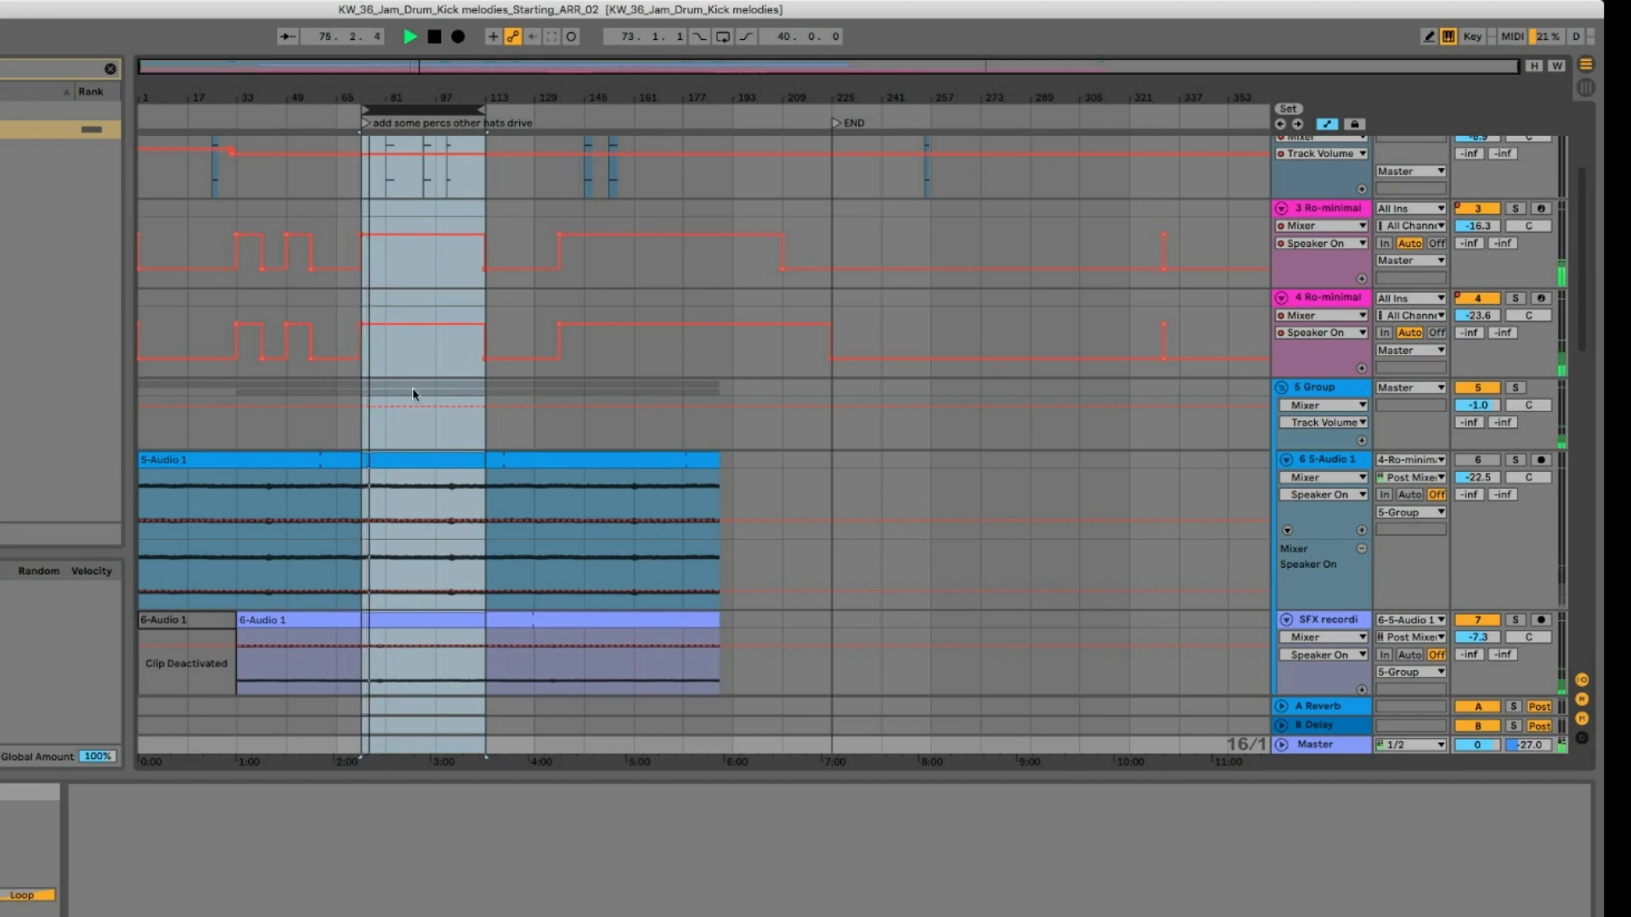
Step: Look through the arrangement's tracks and play it back from the first vocal clip on track 18 Vox Funks
scroll(430, 408, up, 5)
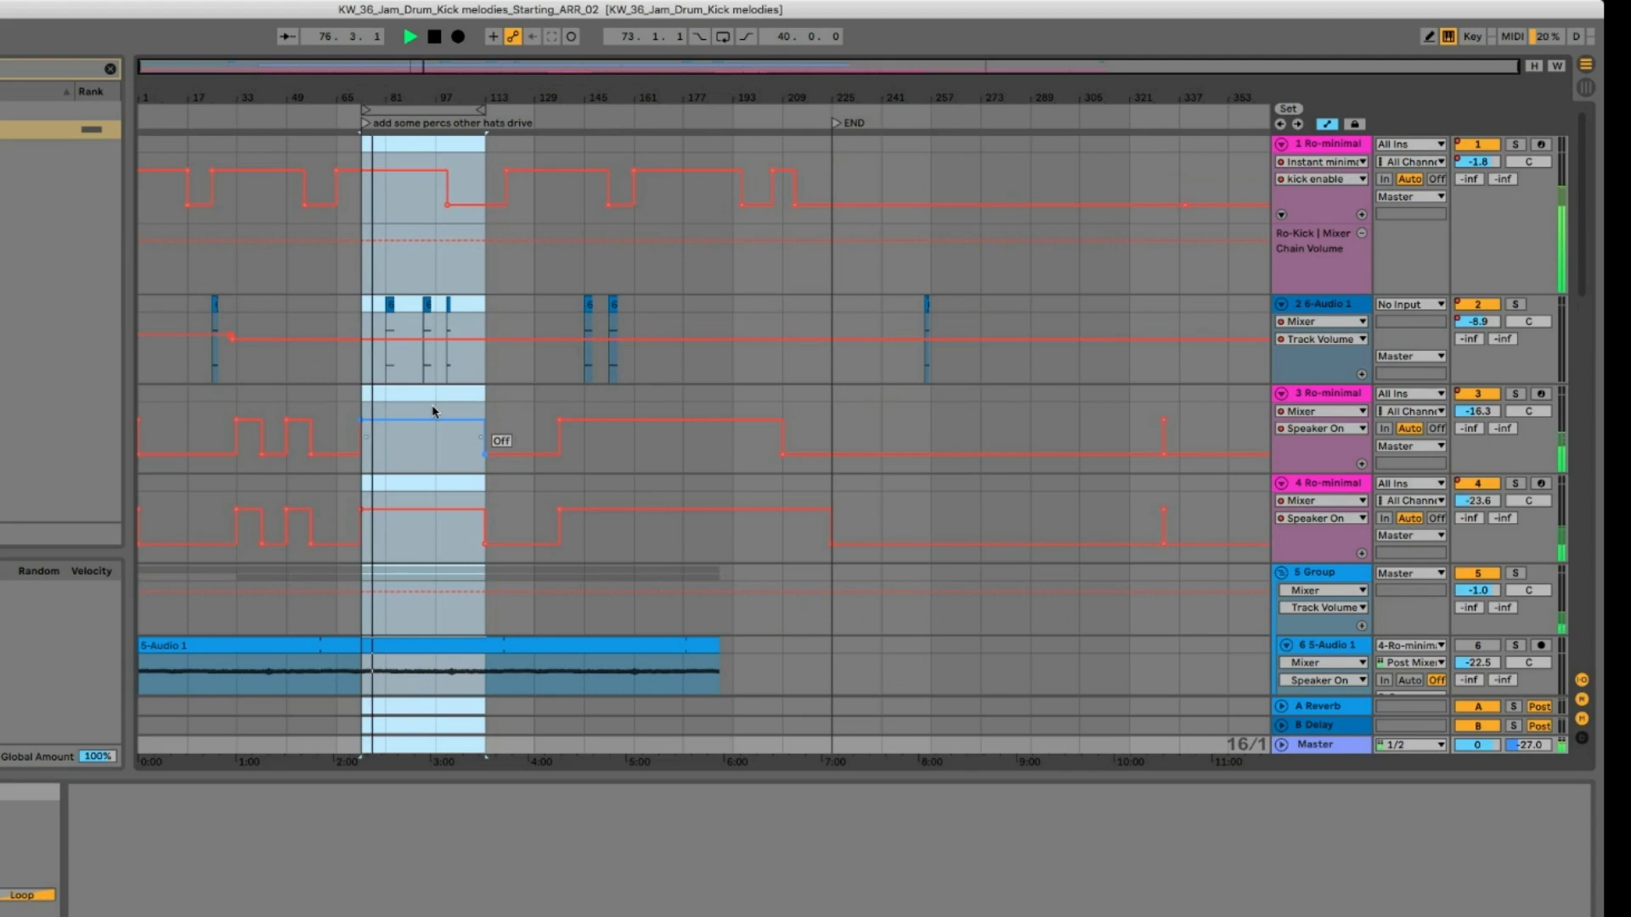
scroll(430, 382, down, 5)
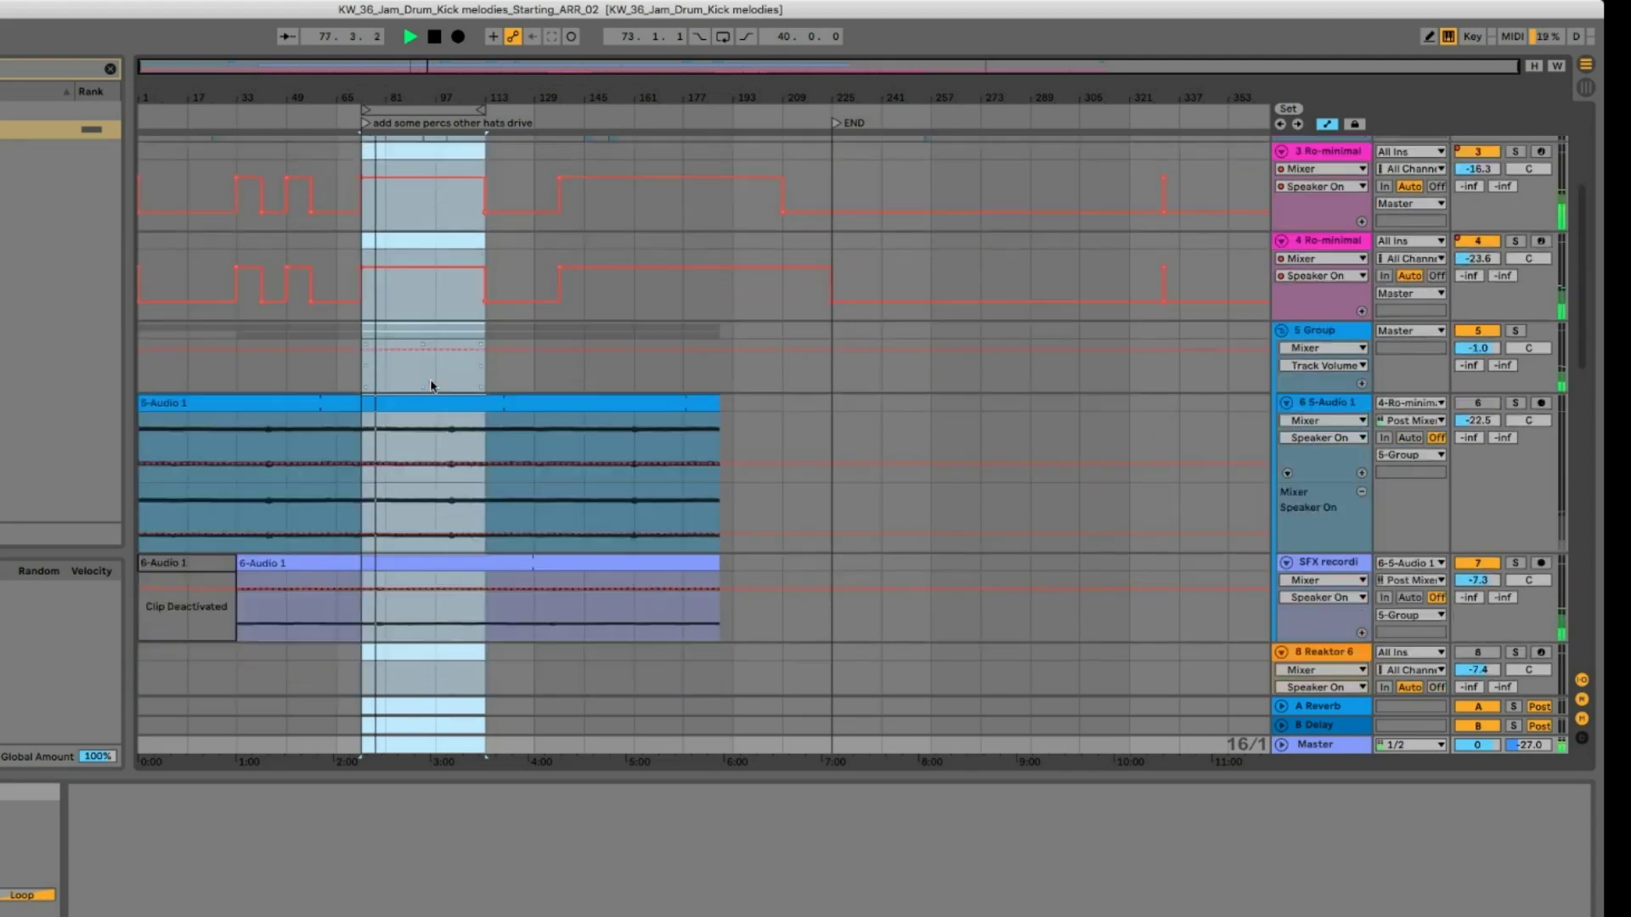
scroll(430, 385, down, 10)
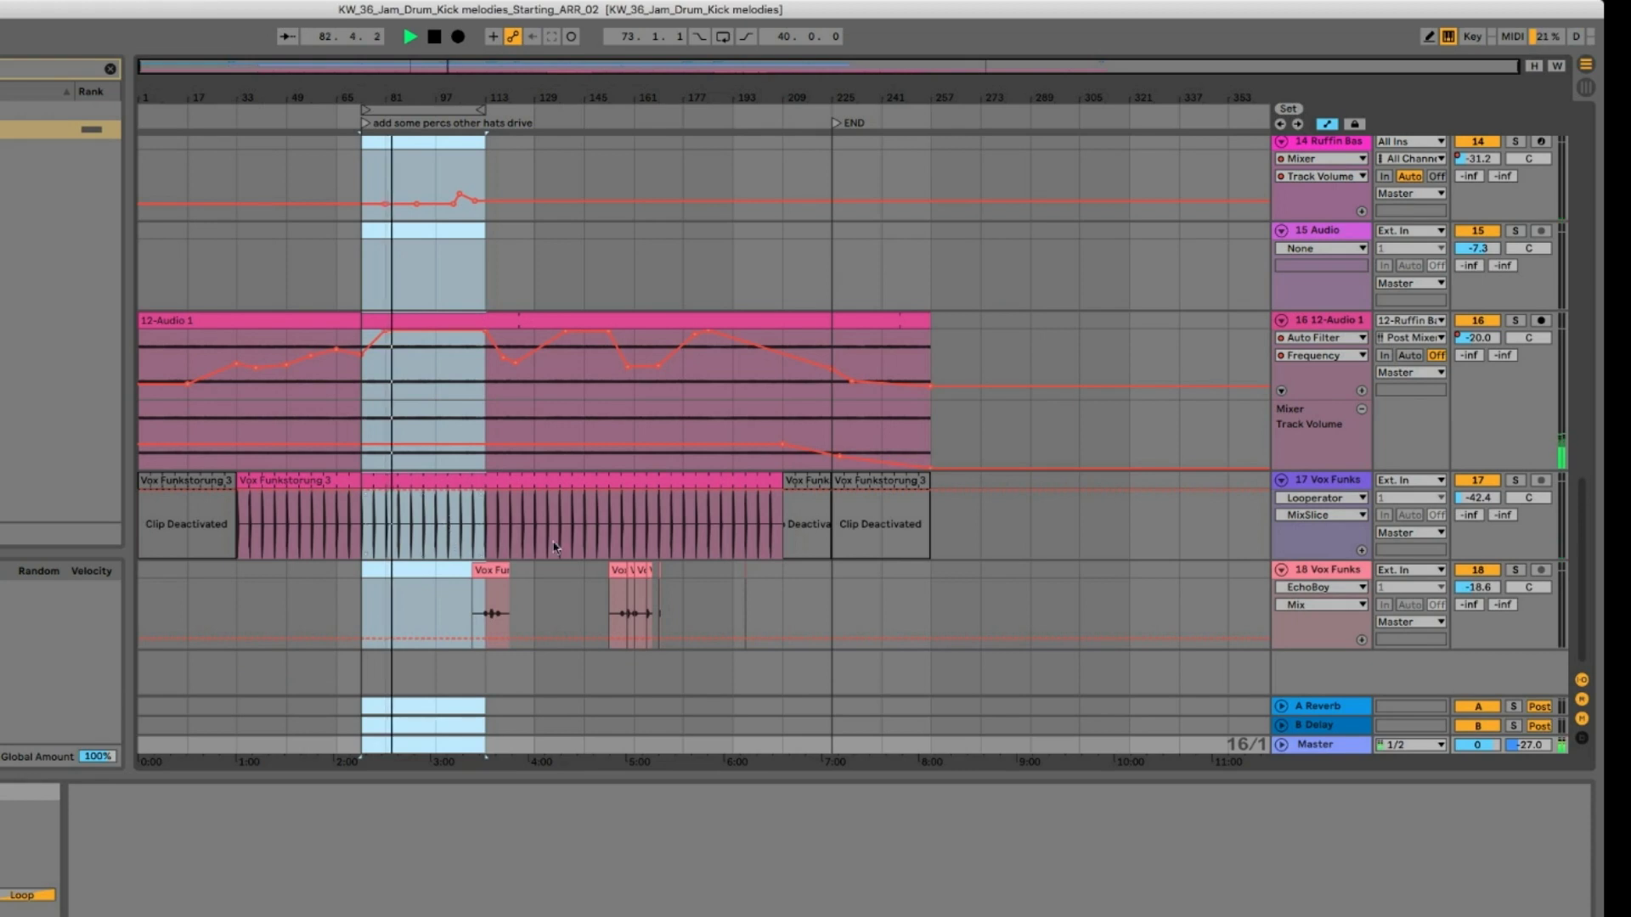
click(473, 600)
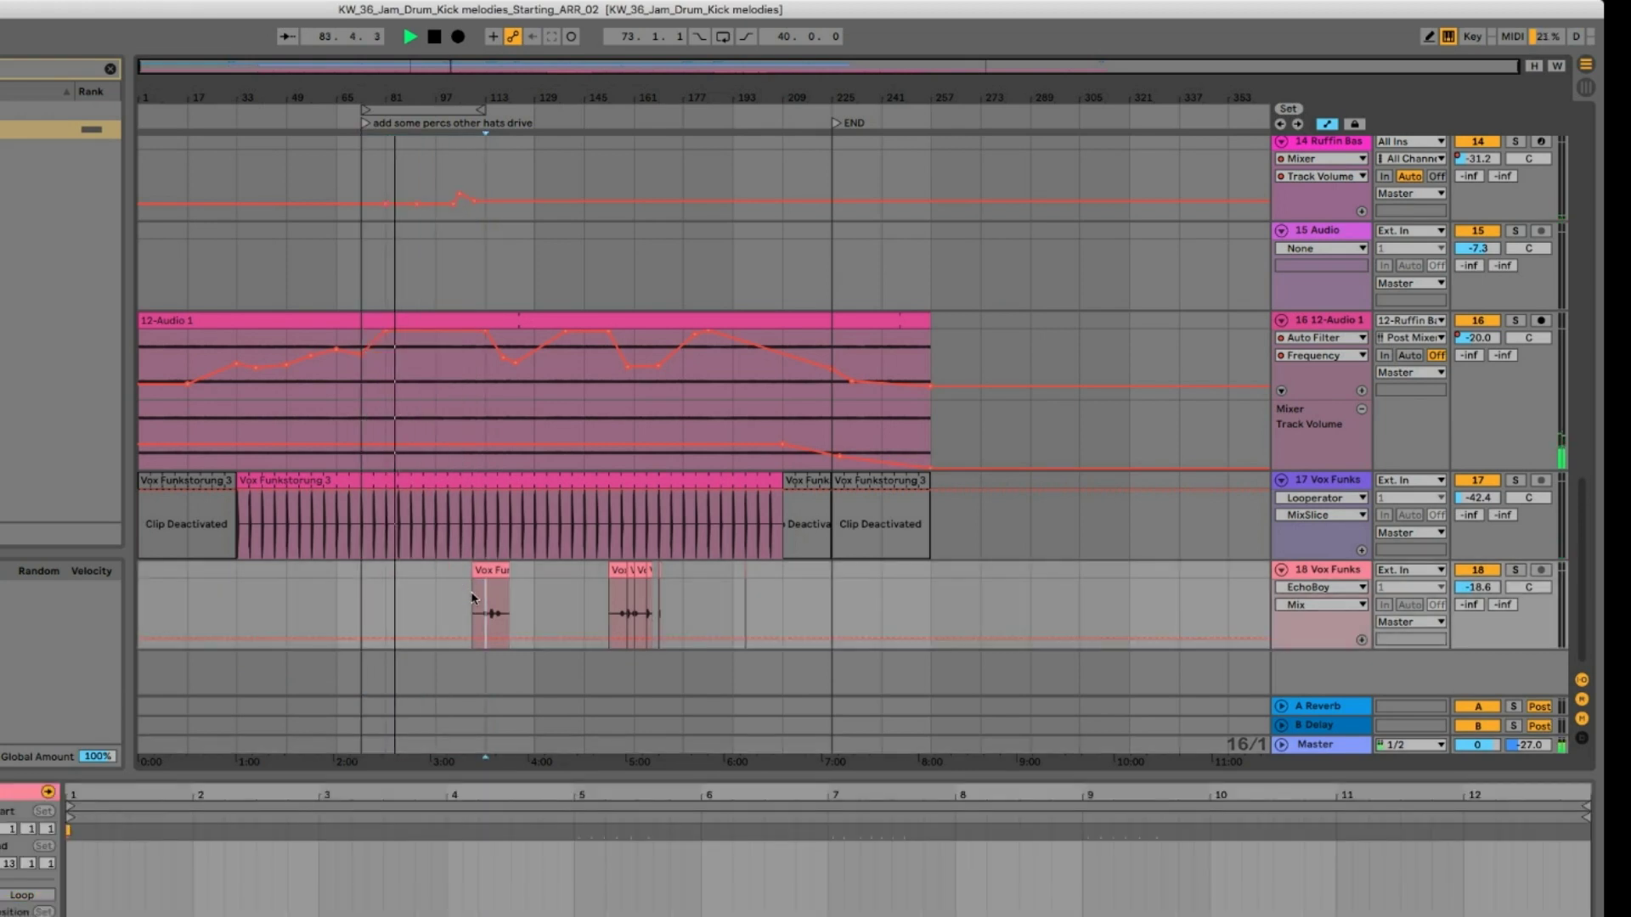
click(481, 572)
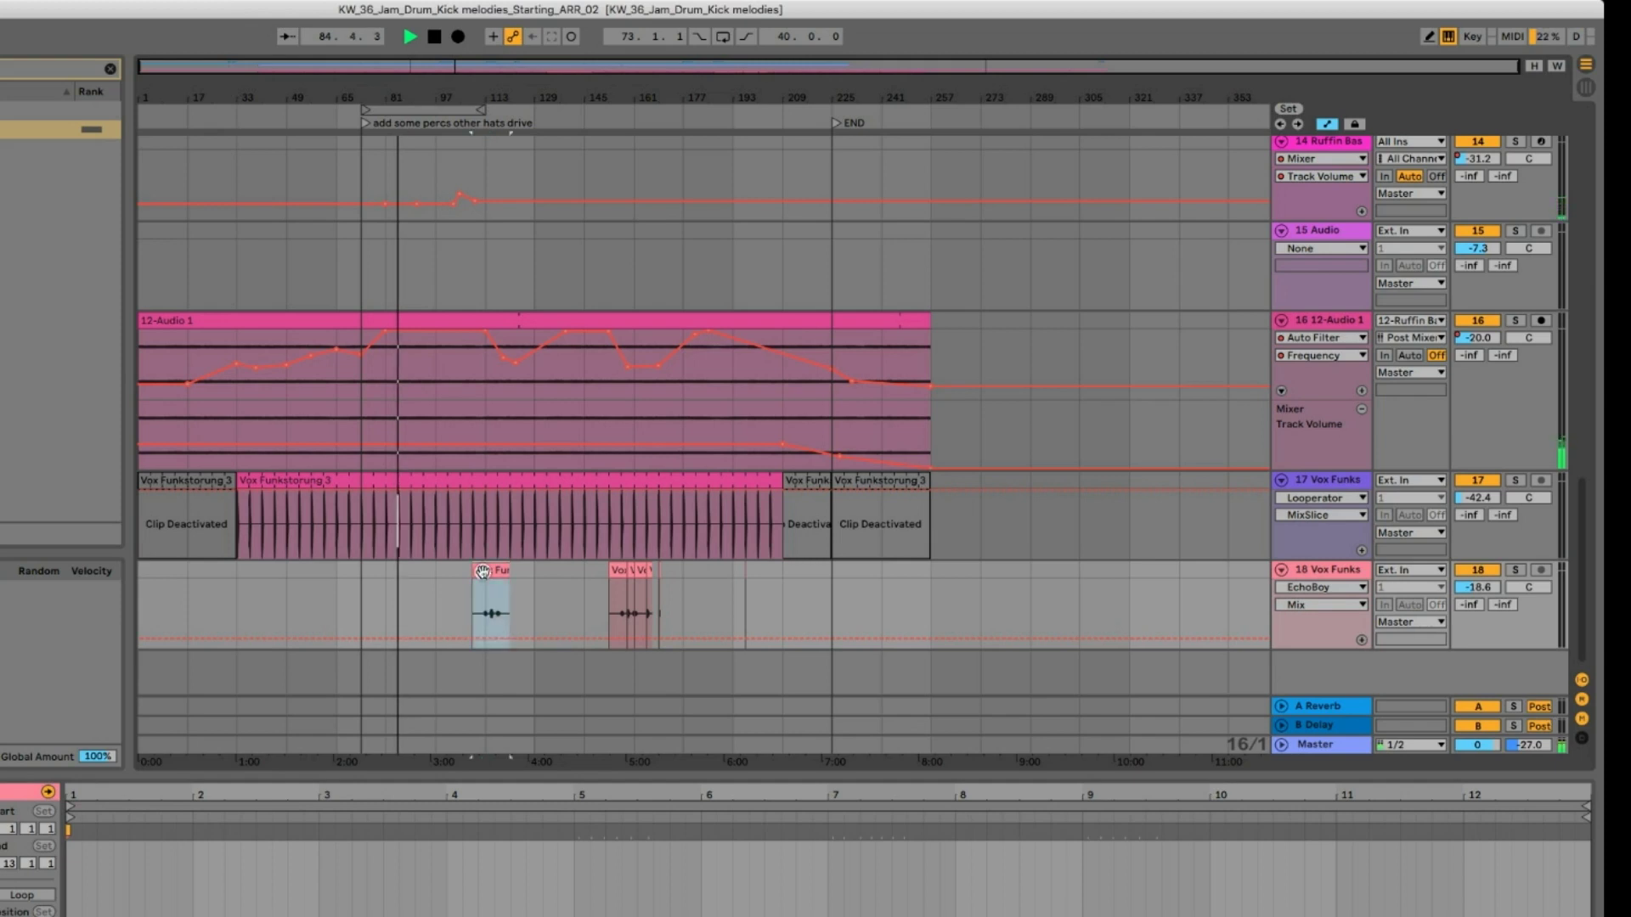
click(482, 572)
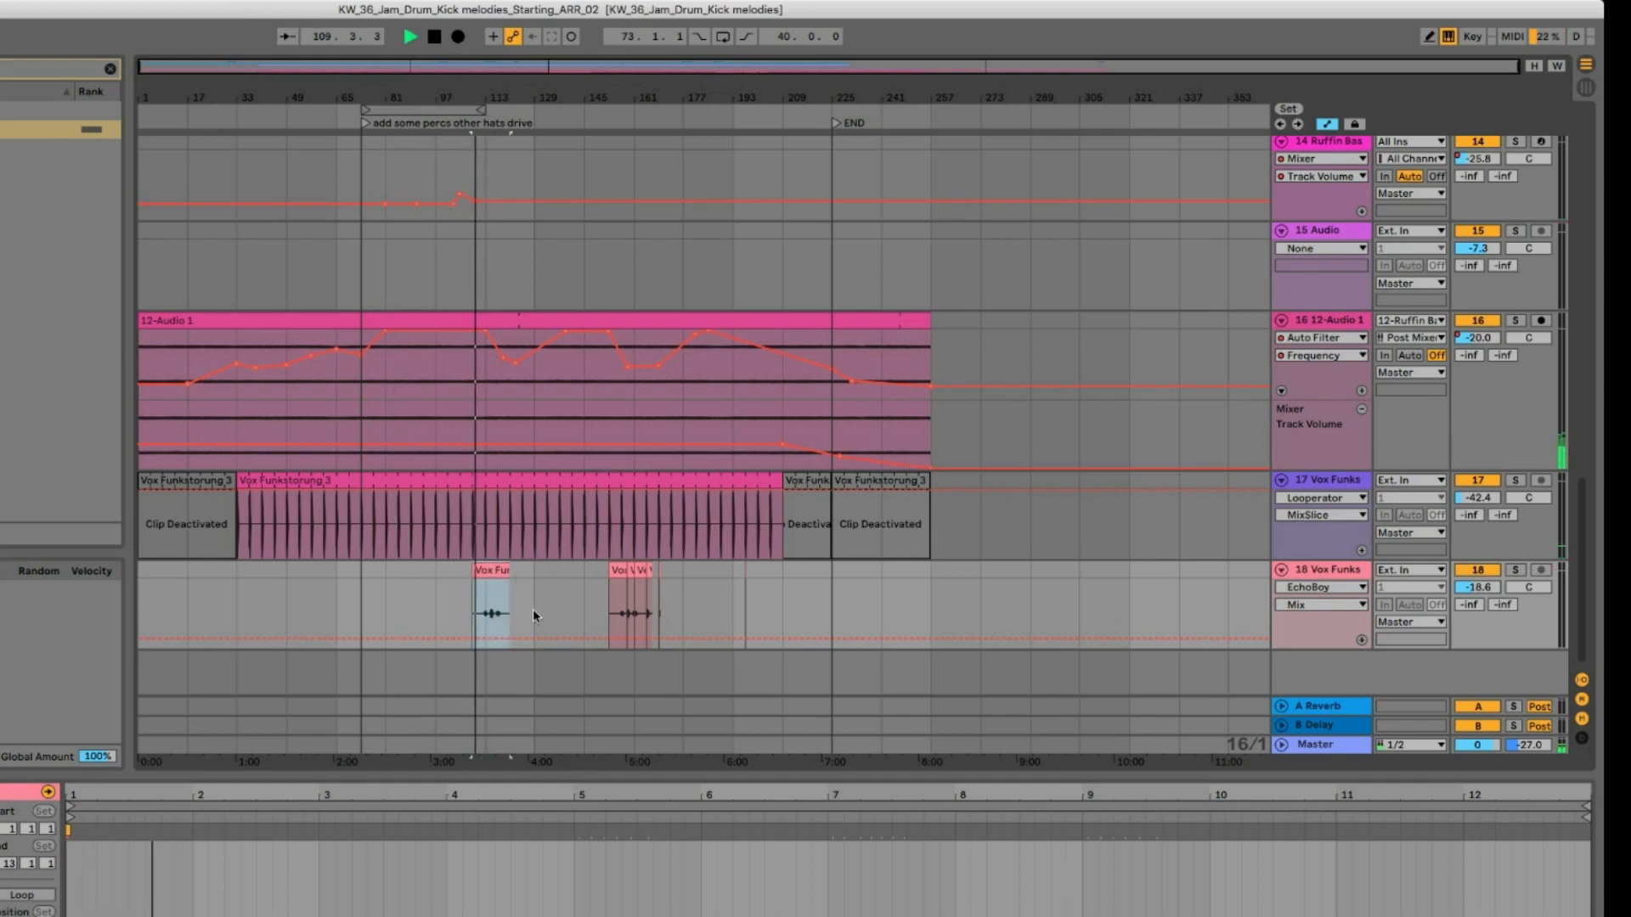
scroll(533, 614, up, 8)
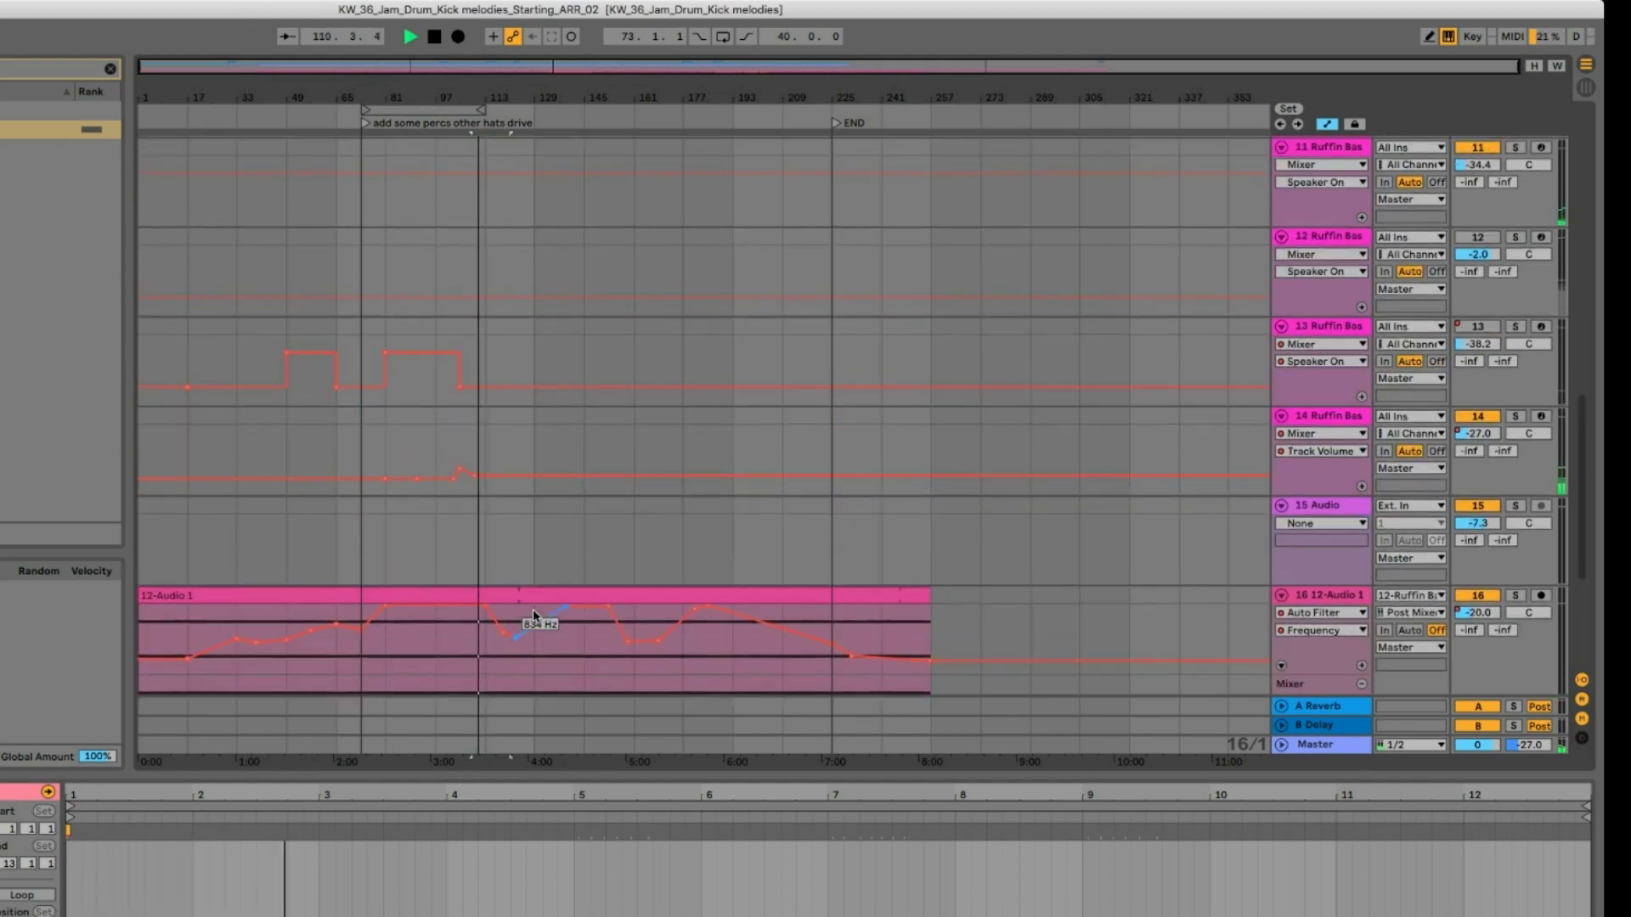
scroll(533, 612, up, 7)
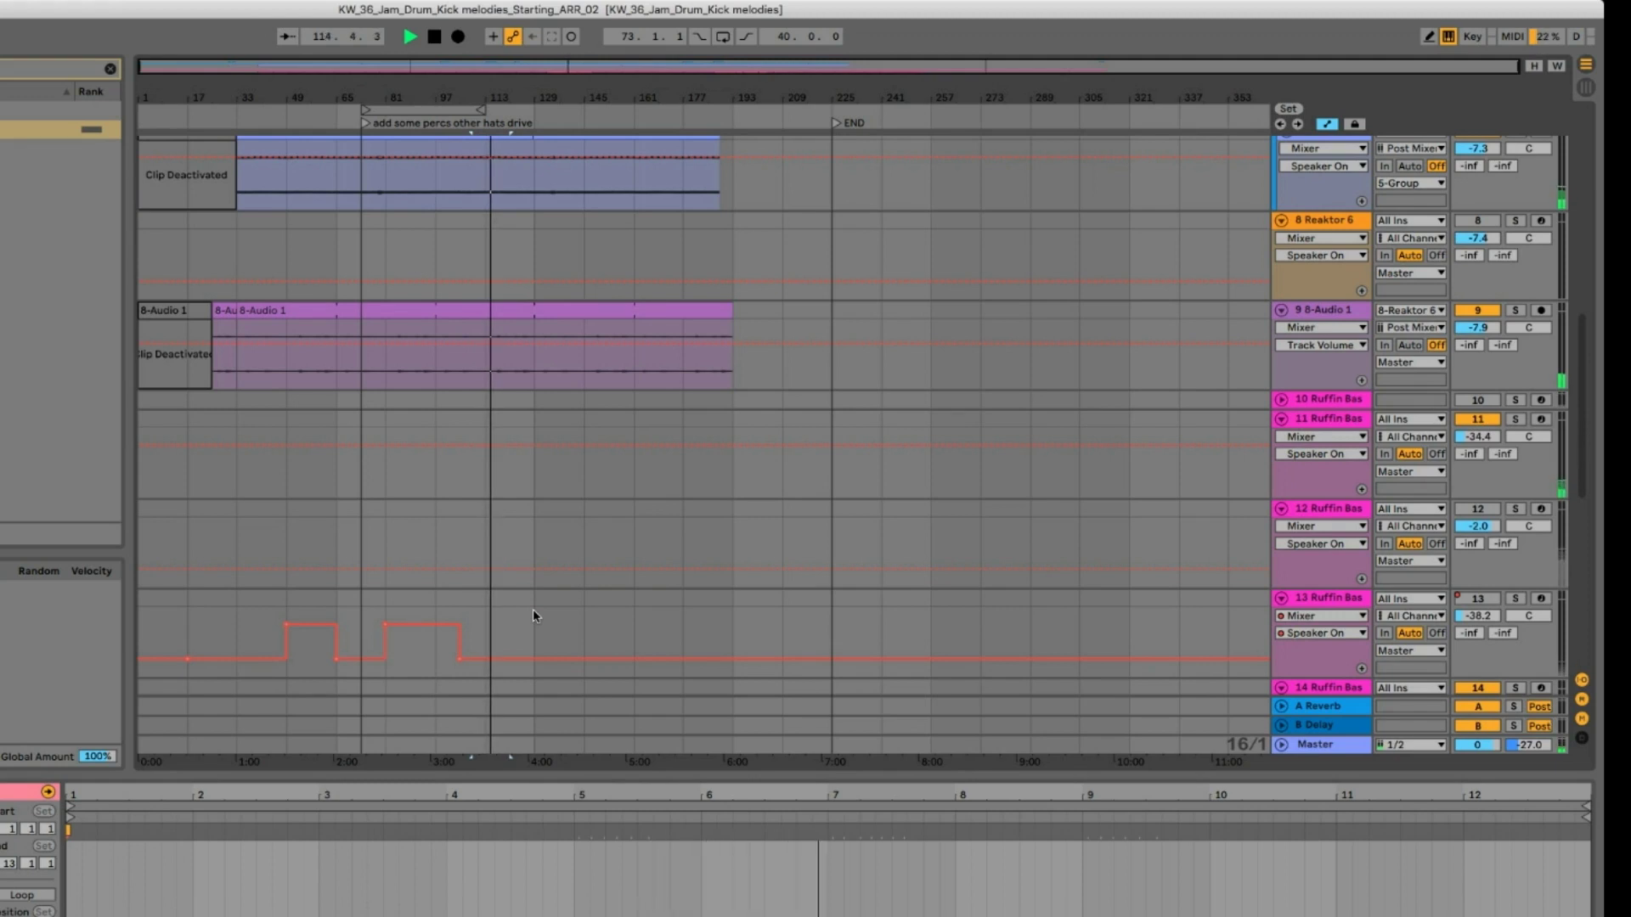
scroll(533, 609, down, 6)
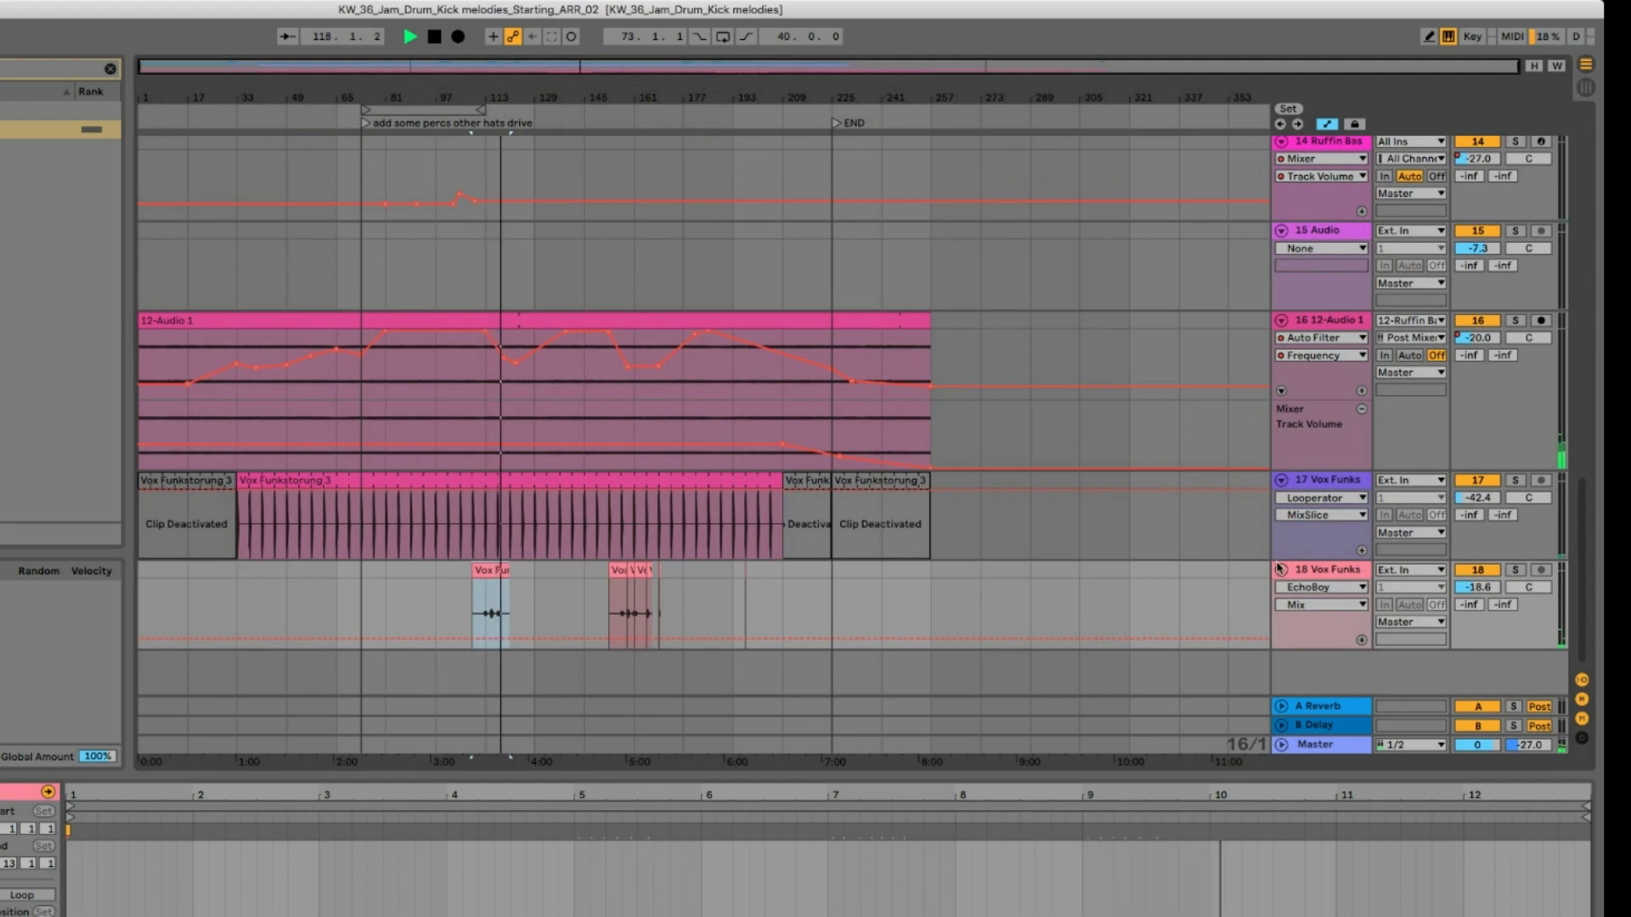
click(1478, 587)
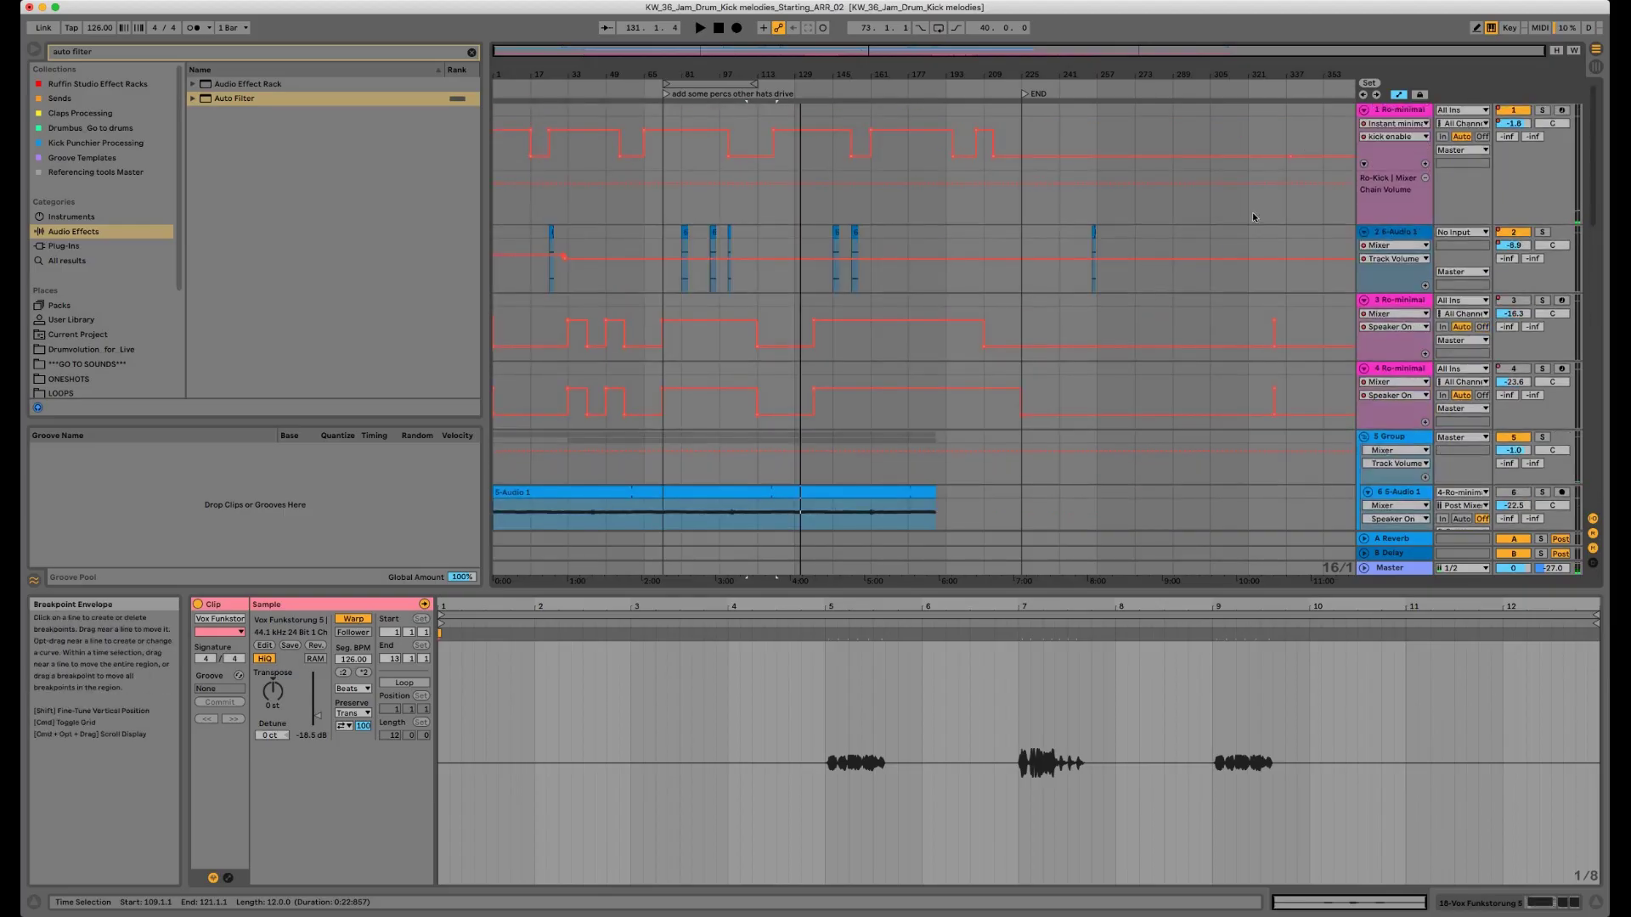
Step: Solo track 1 Ro-minimal and inspect the Metal and Ro-clap pads in its Ro-minimal Drum Machine rack
click(1414, 112)
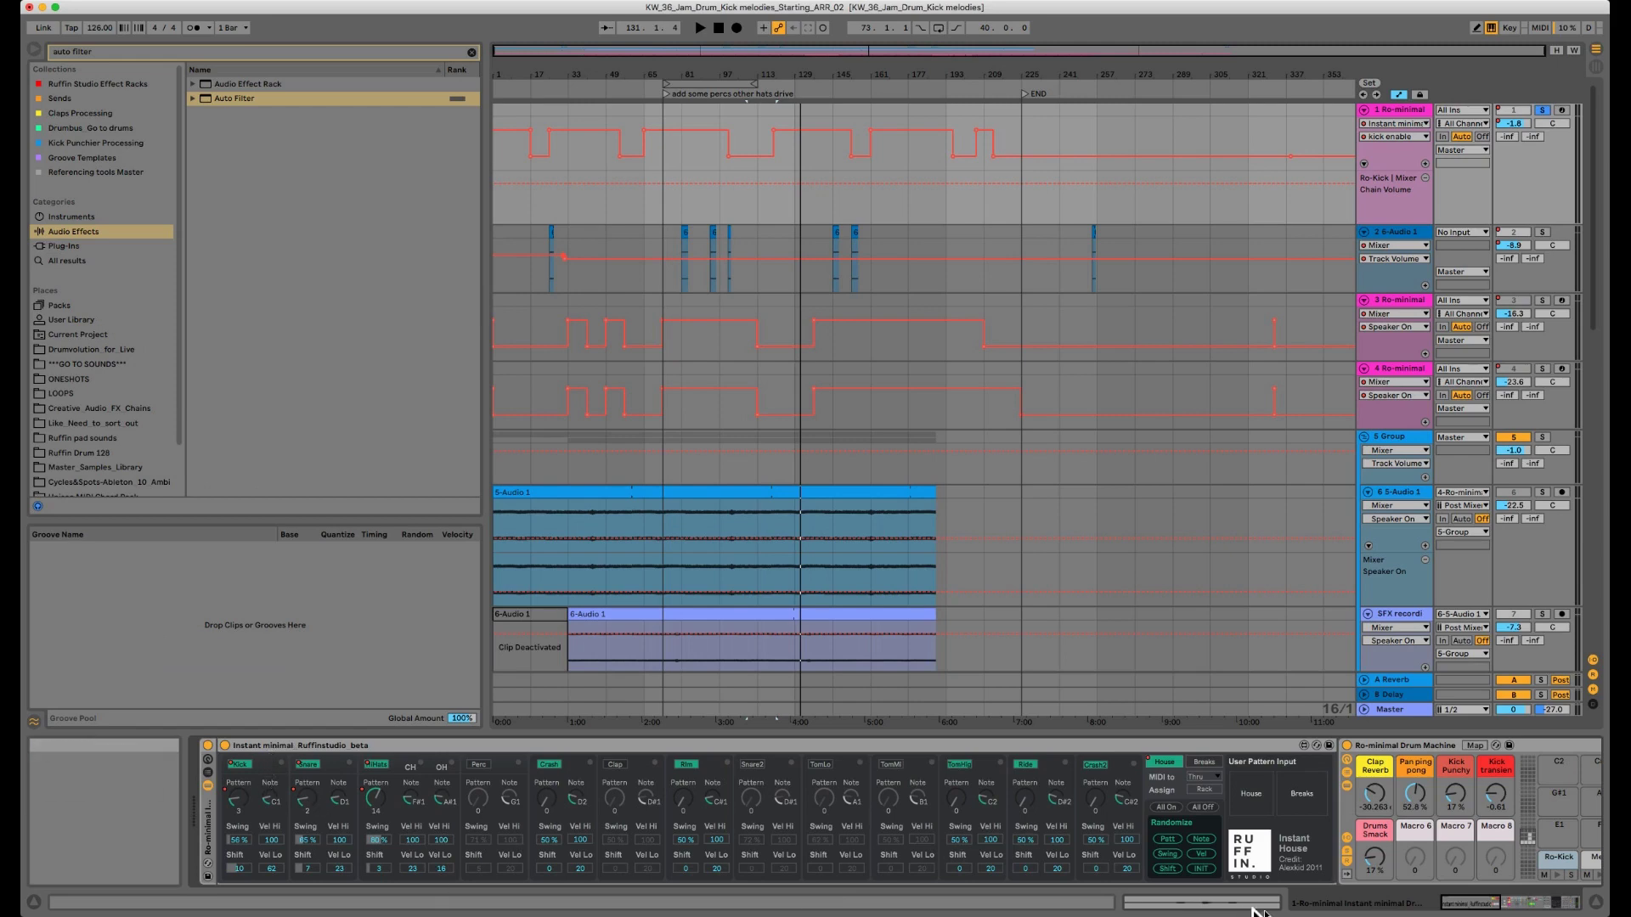
drag(1477, 911, 1535, 907)
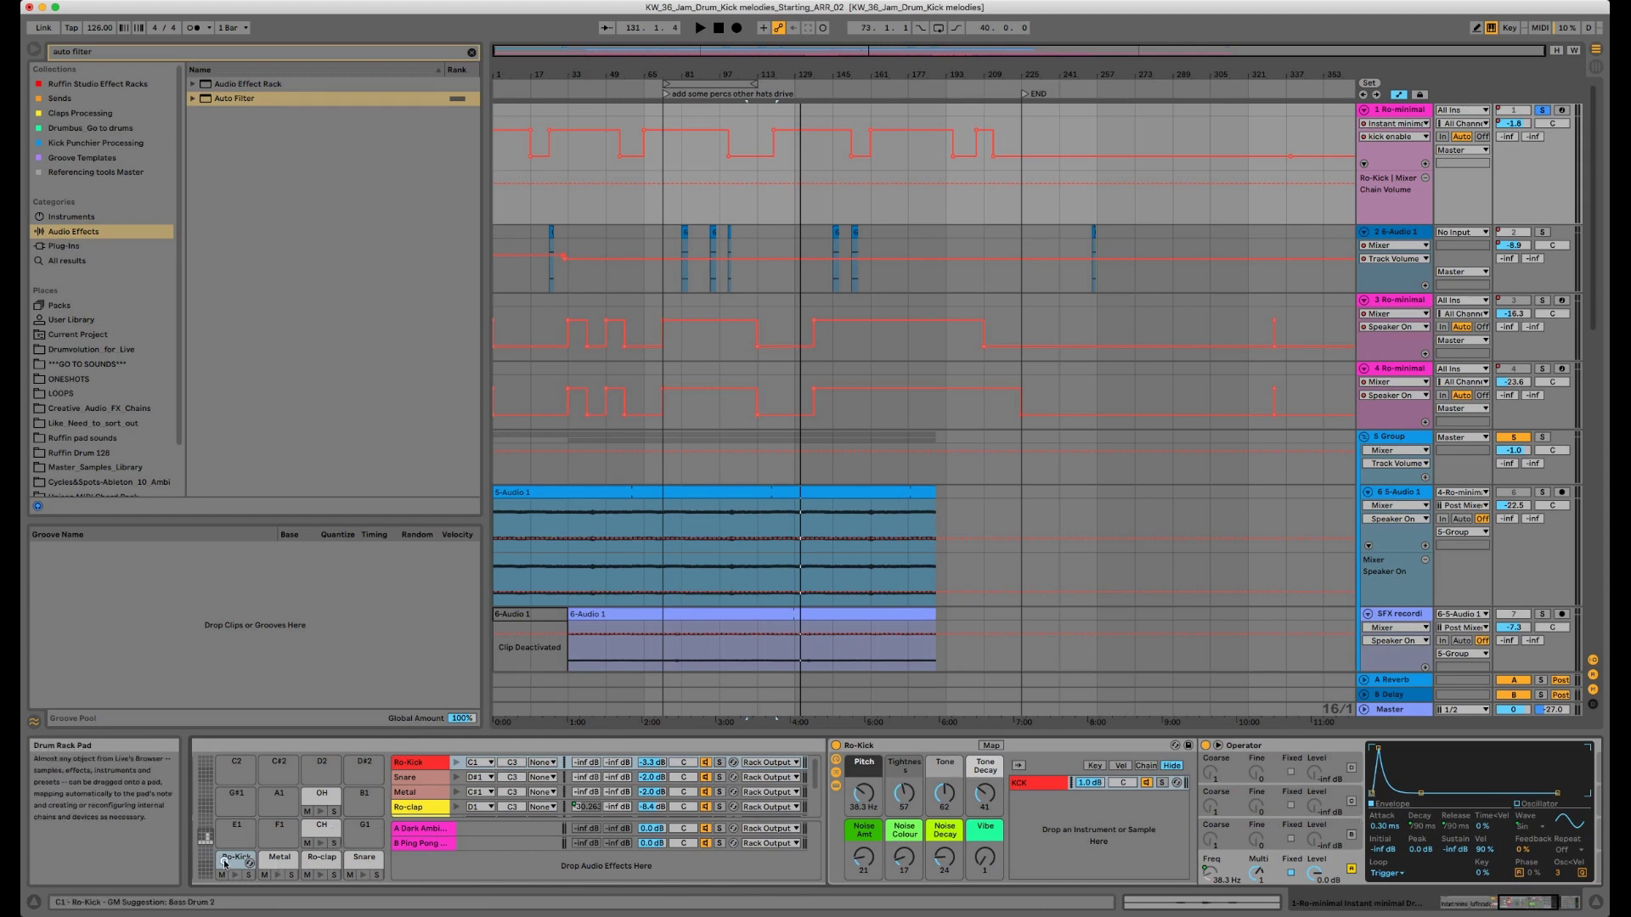
click(315, 860)
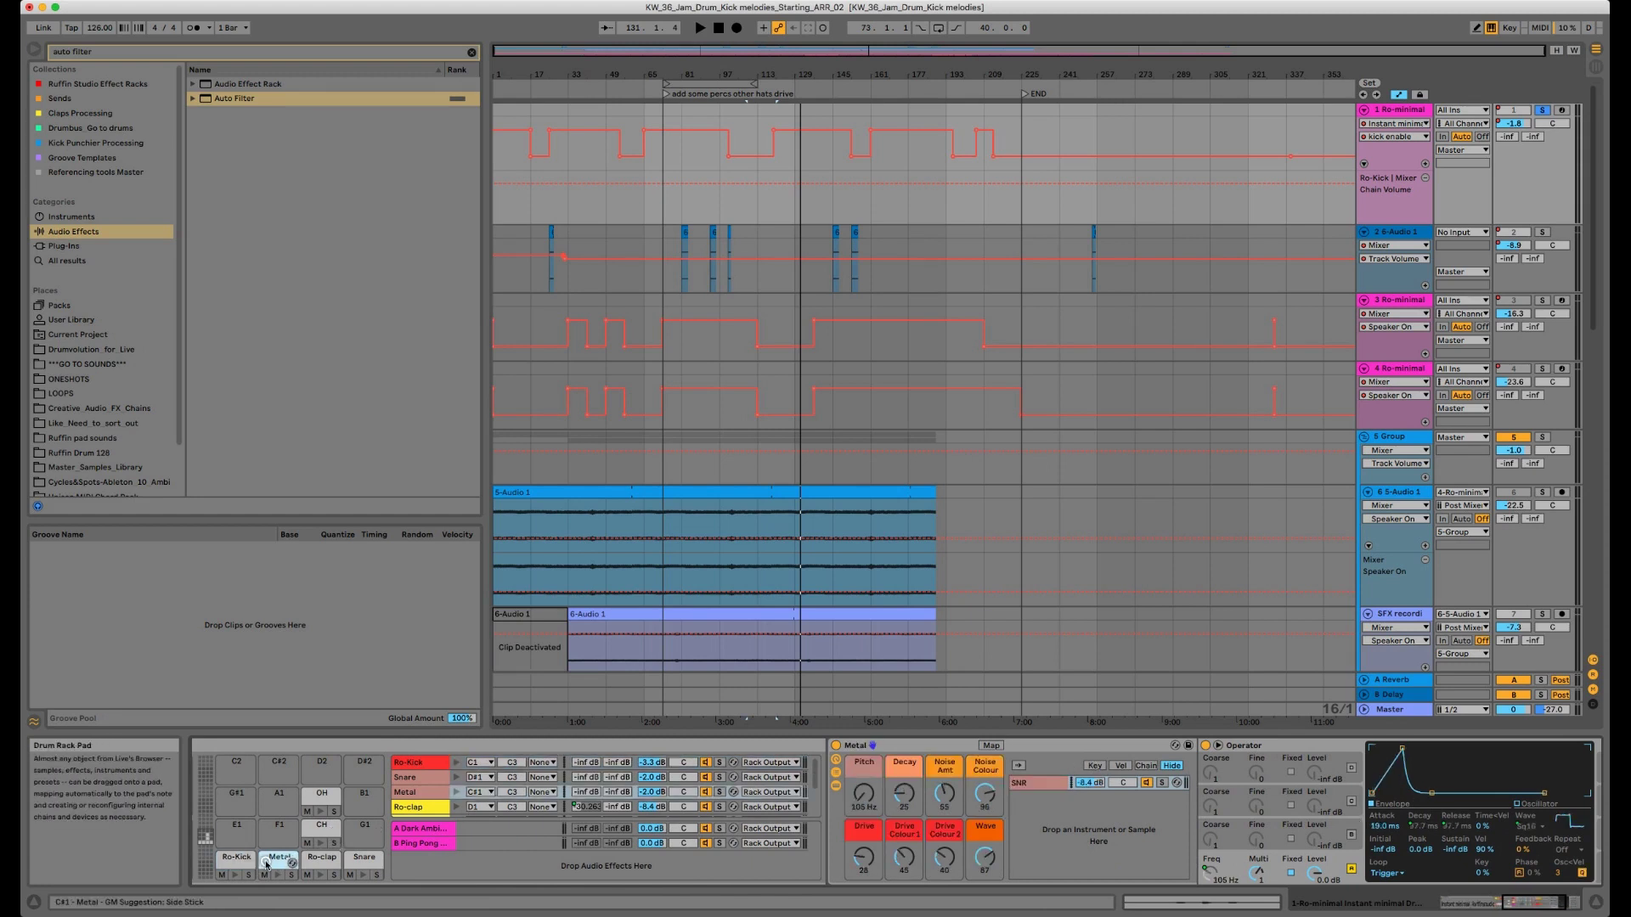
click(308, 875)
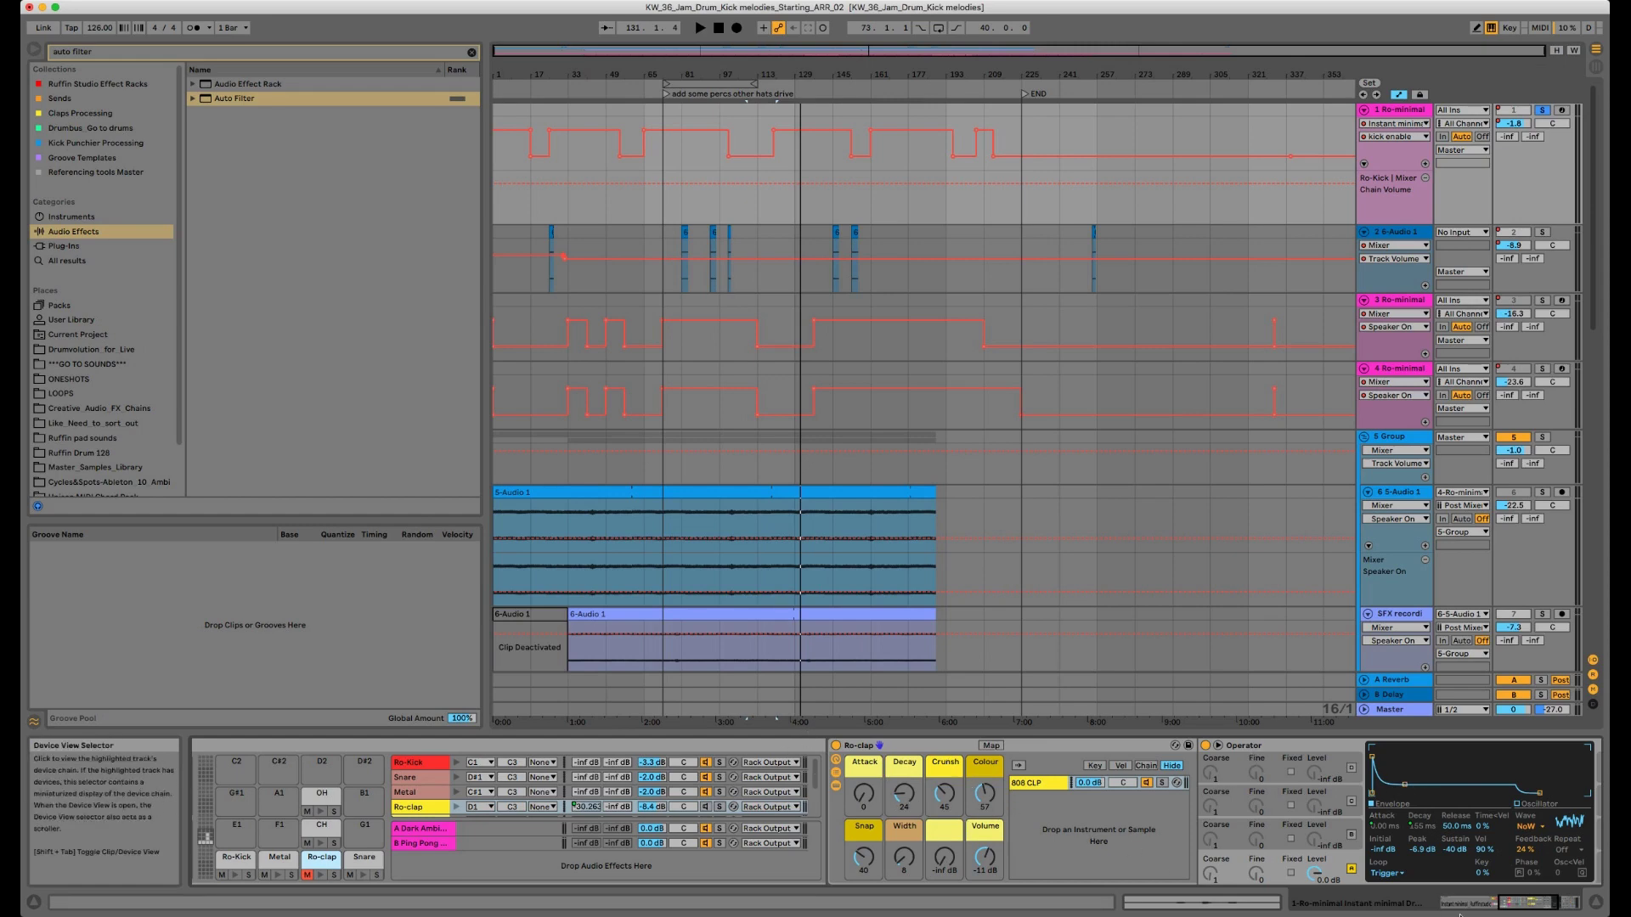
click(1543, 907)
click(1461, 905)
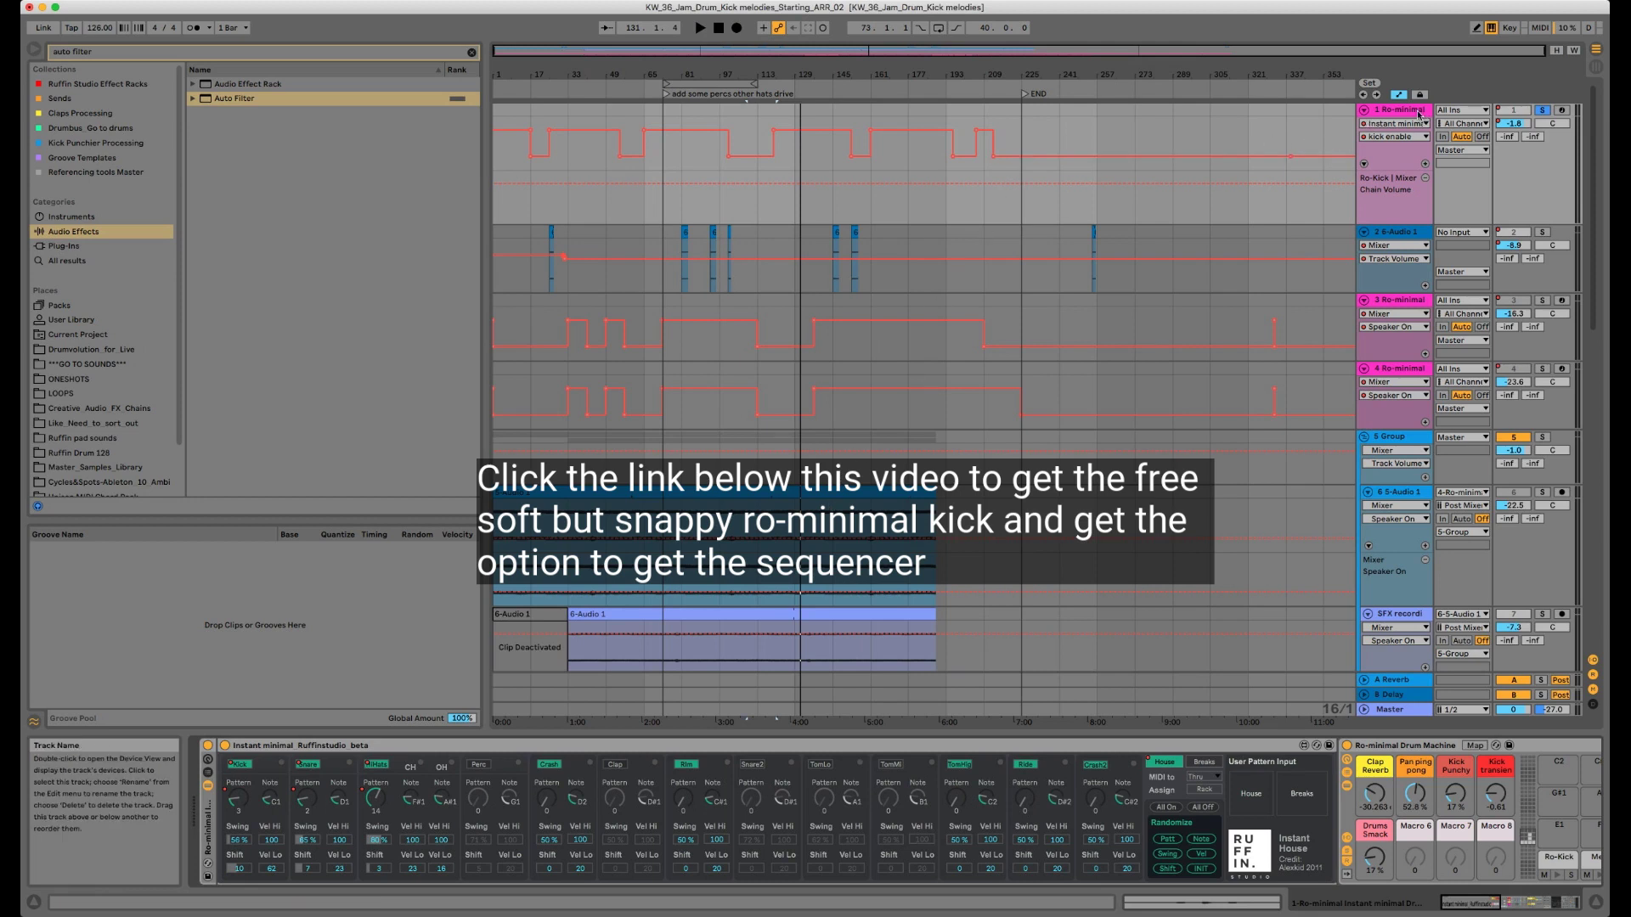
Step: Select the looped section from bar 73 to bar 113, fold track 2, and play the section
click(690, 85)
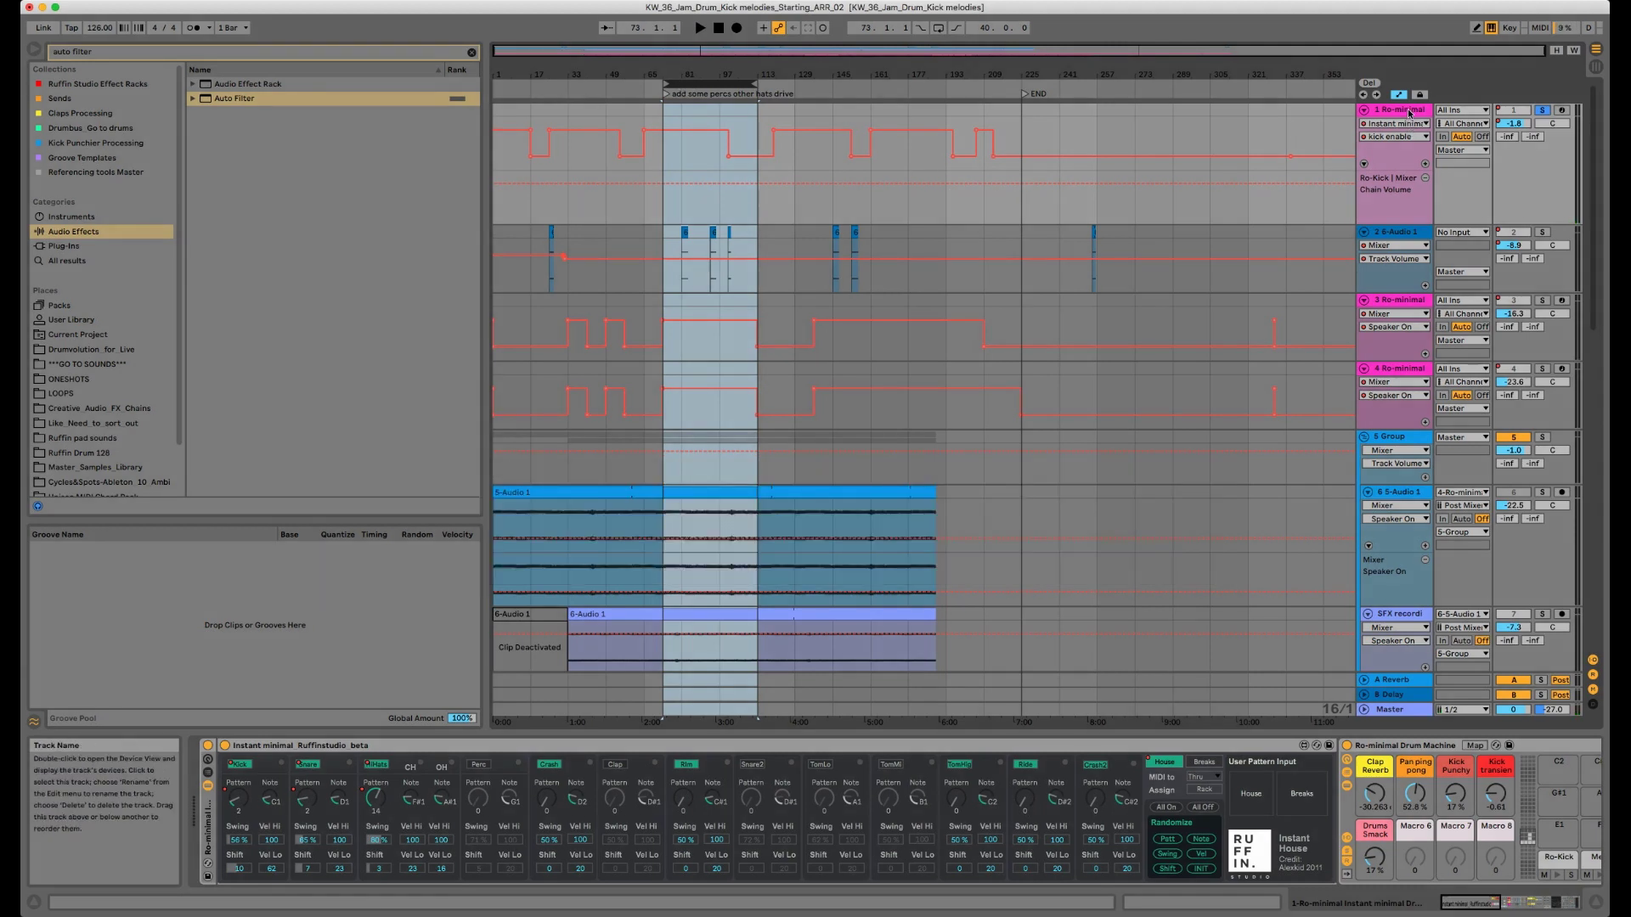
click(1418, 236)
click(1560, 127)
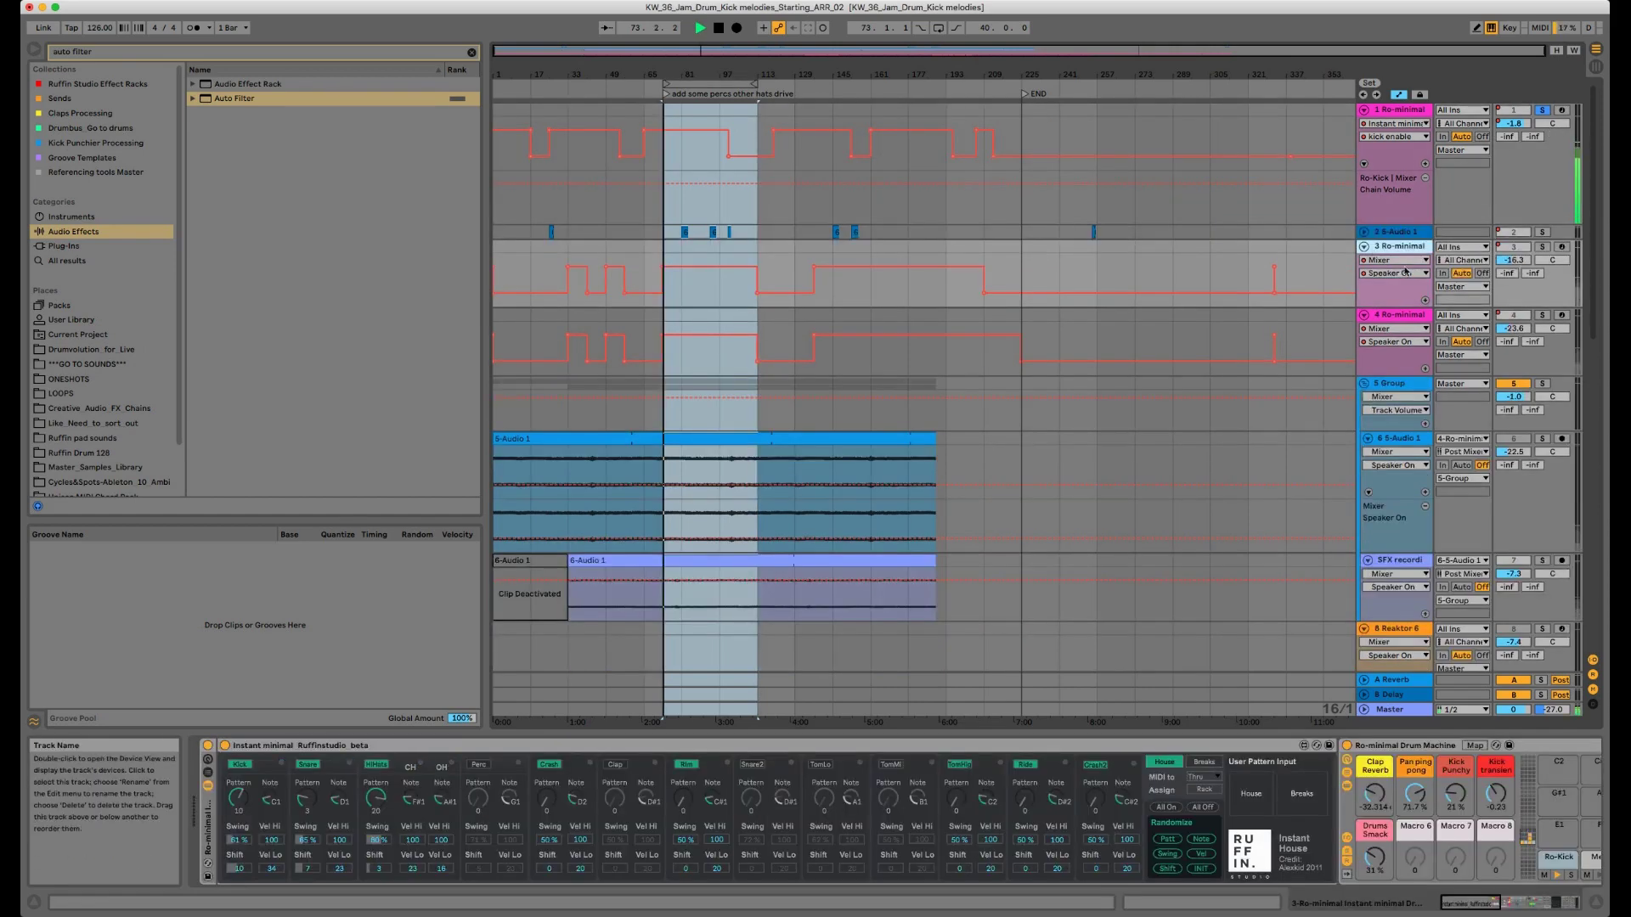
key(space)
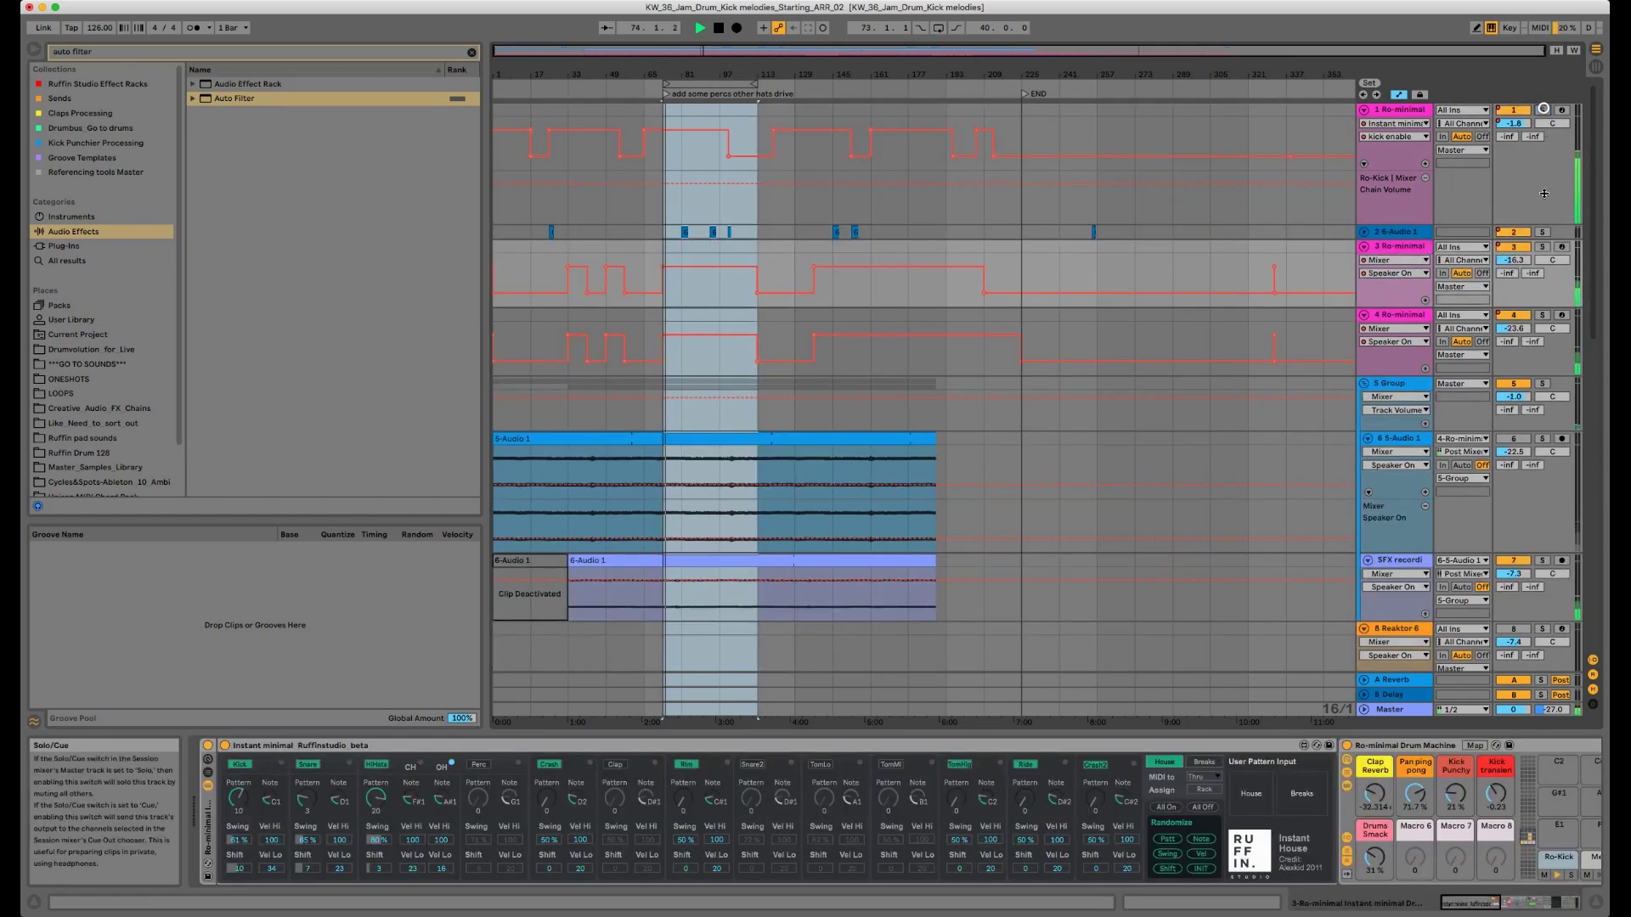
Step: Solo track 3 Ro-minimal together with track 1 and compare the Instant minimal sequencer settings on both tracks
click(1542, 247)
click(1408, 251)
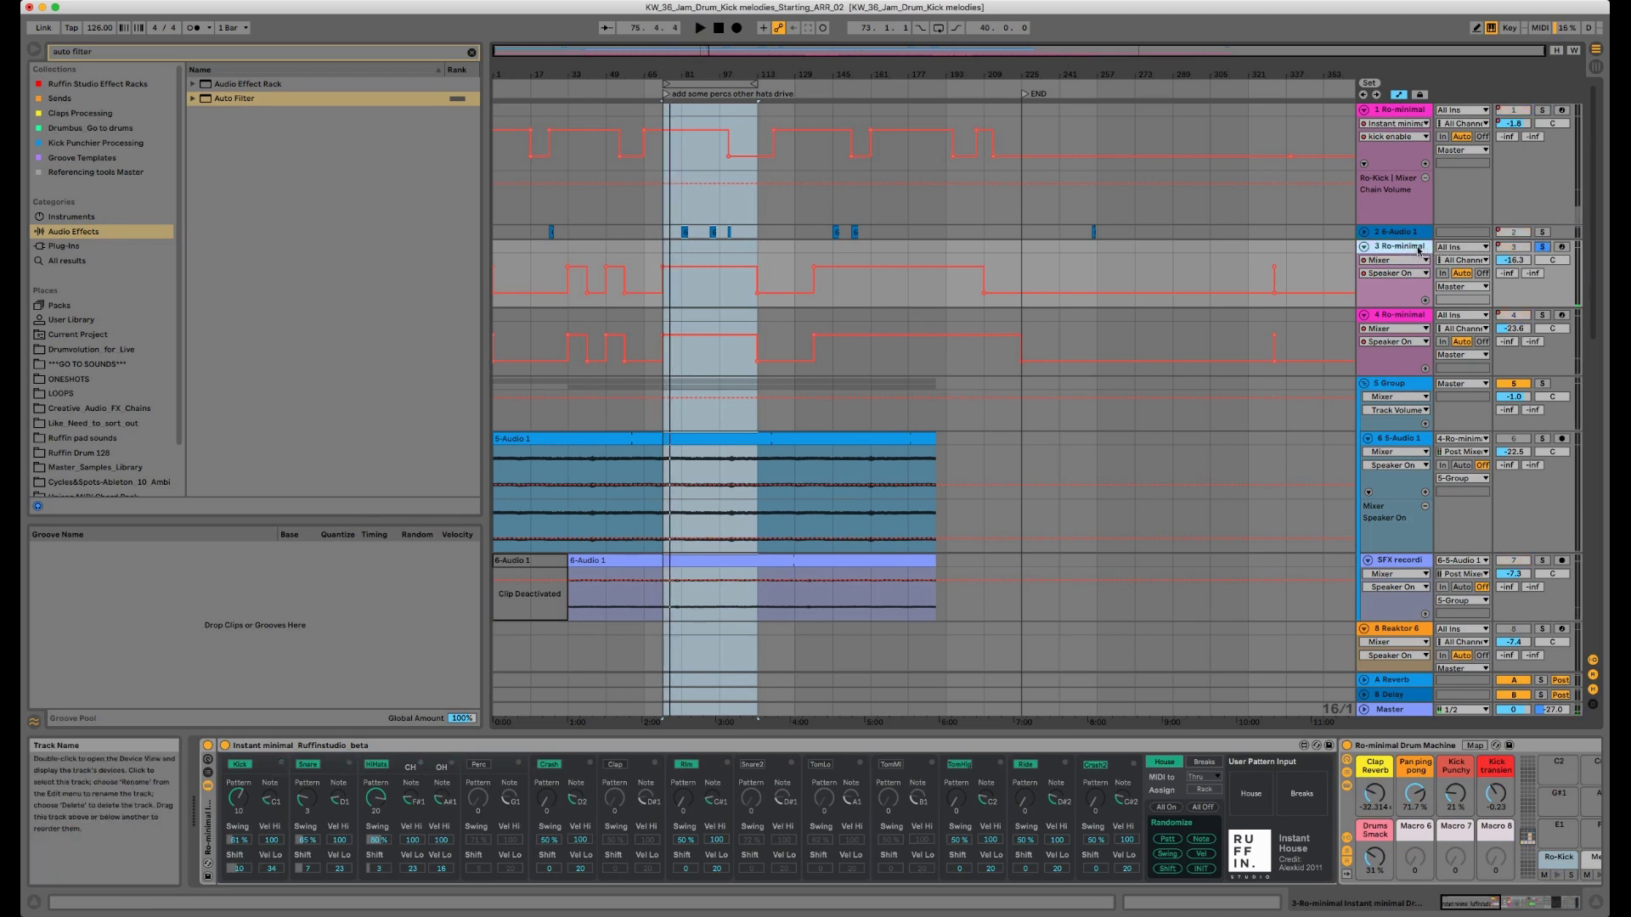
click(1403, 111)
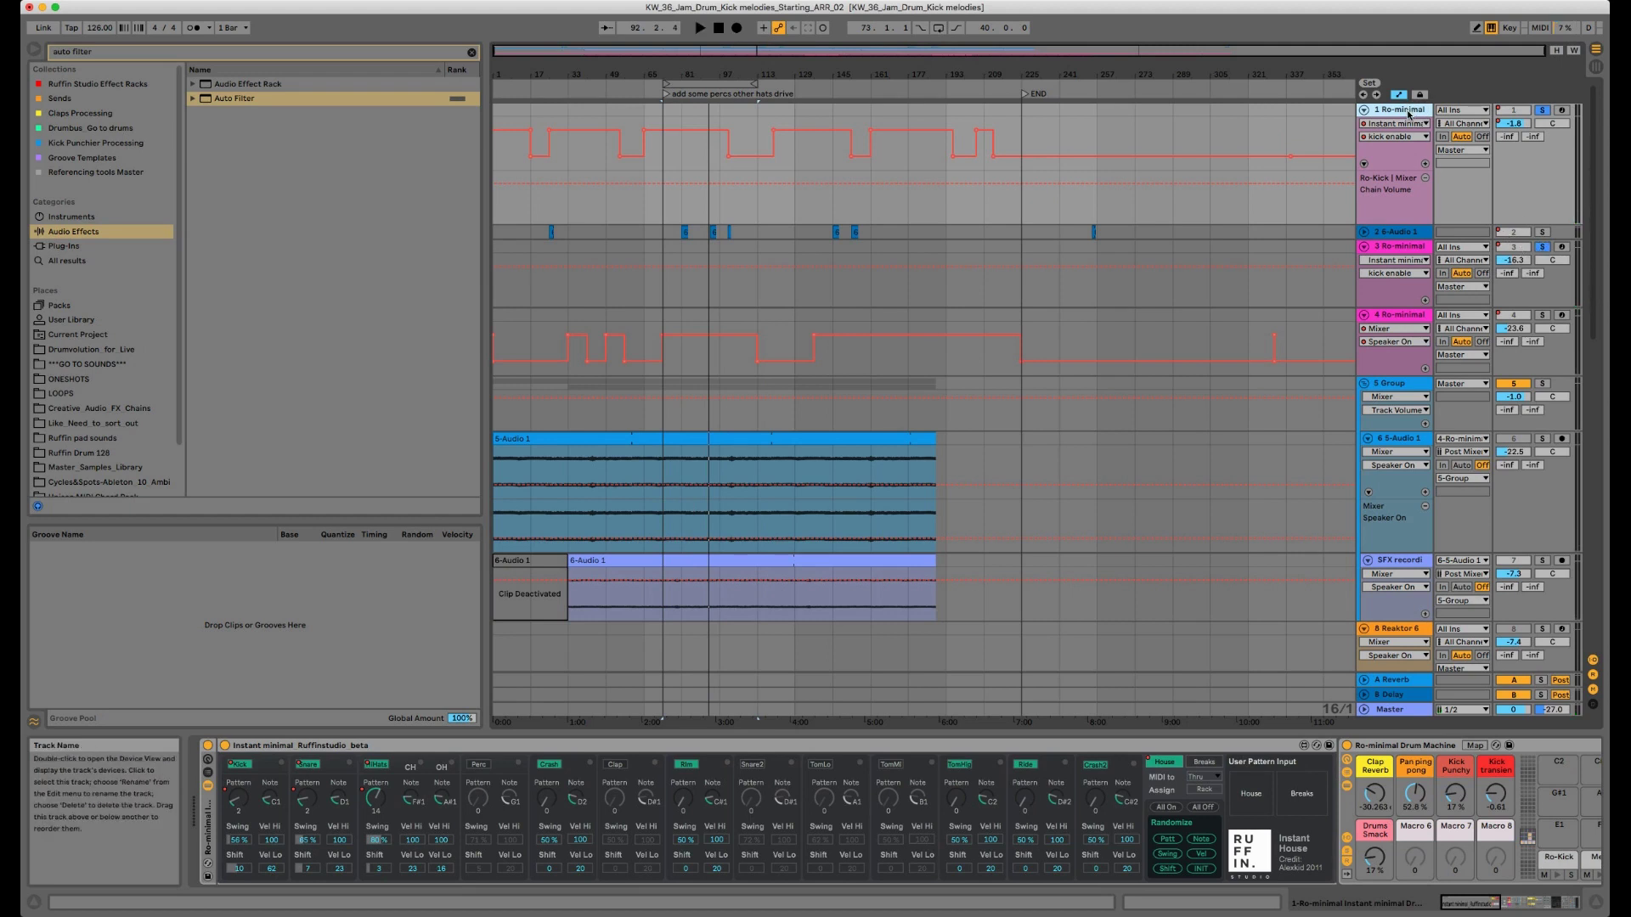
click(1397, 246)
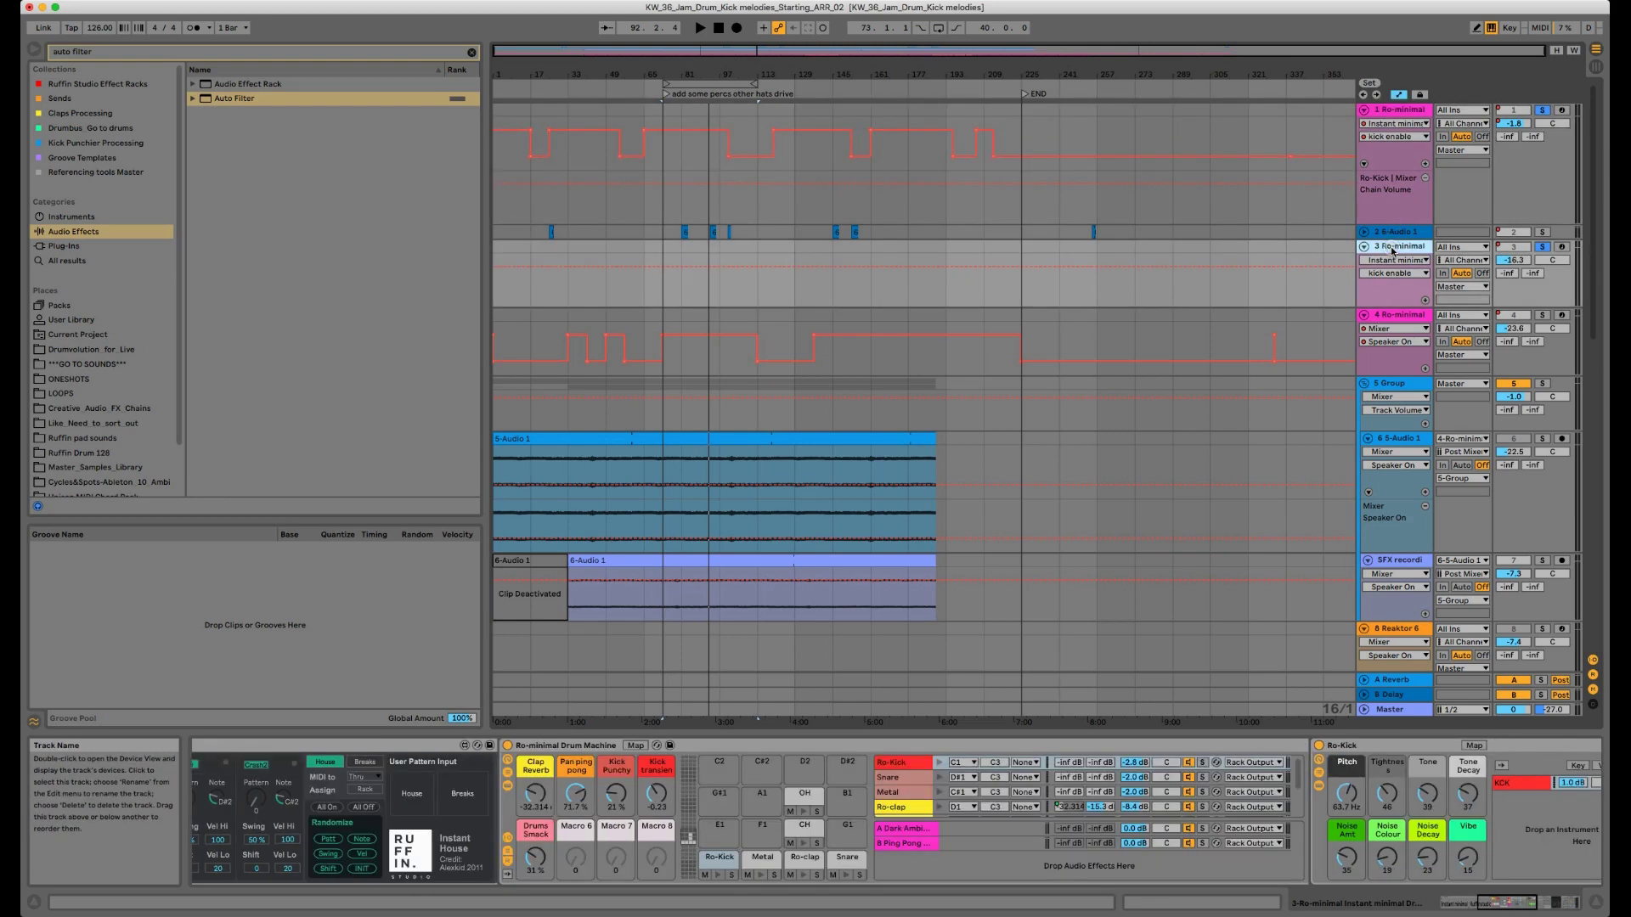
click(320, 745)
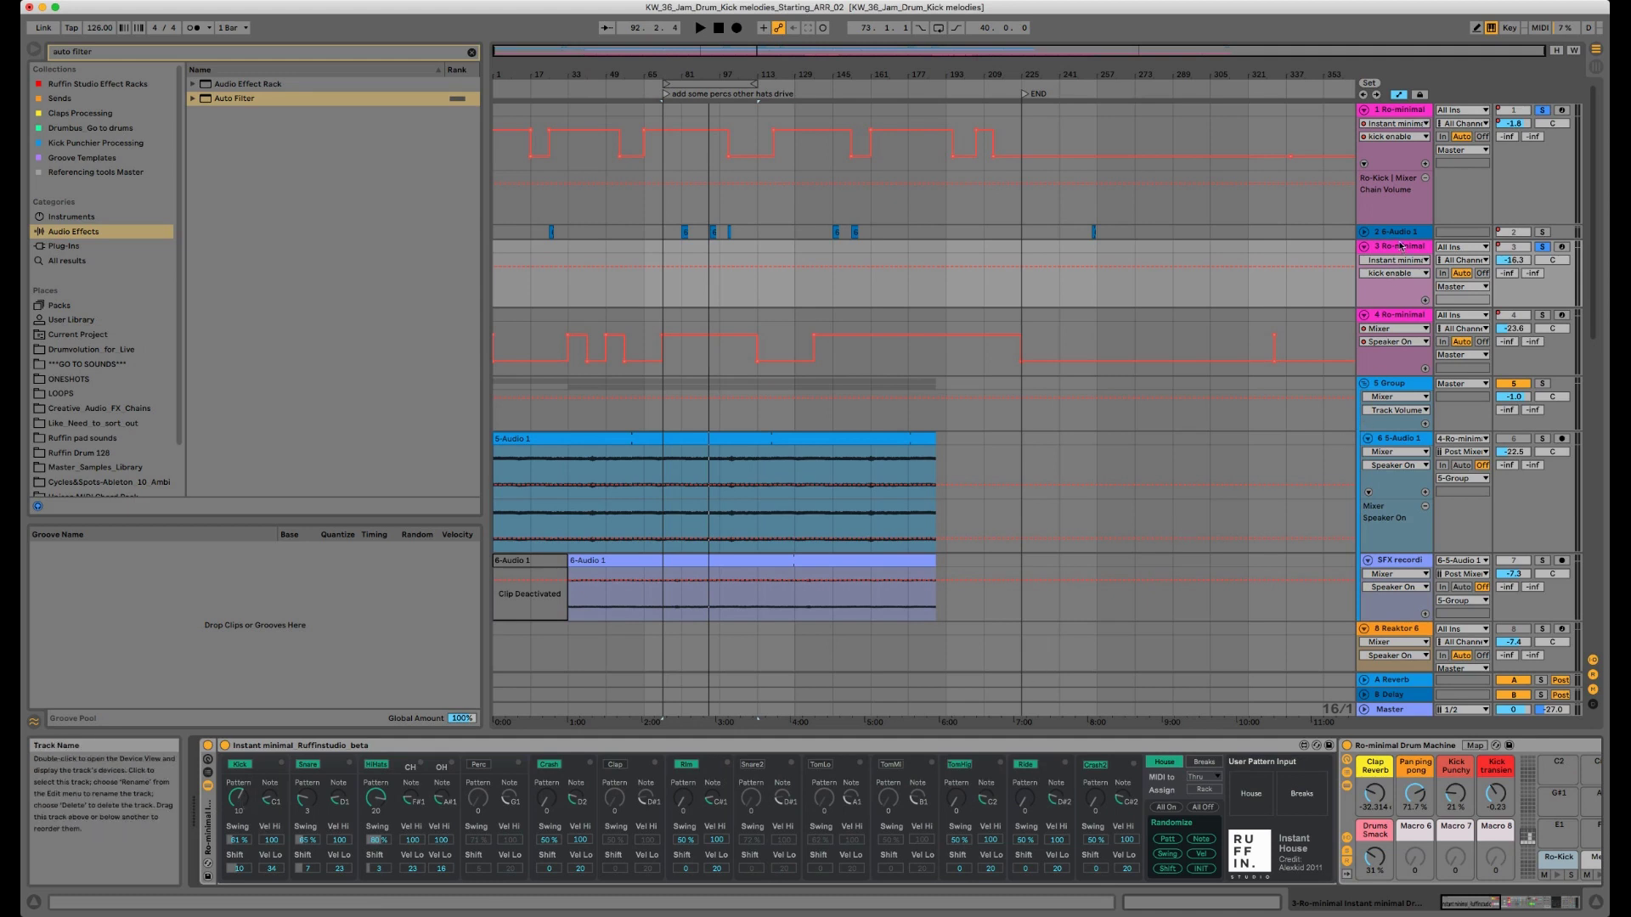
click(1400, 248)
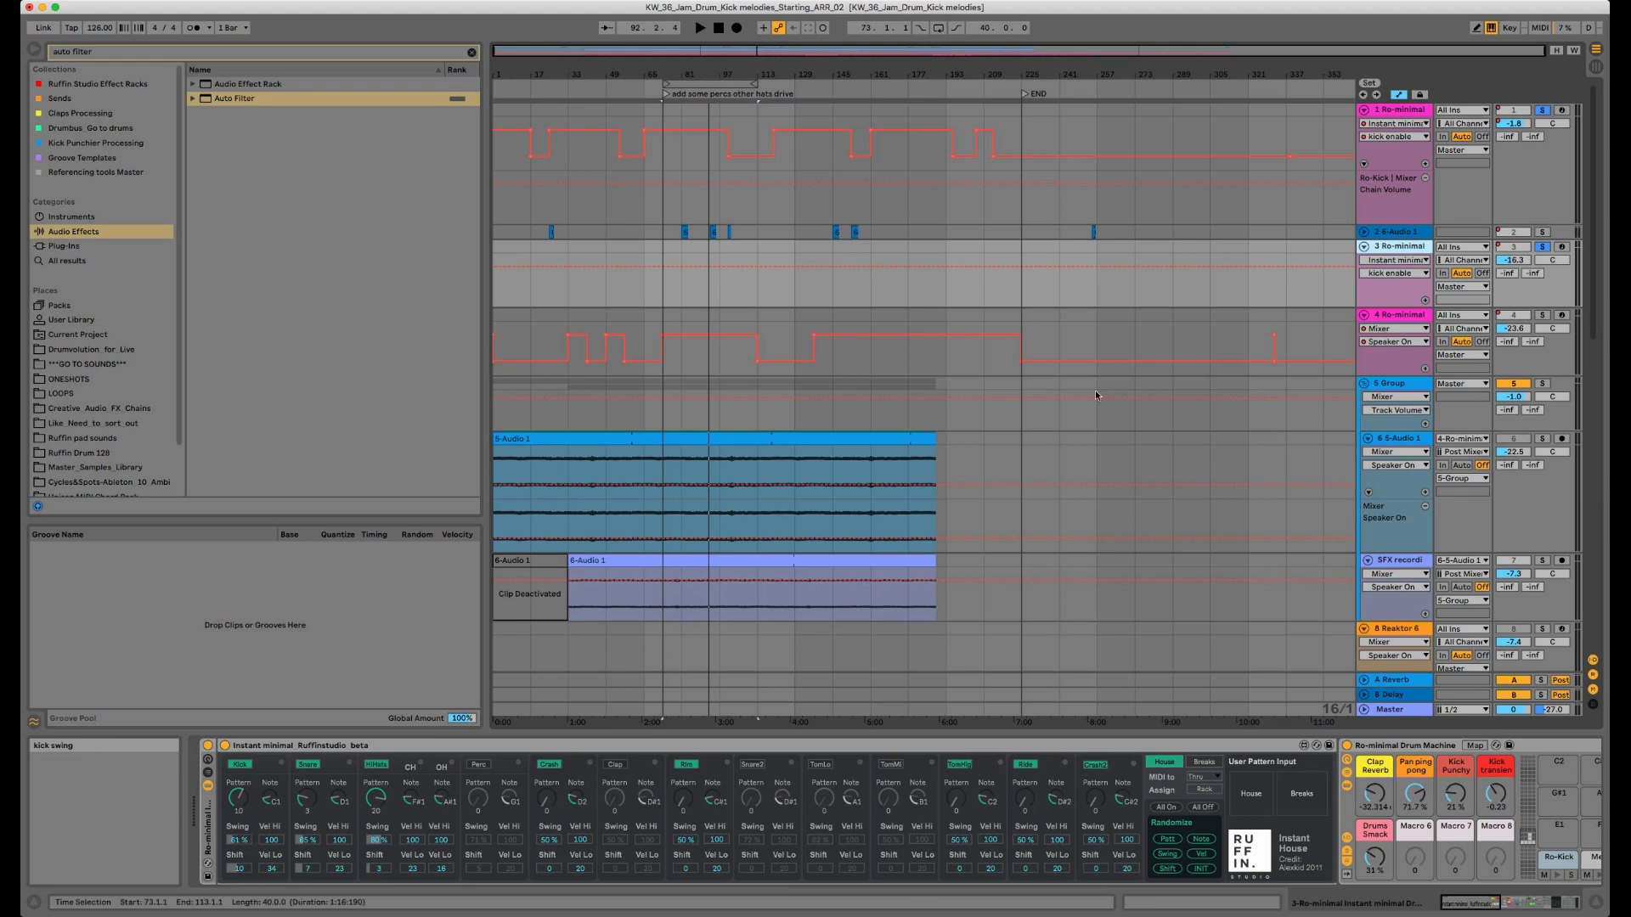
click(1408, 111)
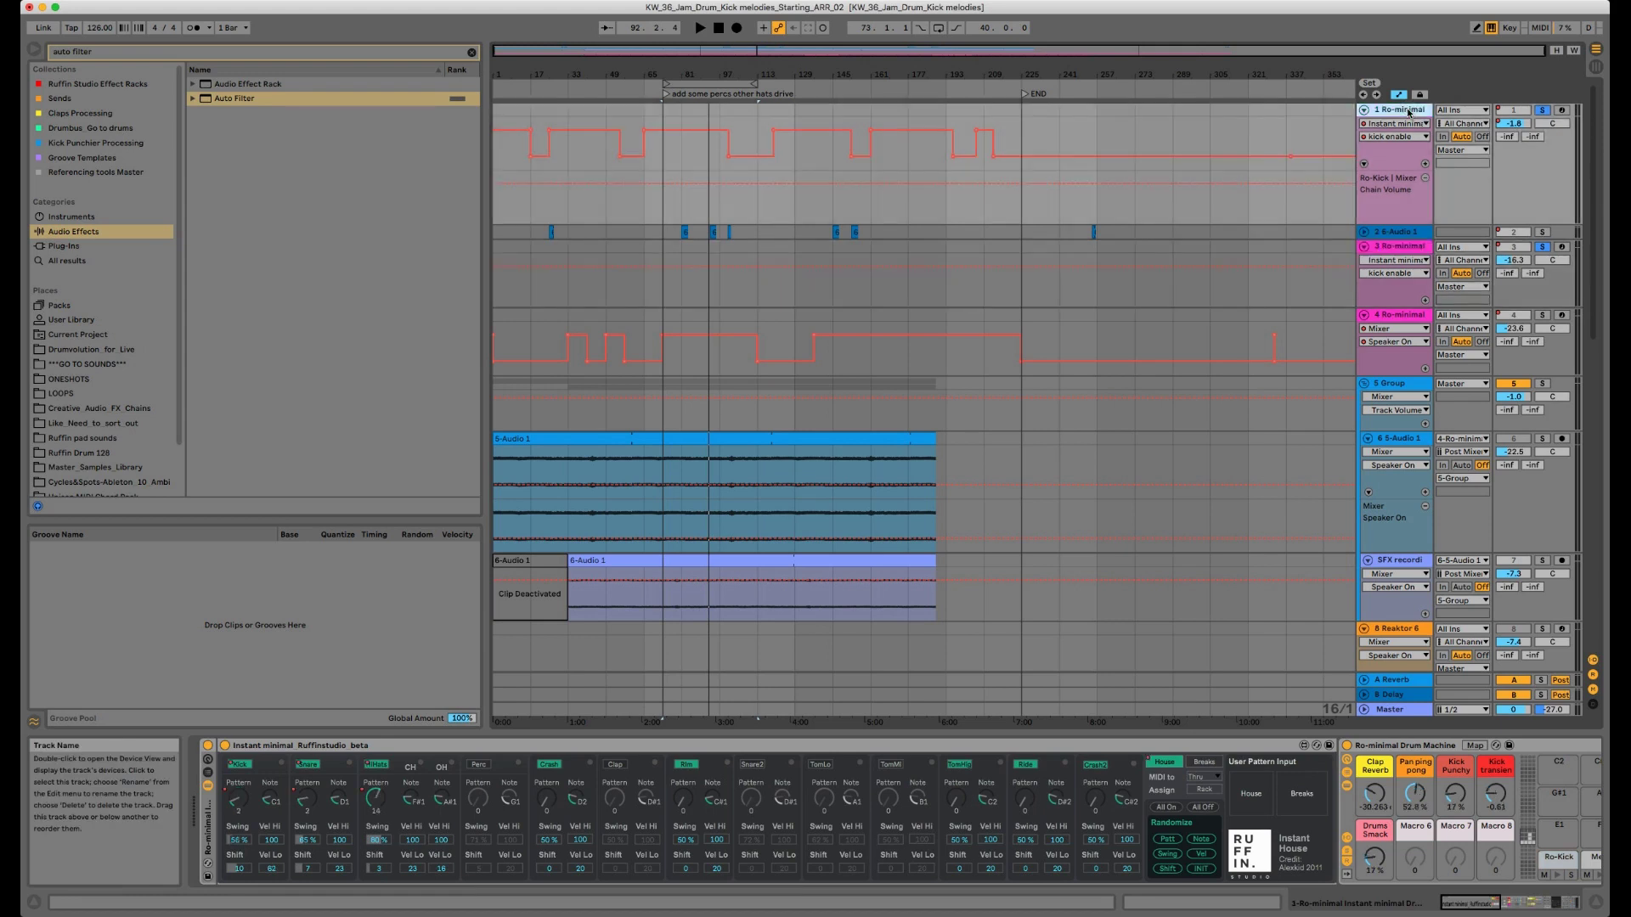
click(1402, 251)
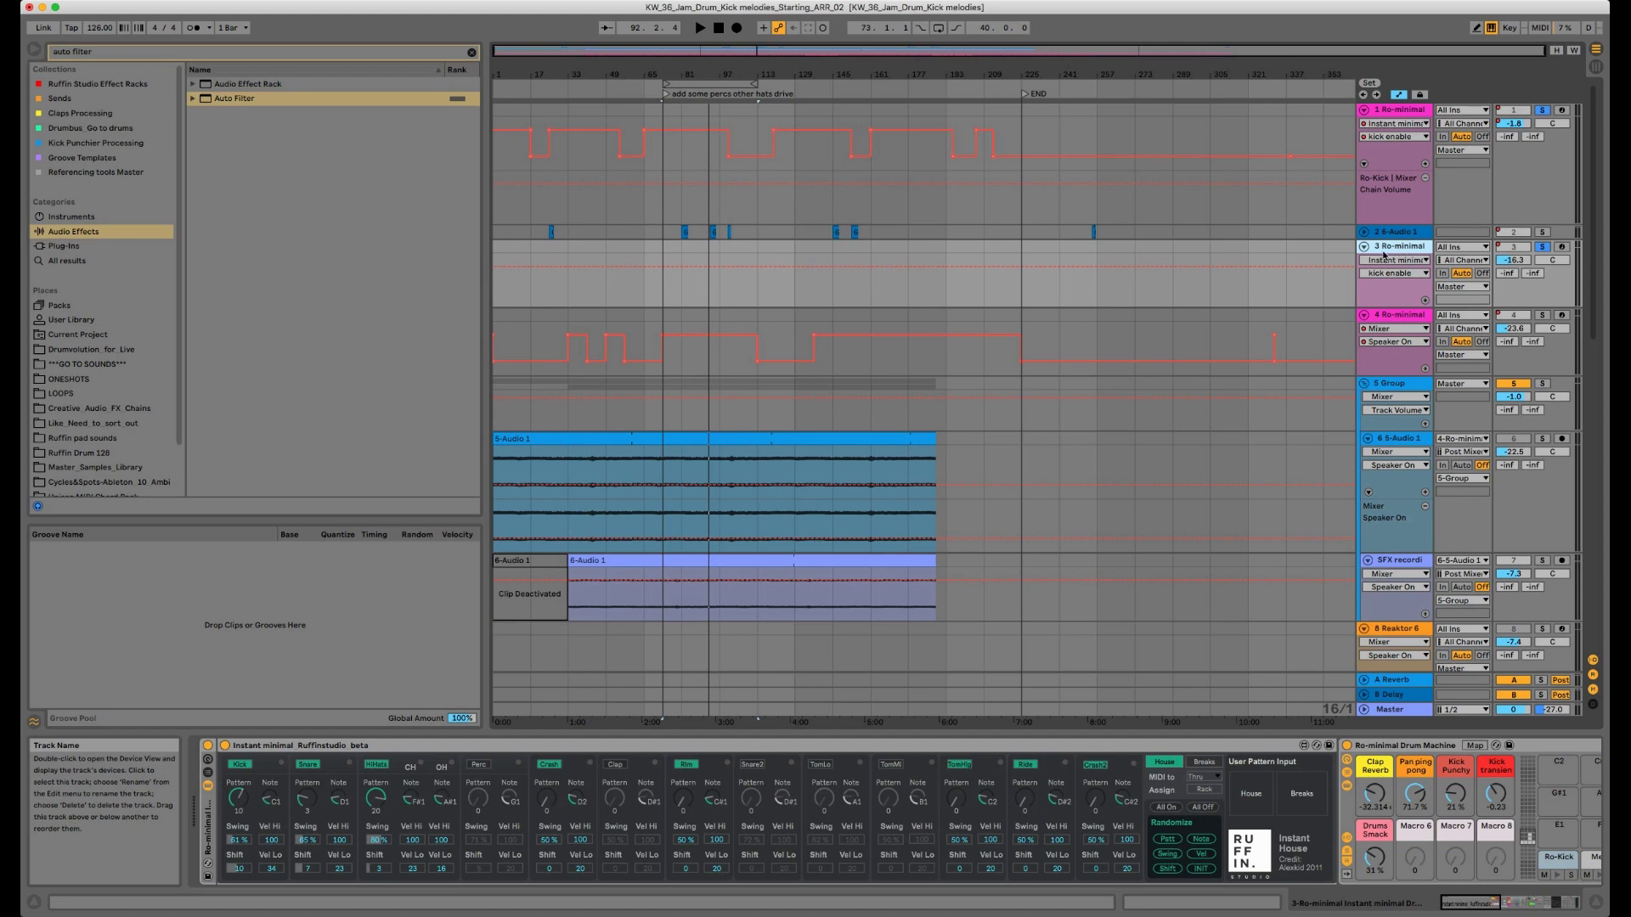
Step: Play the looped section while disabling and re-enabling the snare and hihats sequences in track 3's Instant minimal device
key(space)
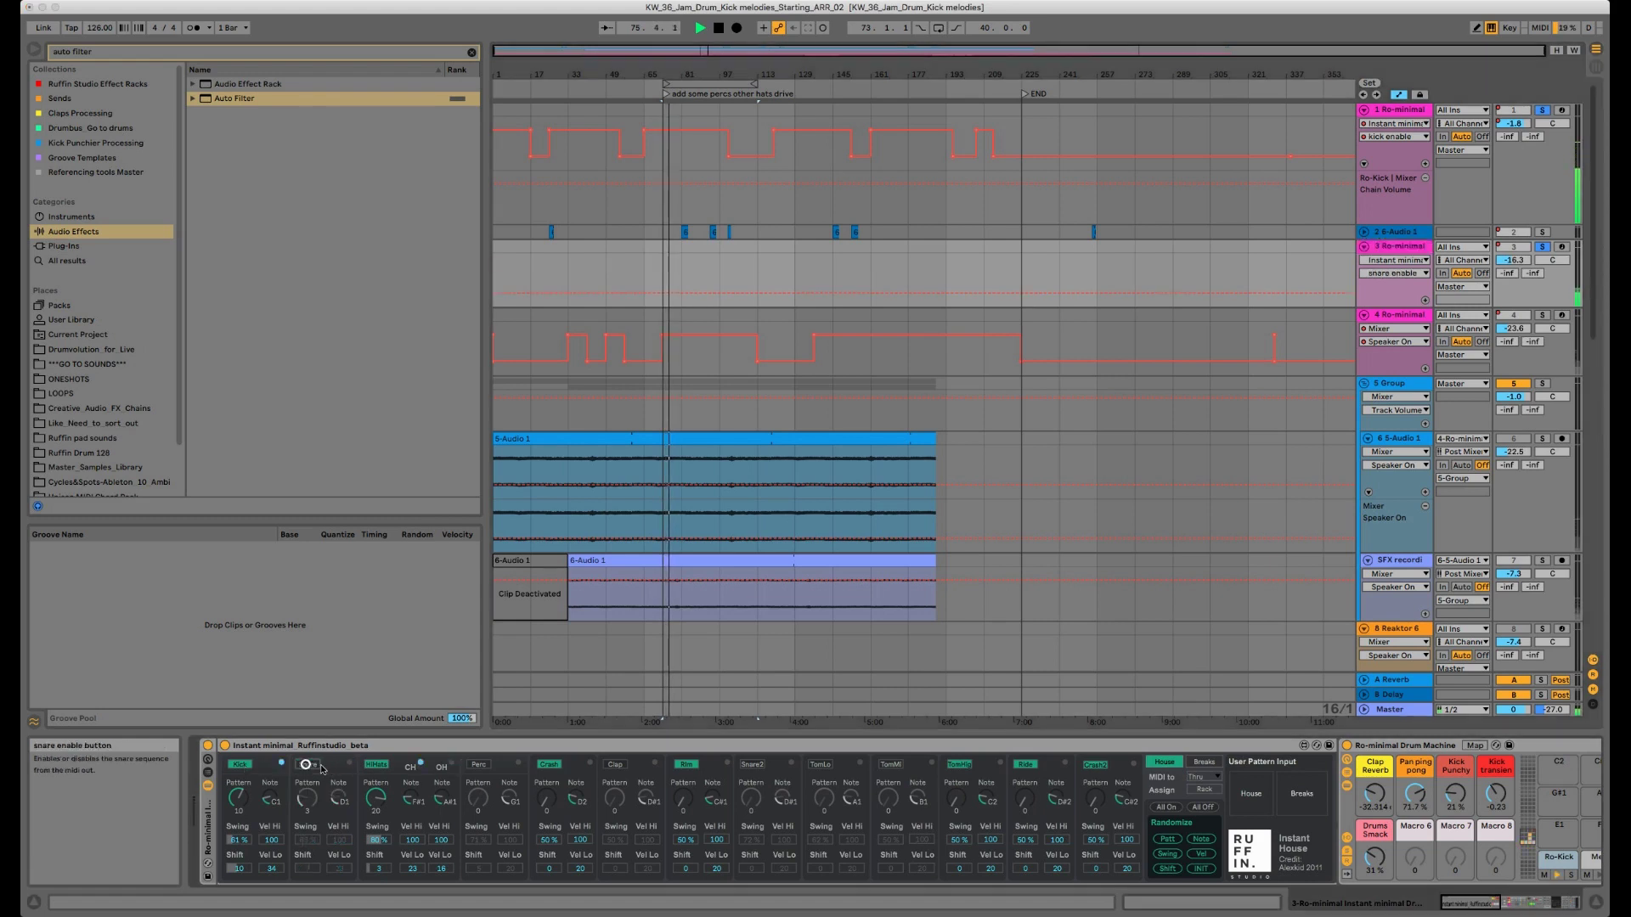
click(308, 765)
click(373, 766)
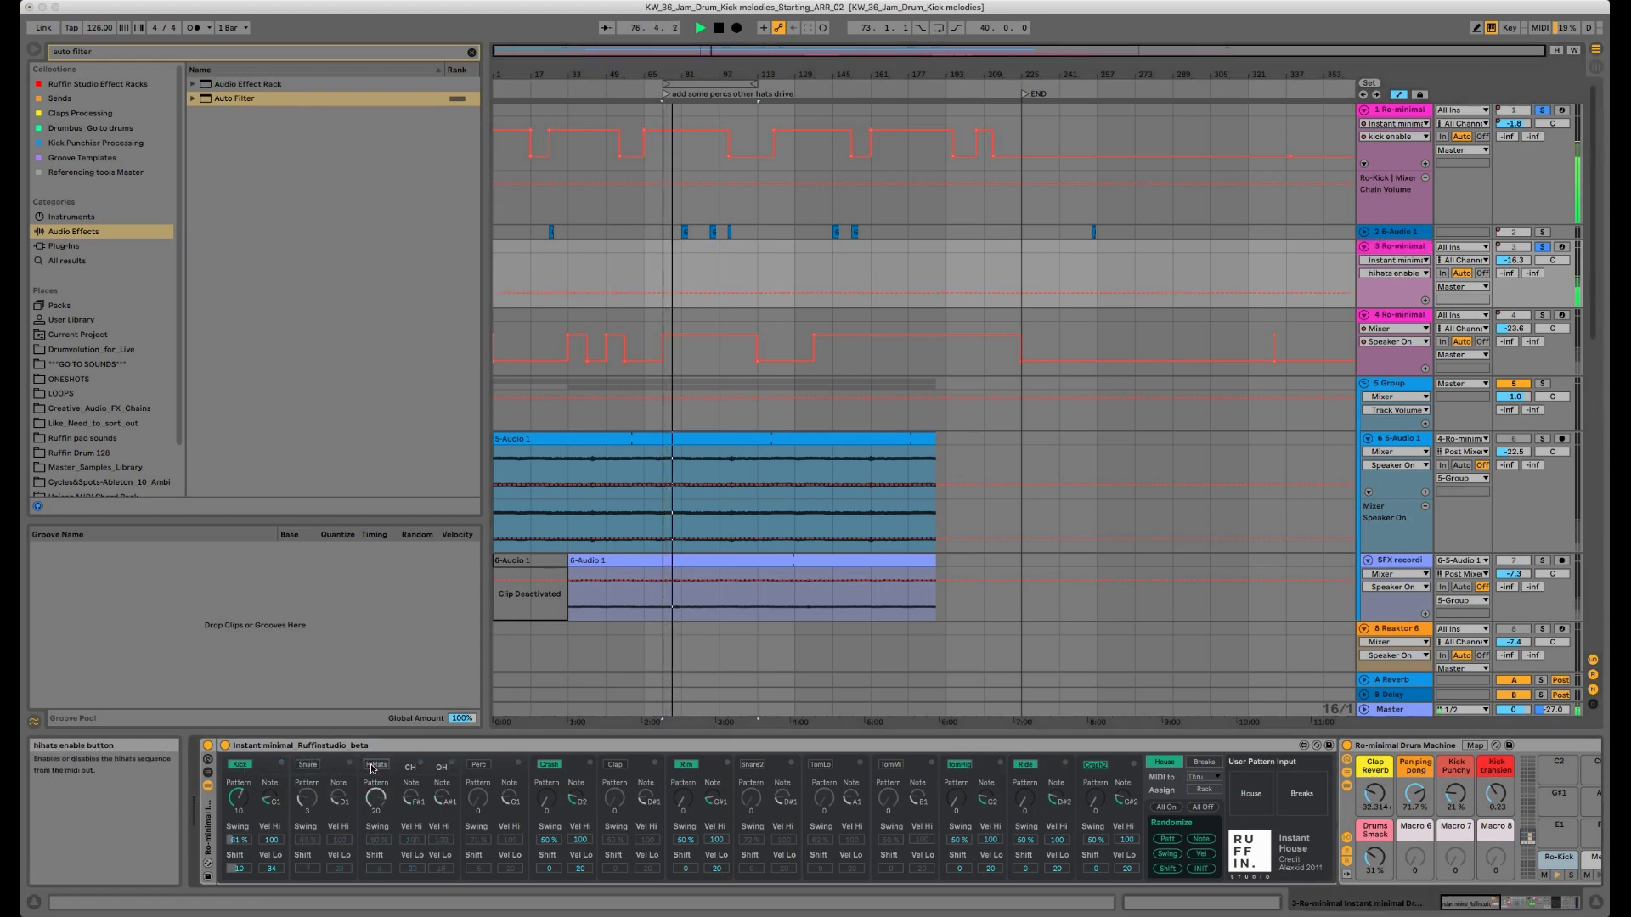
click(373, 766)
click(309, 764)
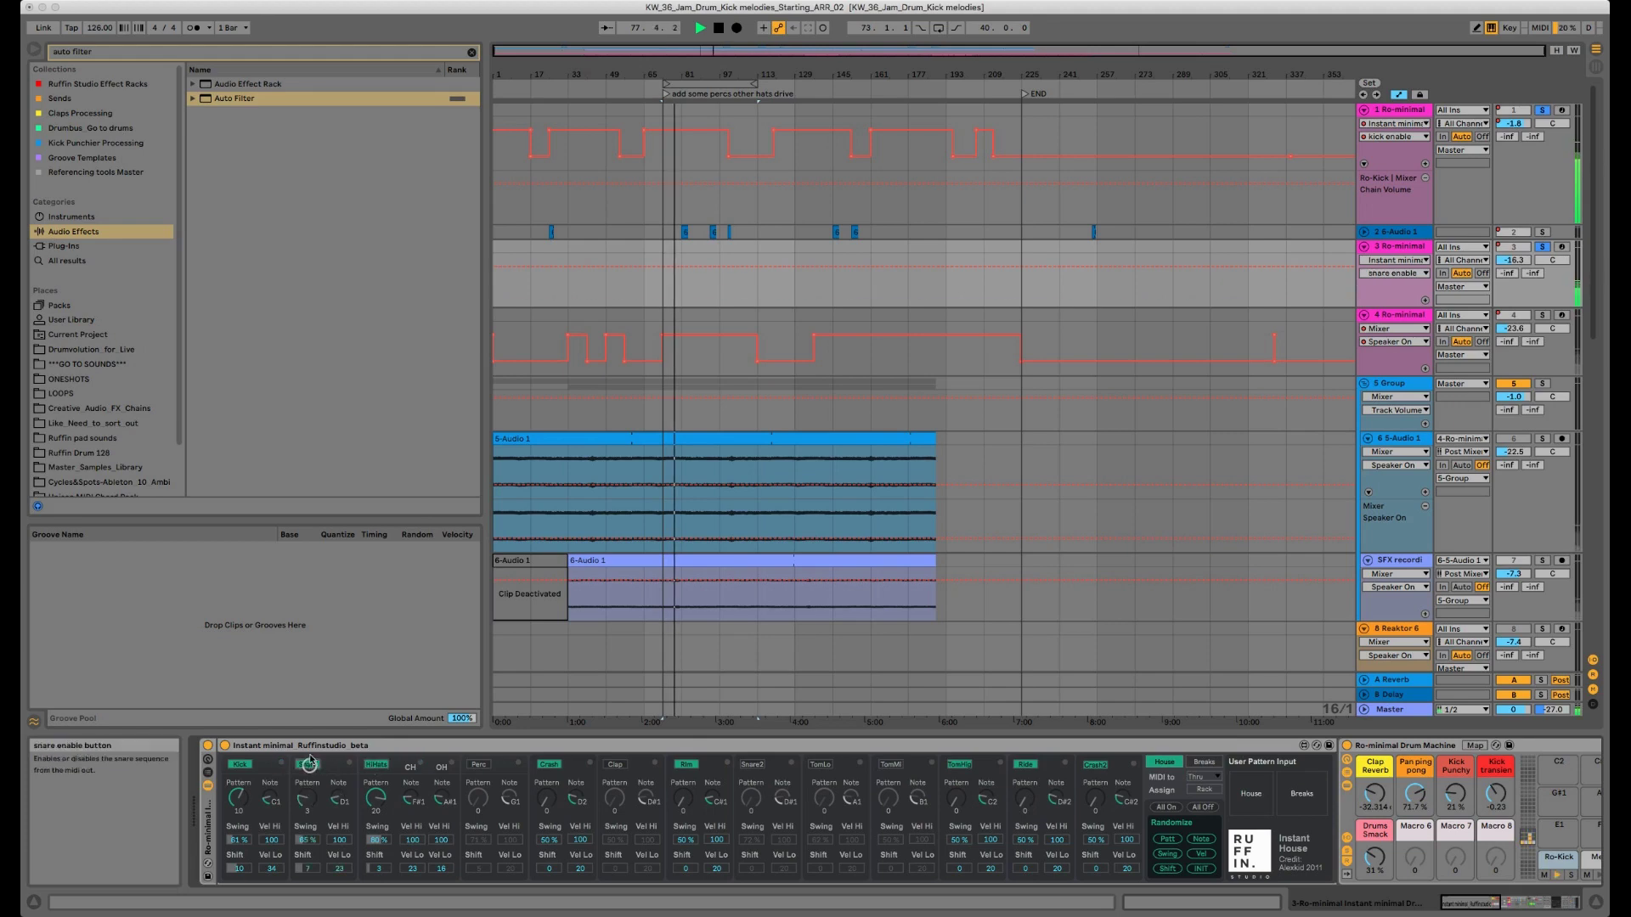
Step: Switch to Session View and expand the drum rack chains of track 3 Ro-minimal in the mixer
click(1365, 248)
click(1366, 248)
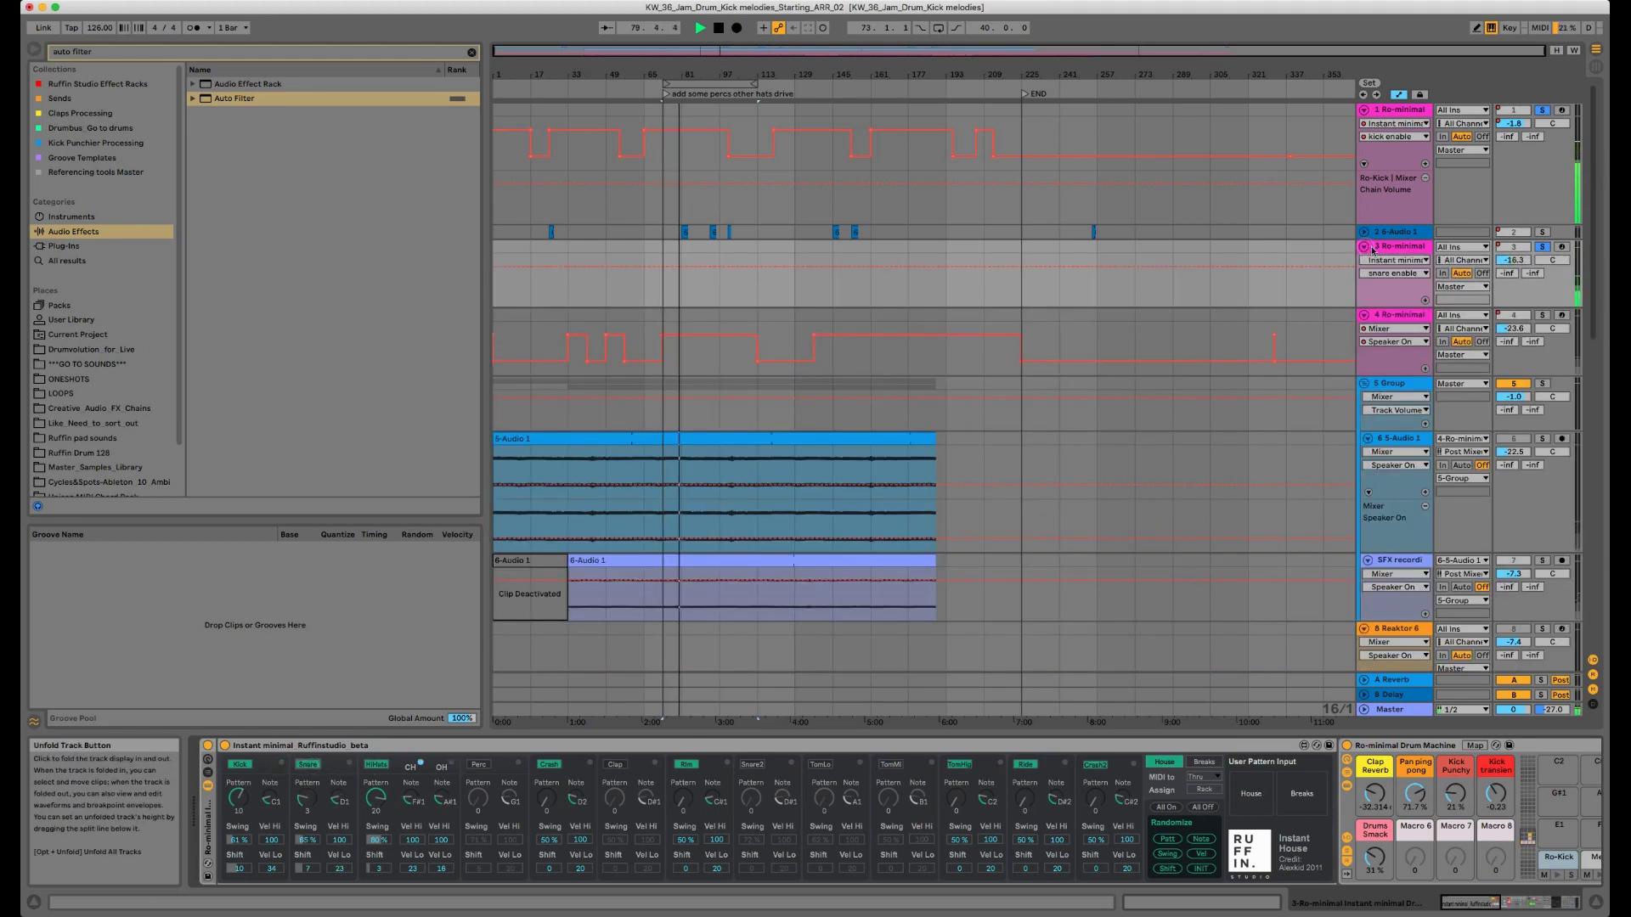
key(Tab)
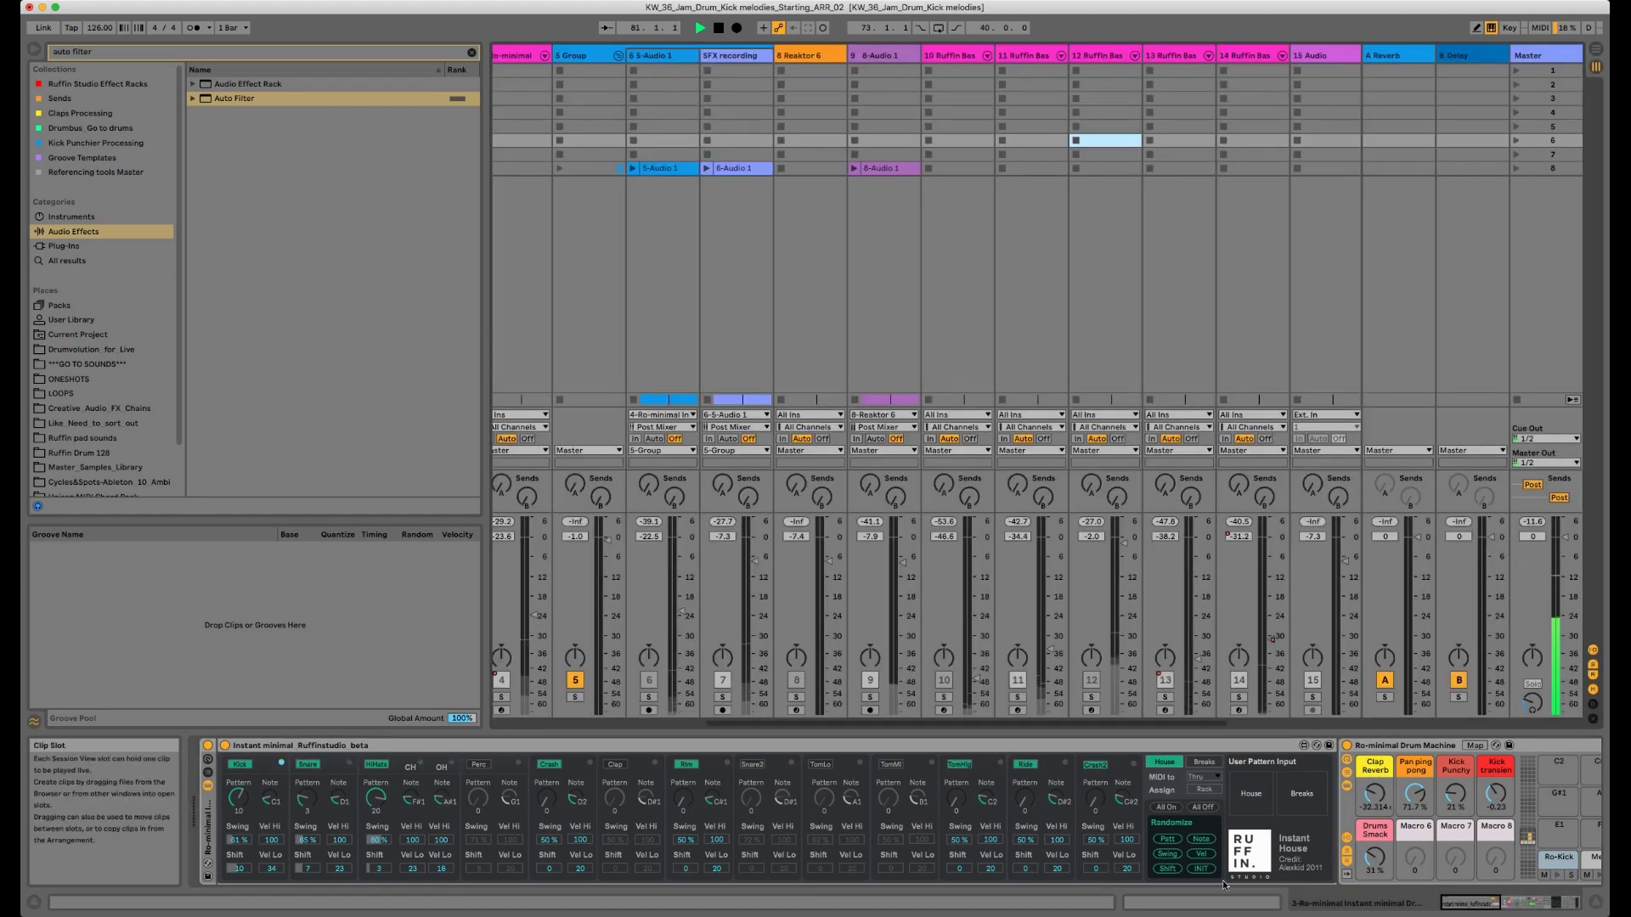
drag(1156, 723, 789, 725)
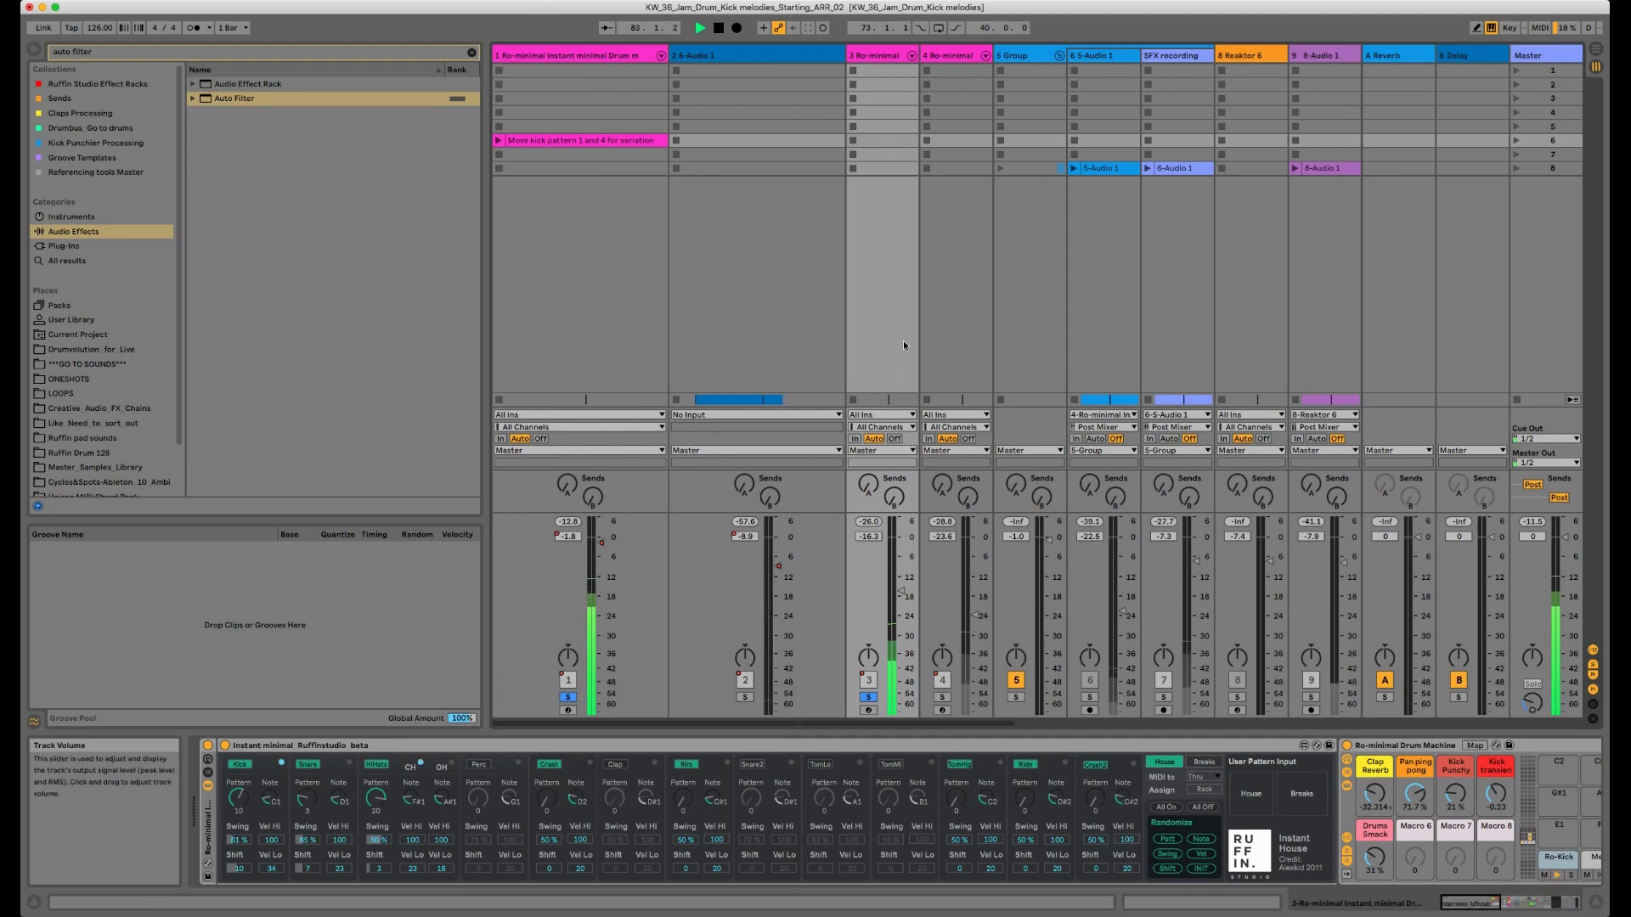
click(912, 56)
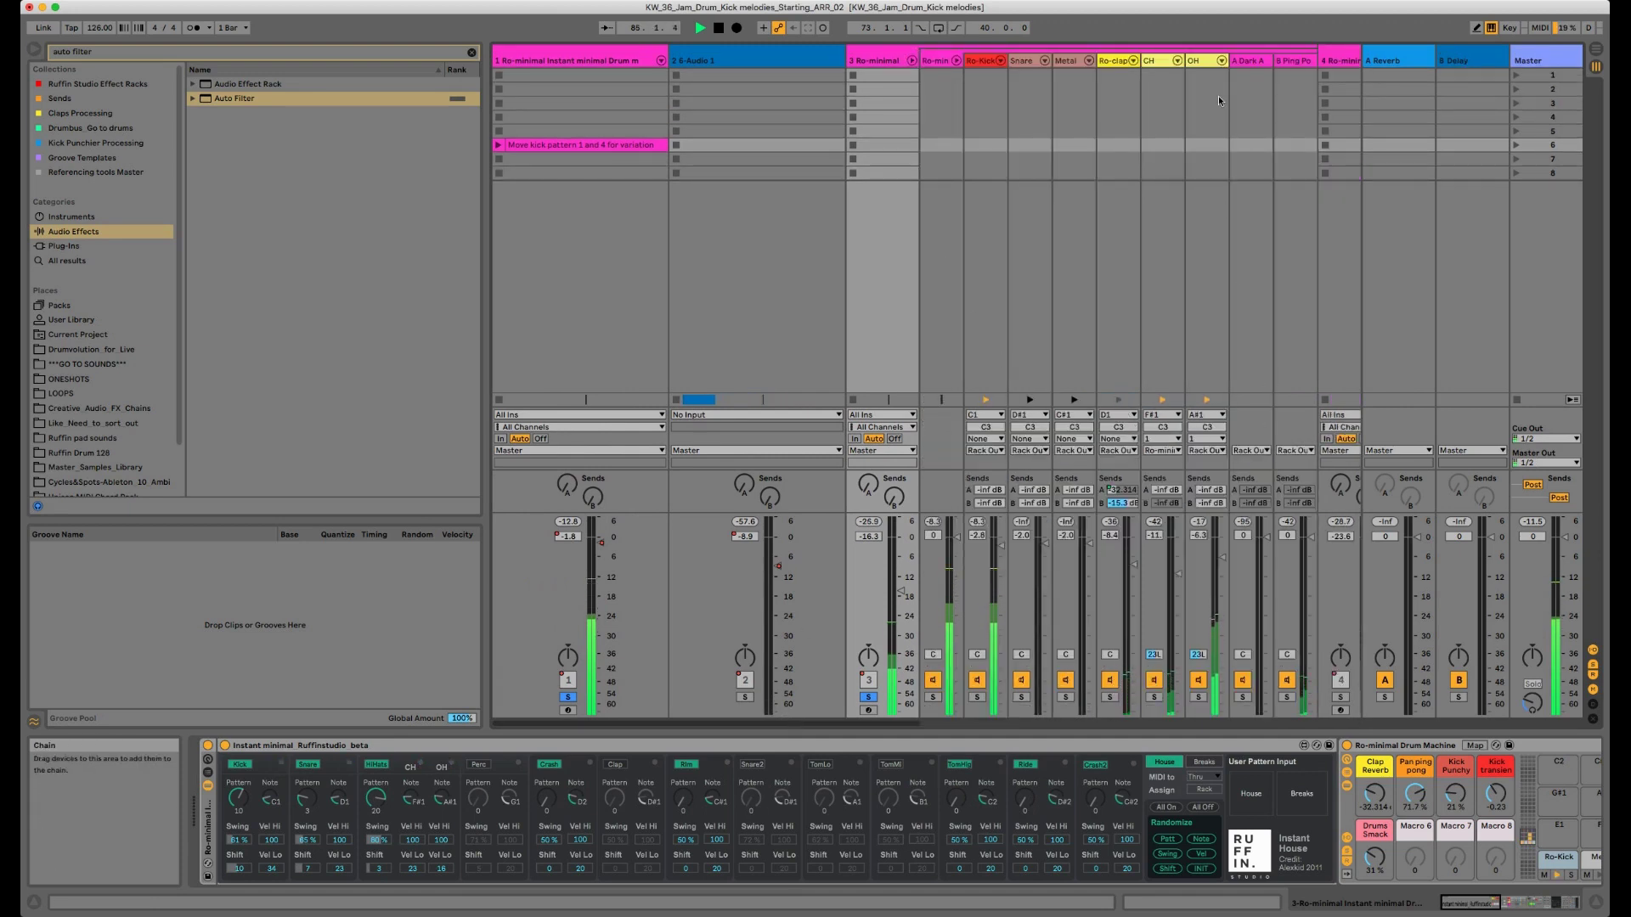
Step: Inspect the devices on track 3's Ro-clap chain, and compare the sequencers on tracks 1 and 3 again
click(1115, 592)
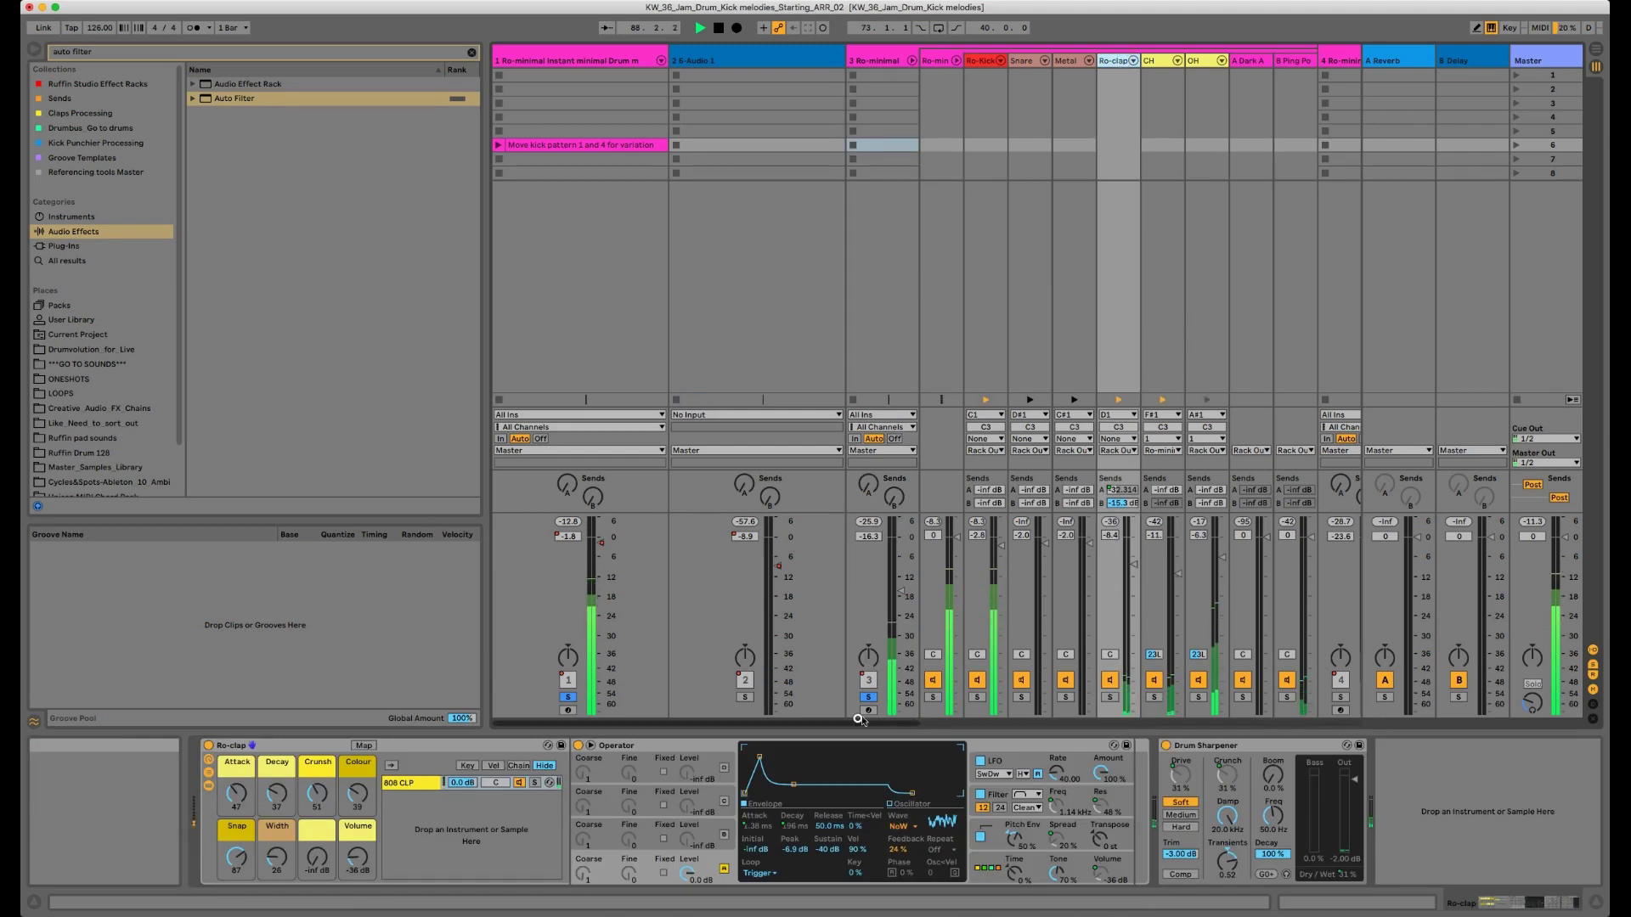
click(636, 61)
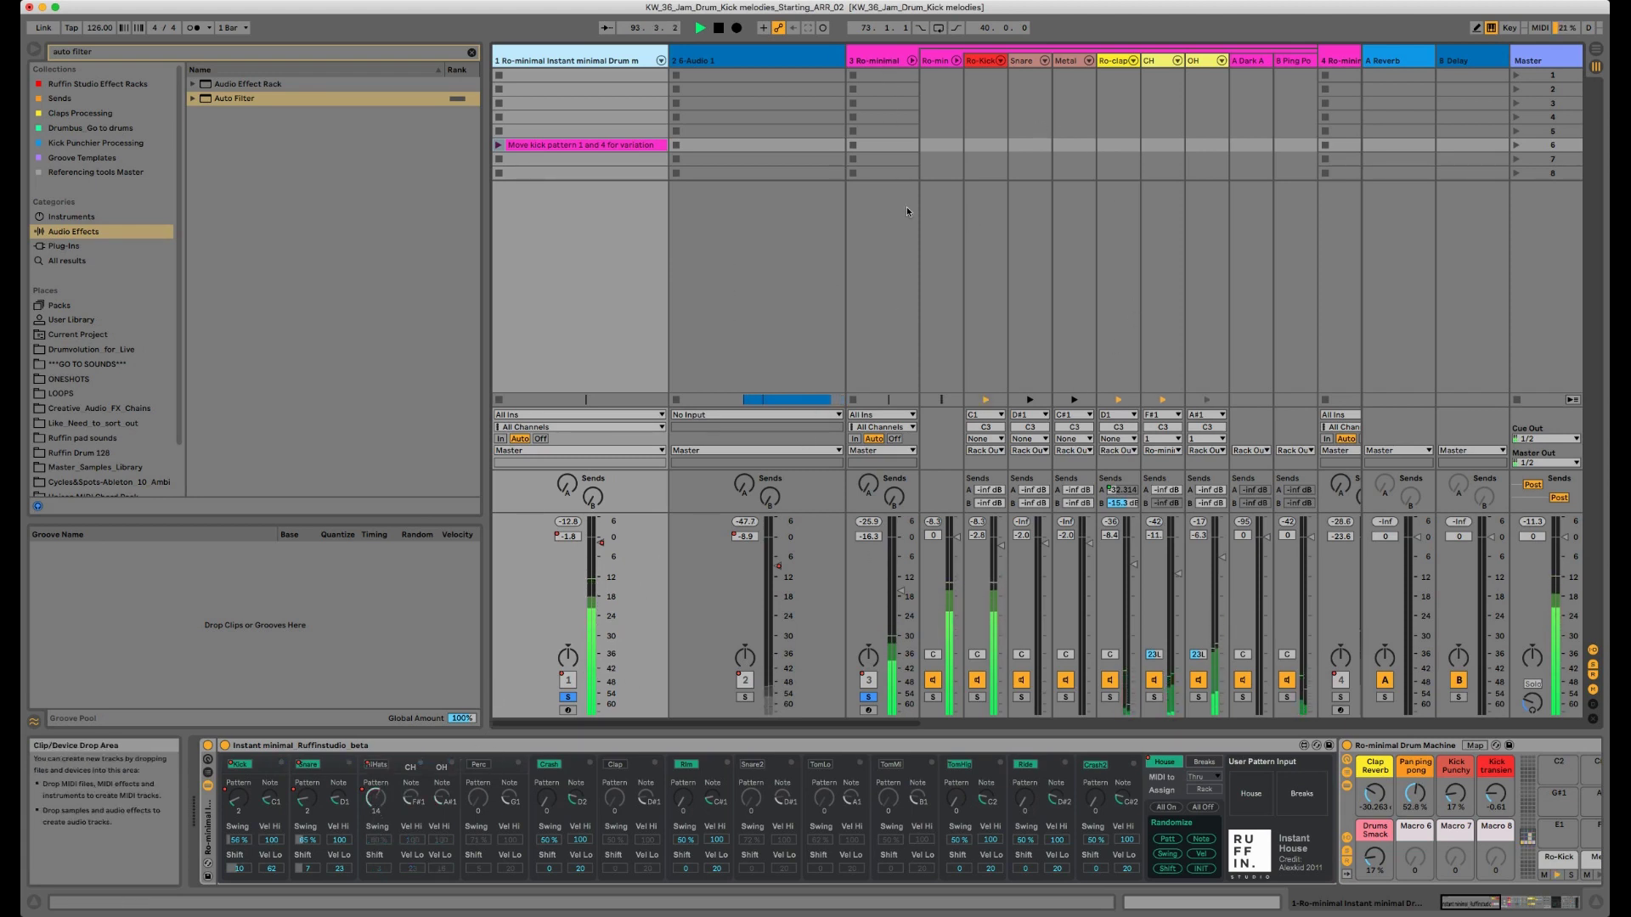
click(888, 61)
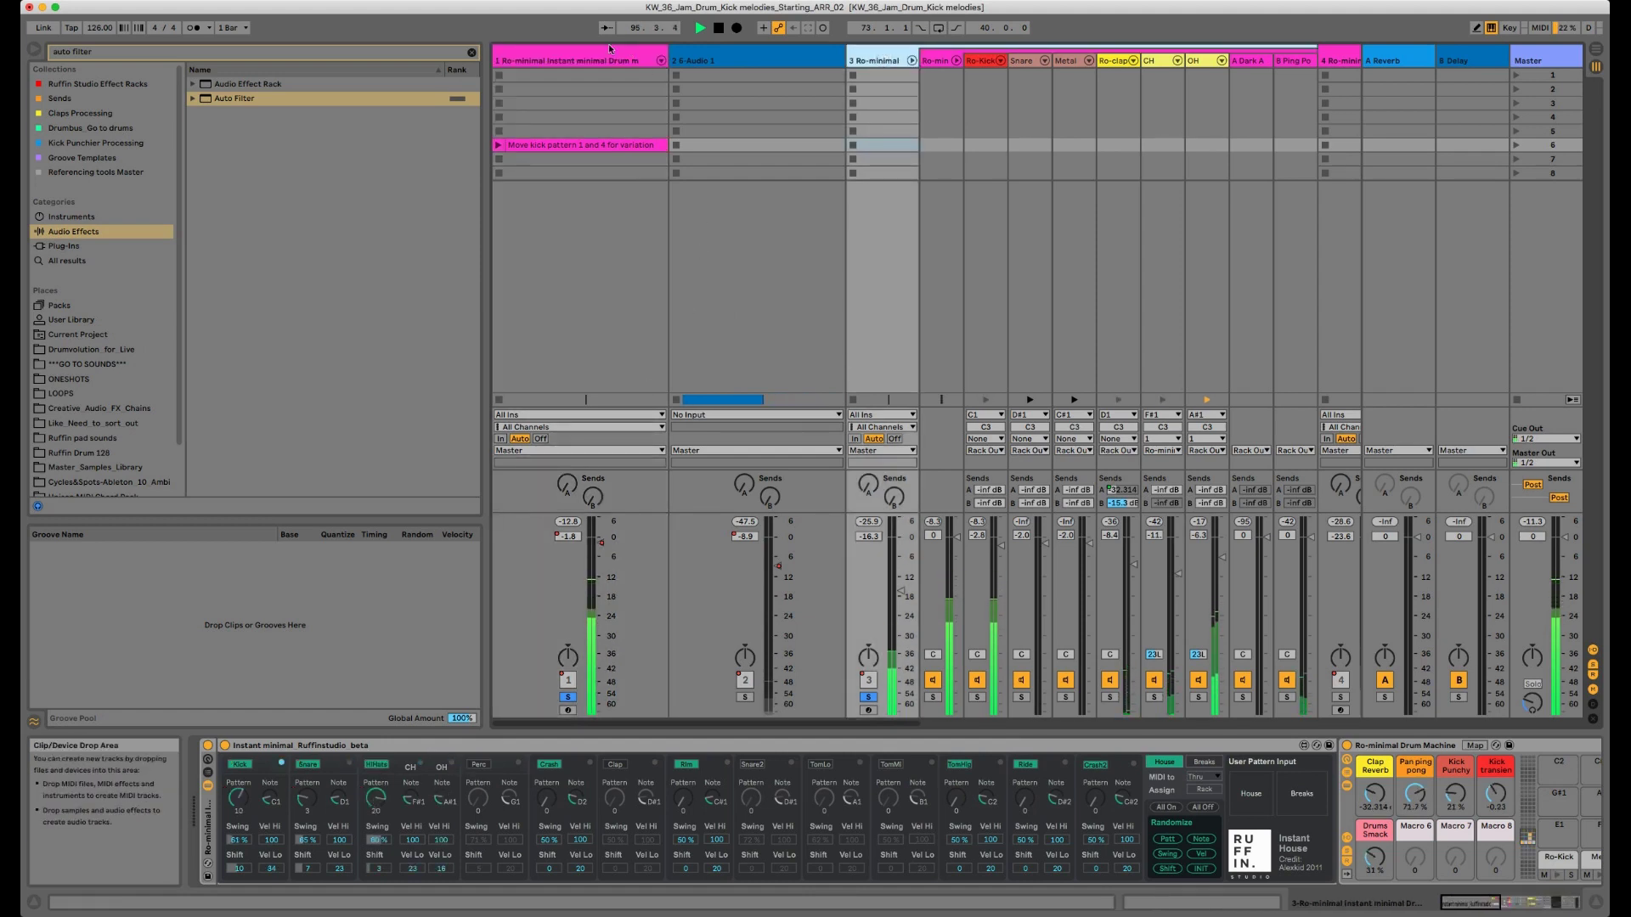
Step: Compare the sequencers on tracks 1 and 3, and solo the Ro-Kick pad in track 3's drum rack
click(553, 352)
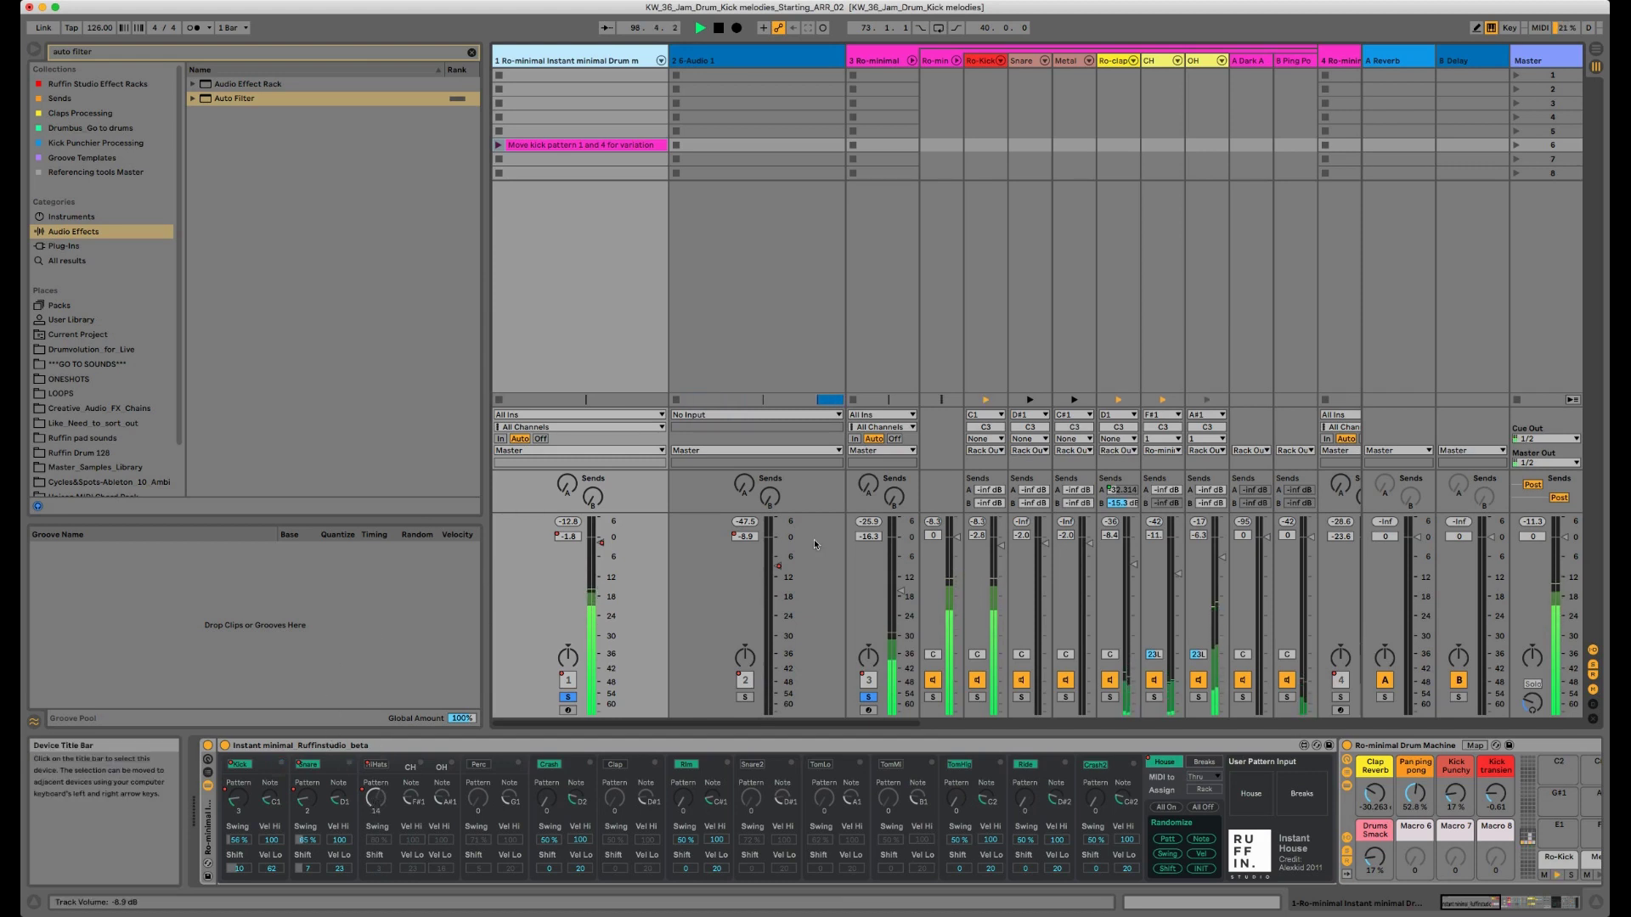
click(886, 60)
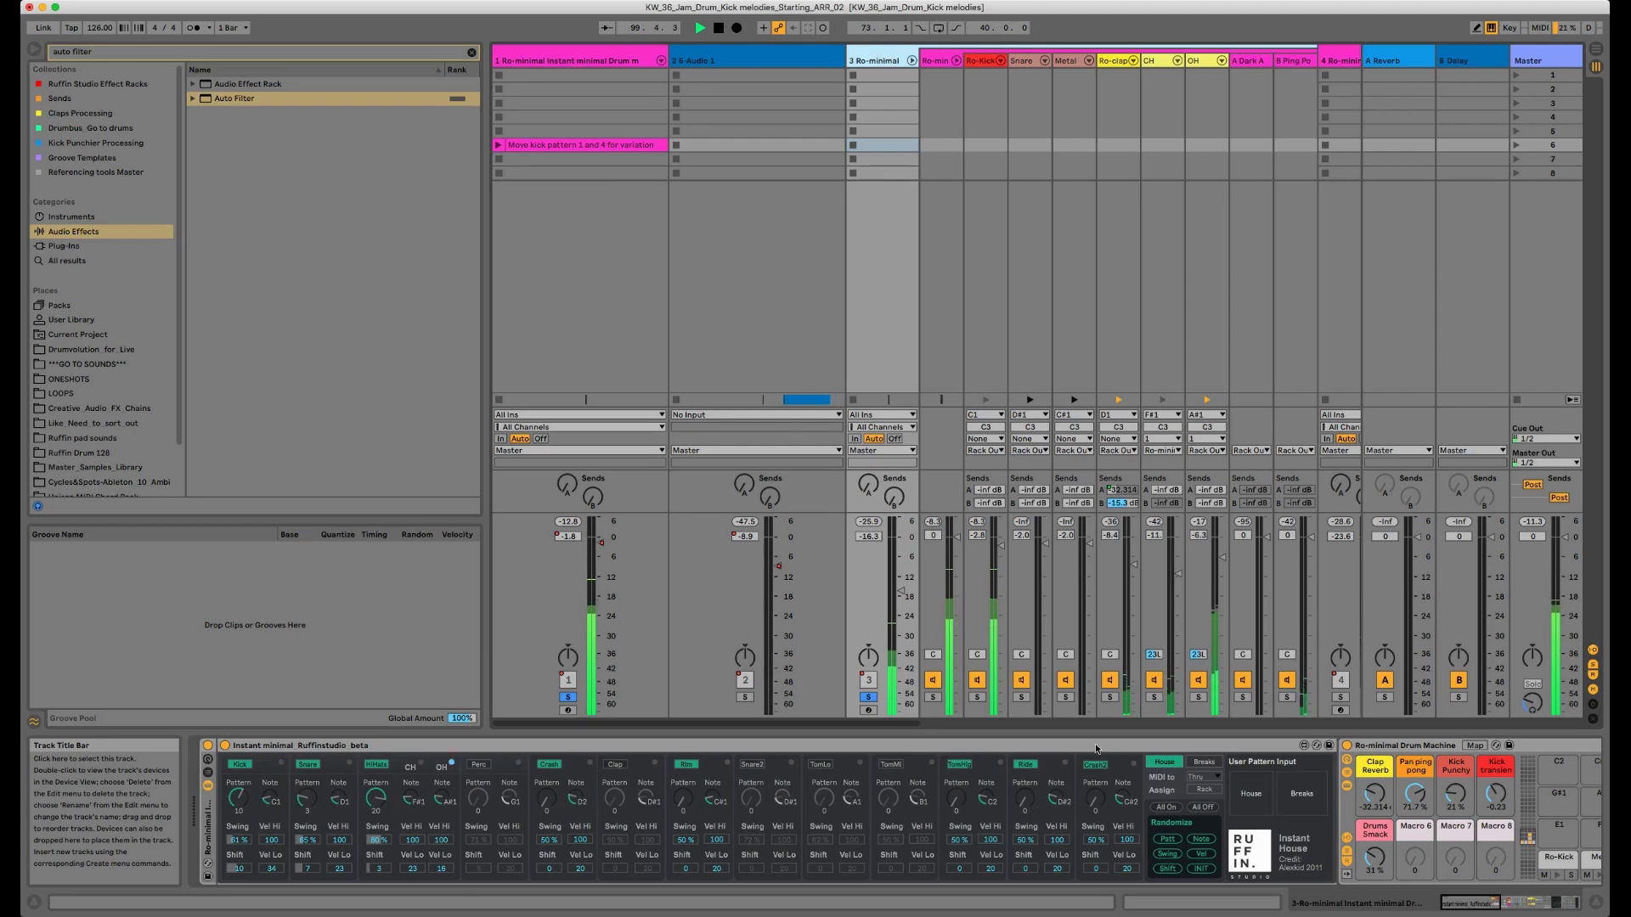
click(1515, 909)
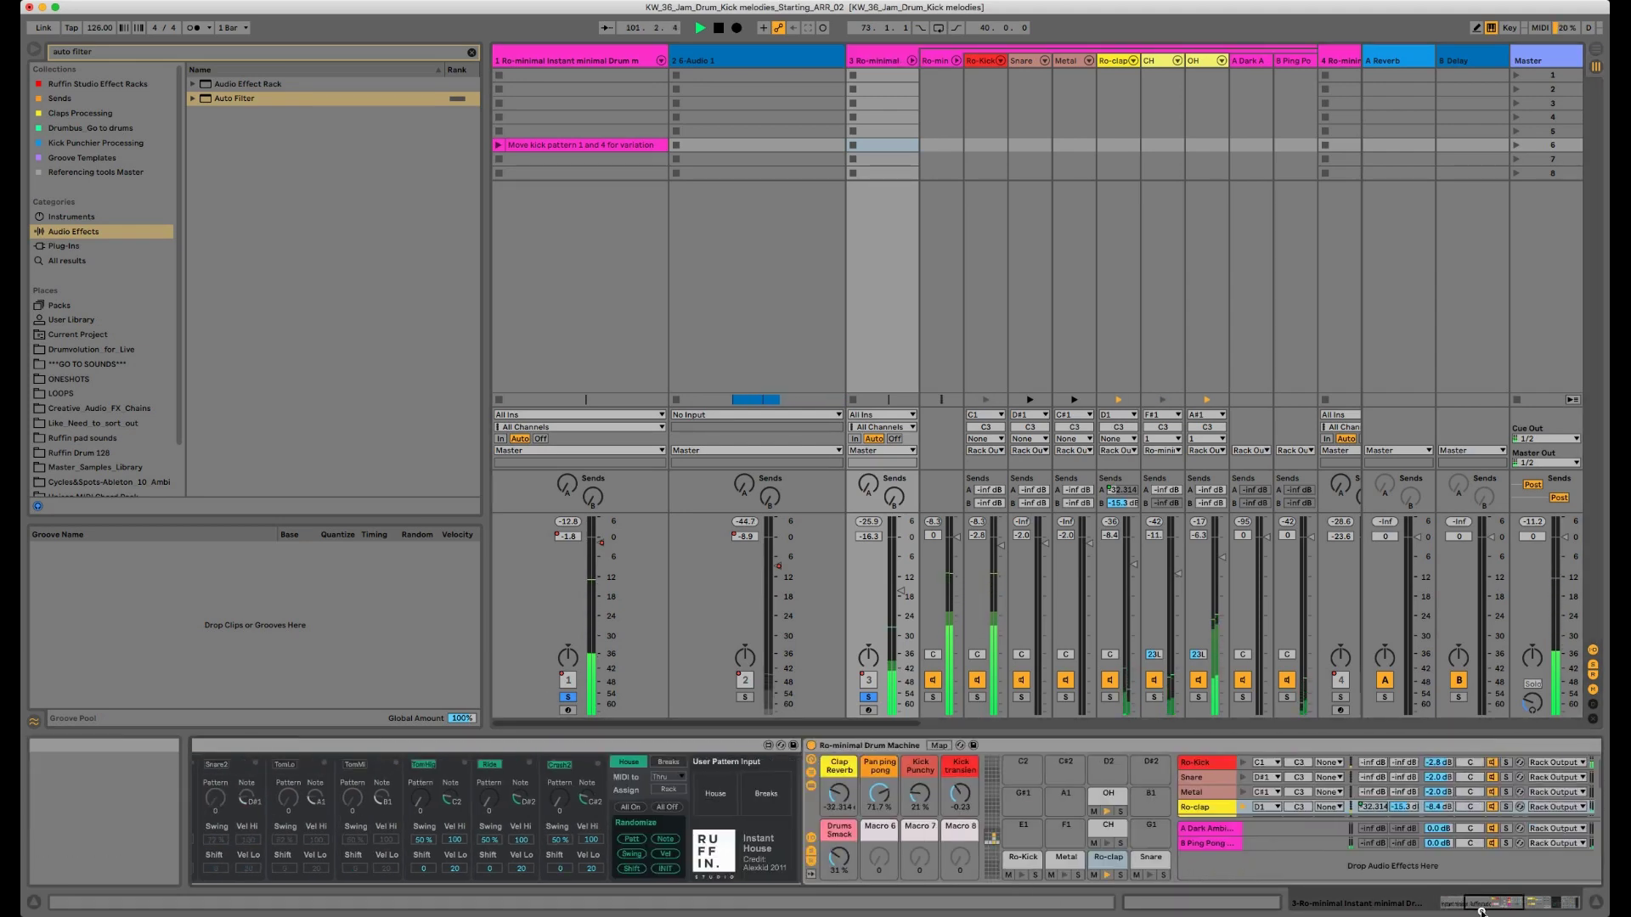
click(1038, 875)
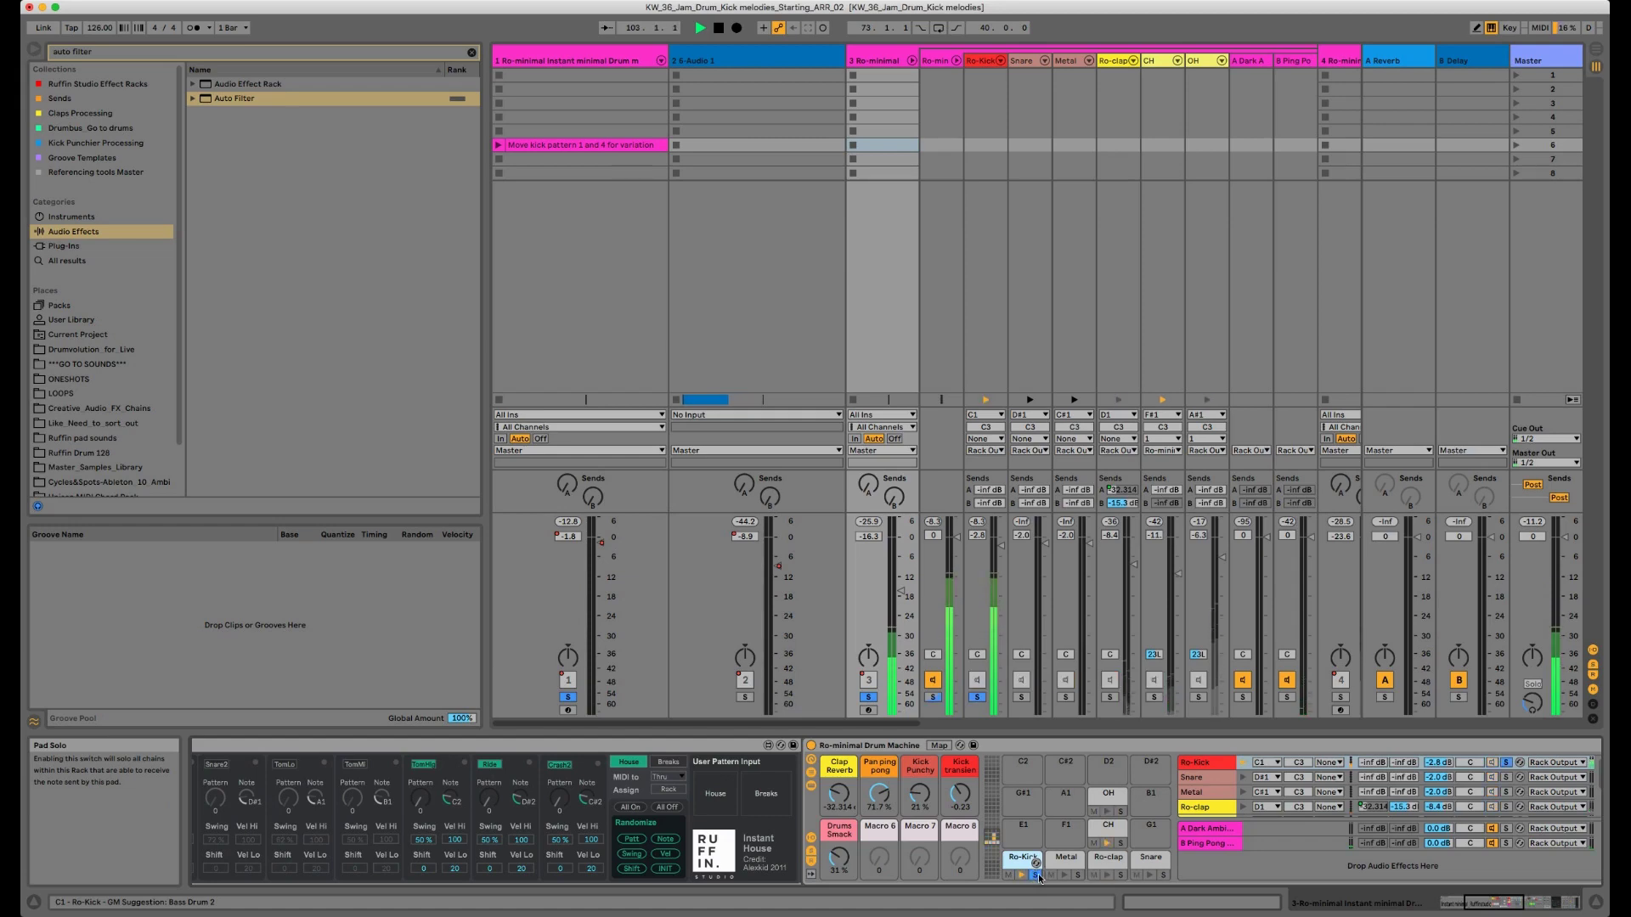
Step: Vary the Vibe macro on the Ro-Kick rack, and inspect the Operator's filter settings and the Drum Buss
click(1482, 907)
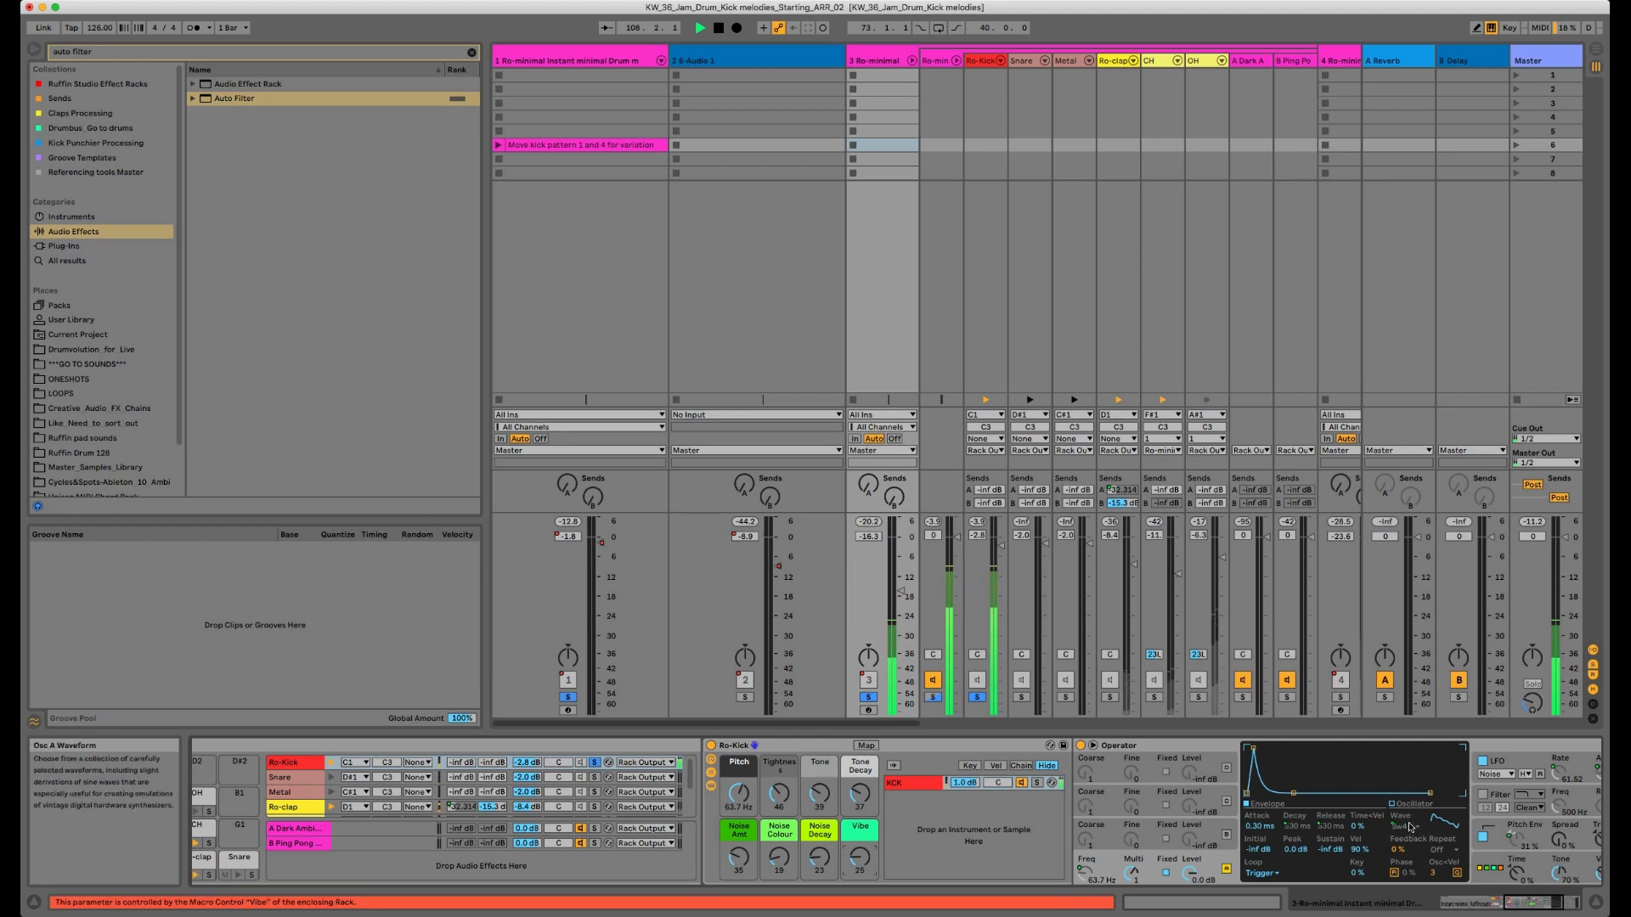
drag(858, 858, 857, 861)
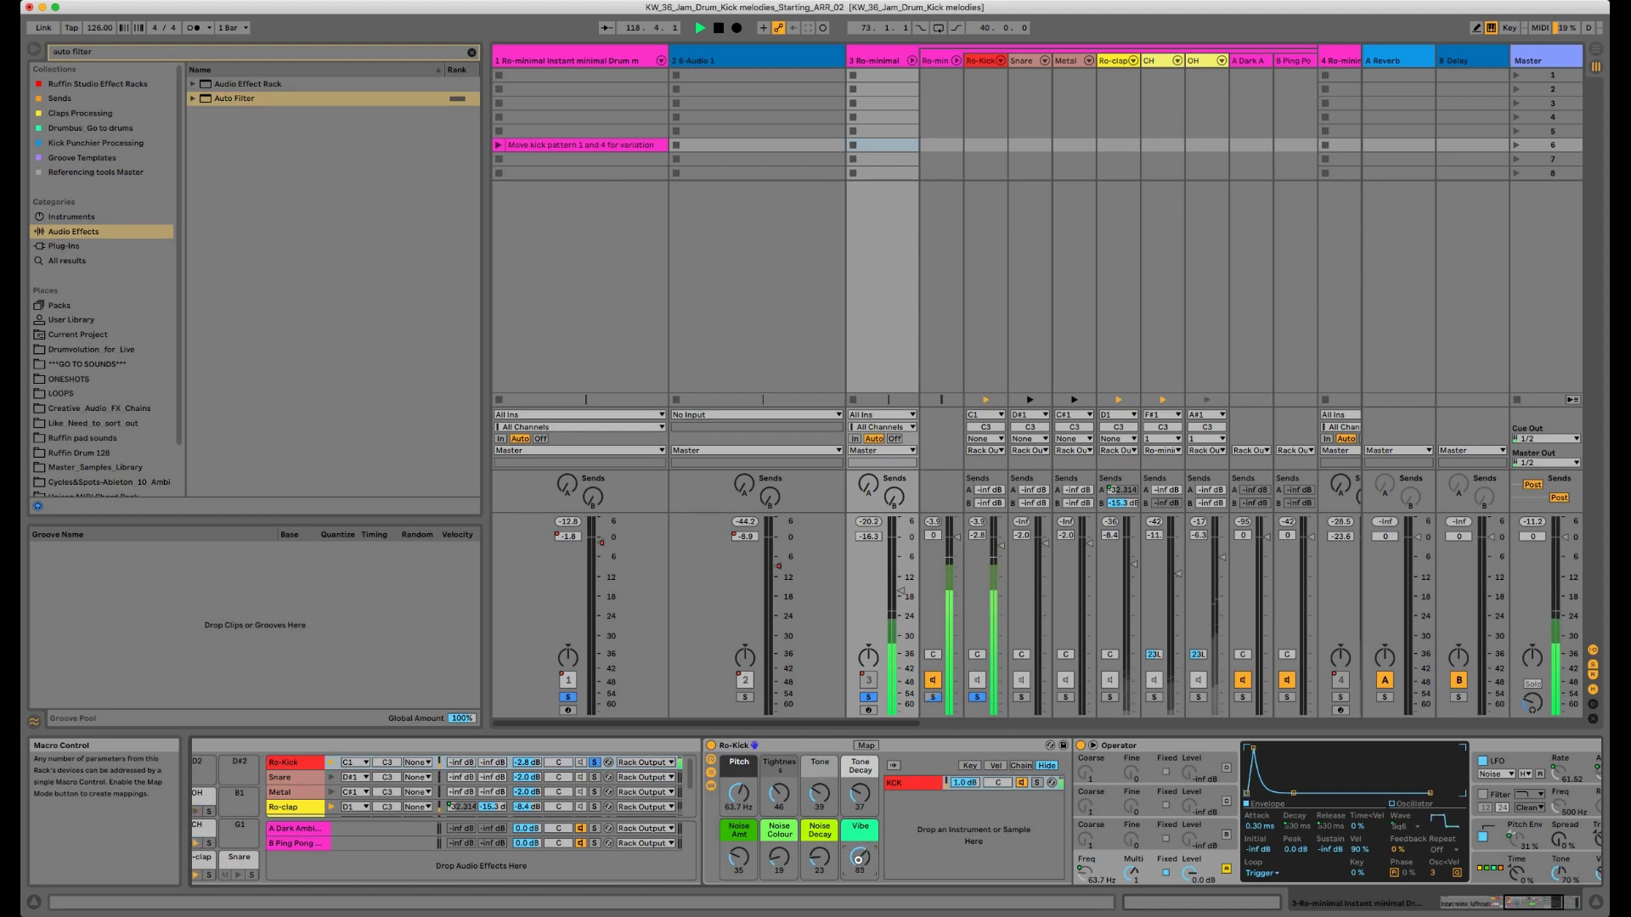
click(1482, 793)
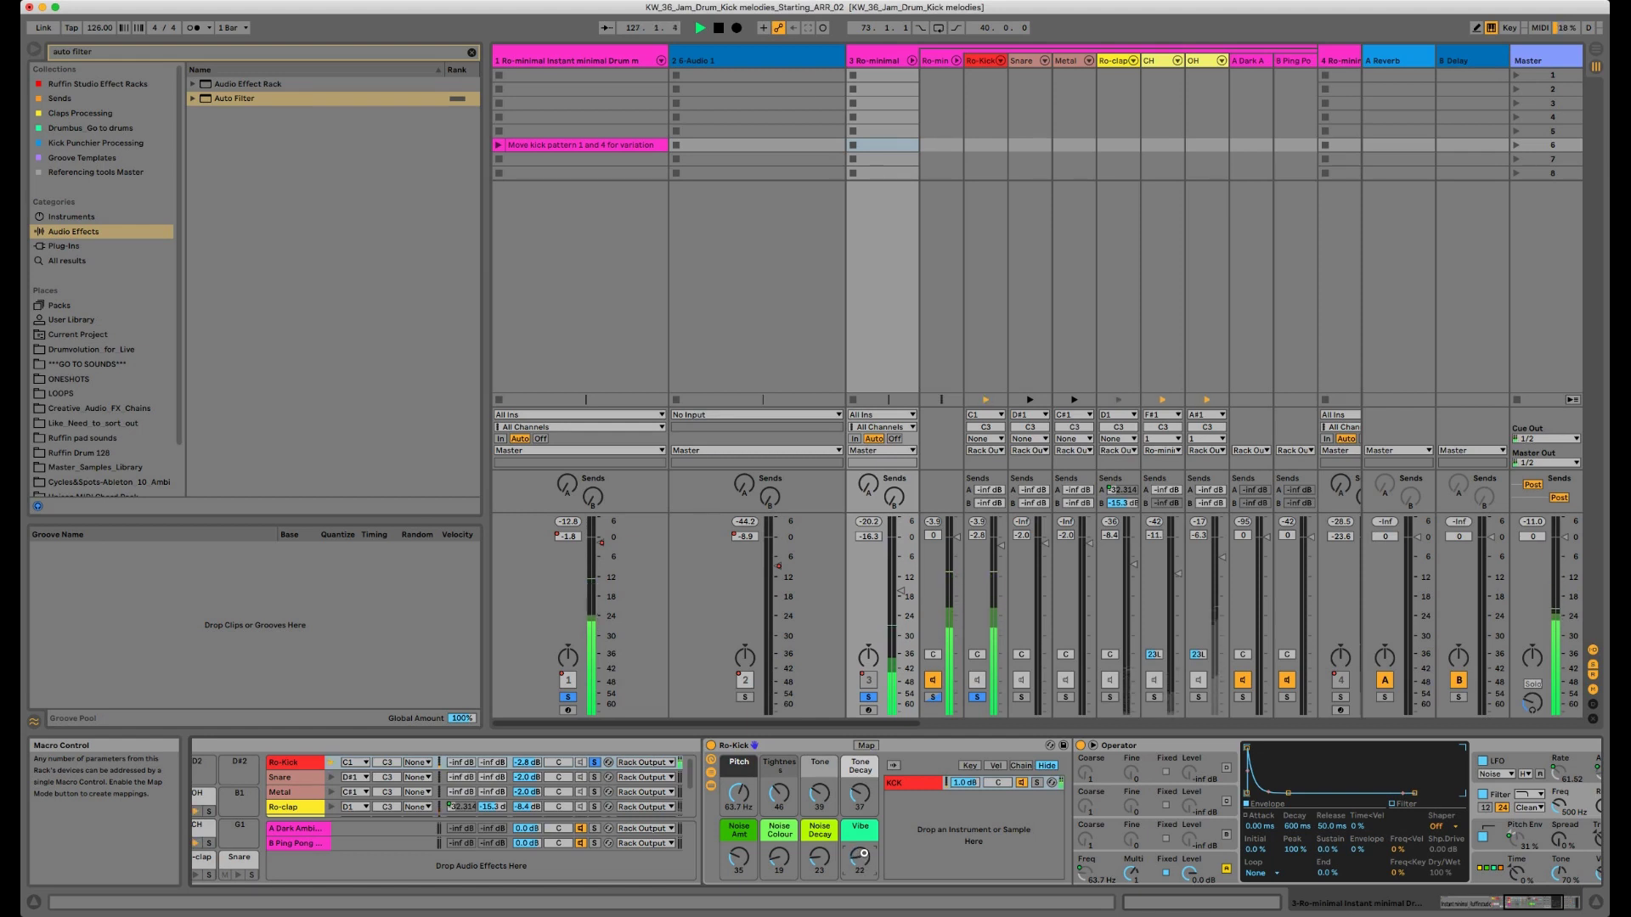
click(1546, 903)
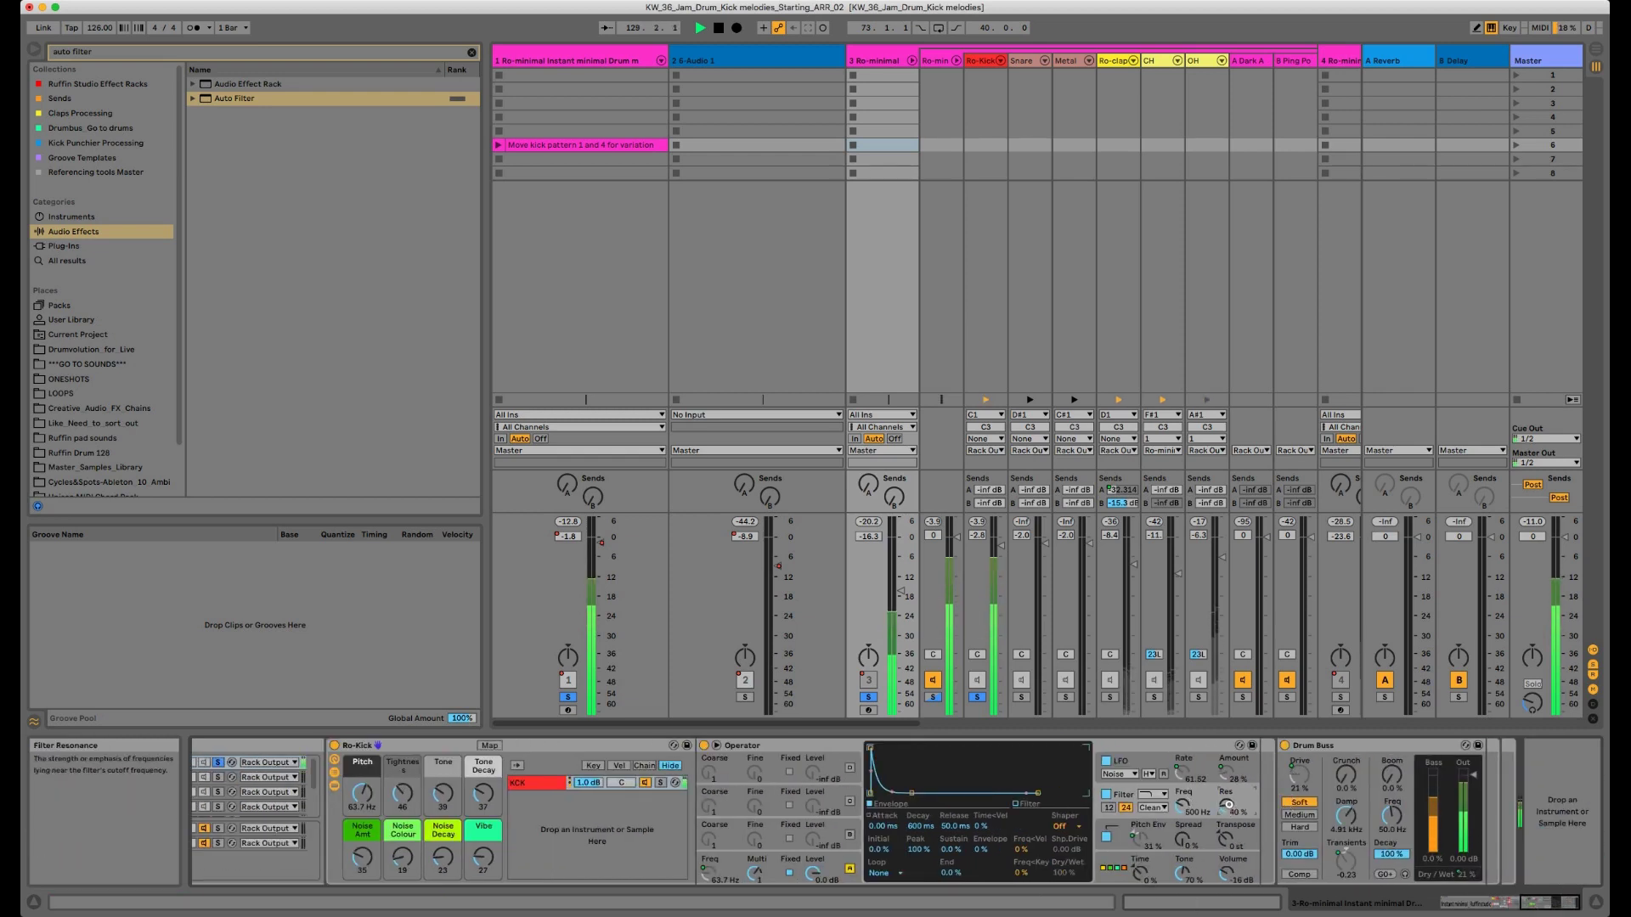
scroll(1227, 804, up, 5)
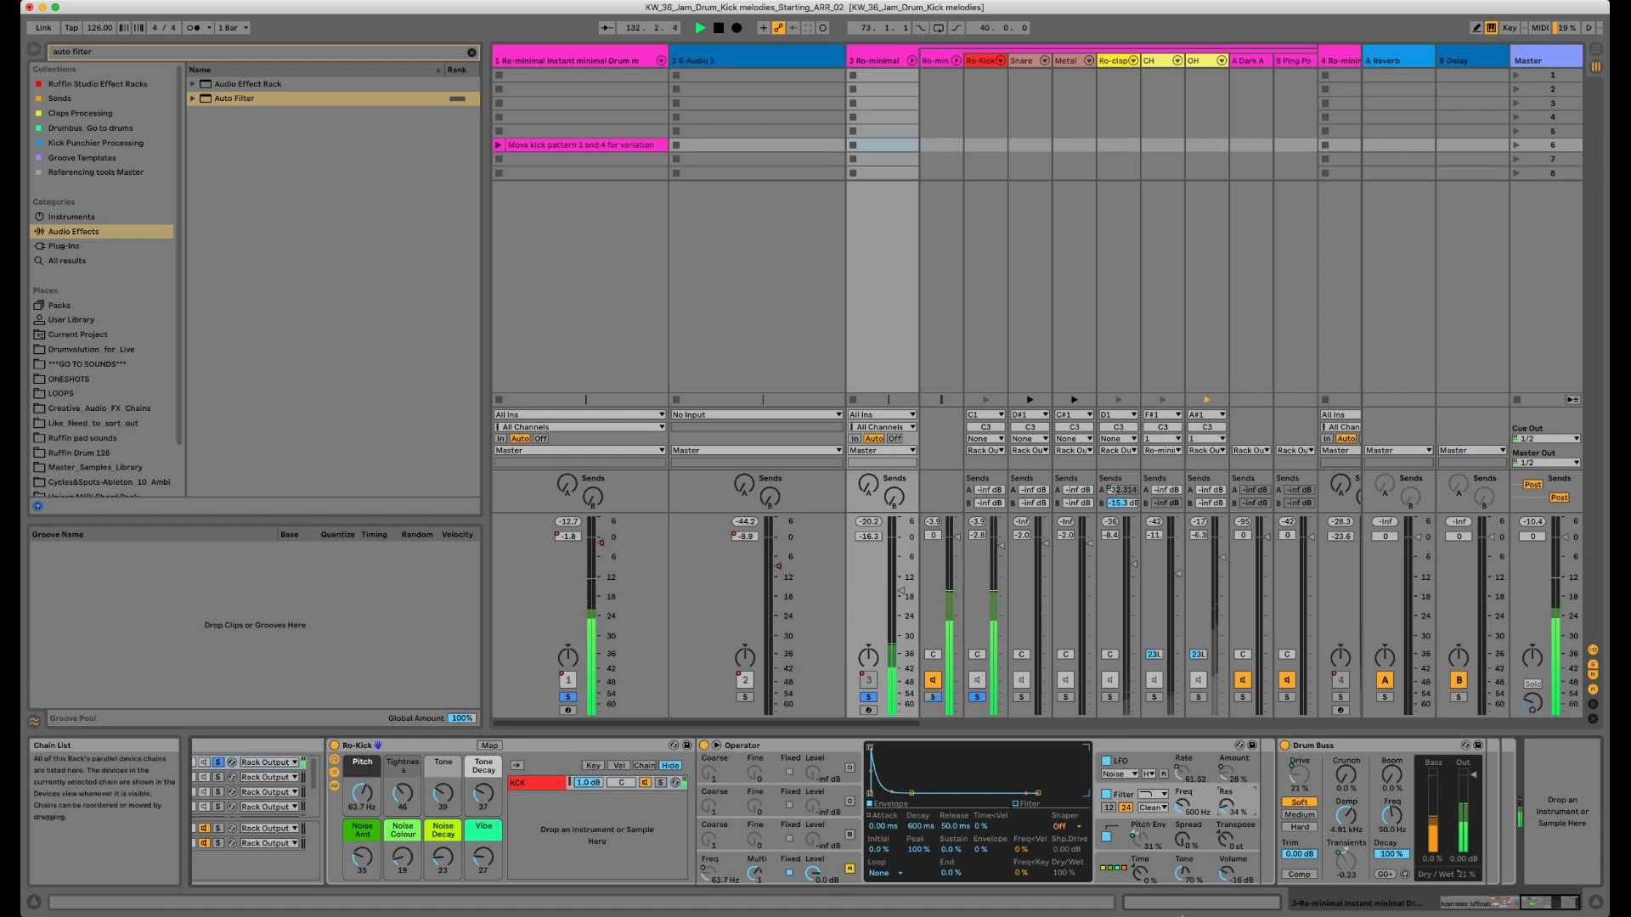
Step: Return to track 3's drum rack devices, fold its chains in the mixer and select the group track 5
click(1514, 903)
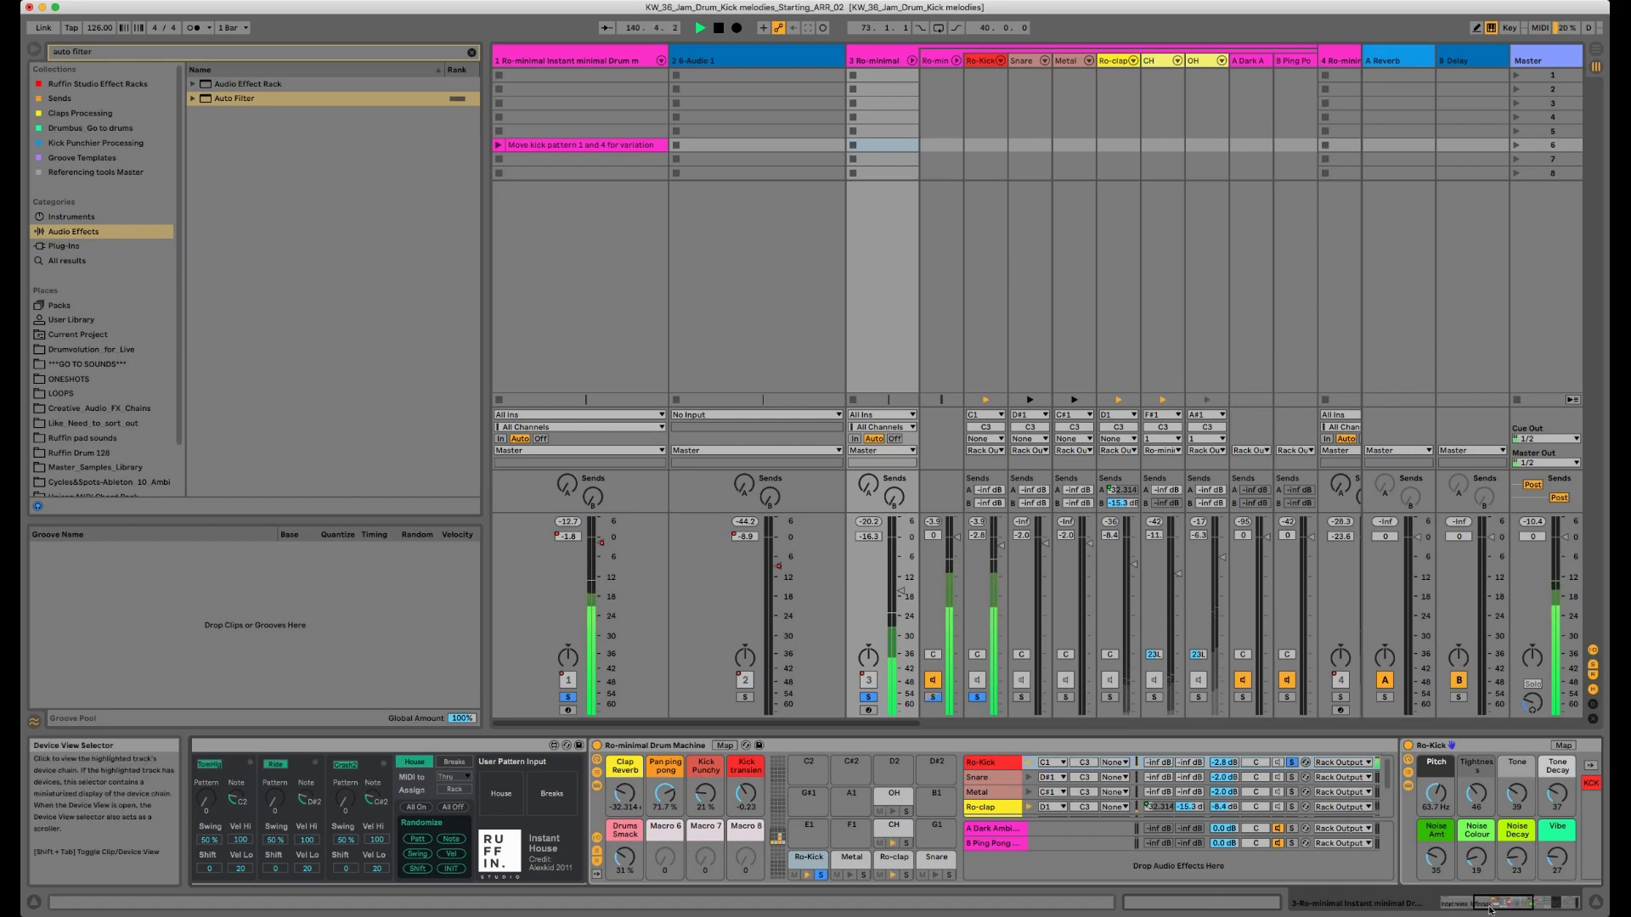
click(1514, 907)
drag(1514, 907, 1518, 907)
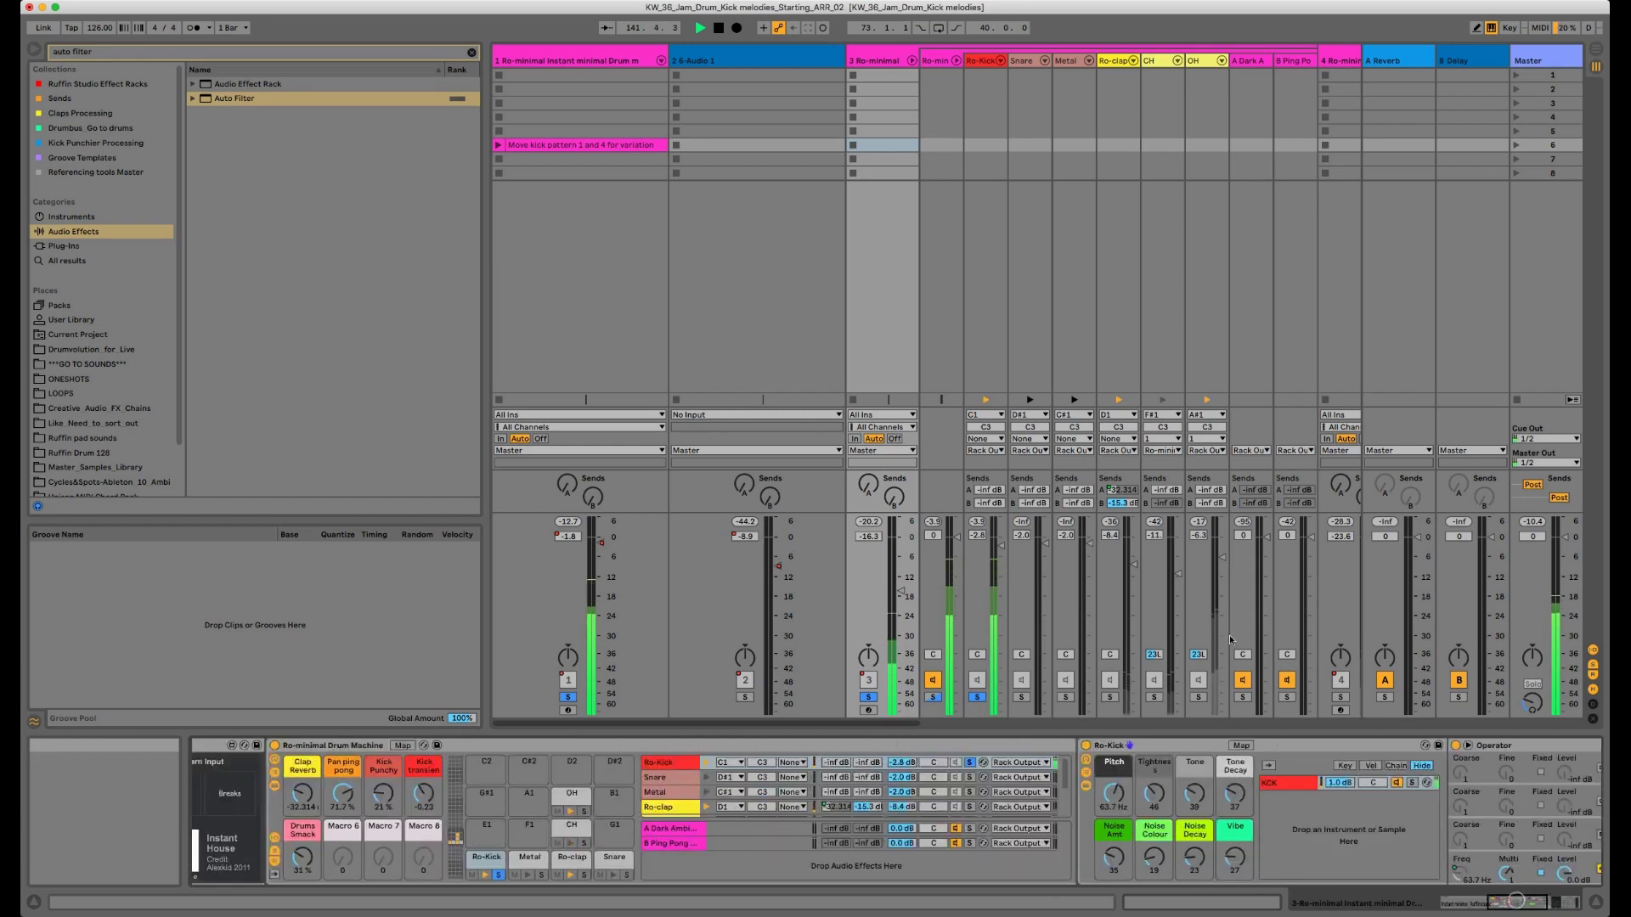
click(912, 60)
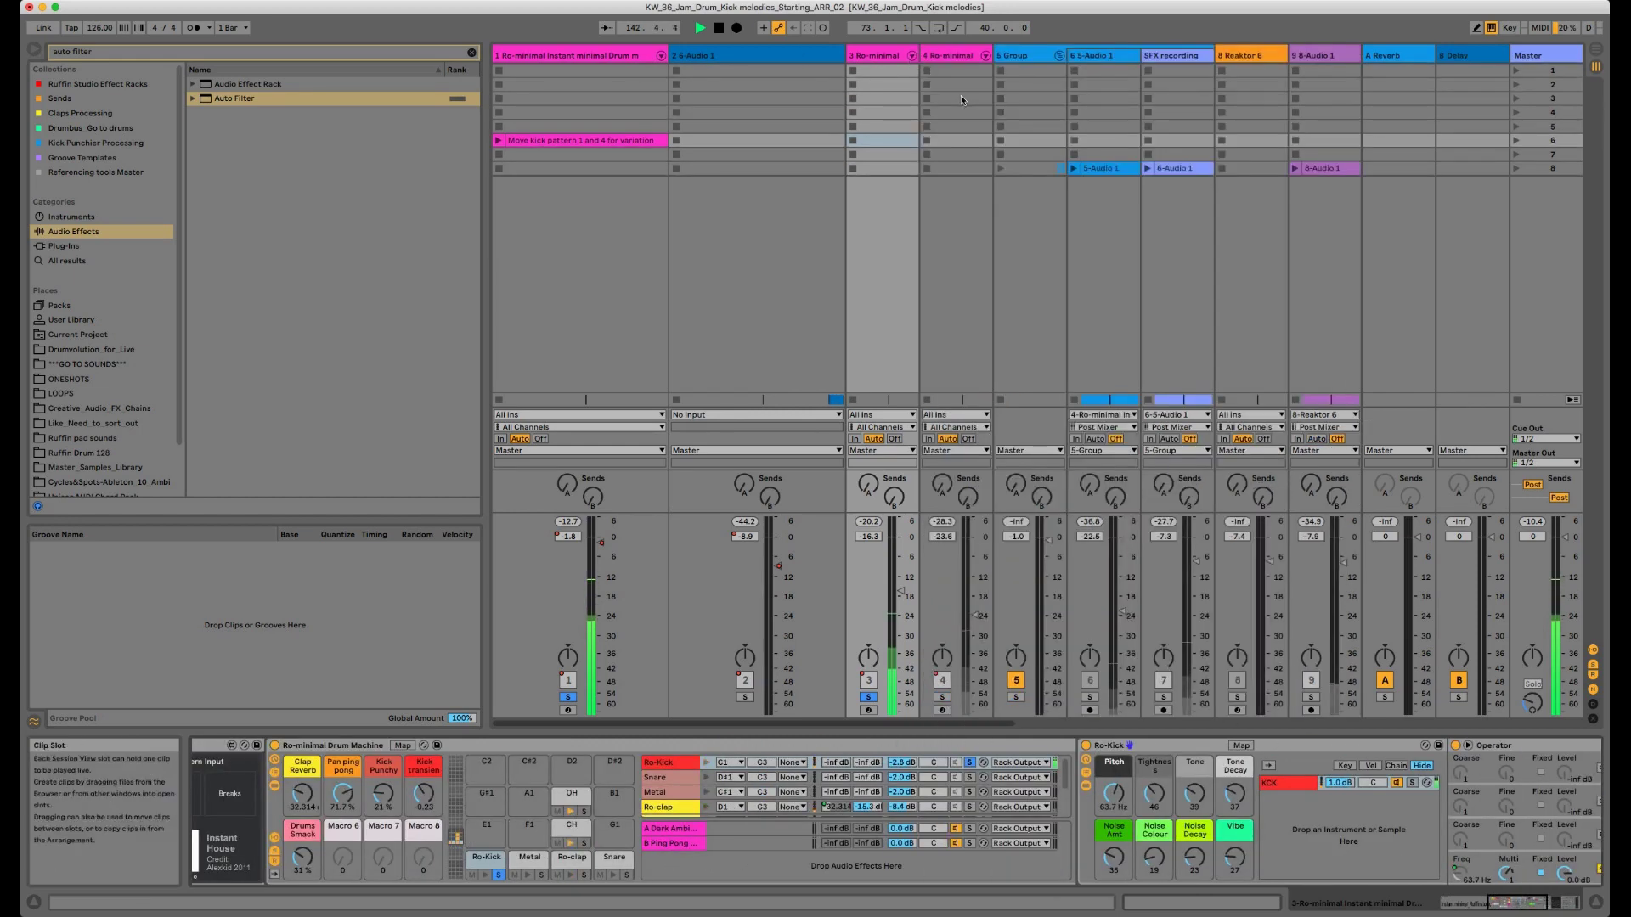
click(1009, 60)
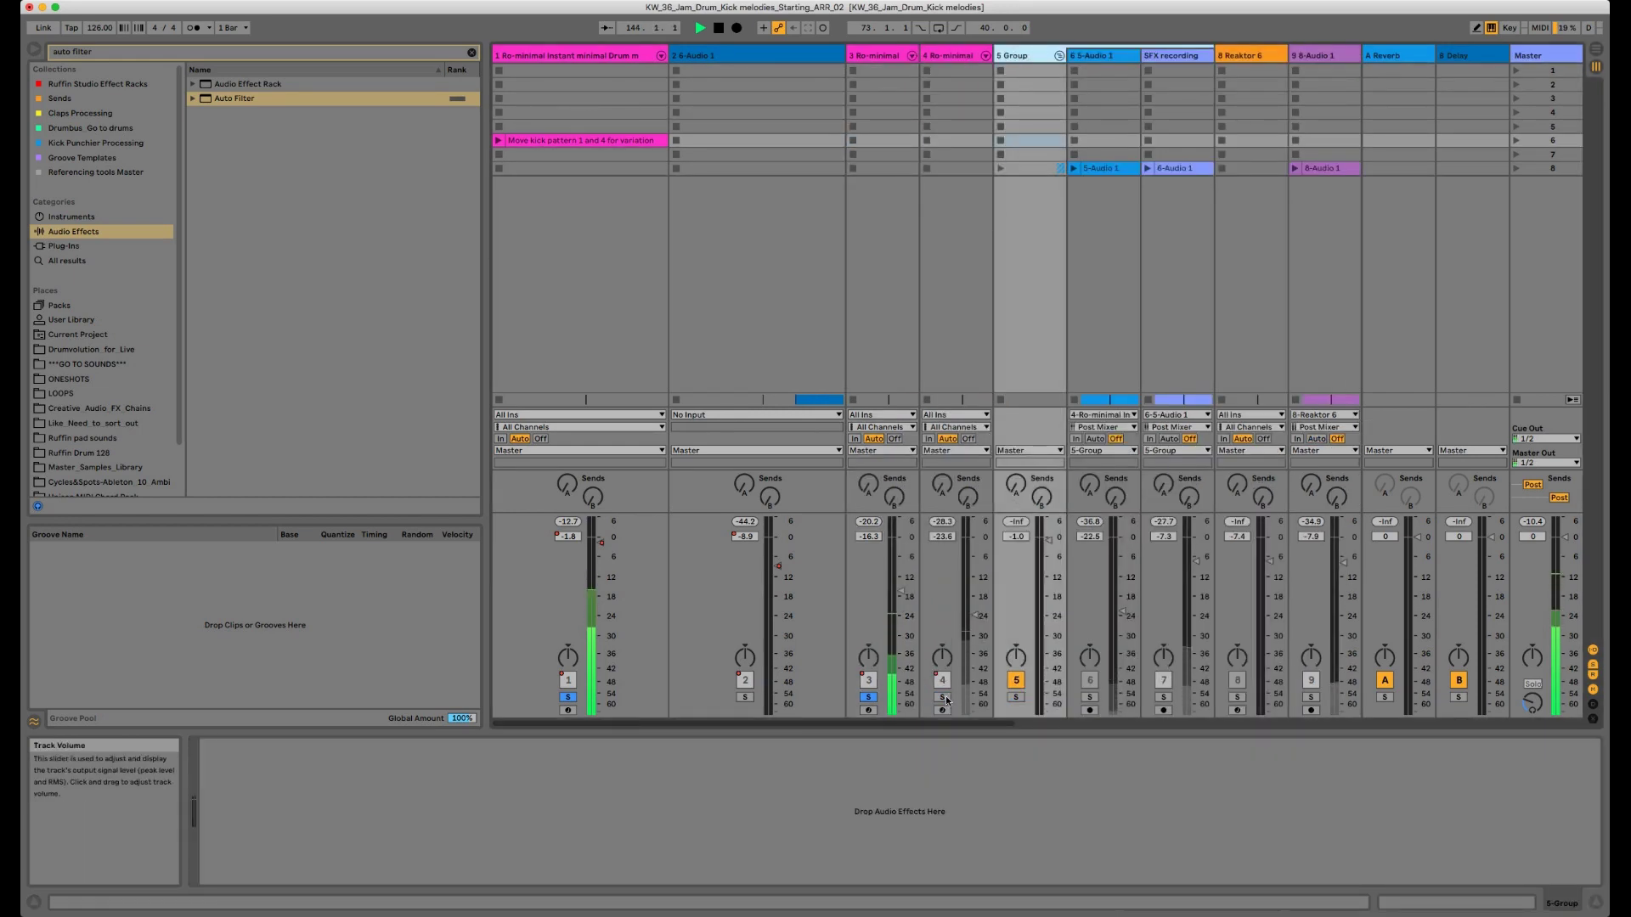
Step: Solo track 12 Ruffin Bass Rack, restart playback from the loop start and show the track's devices
drag(1015, 735, 1109, 728)
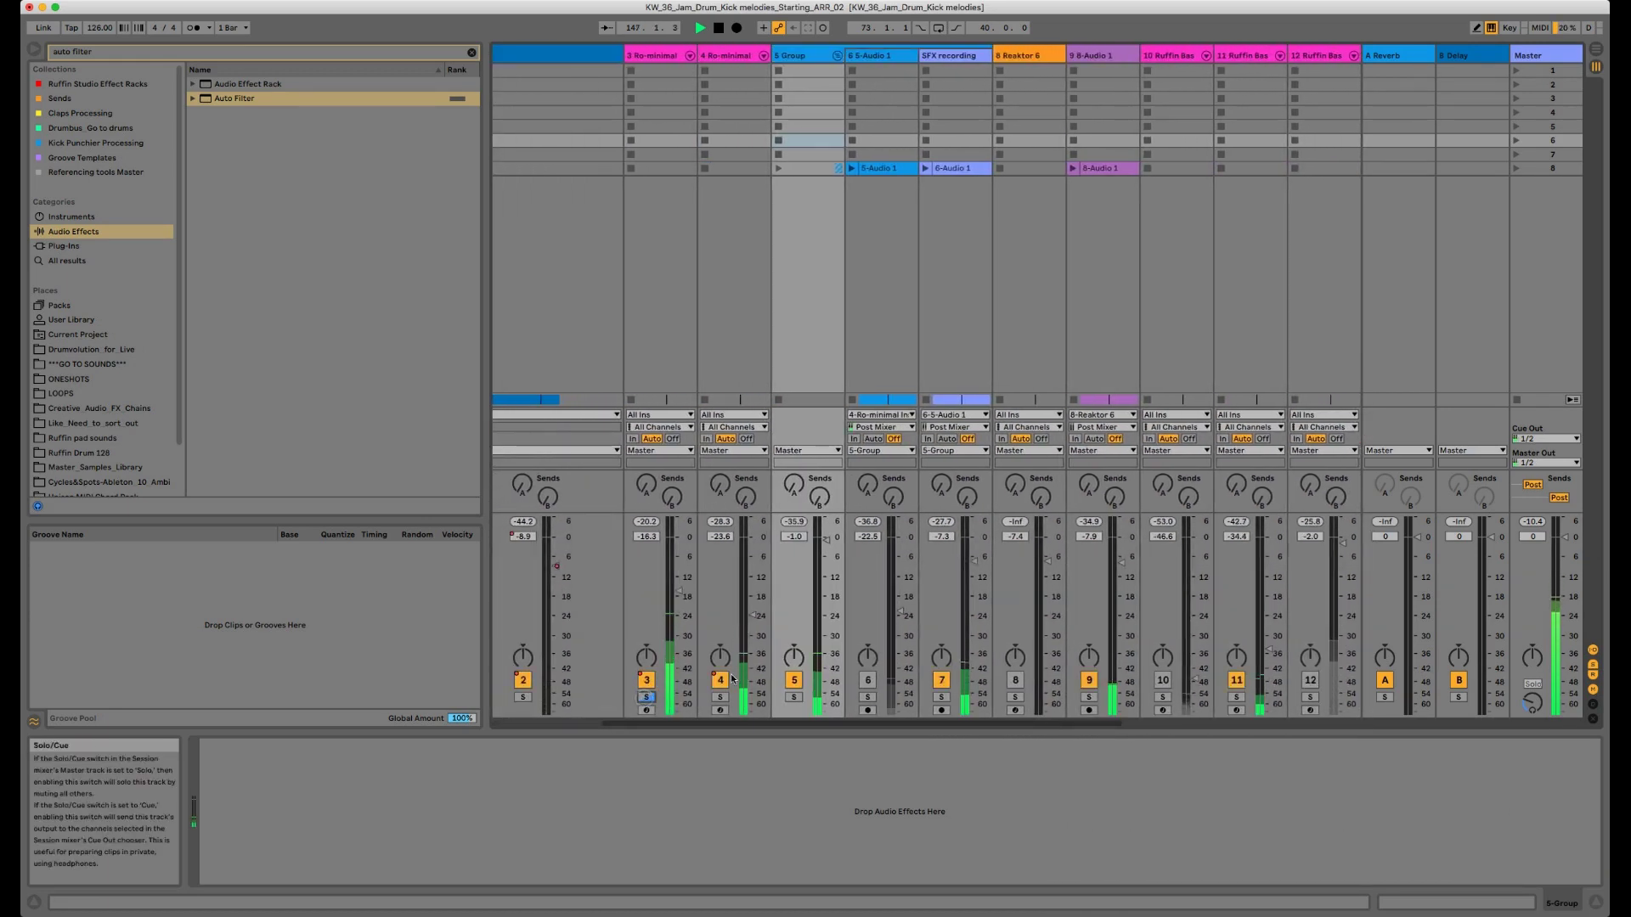
key(space)
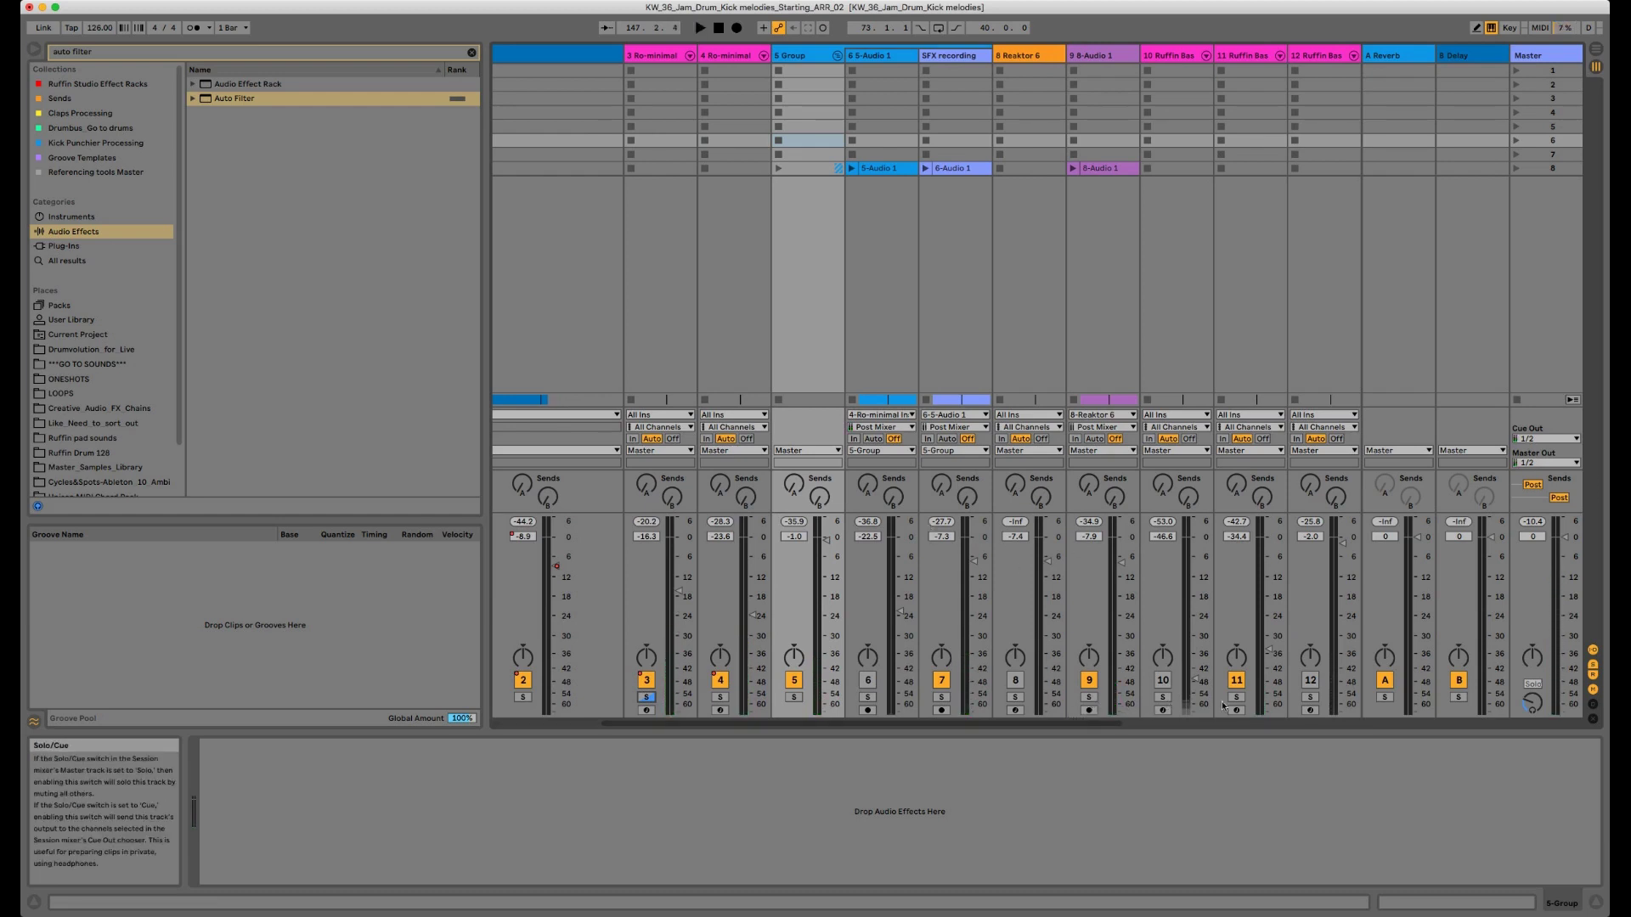
click(1310, 696)
key(space)
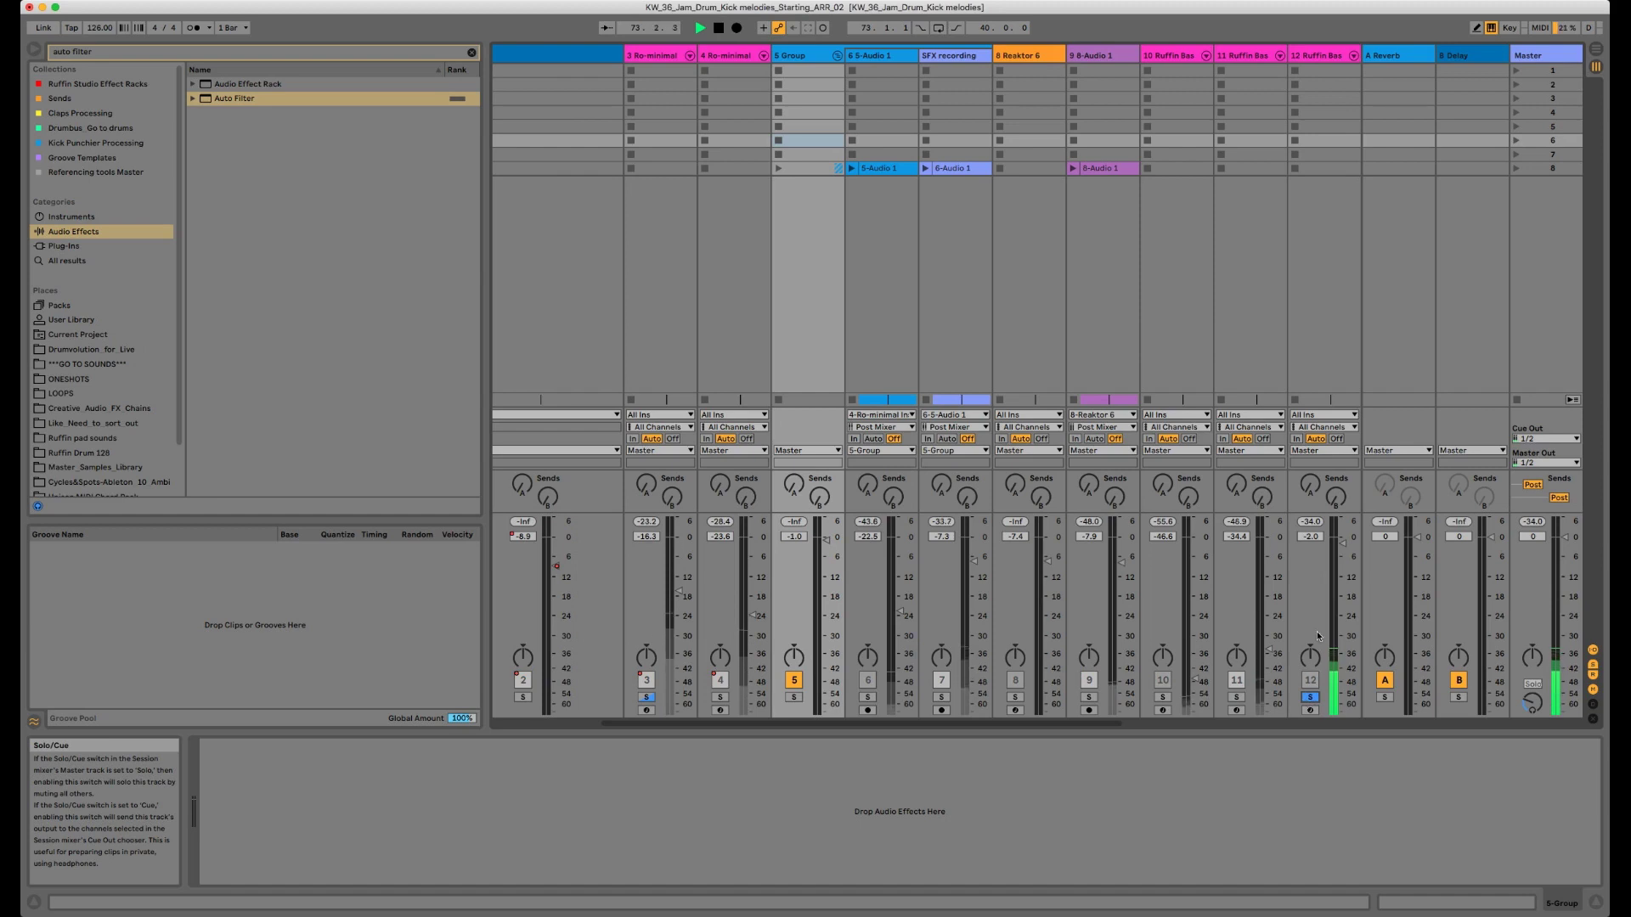
click(1326, 53)
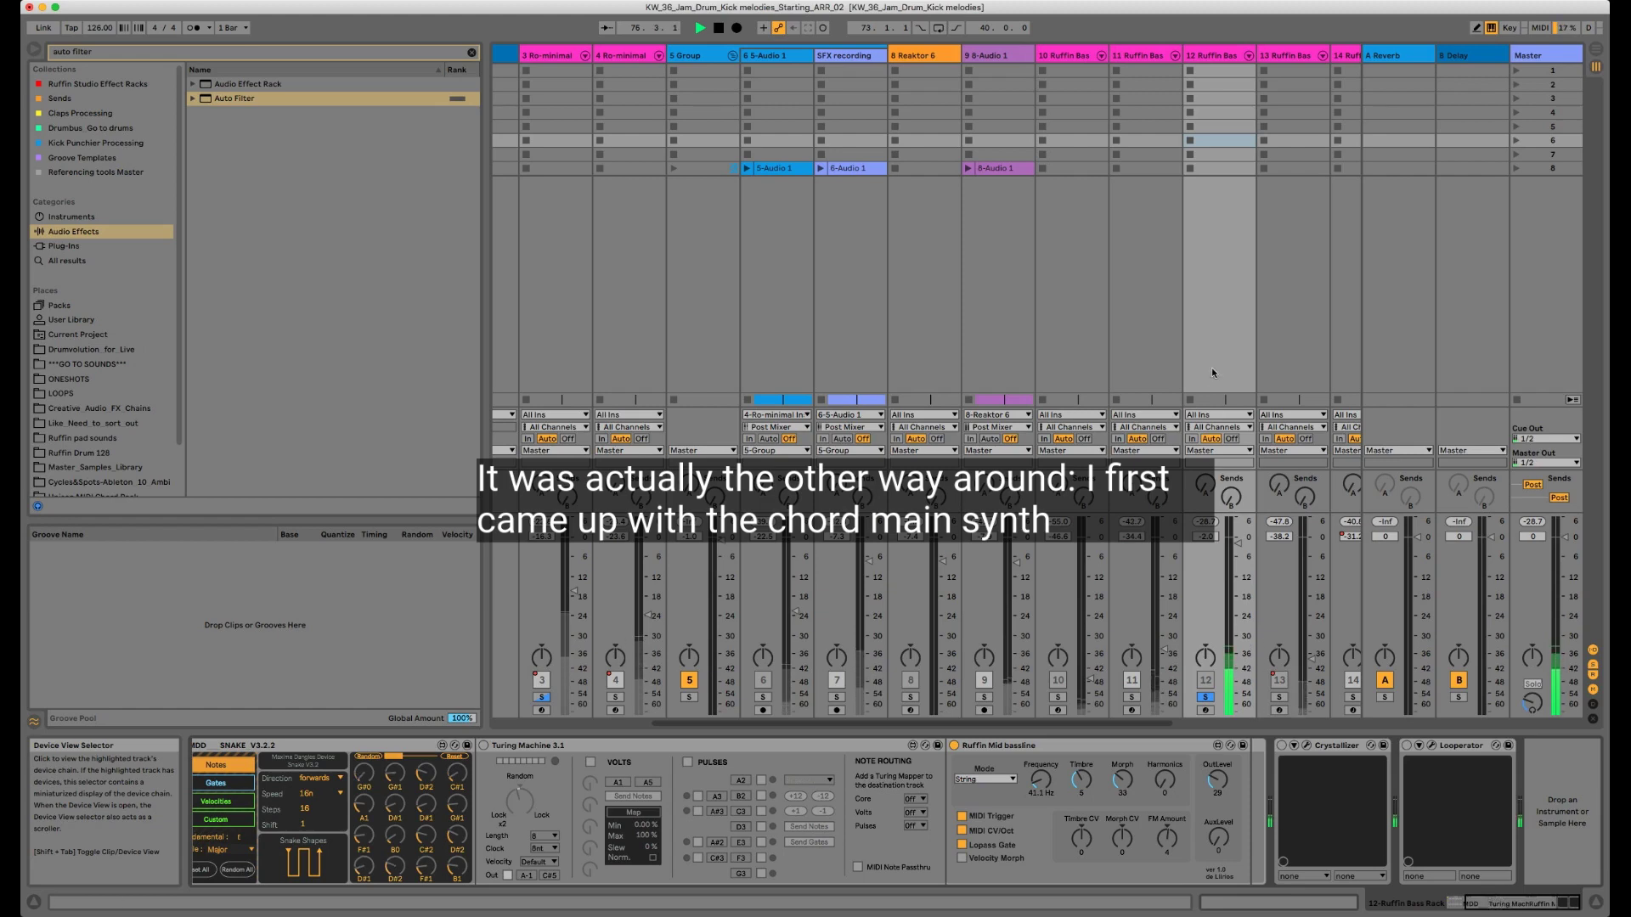
scroll(1226, 279, right, 5)
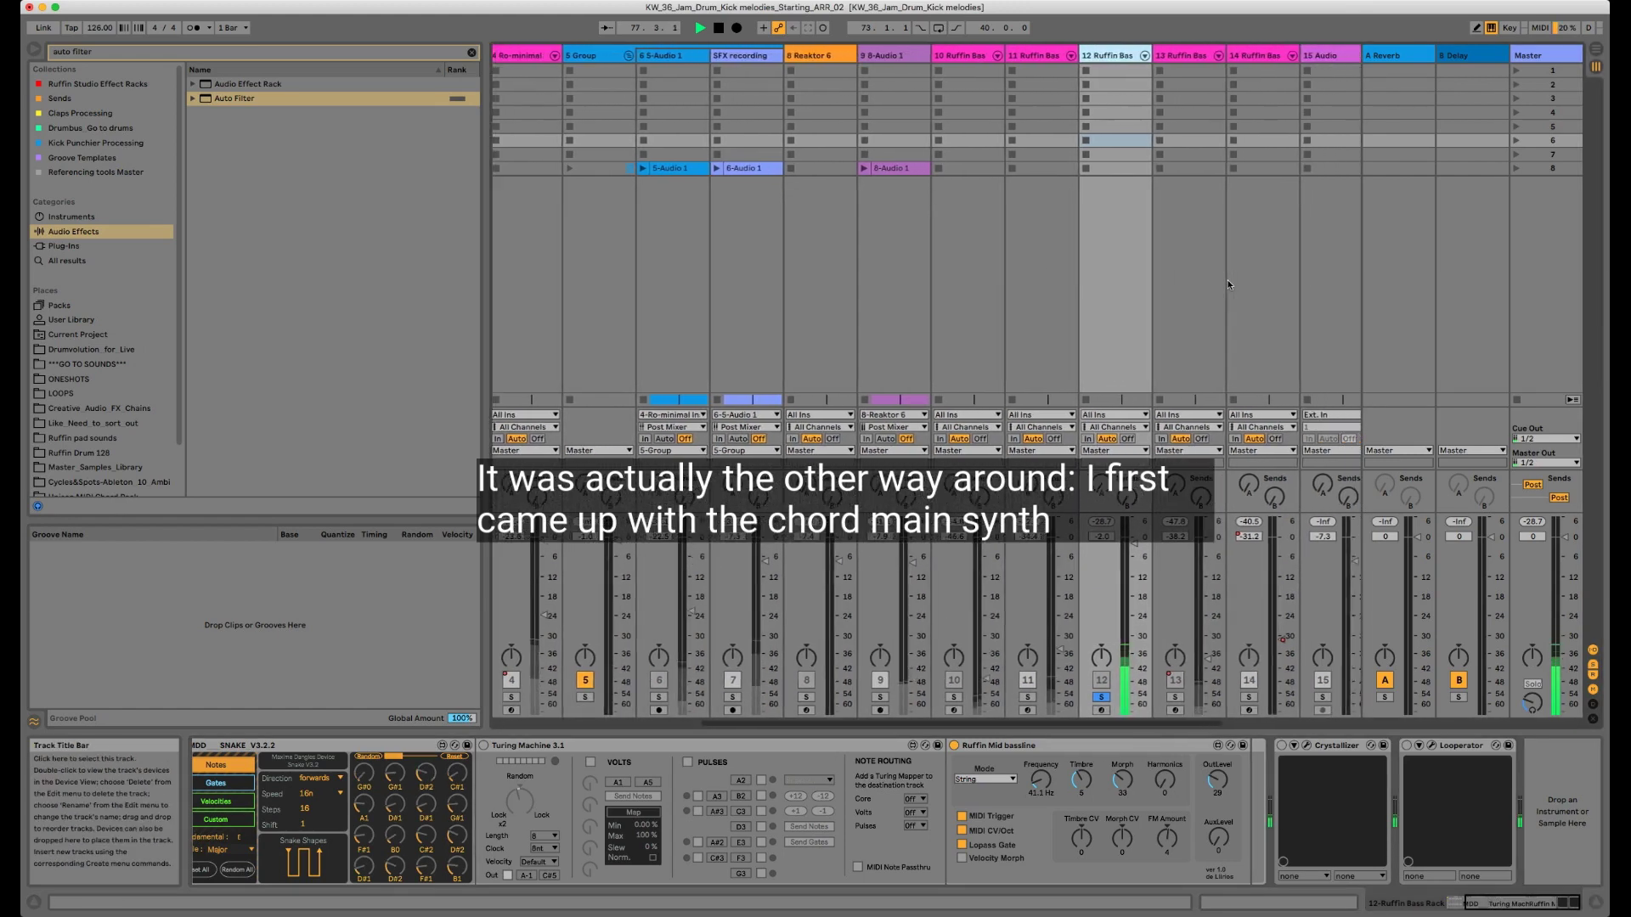
scroll(1226, 279, right, 2)
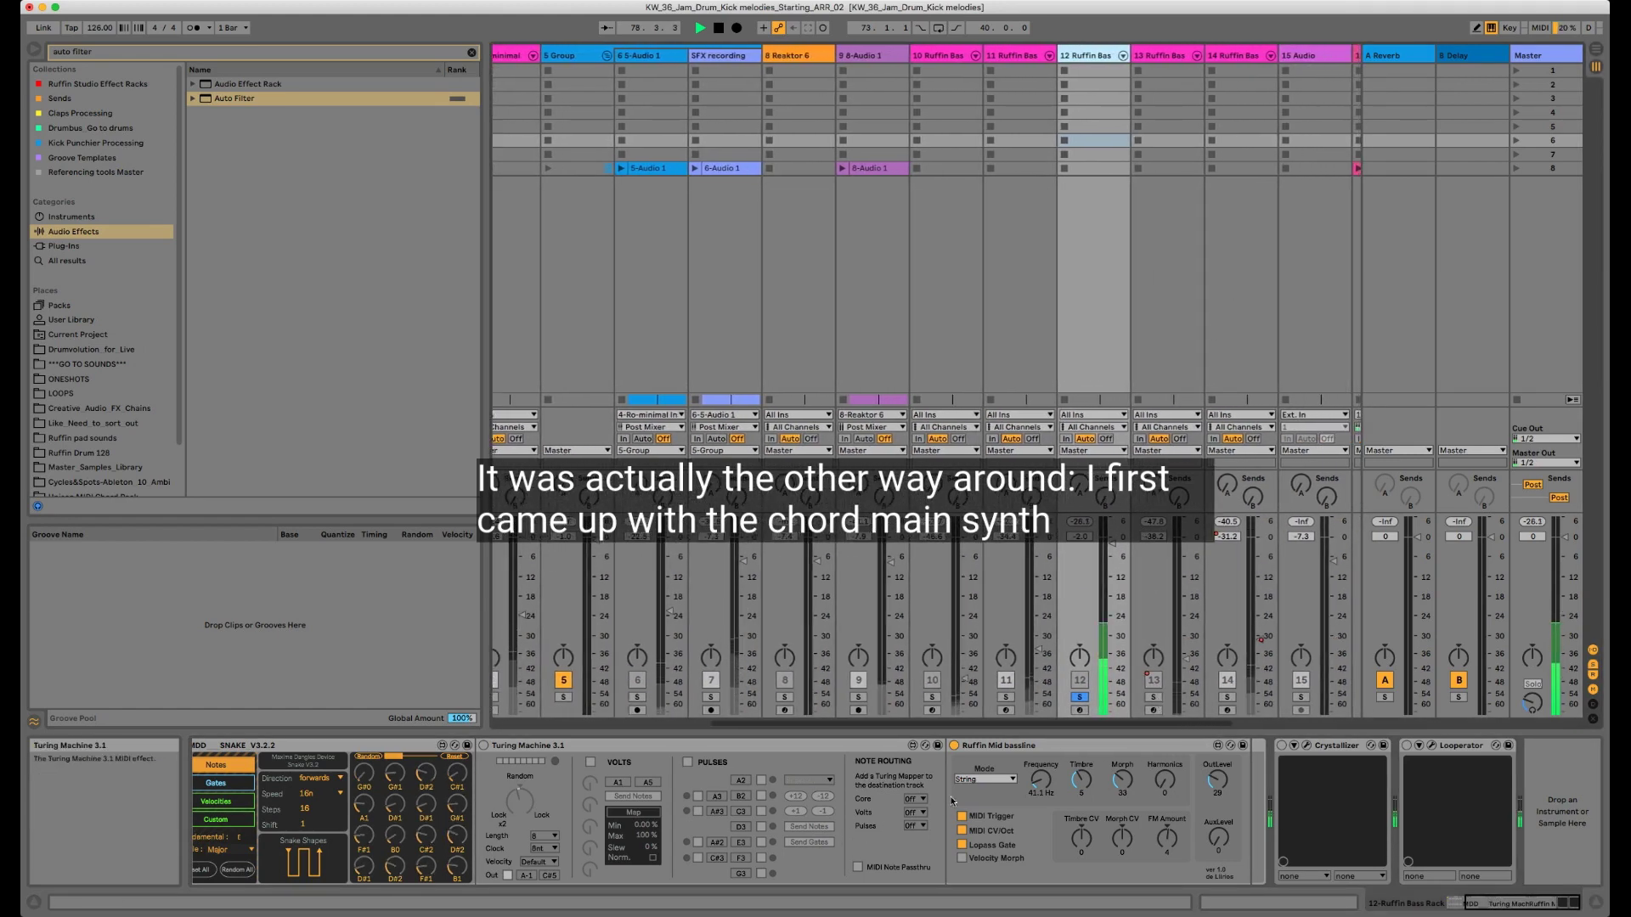
Step: Try the Chord mode in track 12's Ruffin Mid bassline device and lower the track volume to about -12 dB
click(983, 779)
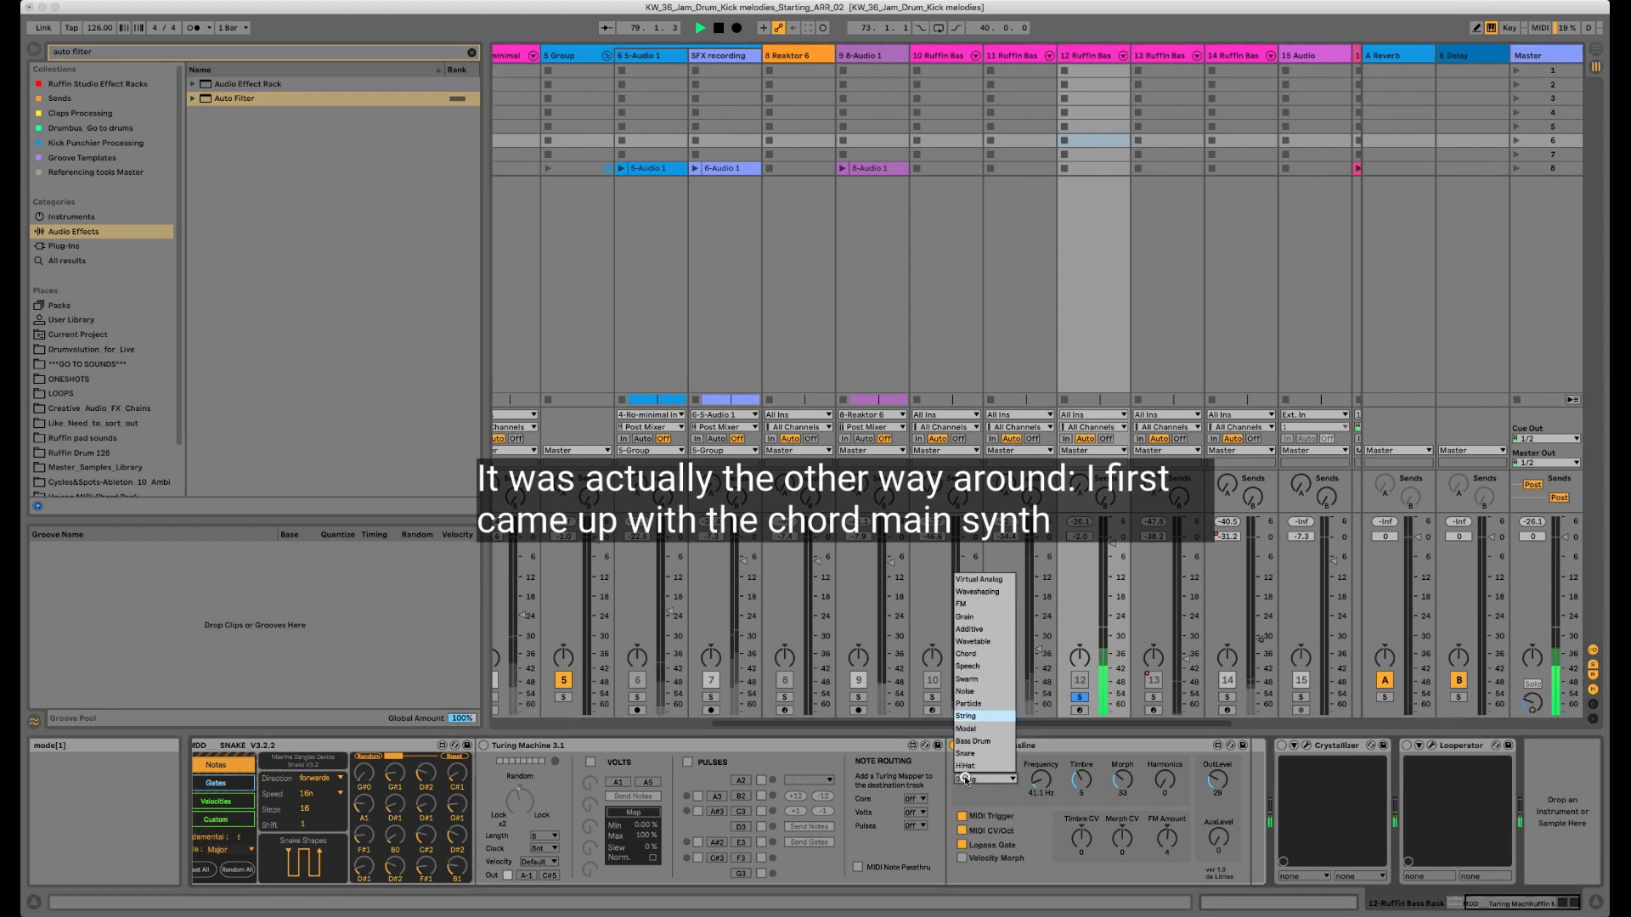
click(968, 654)
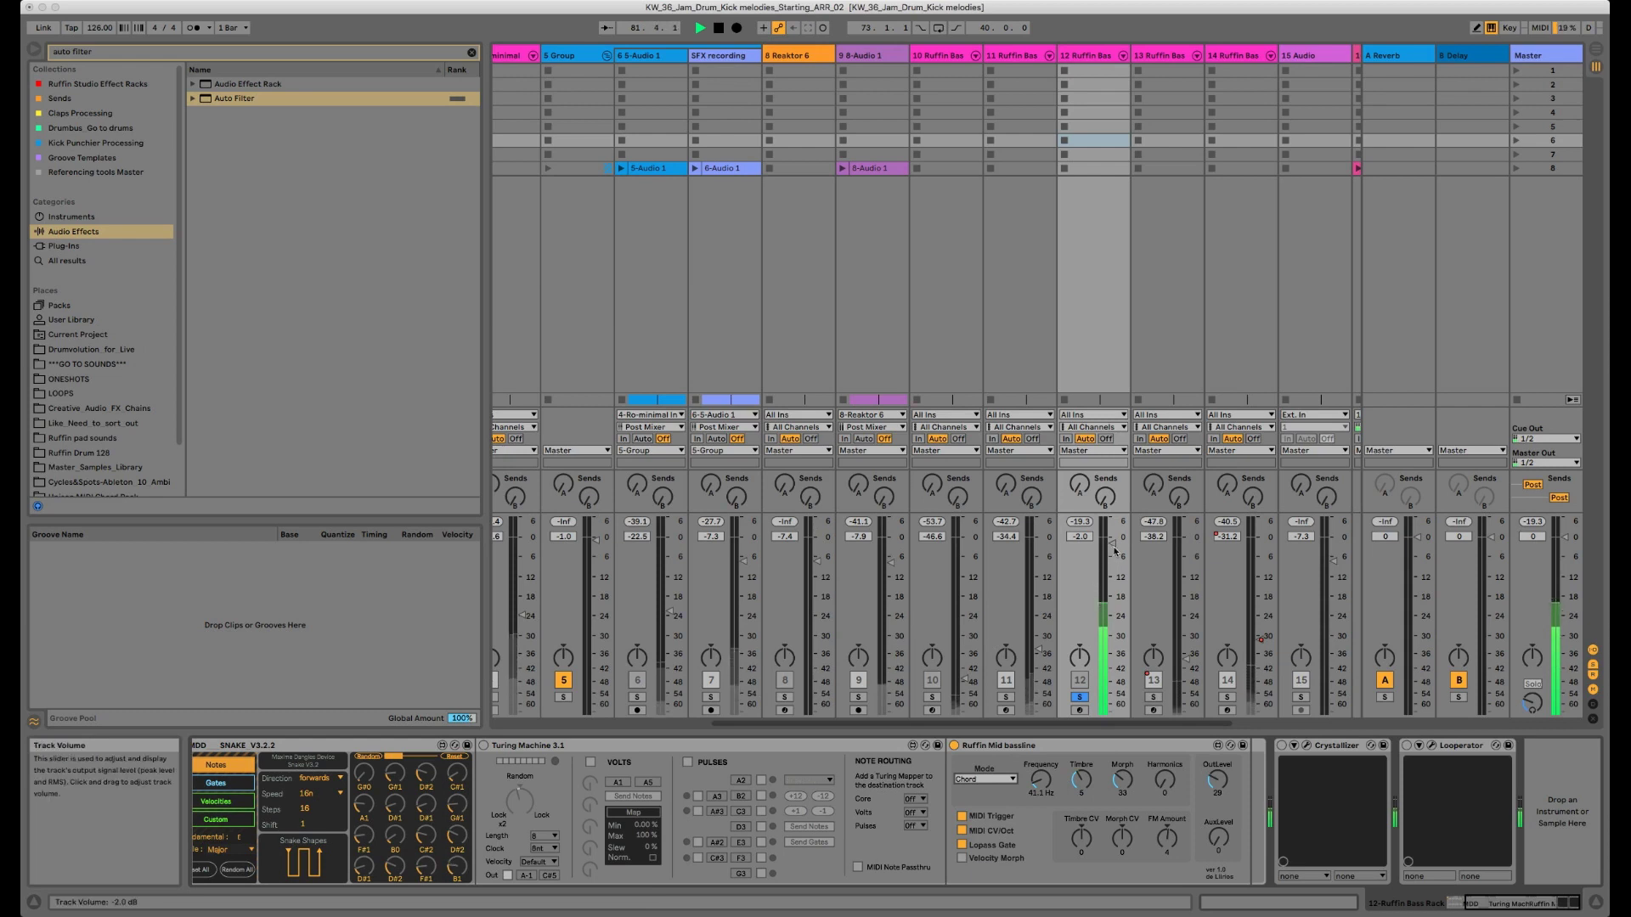
drag(1114, 550, 1113, 593)
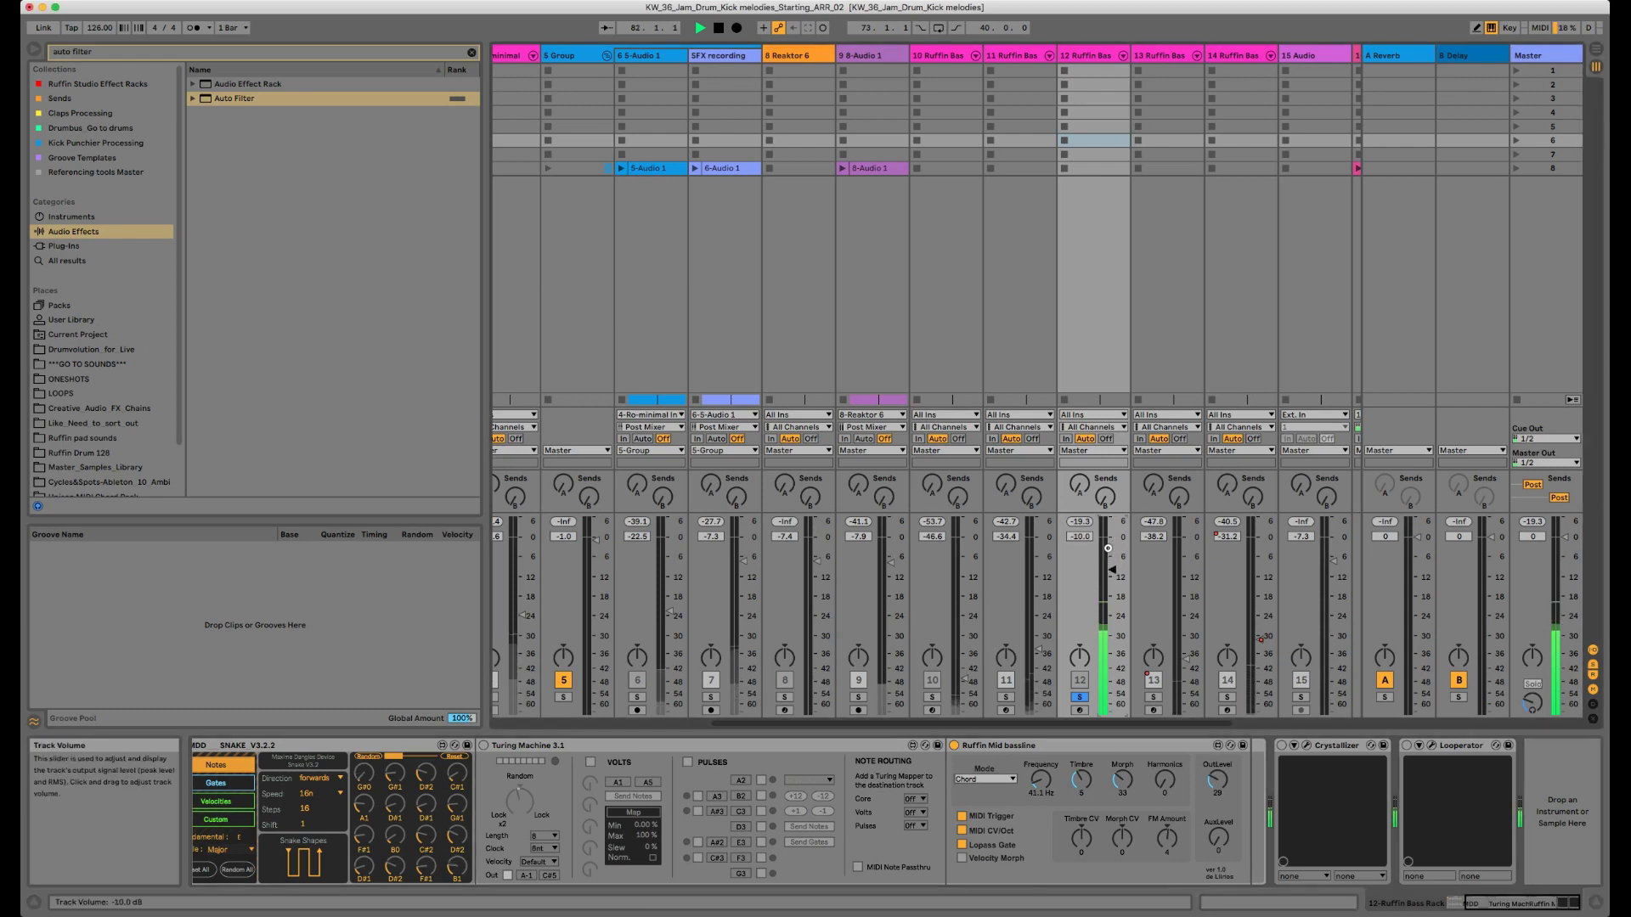
Step: Set the Ruffin Mid bassline mode back to String and raise track 12's volume to about -1.9 dB
click(982, 783)
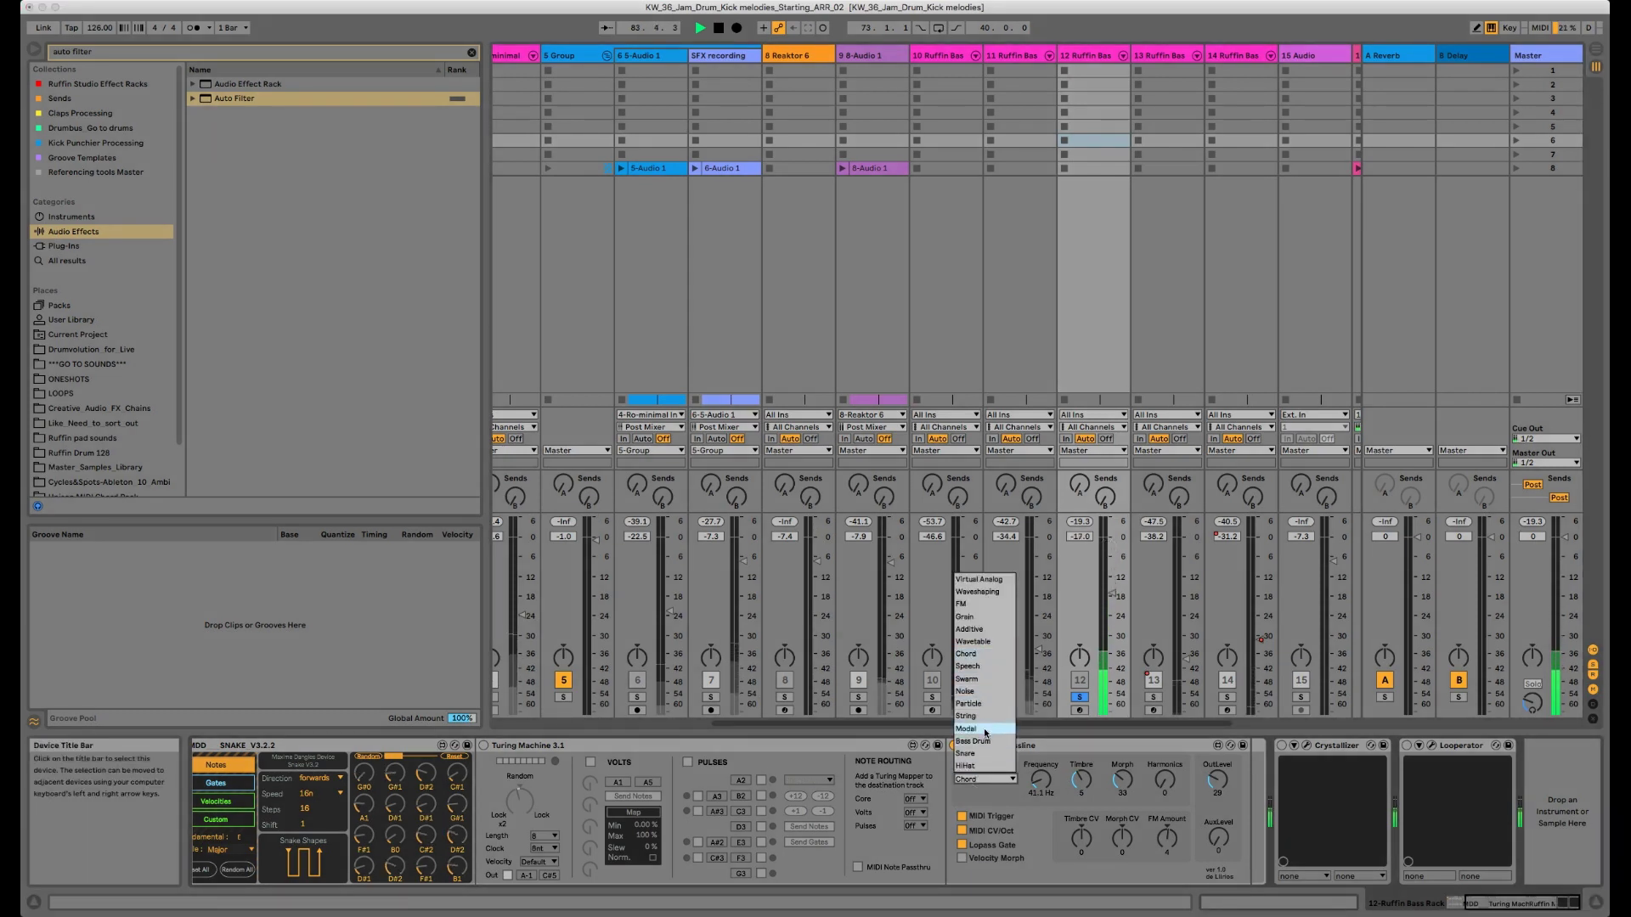
click(968, 716)
drag(1107, 614, 1107, 572)
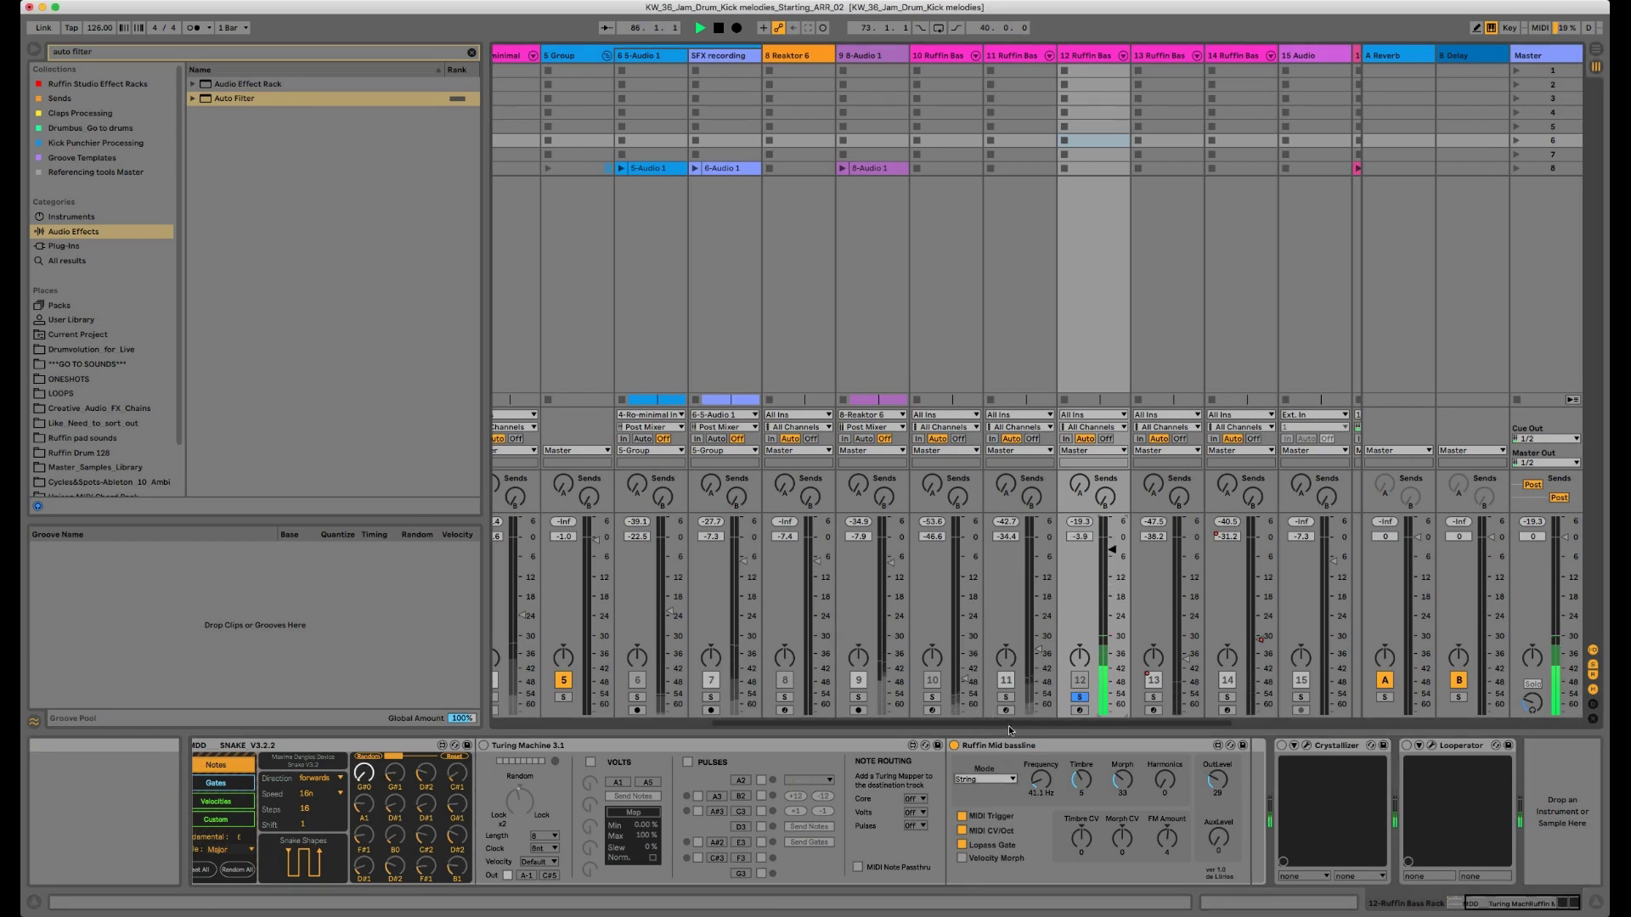
Step: Solo track 1 Ro-minimal together with track 4, and lower track 4's volume to about -26 dB
drag(1010, 731, 786, 723)
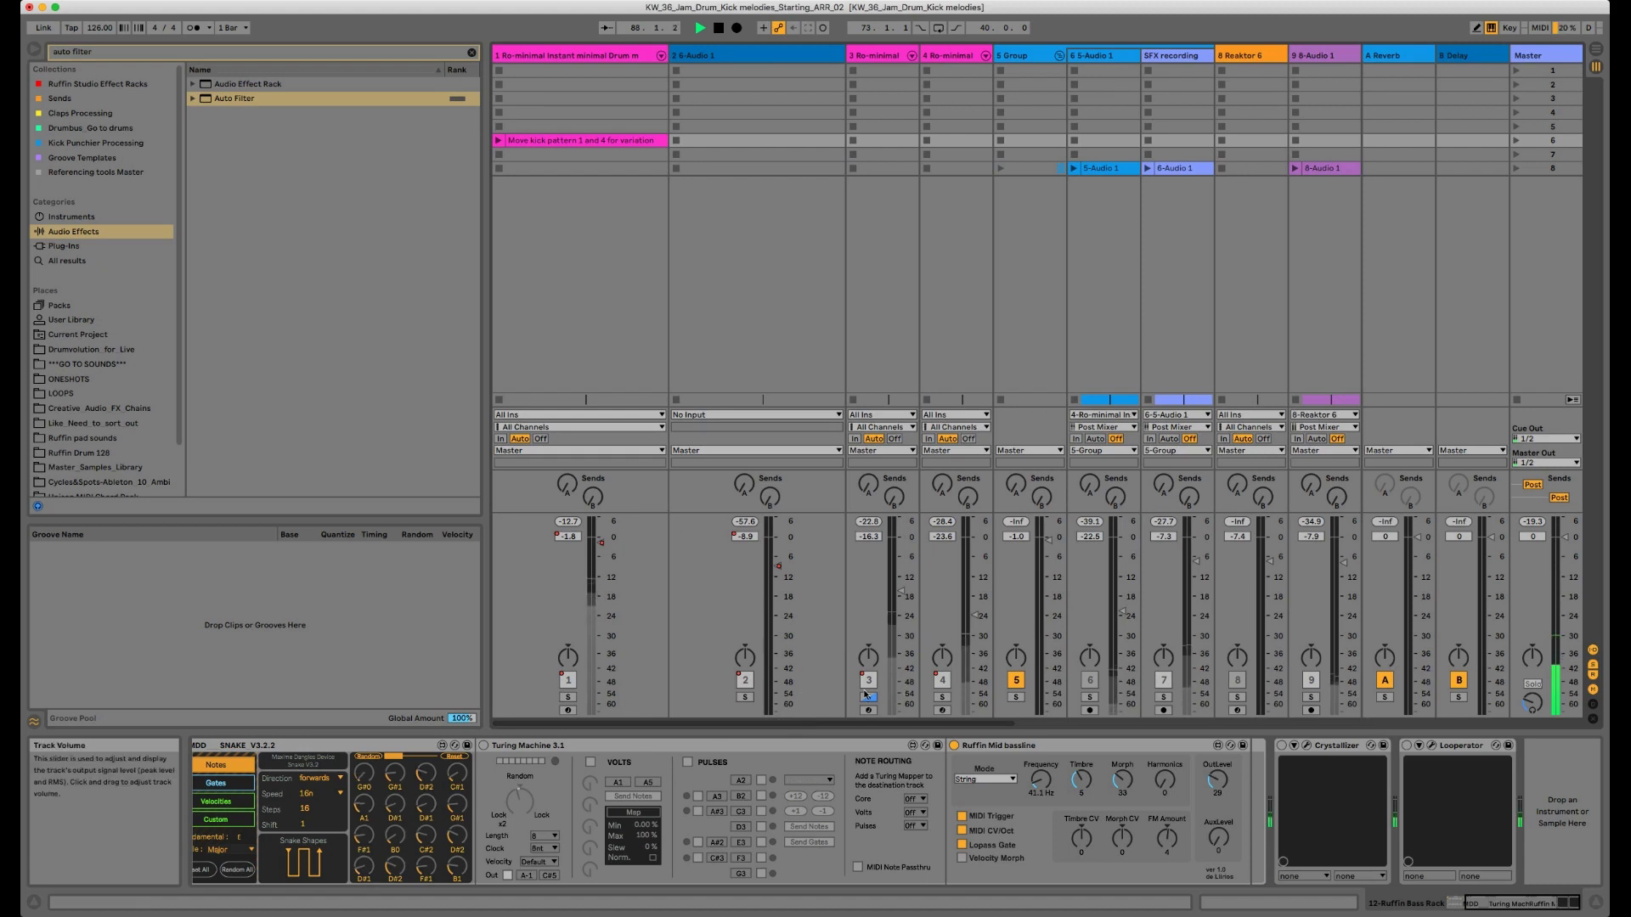
click(400, 741)
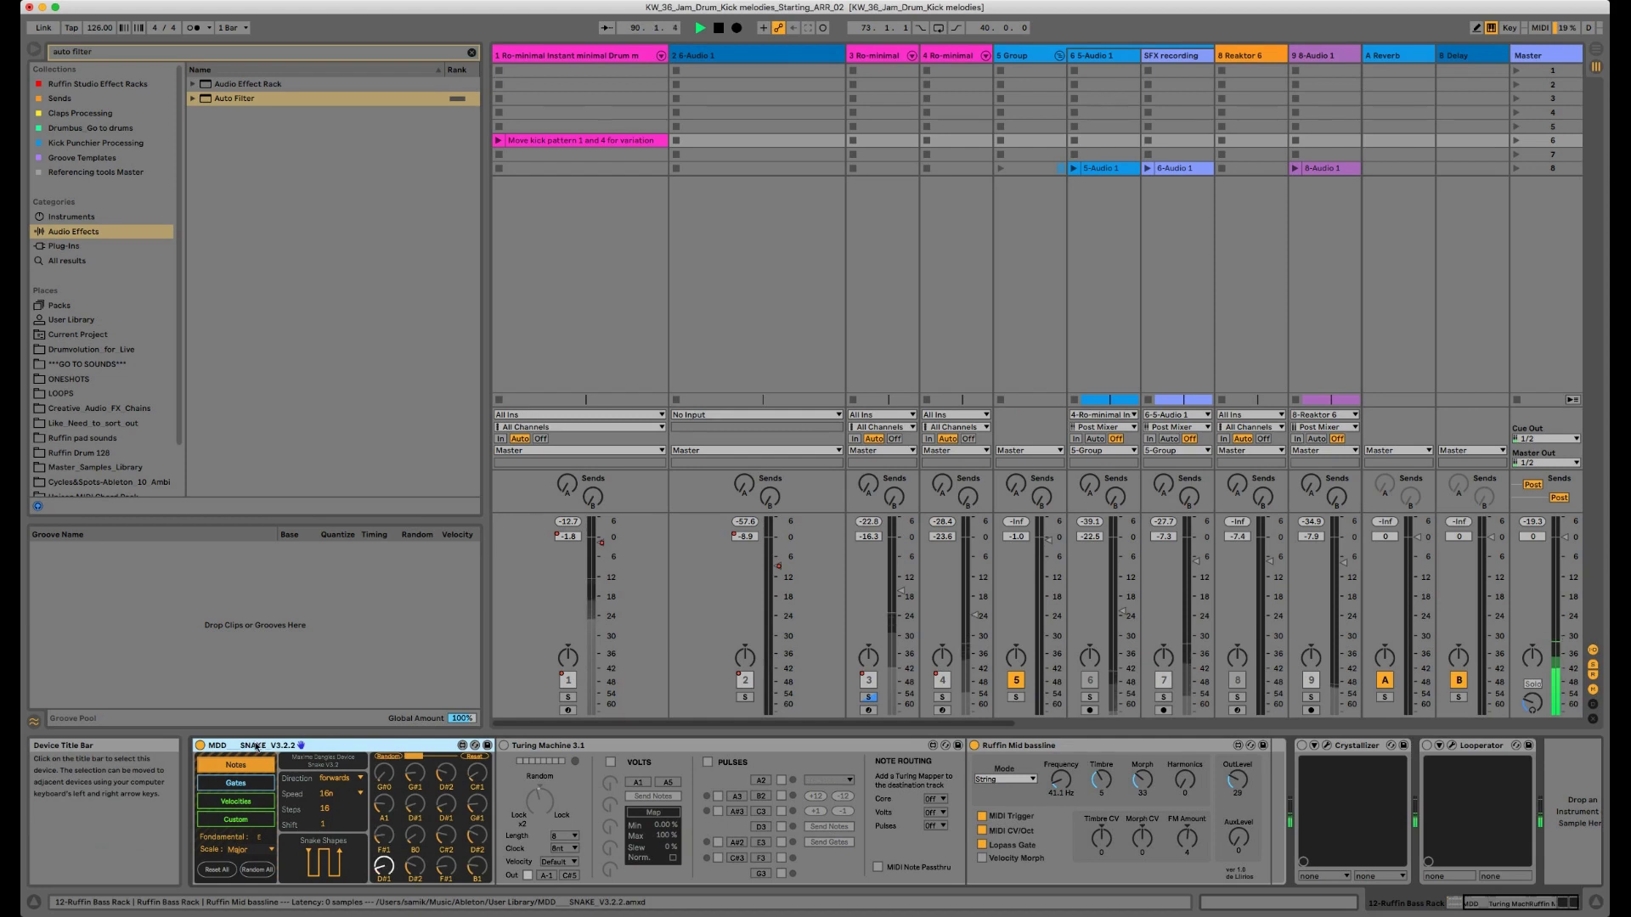
click(569, 698)
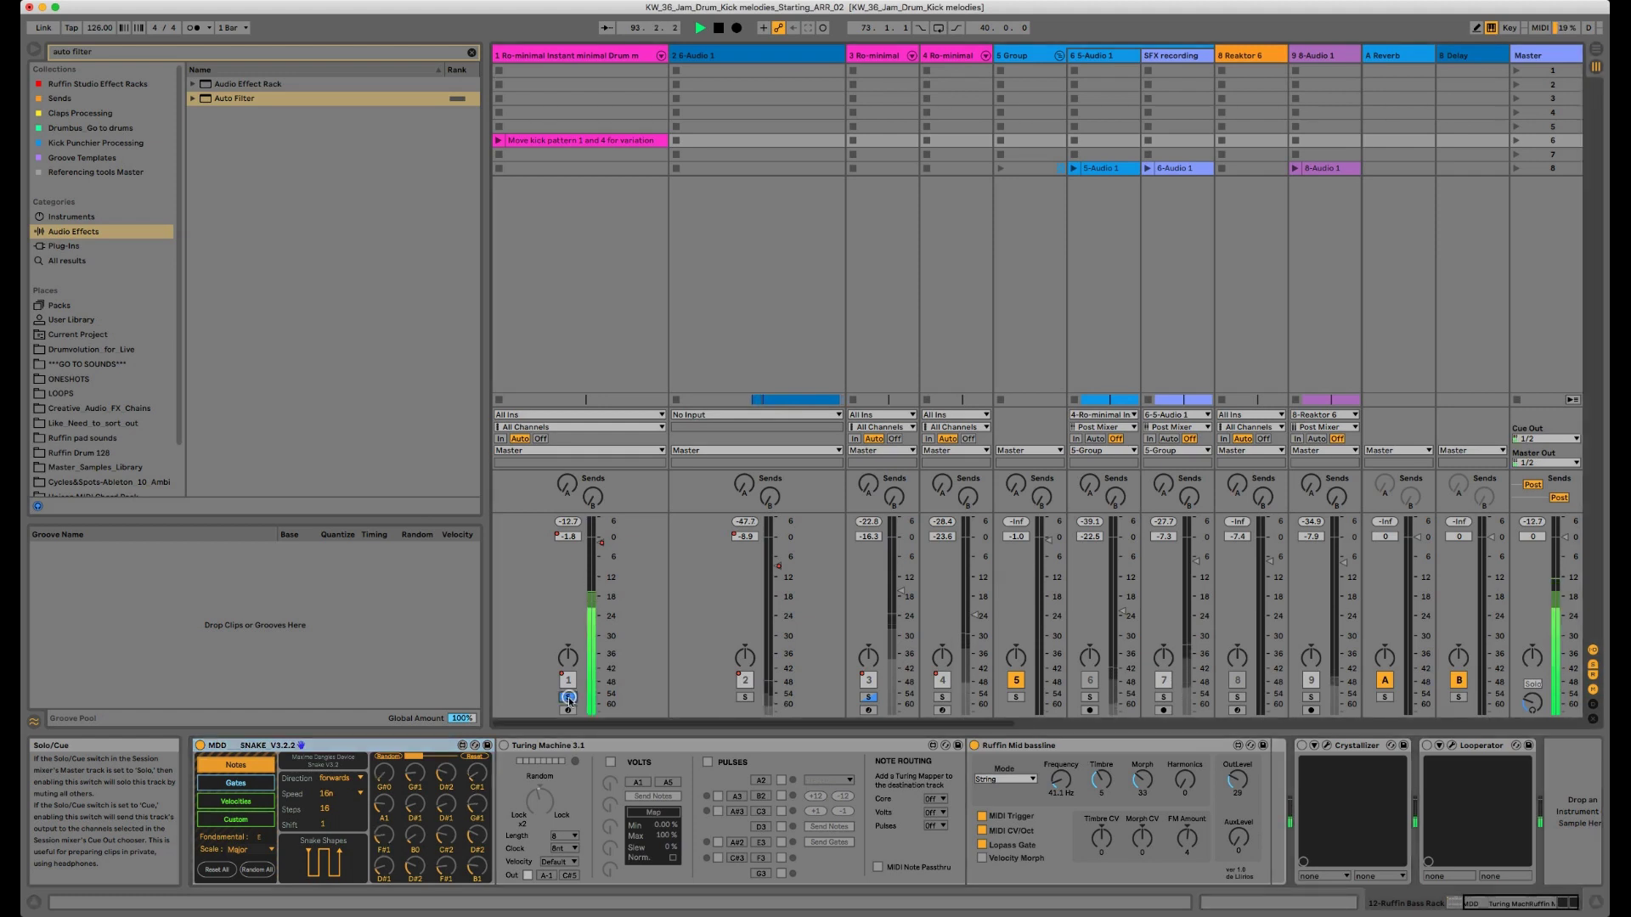
click(940, 697)
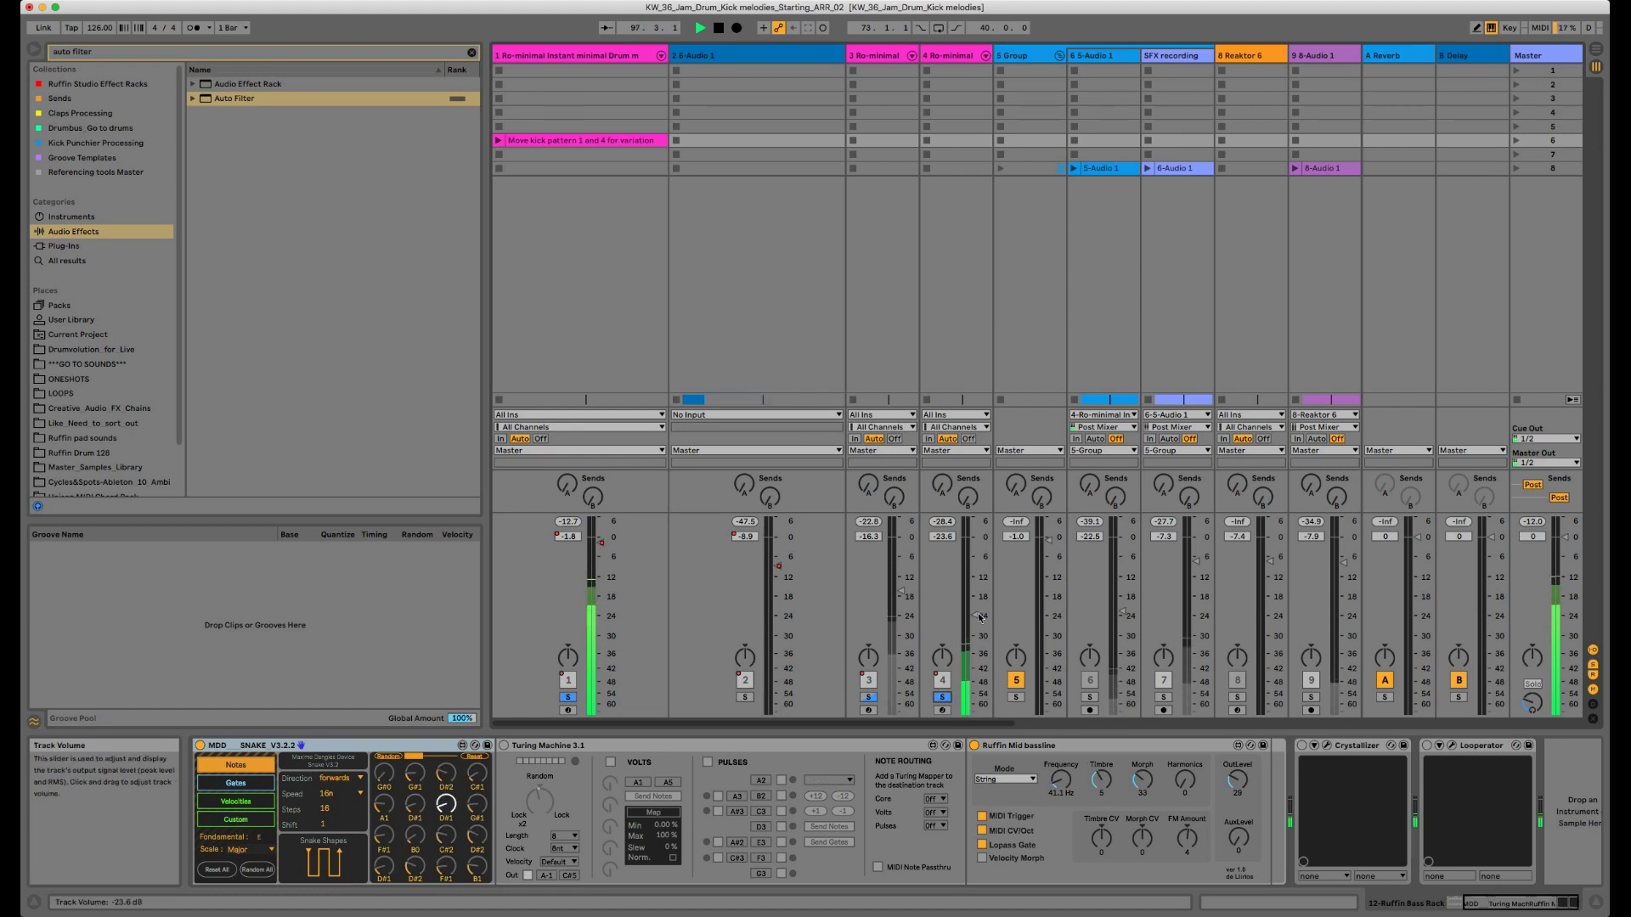
drag(981, 617, 971, 616)
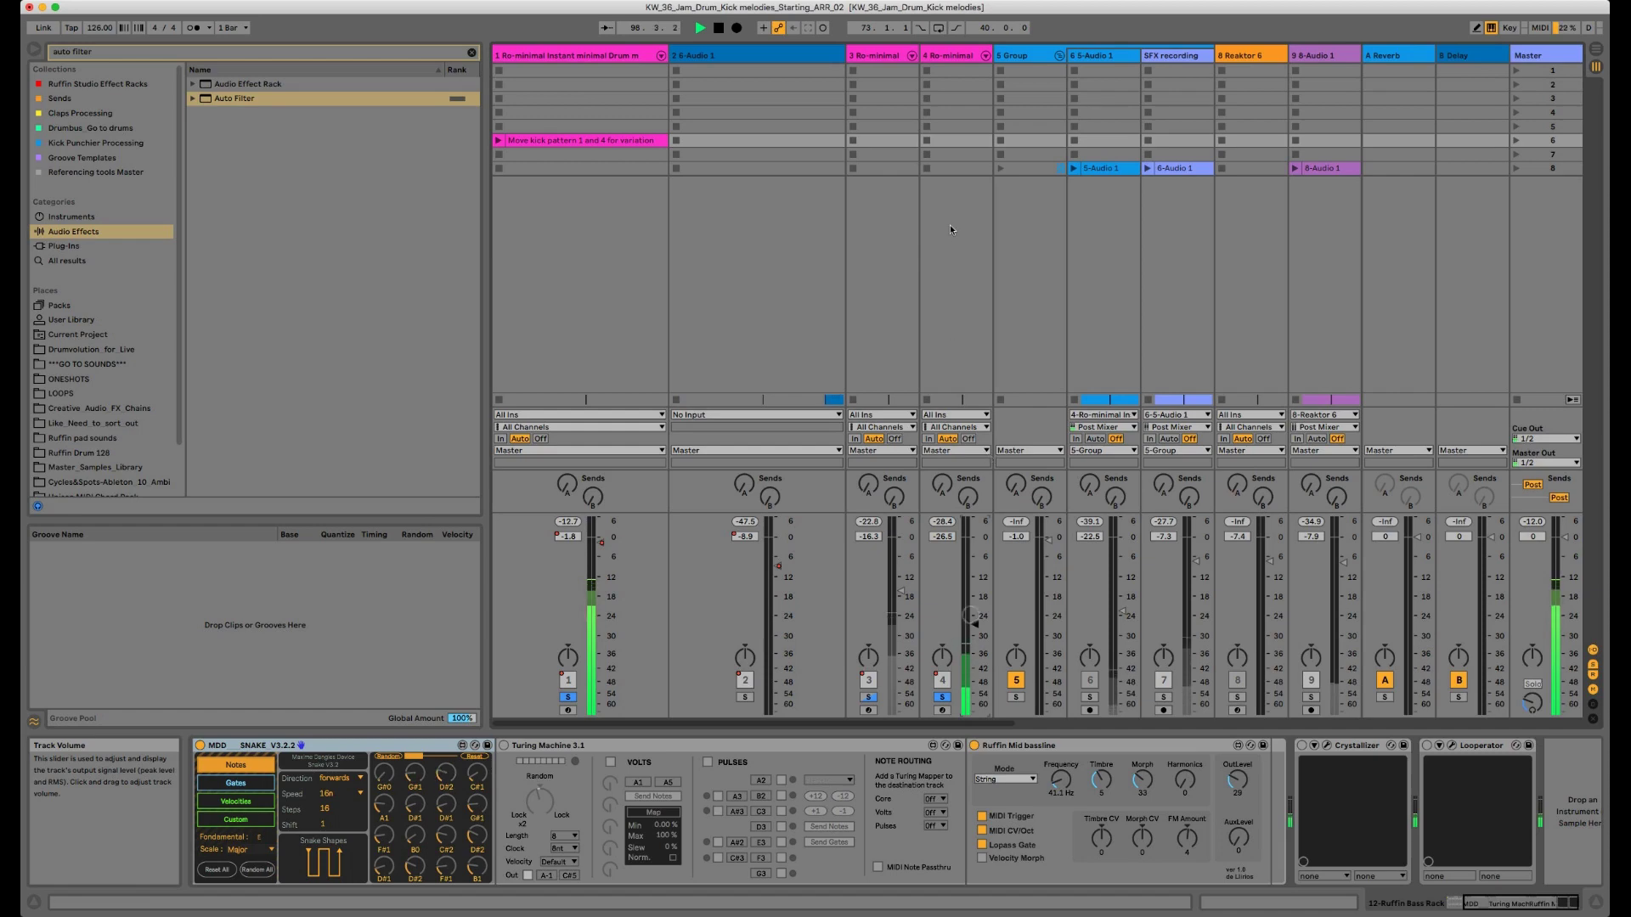
Step: Unsolo track 3's Ro-Kick pad, solo track 3 alongside tracks 1 and 4, and lower its volume to about -20.5 dB
click(888, 55)
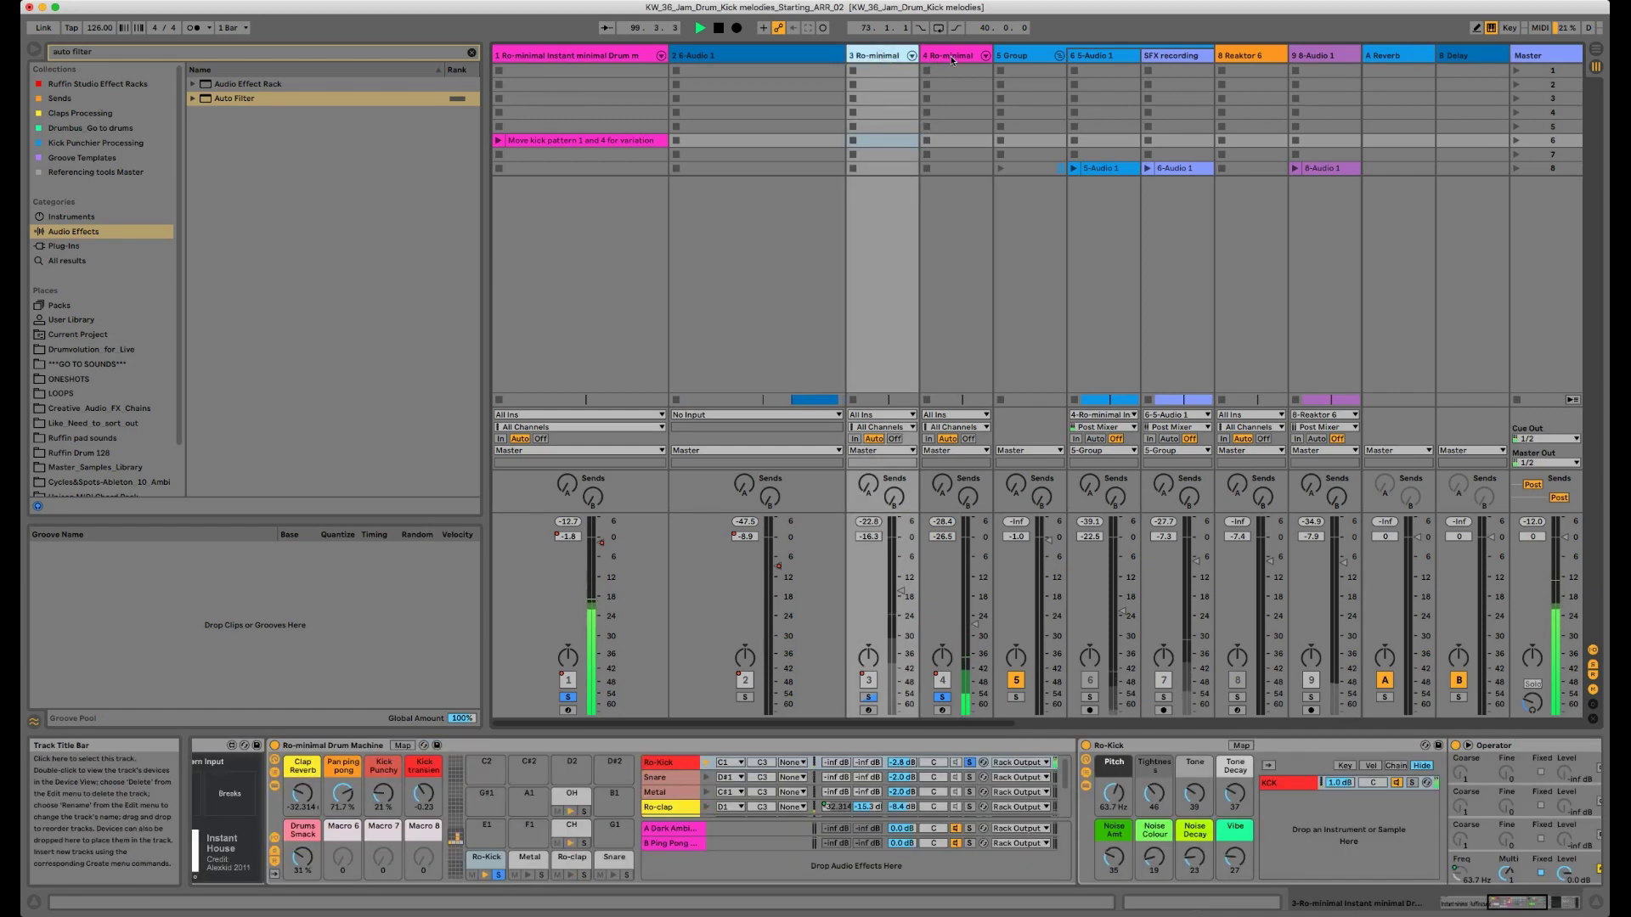
click(949, 54)
click(892, 56)
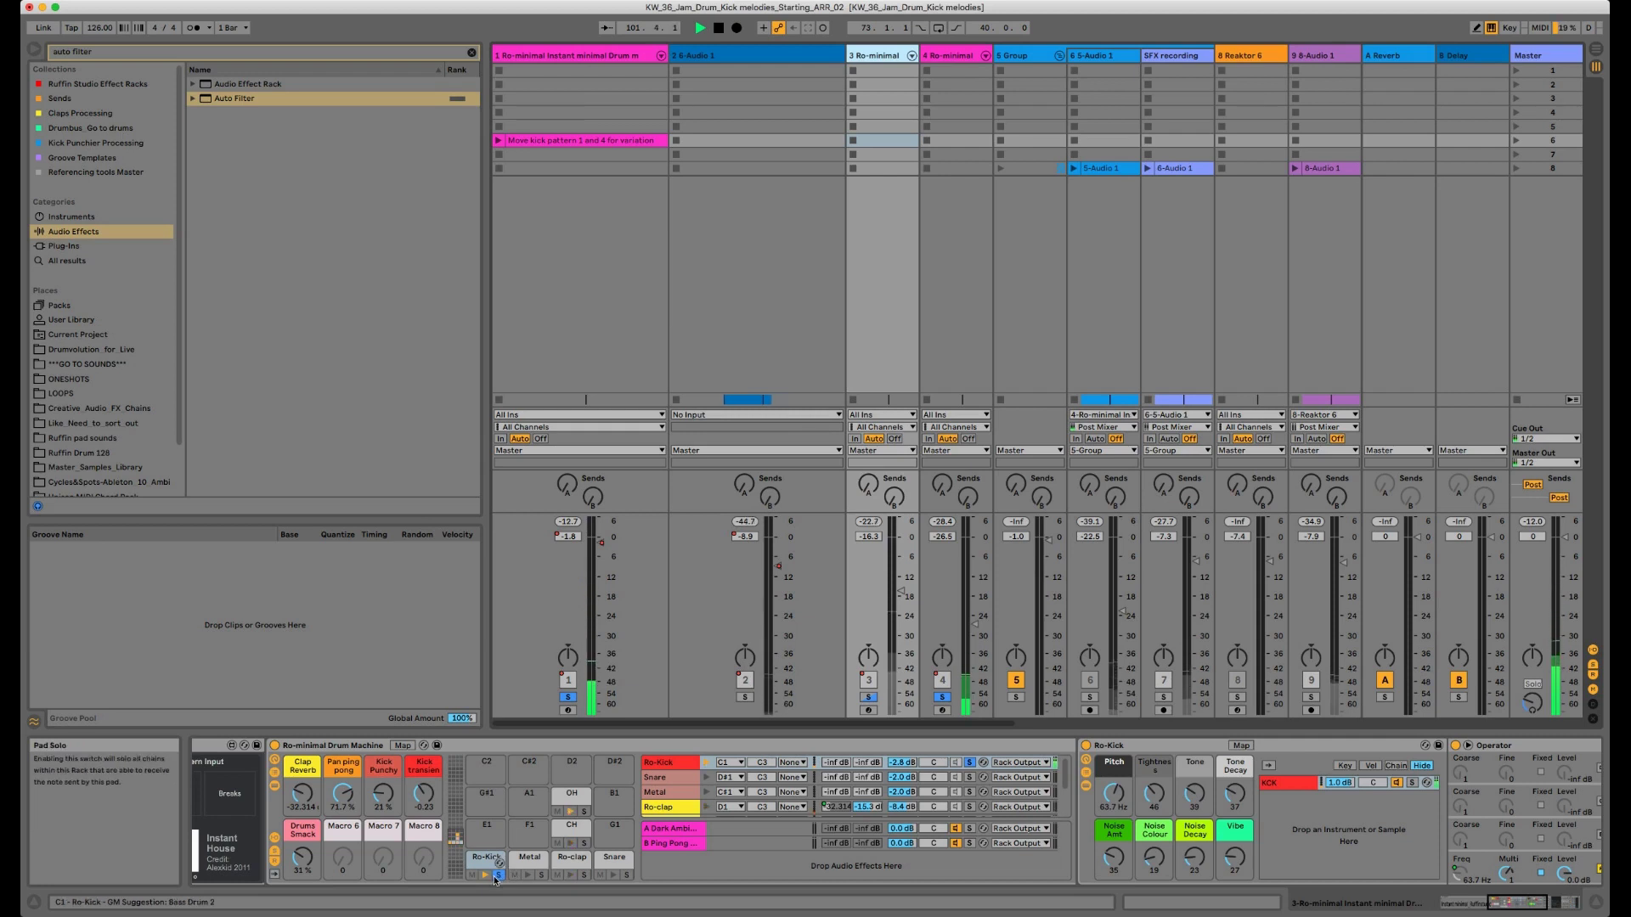
click(868, 696)
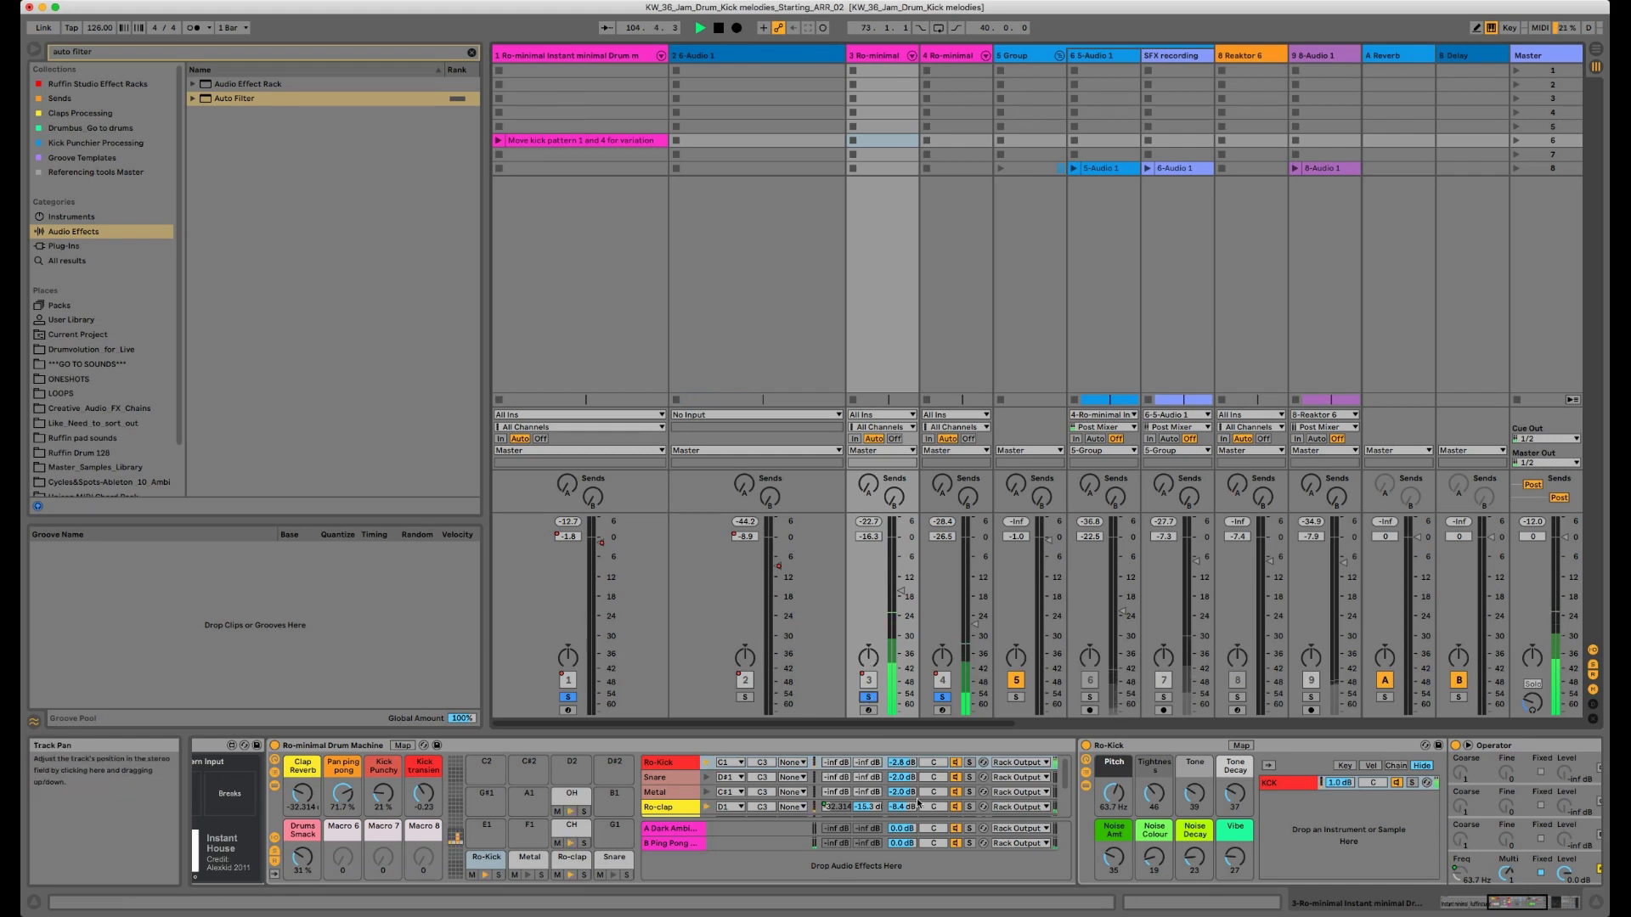
drag(896, 589, 899, 596)
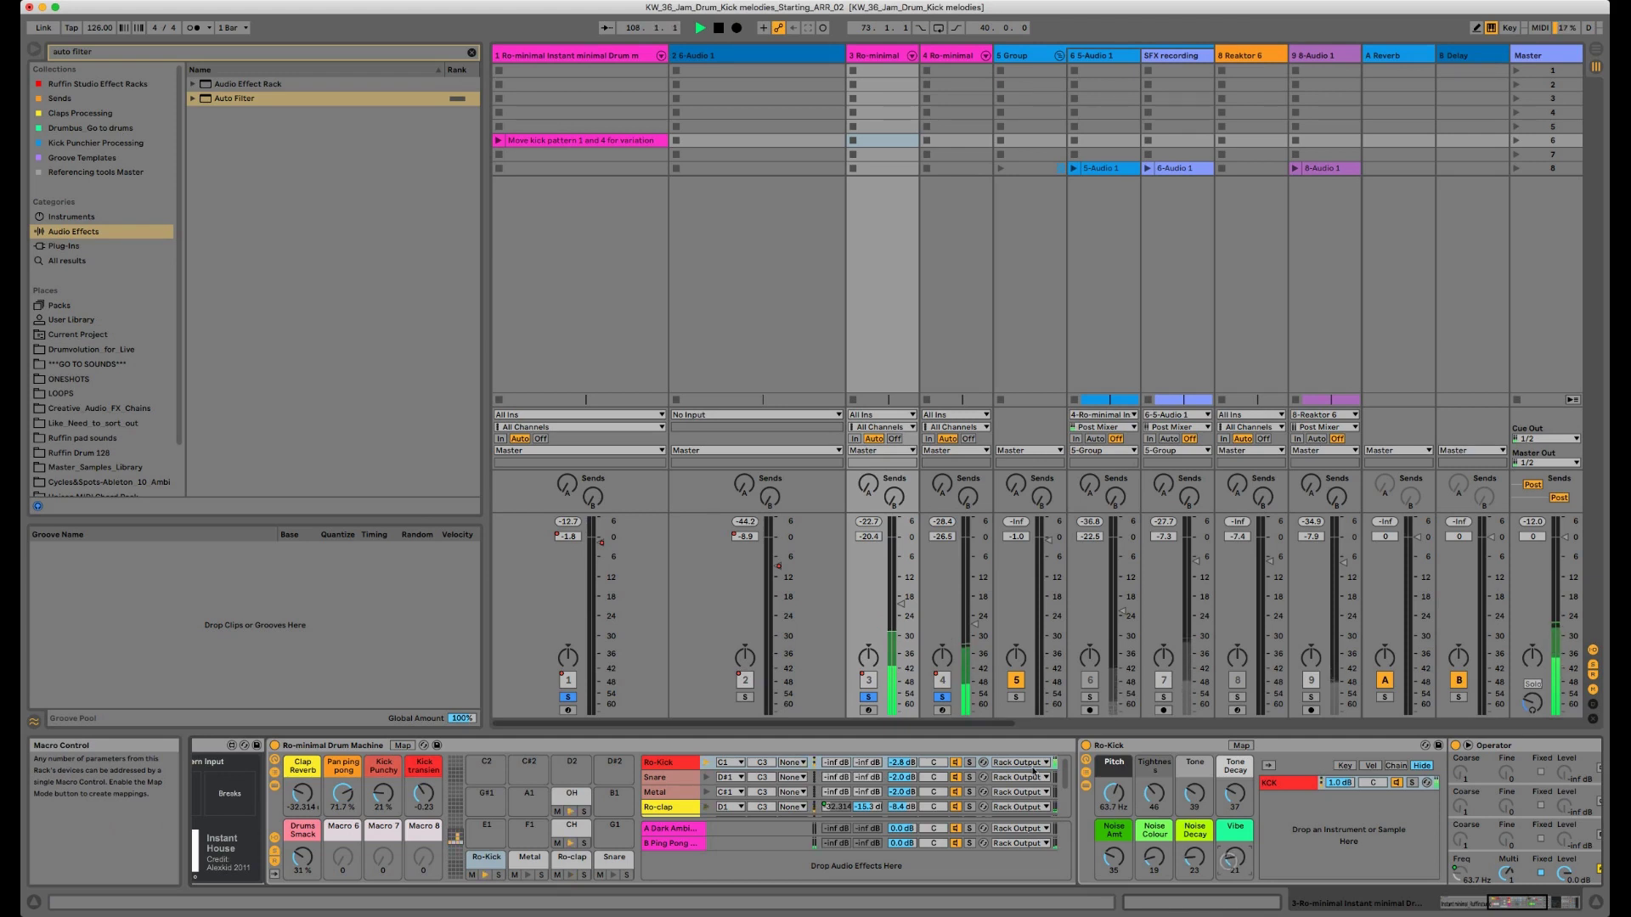
Step: Stop playback and show track 4's Instant minimal sequencer after checking track 3's devices
key(space)
click(894, 55)
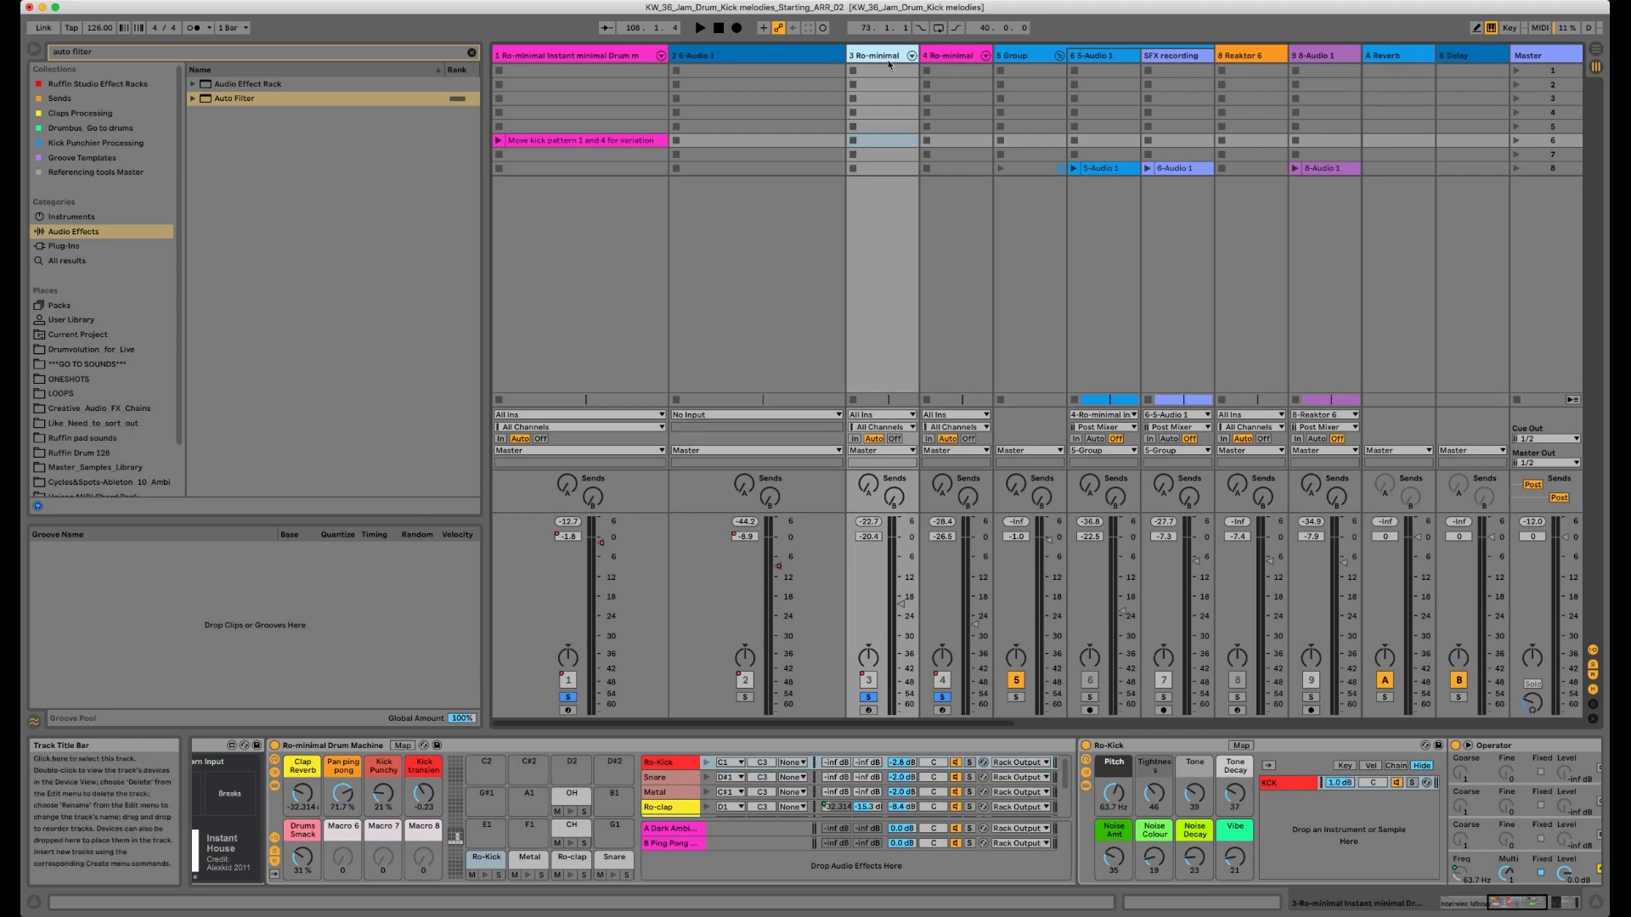
click(935, 56)
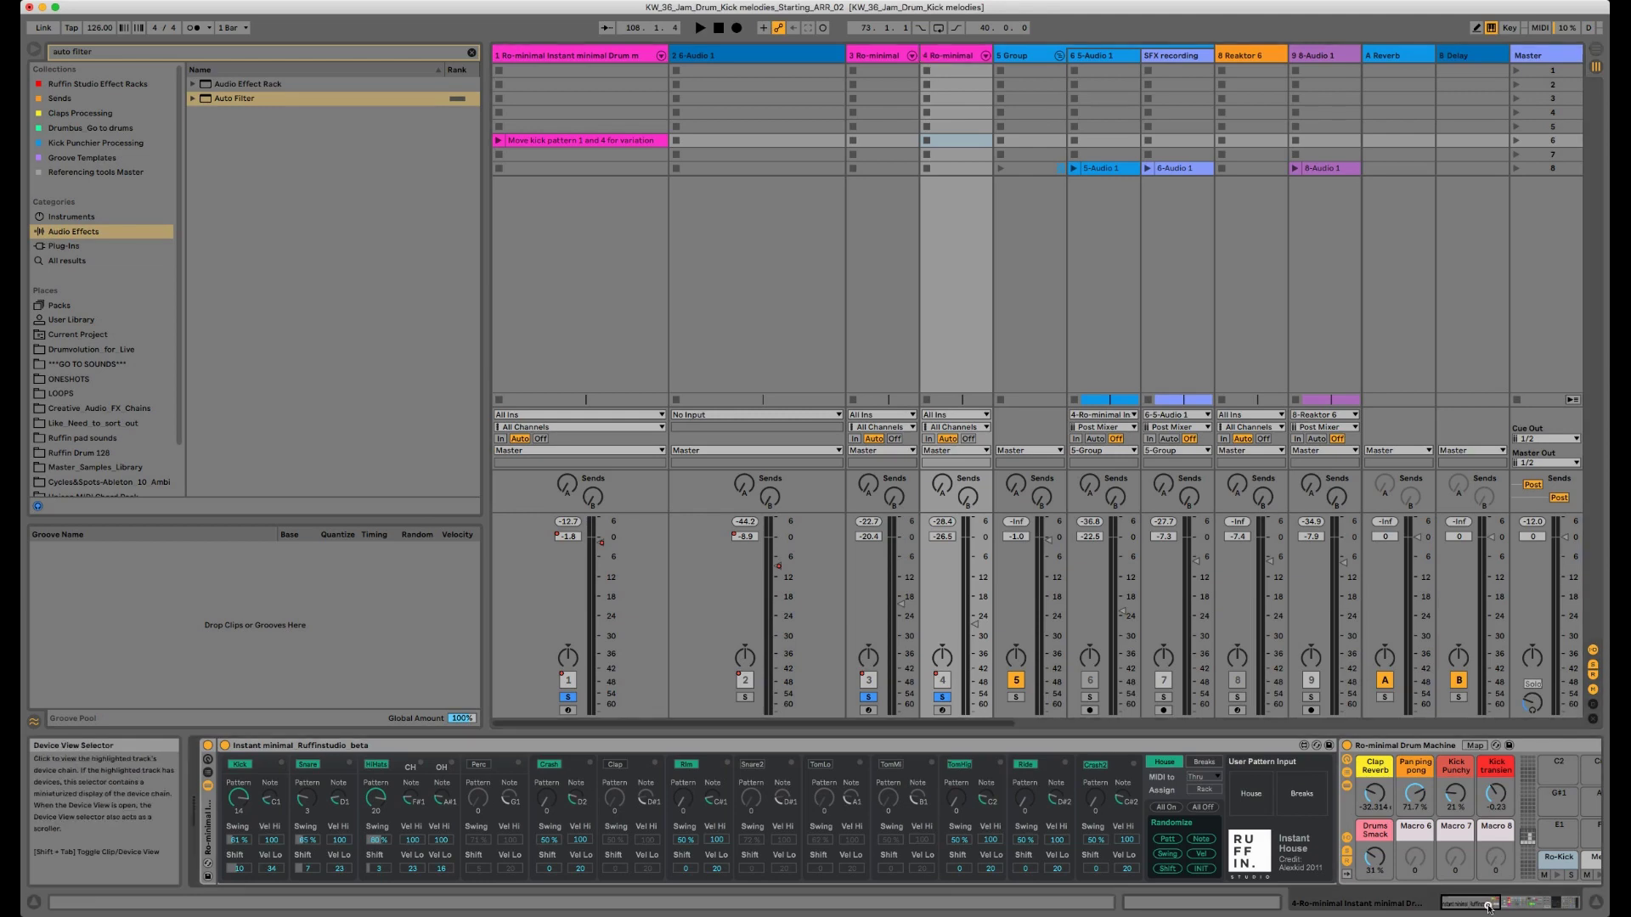
Step: Look over track 4's device chain, play it soloed with only track 1, and raise its volume to about -10.7 dB
drag(1488, 909, 1535, 910)
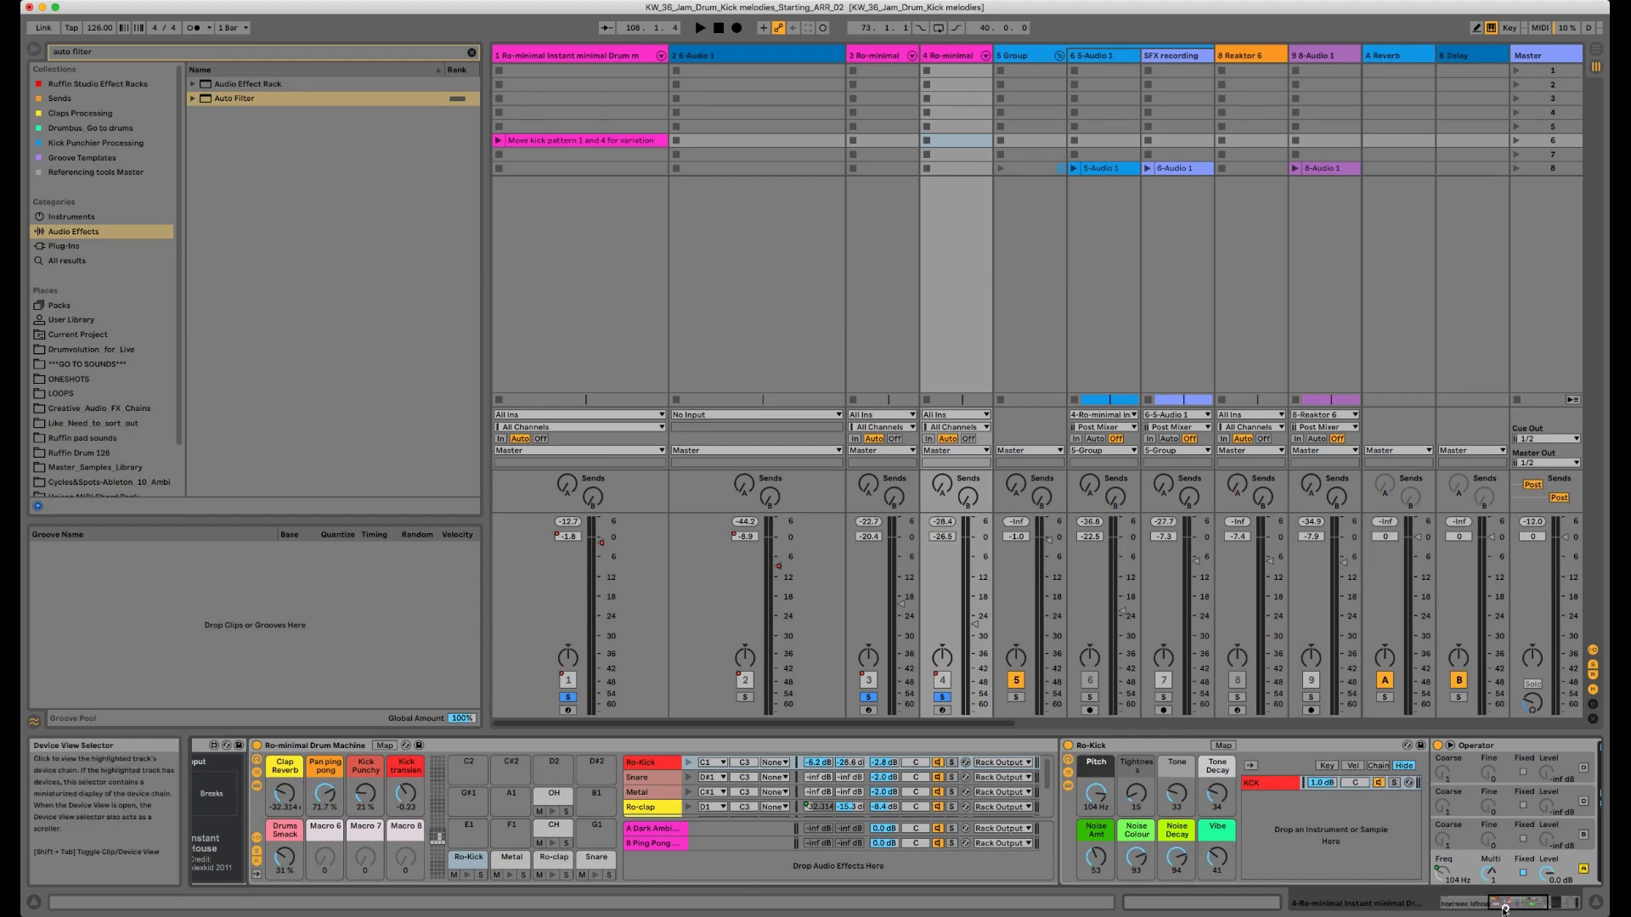
drag(1503, 909, 1403, 904)
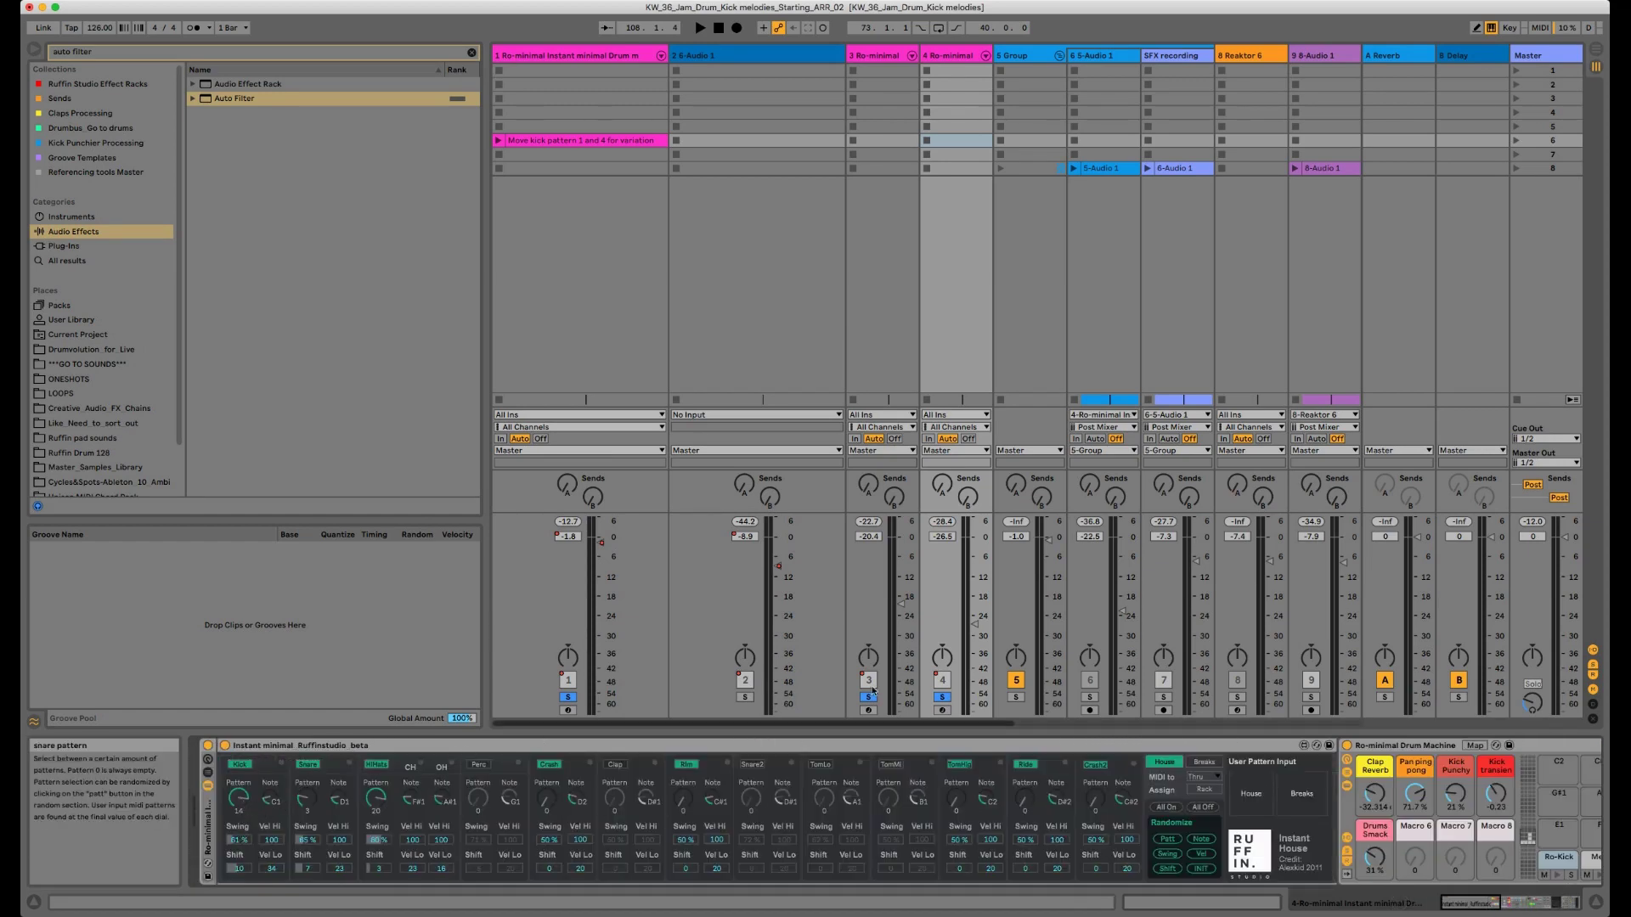
key(space)
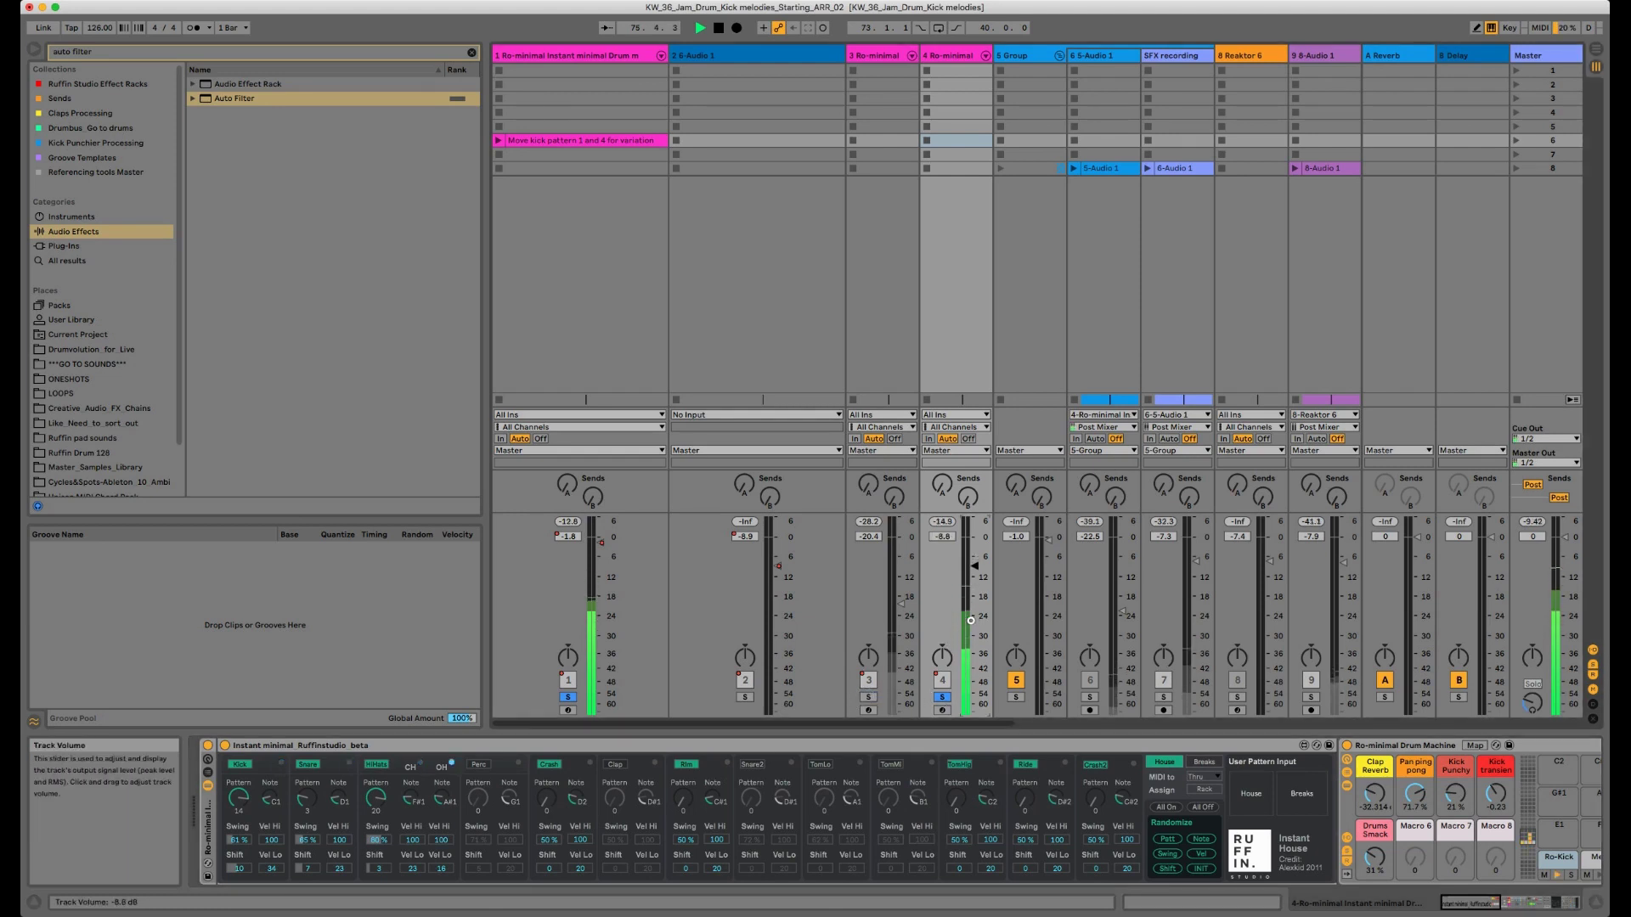
click(1487, 904)
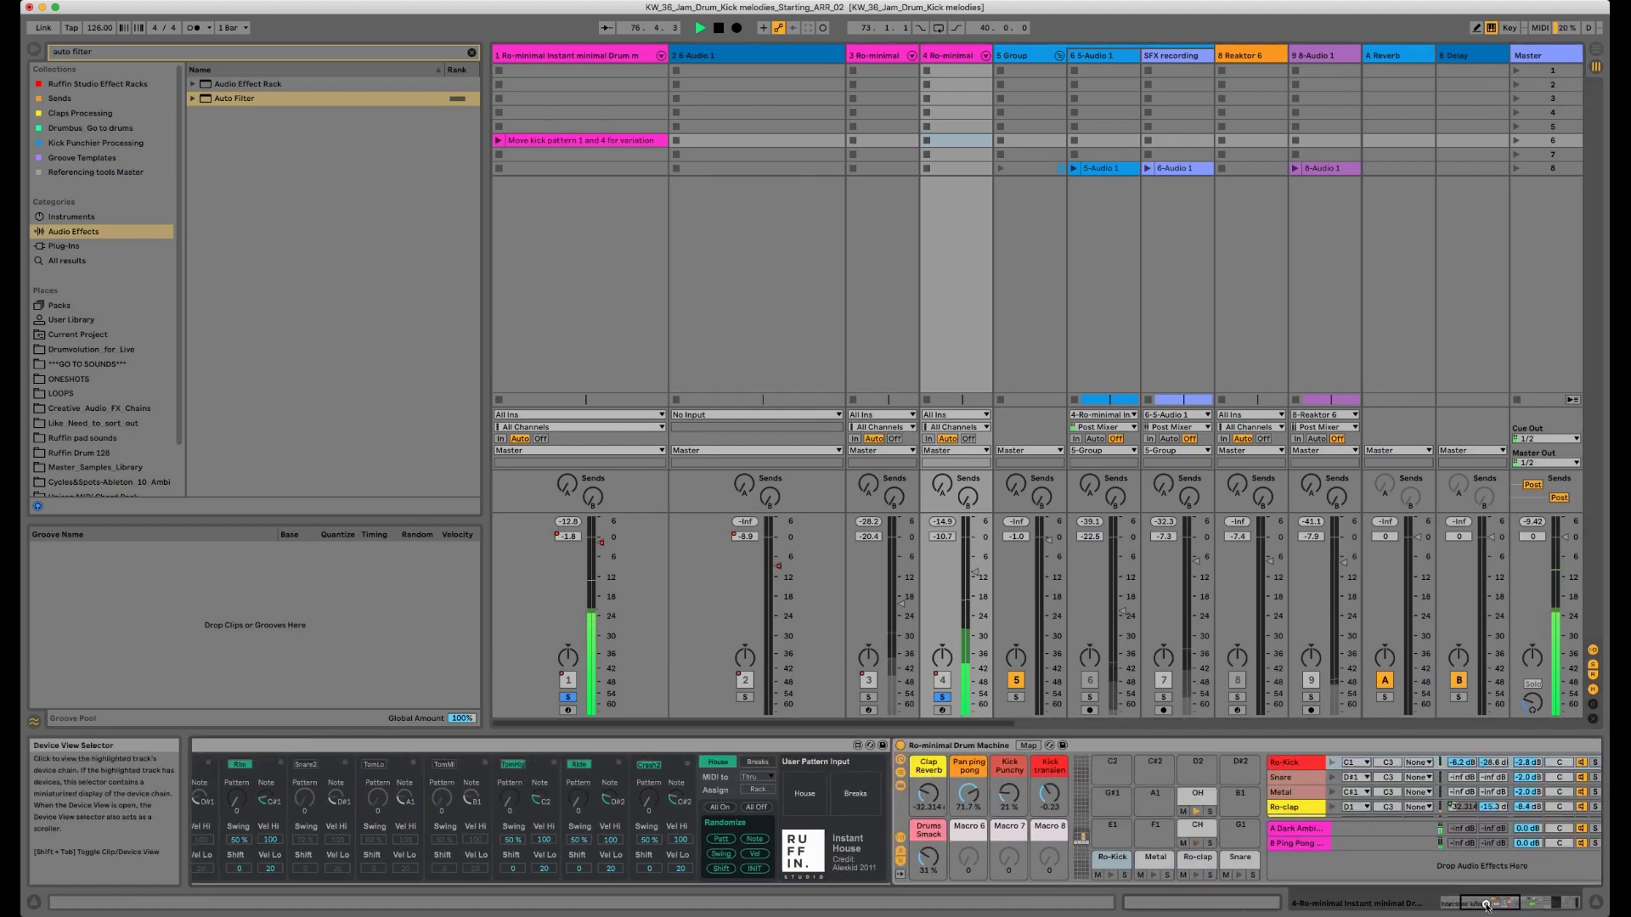
Step: Set track 4's Ro-Kick Pitch to about 88.9 Hz and, with the solos cleared, its volume to about -18.2 dB
mouse_move(1487, 905)
mouse_down()
mouse_move(1544, 910)
mouse_move(1511, 905)
mouse_up()
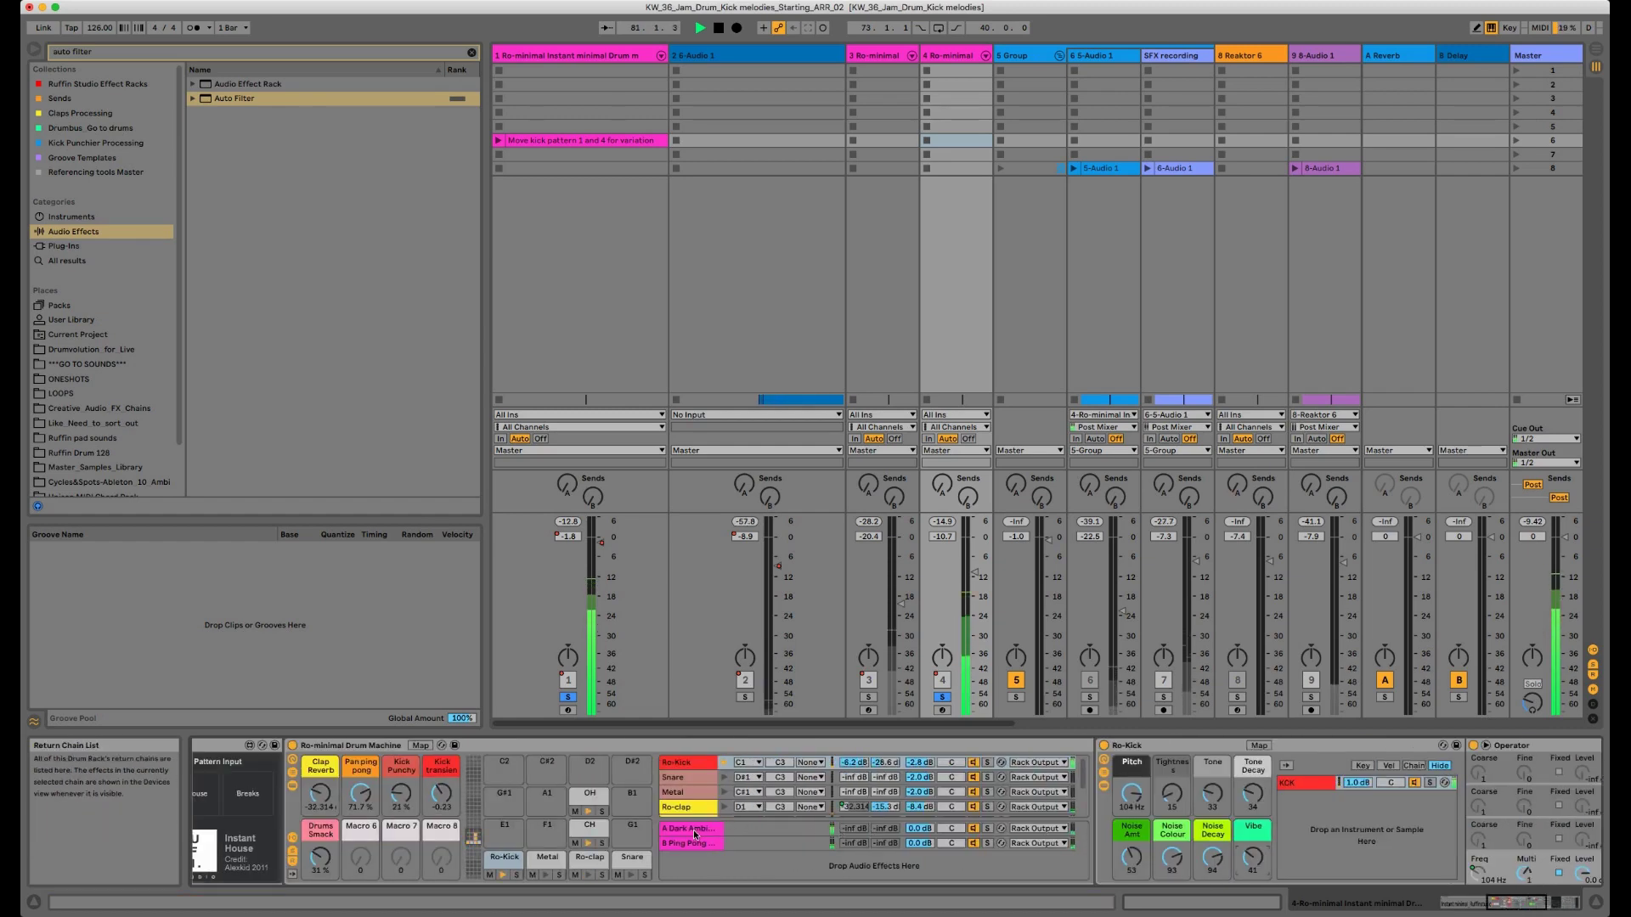
click(882, 808)
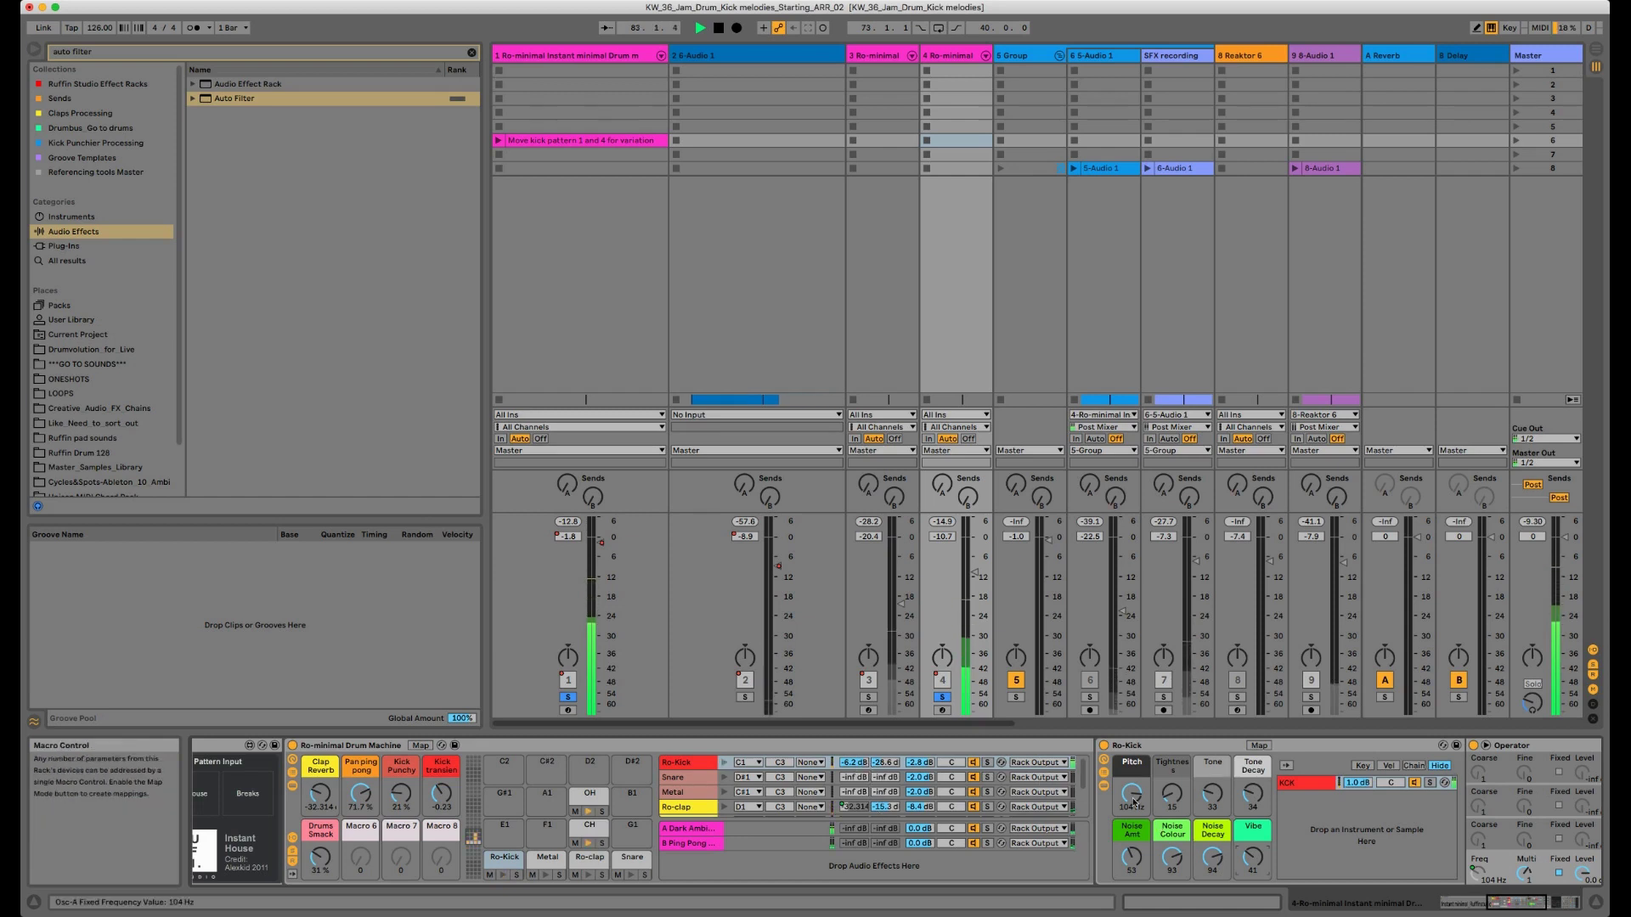
mouse_move(1132, 797)
mouse_down()
mouse_move(1132, 840)
mouse_move(1132, 797)
mouse_up()
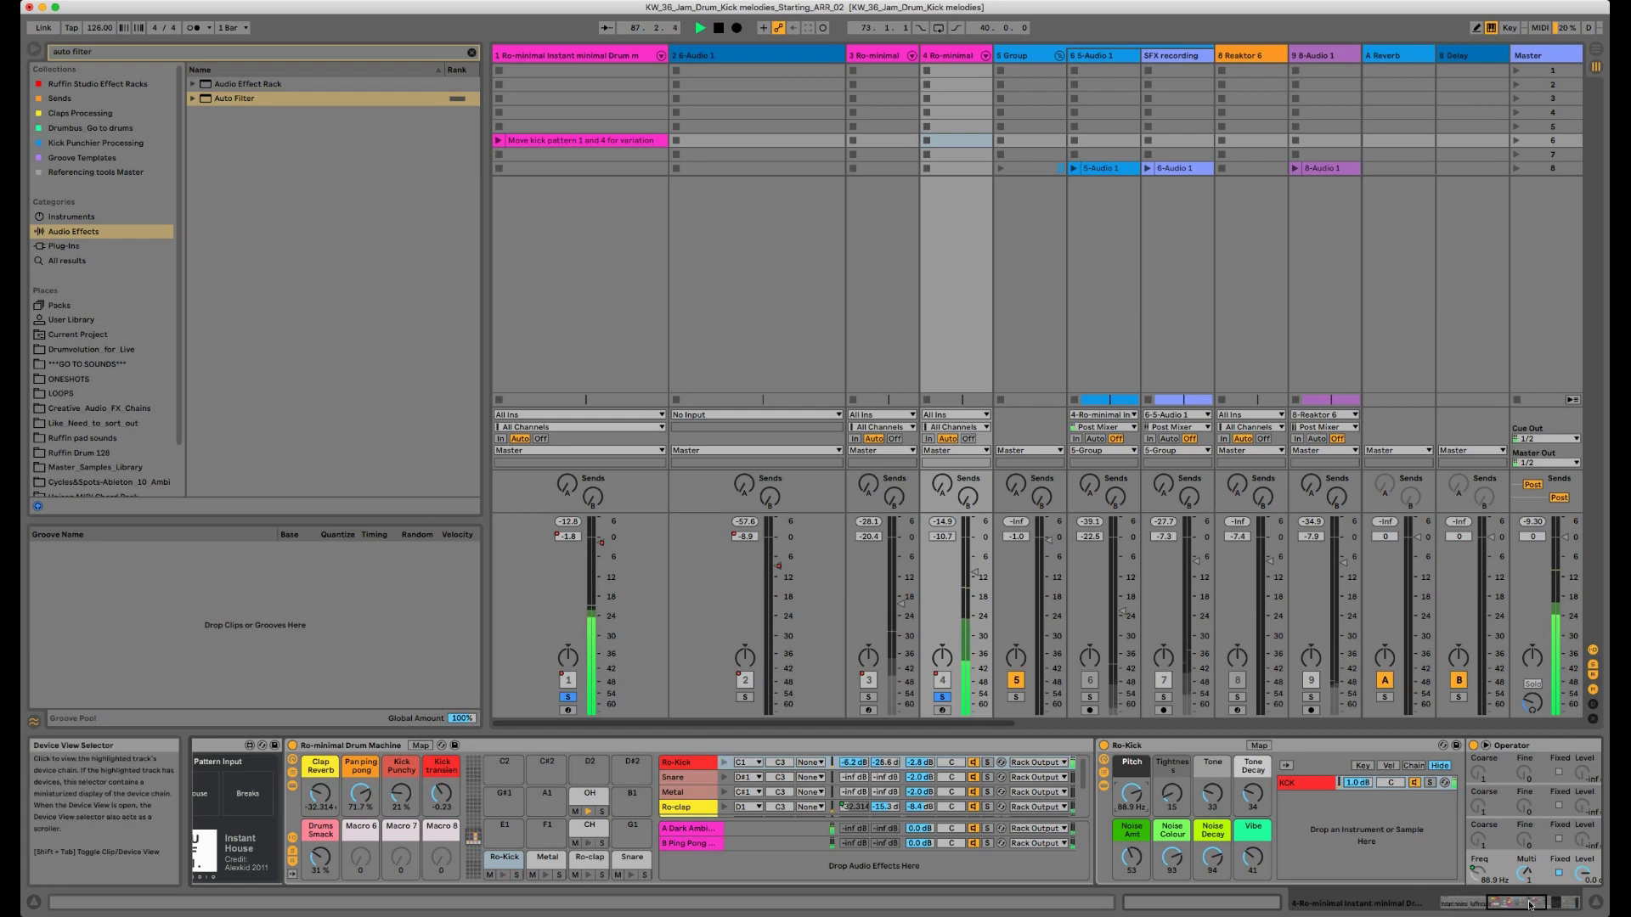
scroll(786, 793, right, 5)
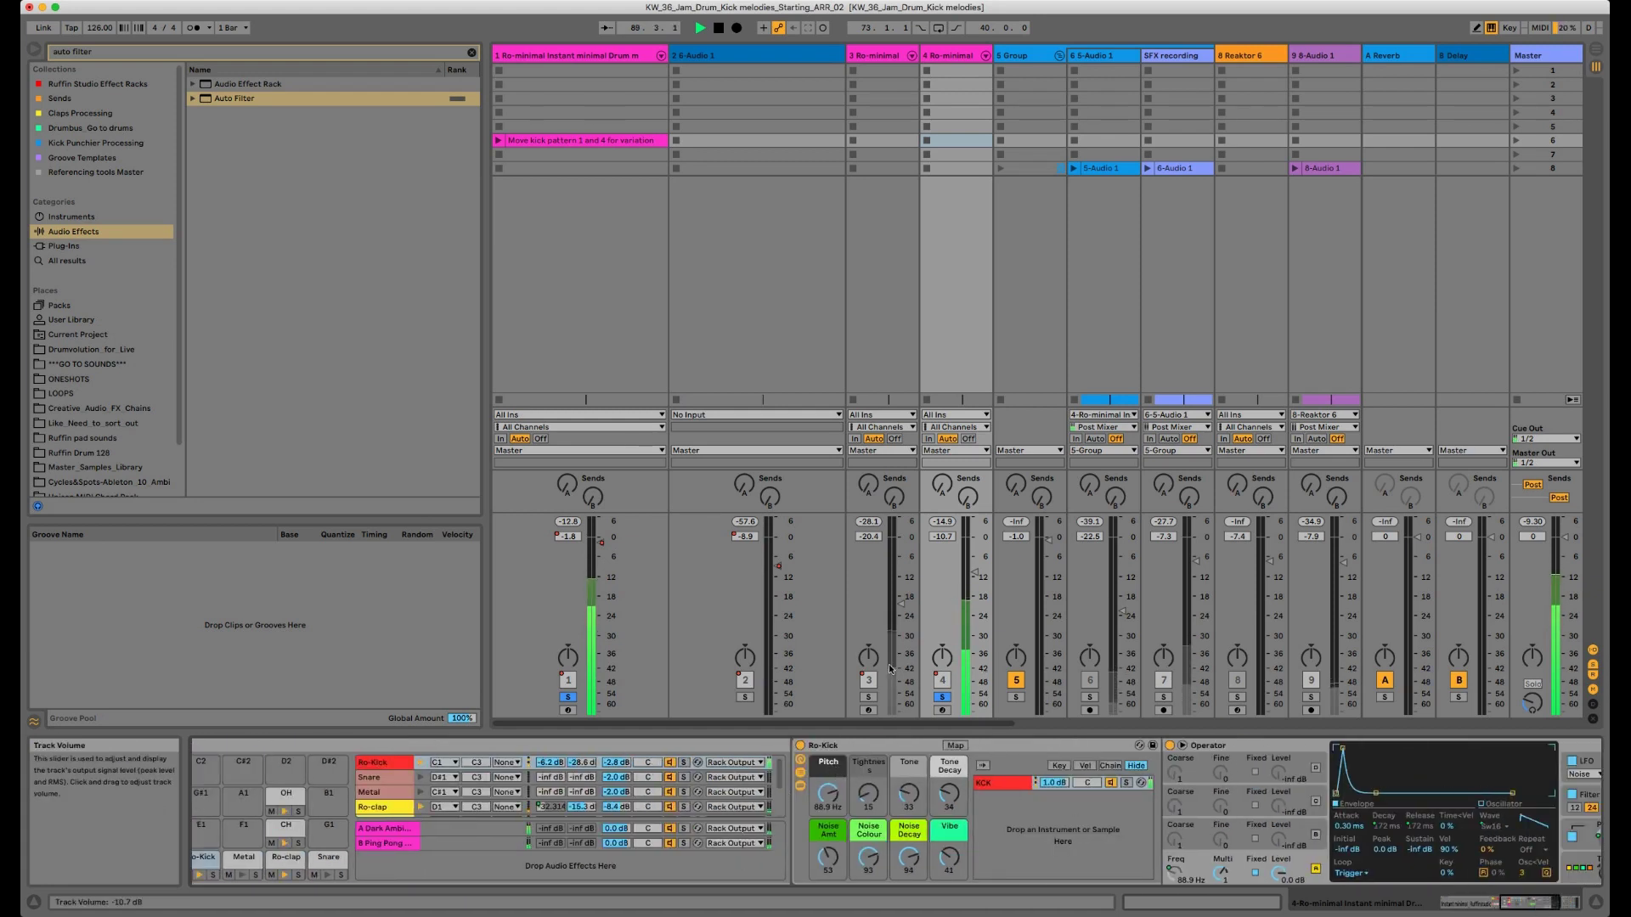
drag(972, 573, 967, 620)
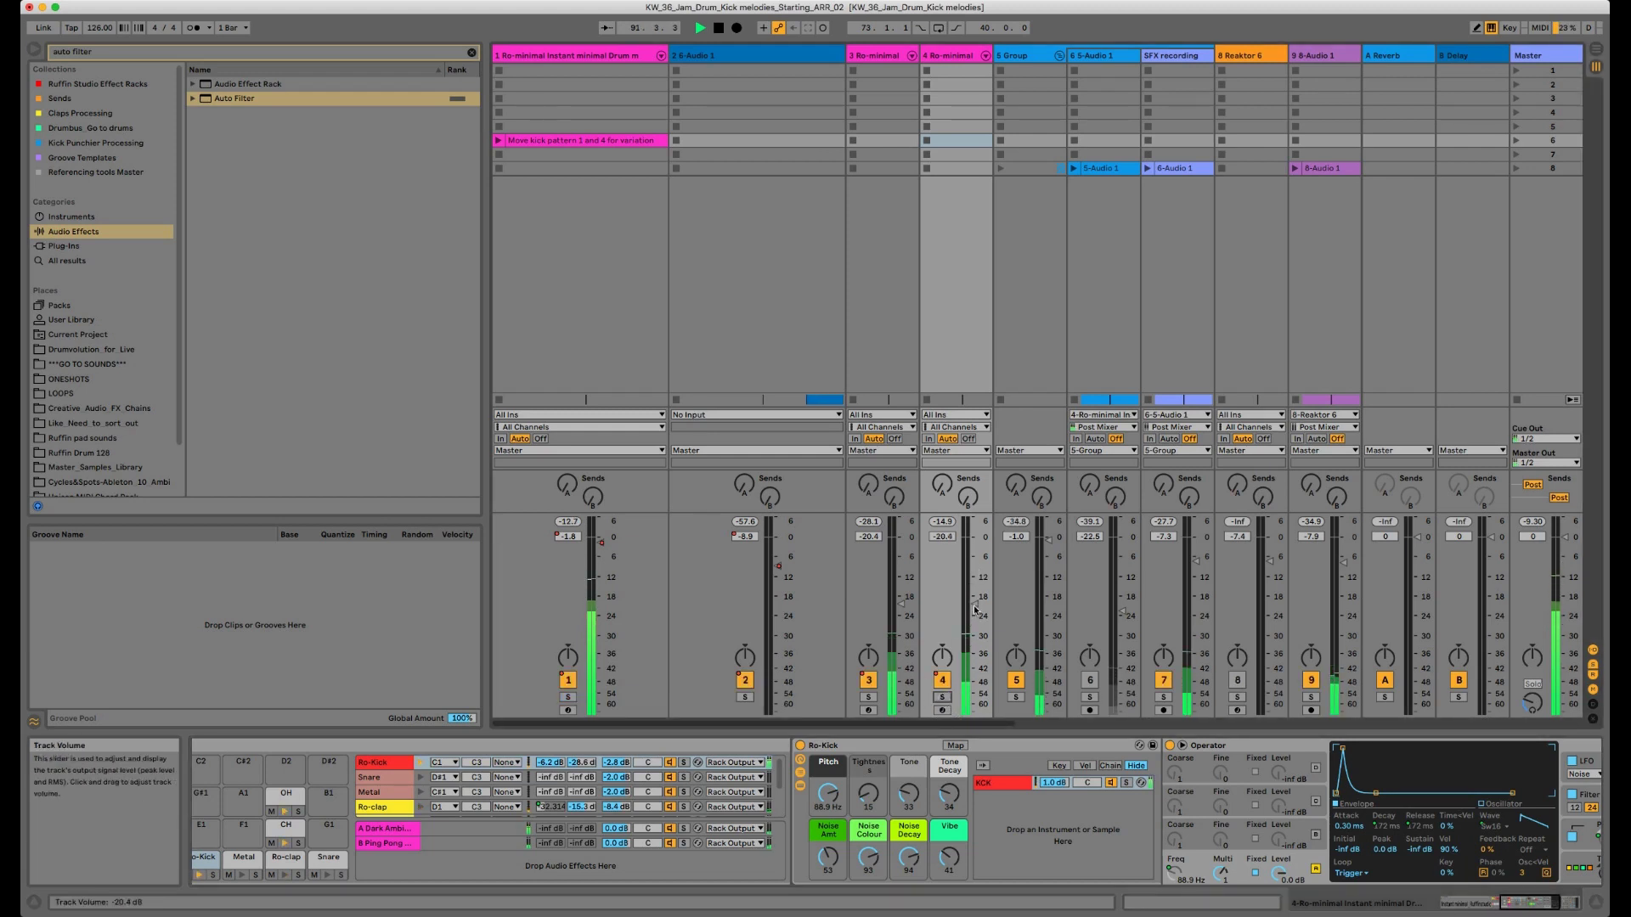
drag(967, 620, 968, 597)
Step: Compare the SFX recording track soloed against the full mix, and show its EQ Eight
drag(937, 723, 1068, 723)
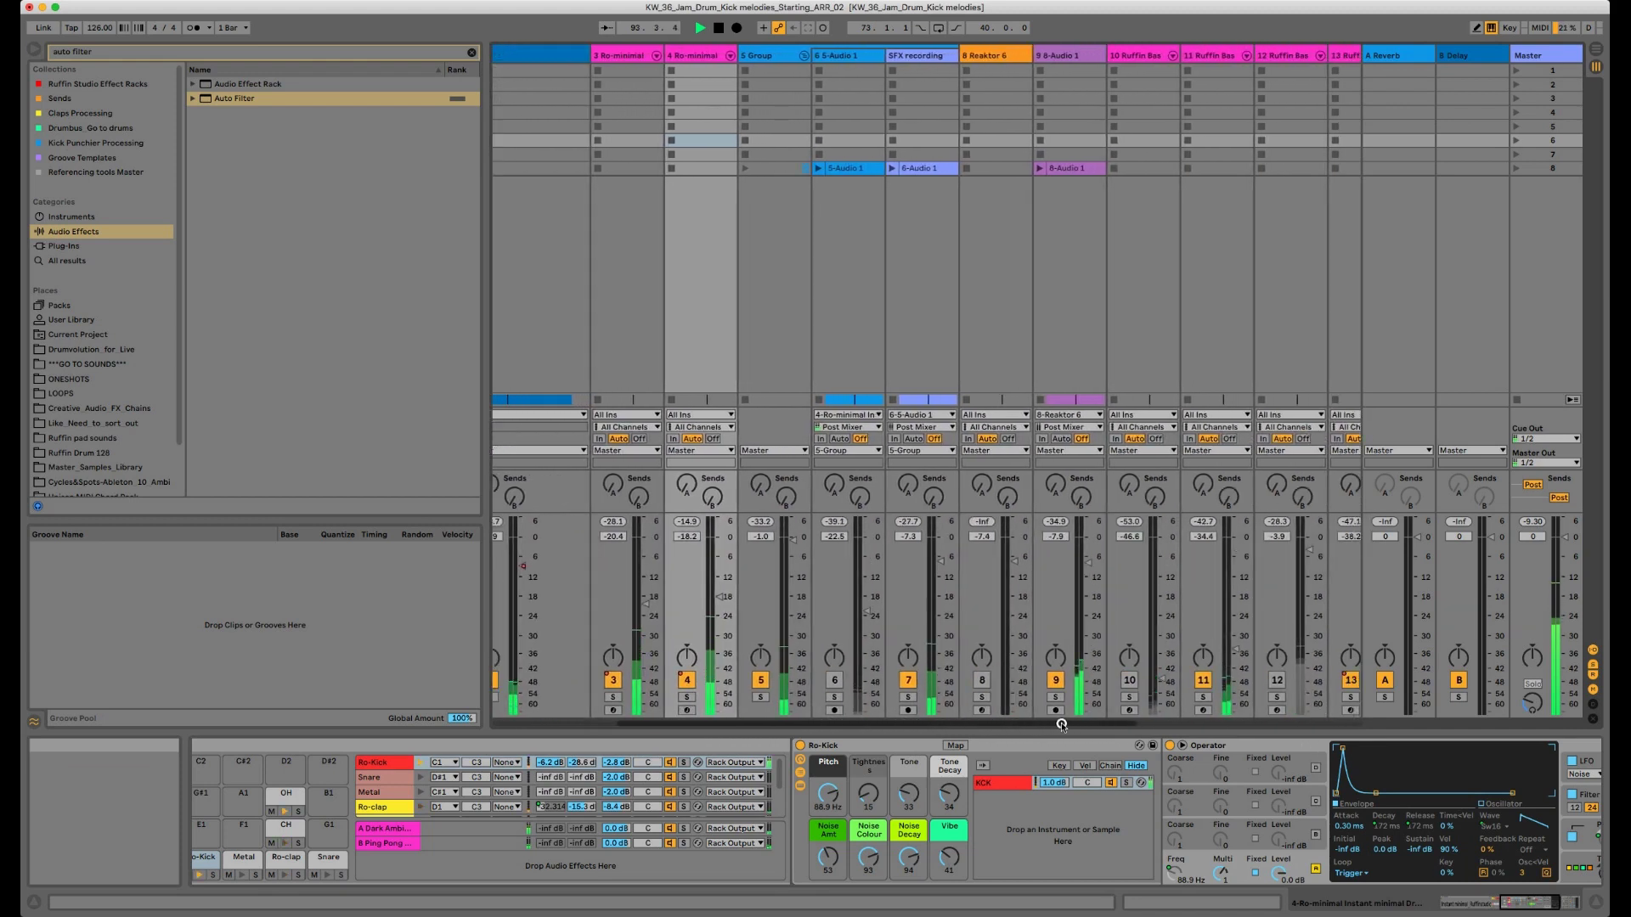
click(908, 697)
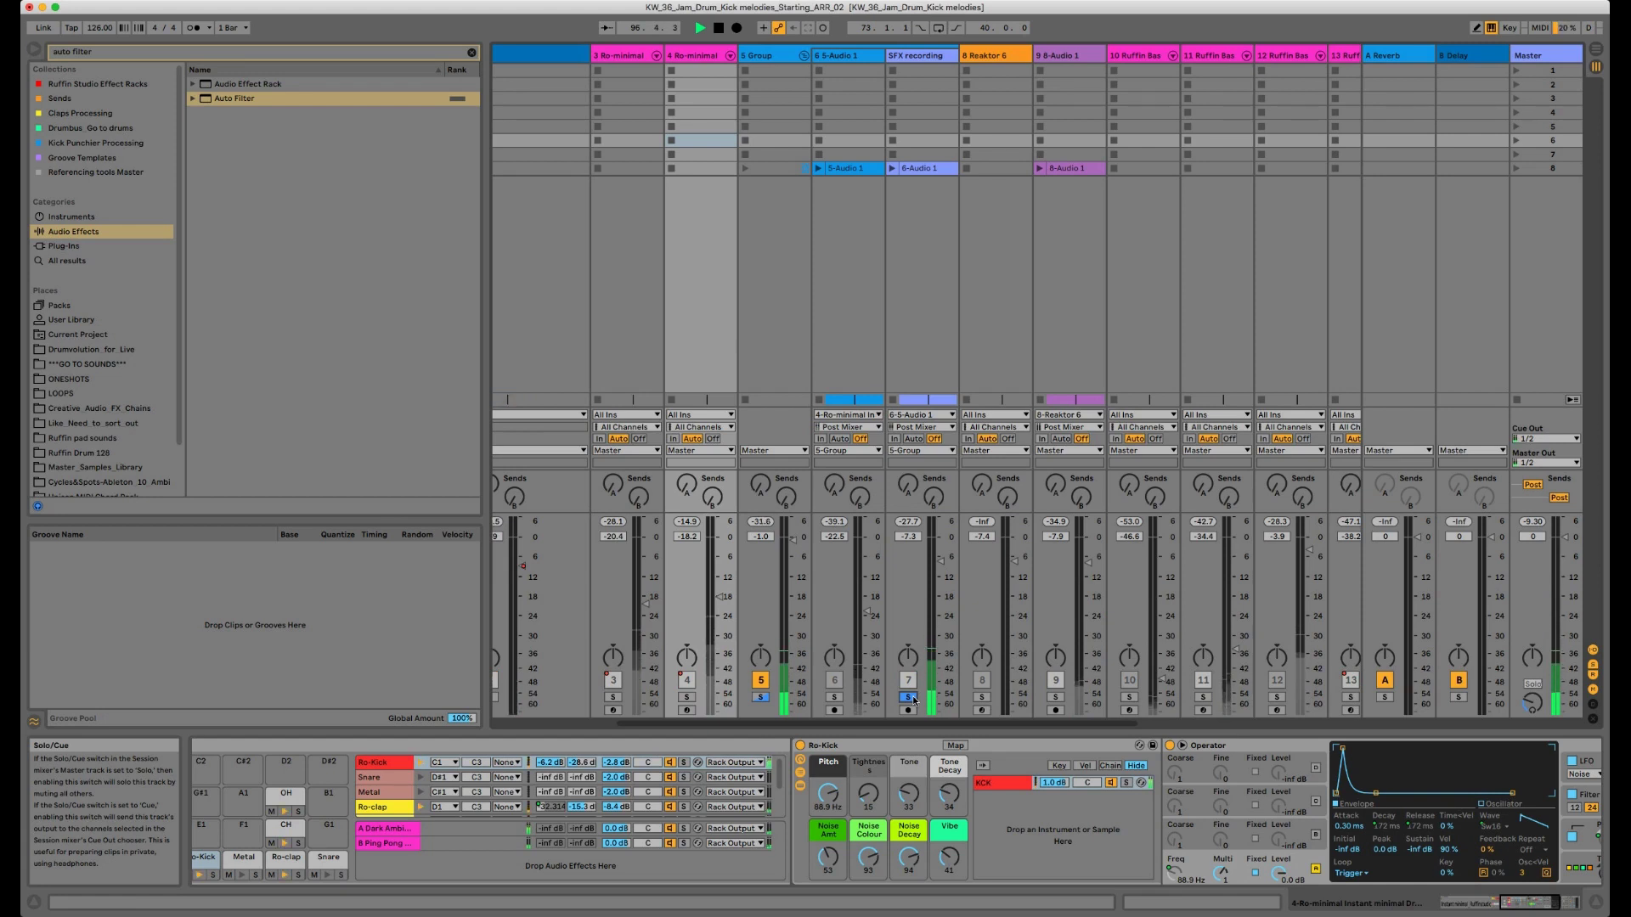
click(911, 697)
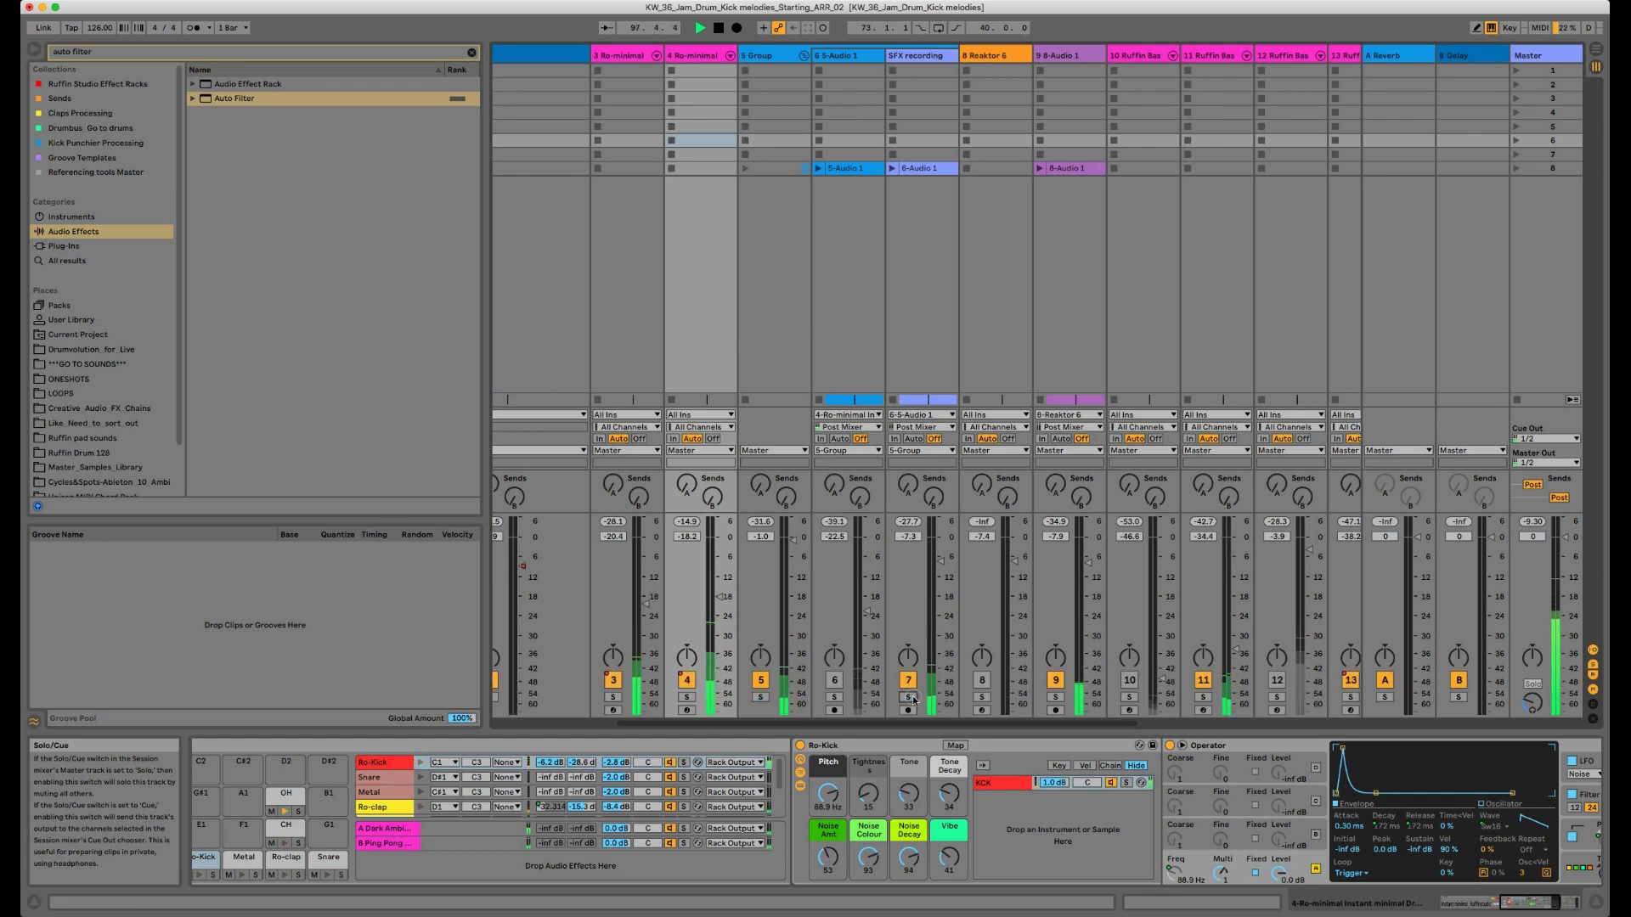
click(911, 698)
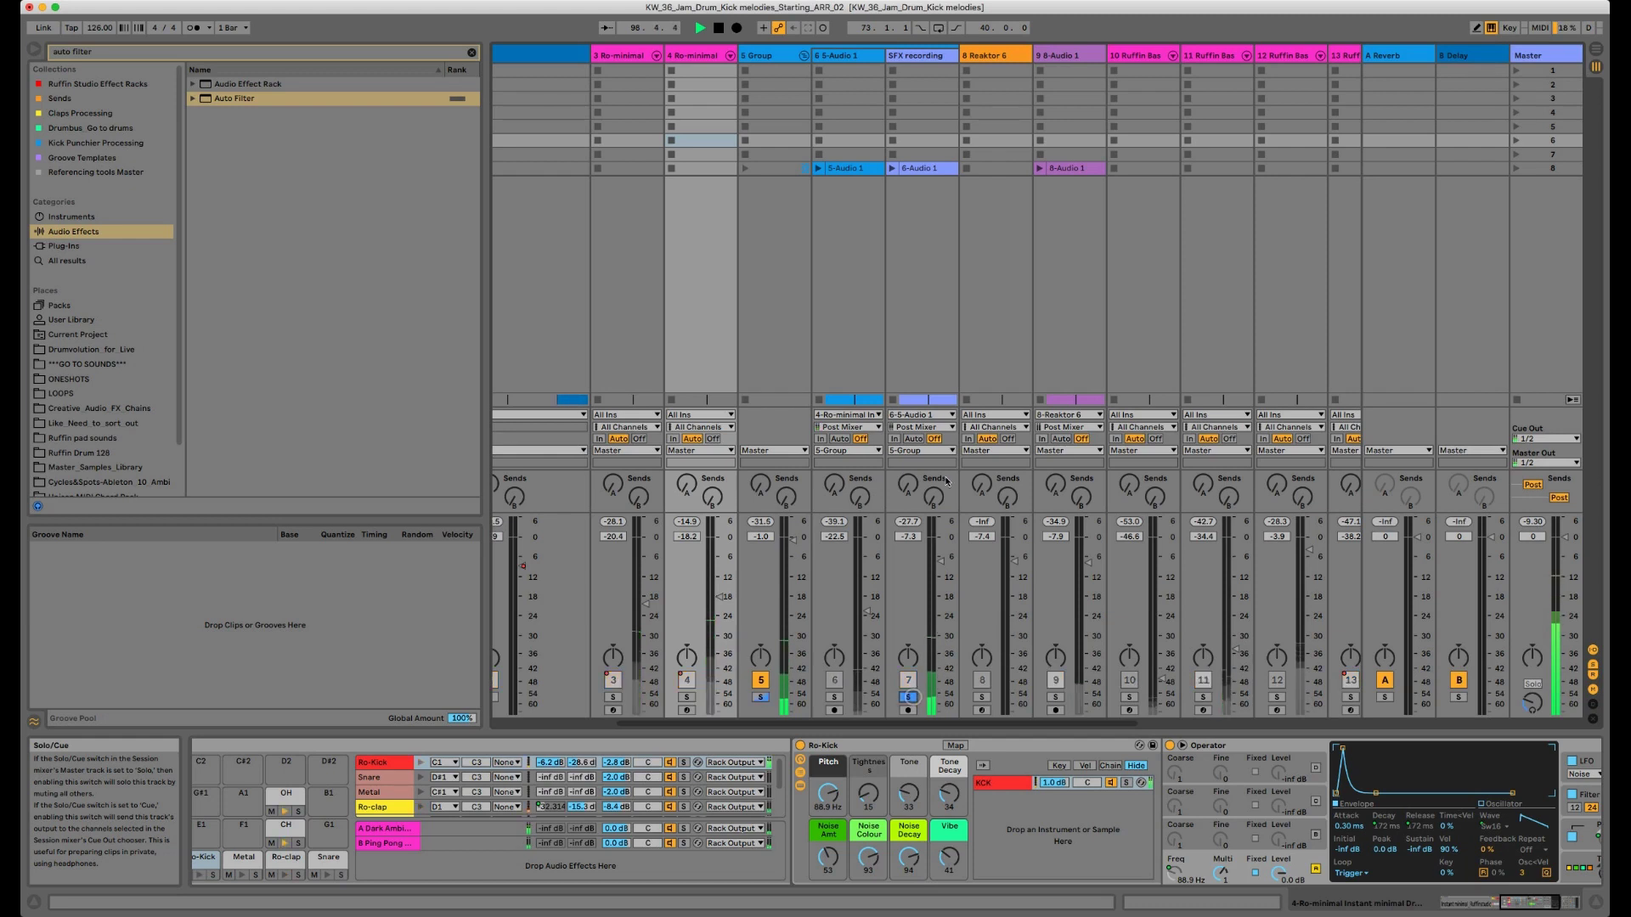
click(941, 58)
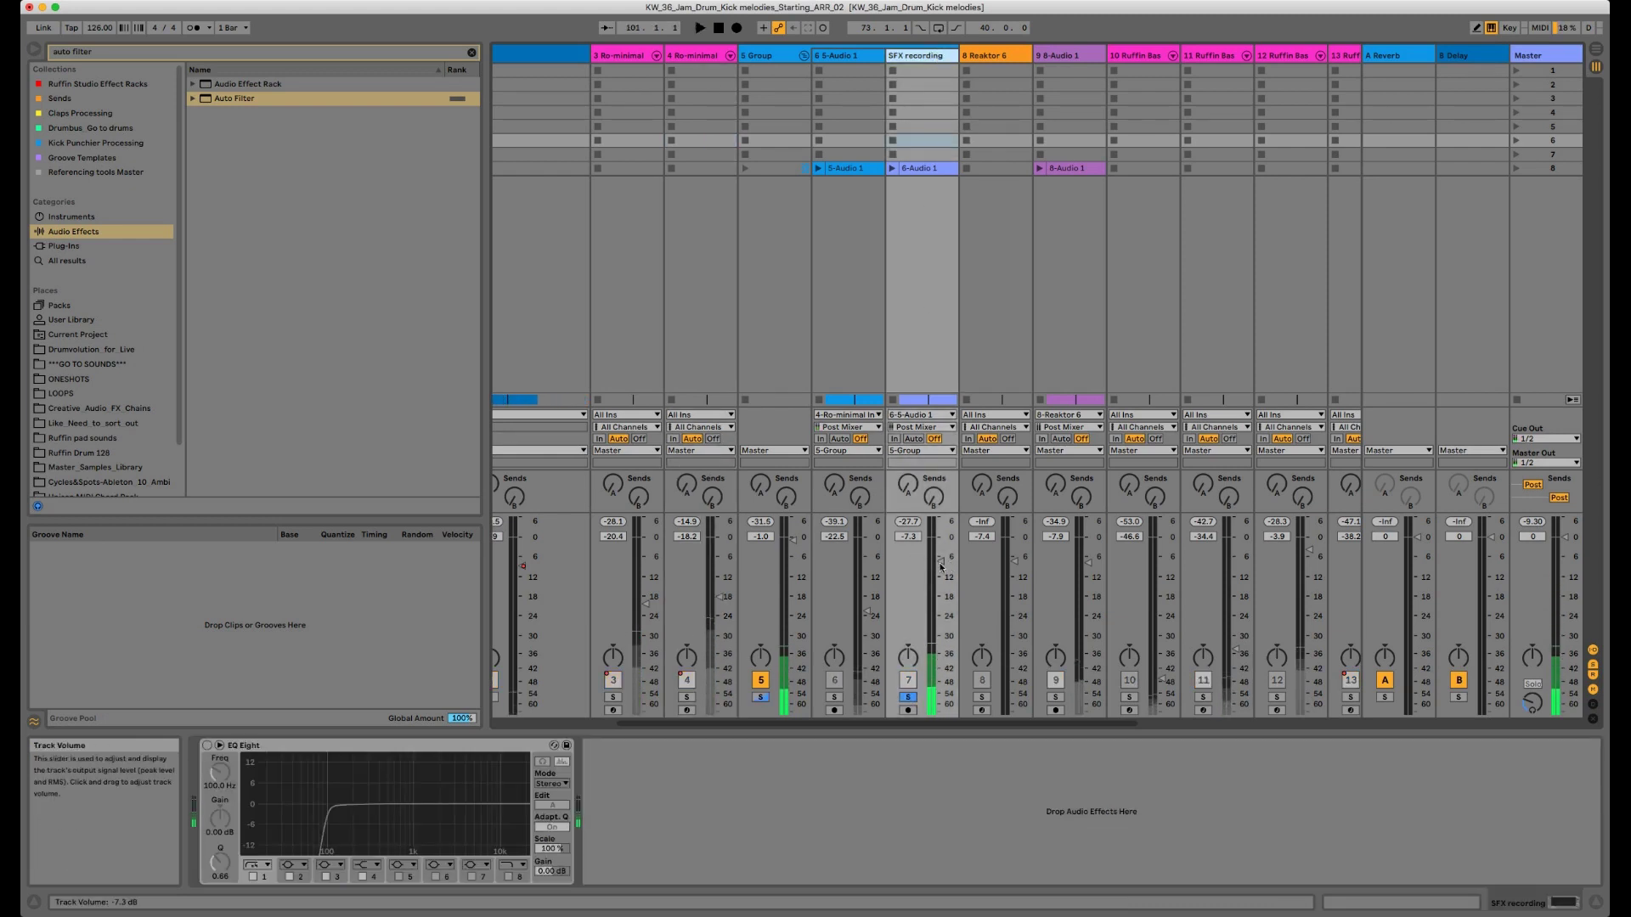
Step: Show track 4's devices, replay the full mix, solo SFX recording again and raise its volume to about -6.8 dB
click(700, 53)
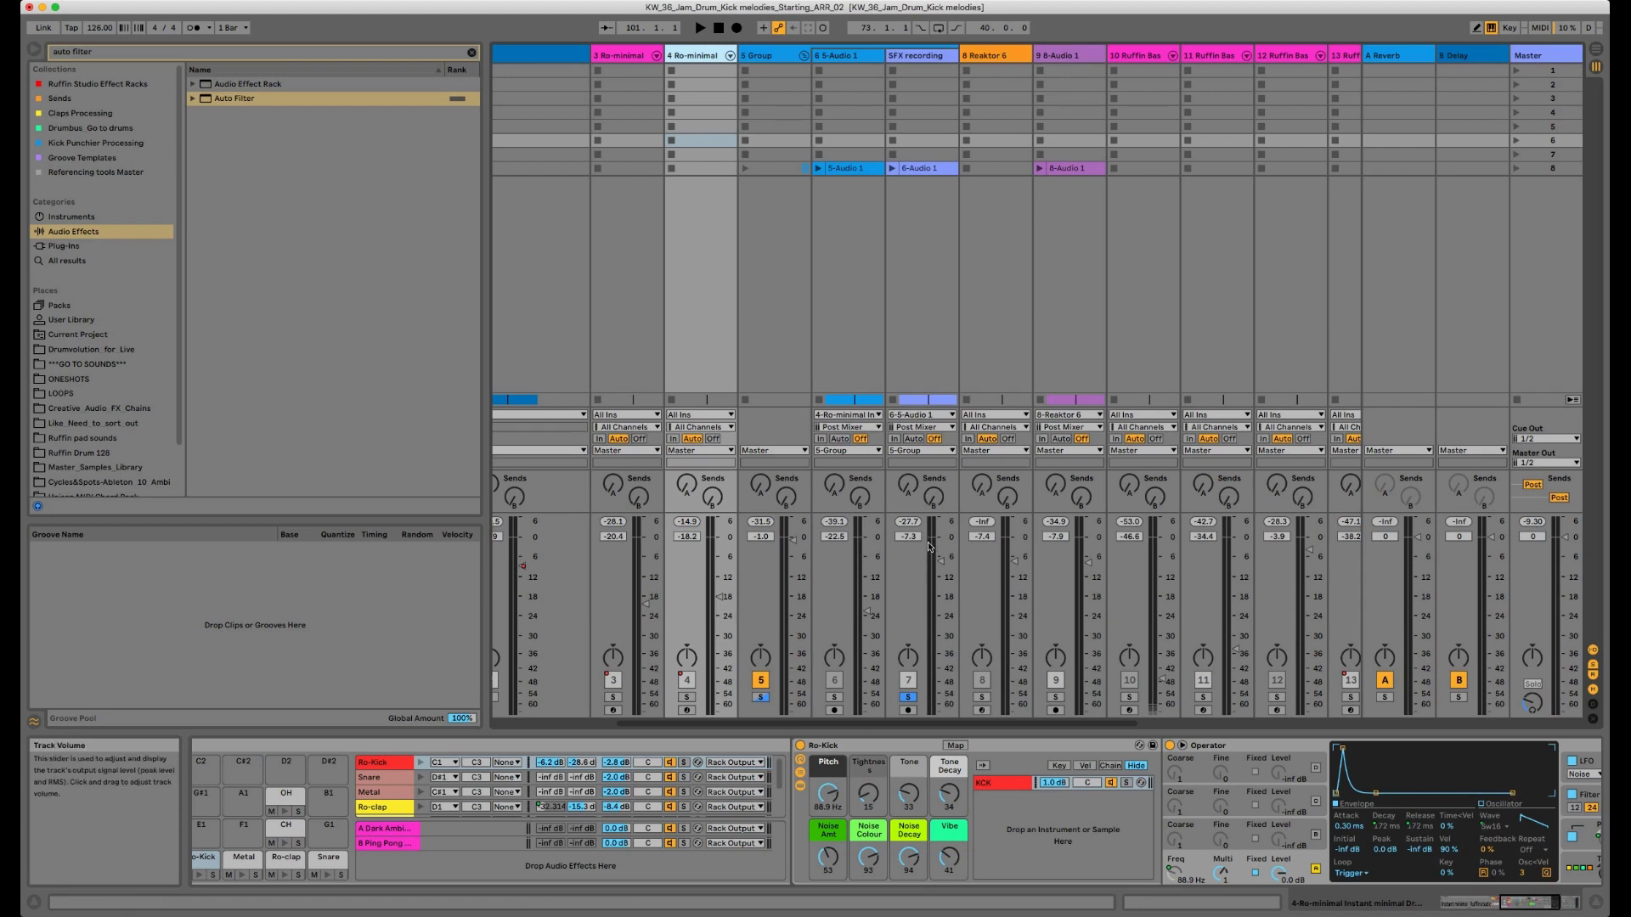
click(905, 697)
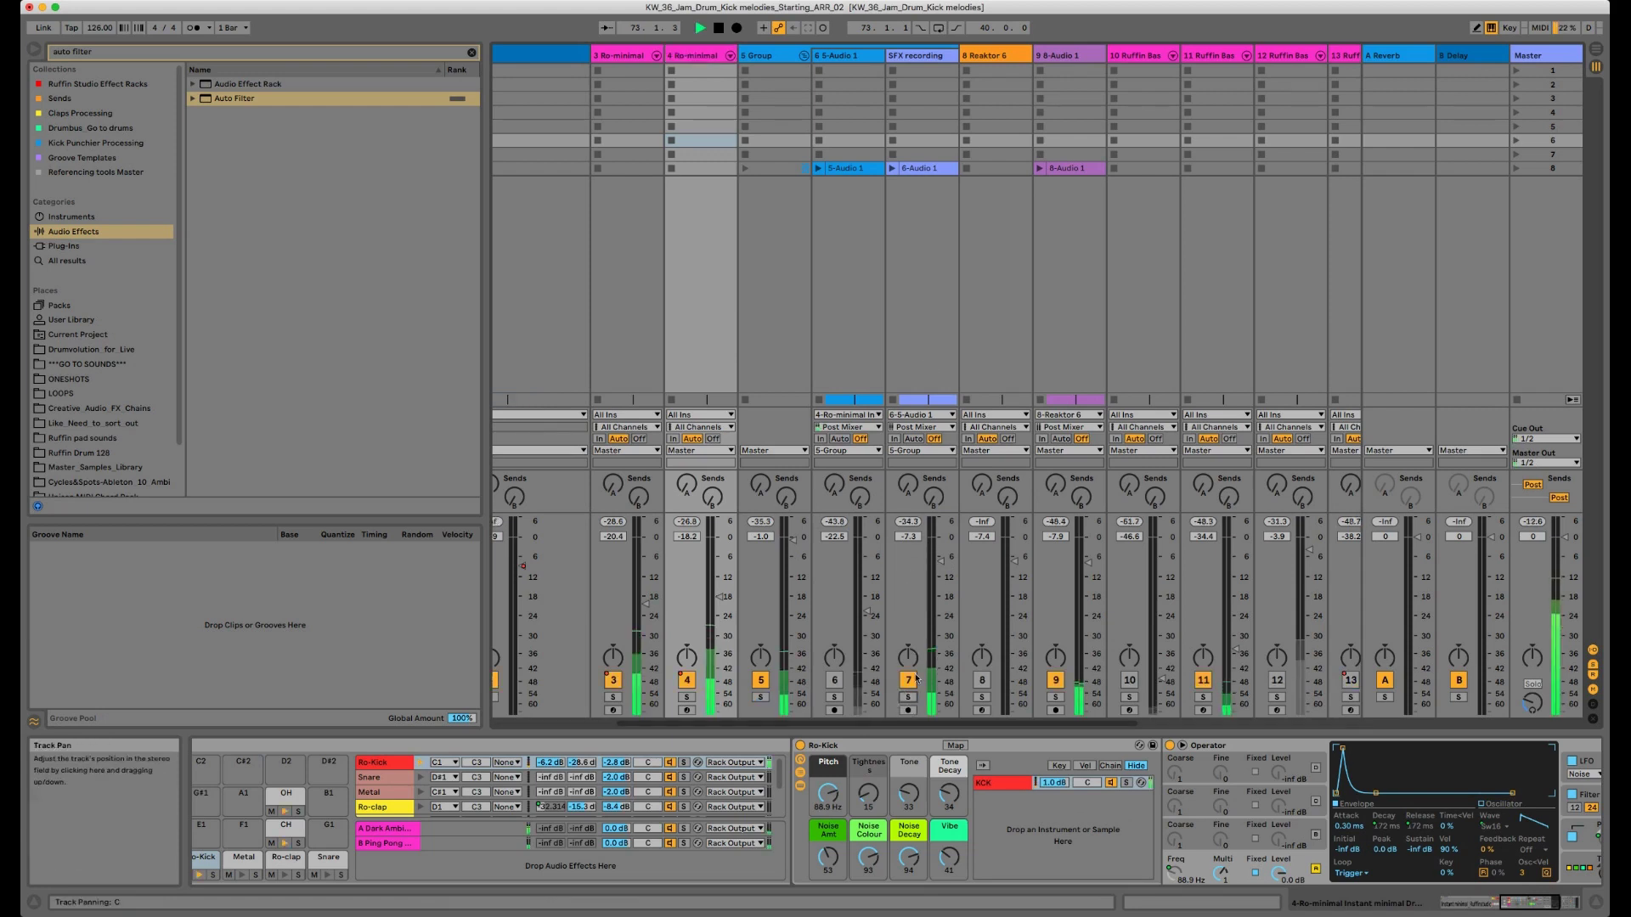
key(space)
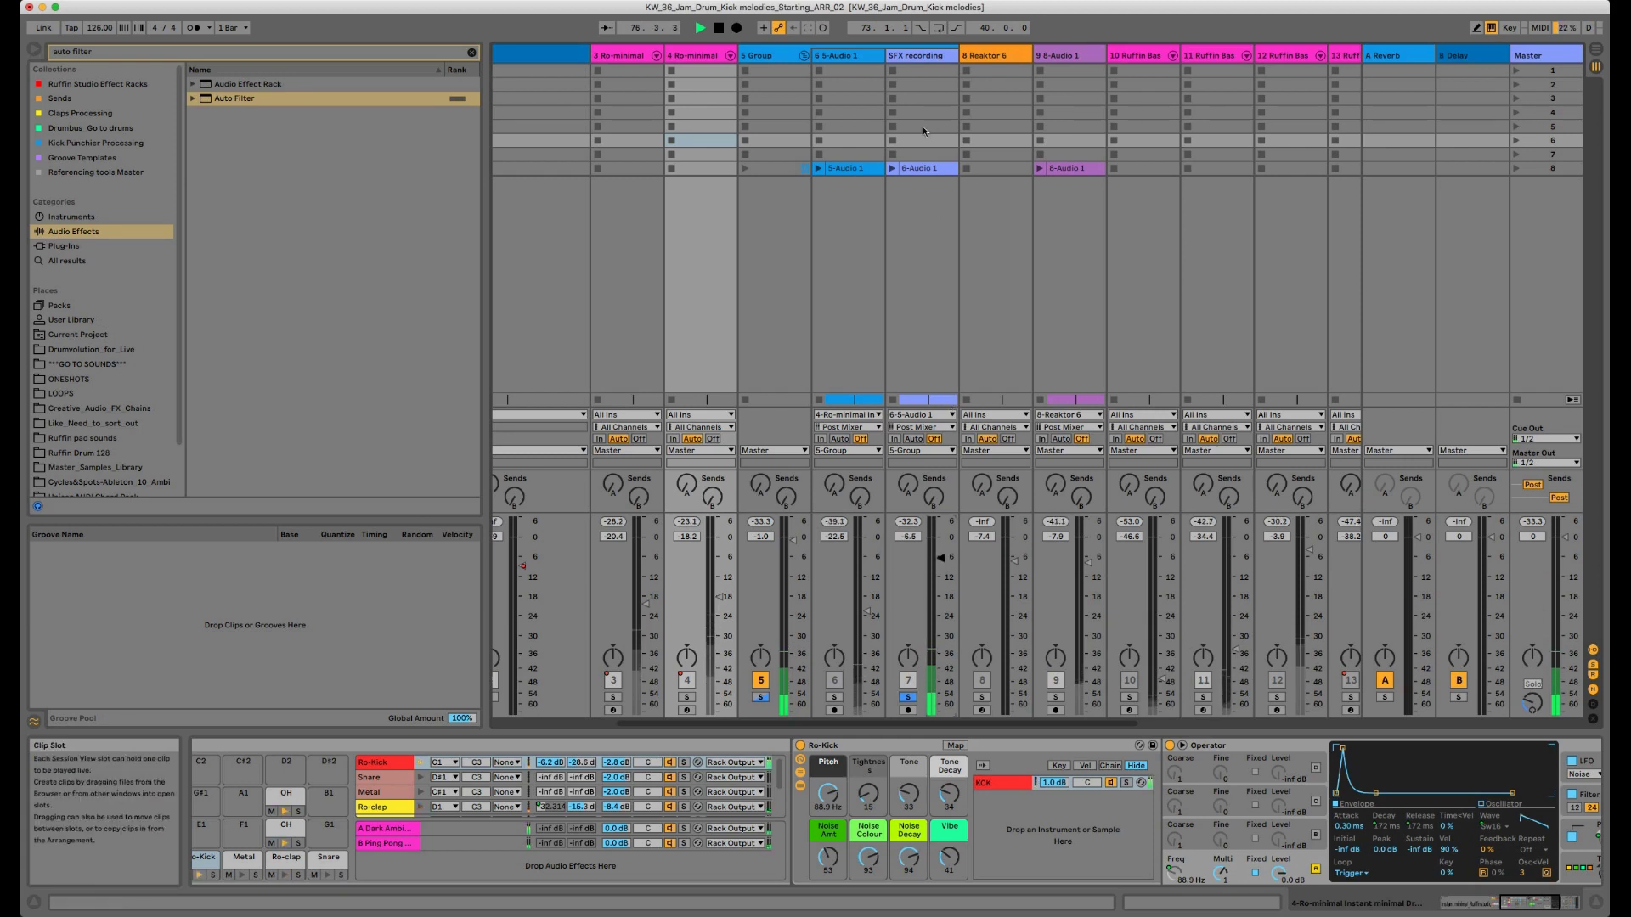
Step: Check the devices of track 5 Group and SFX recording, unsolo SFX recording and stop playback
click(790, 57)
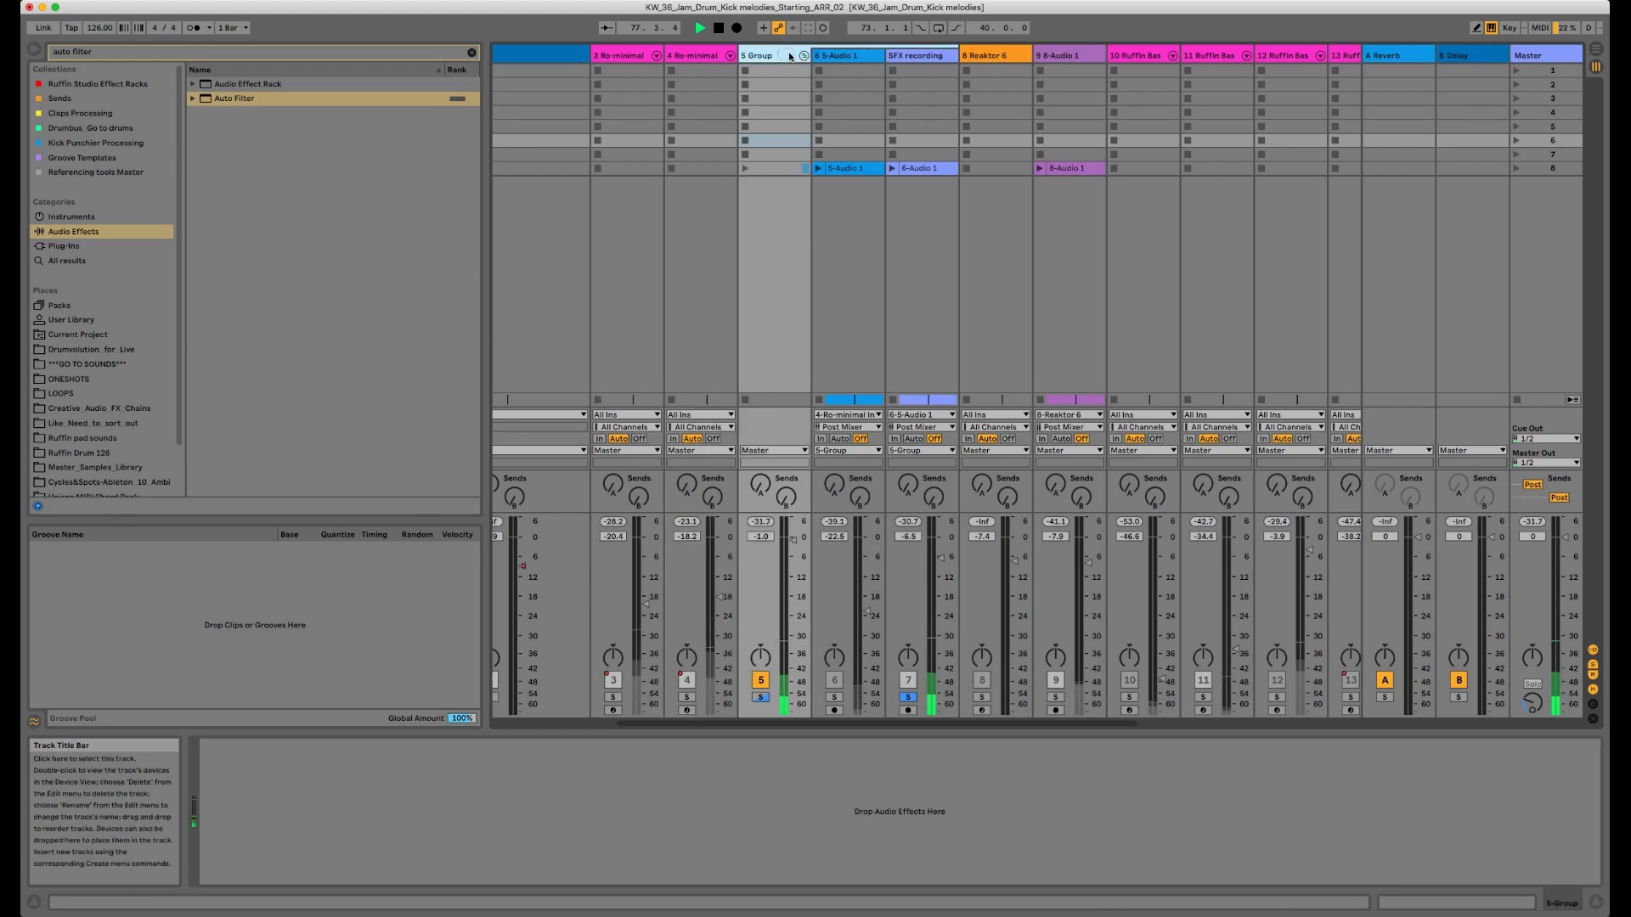
click(928, 58)
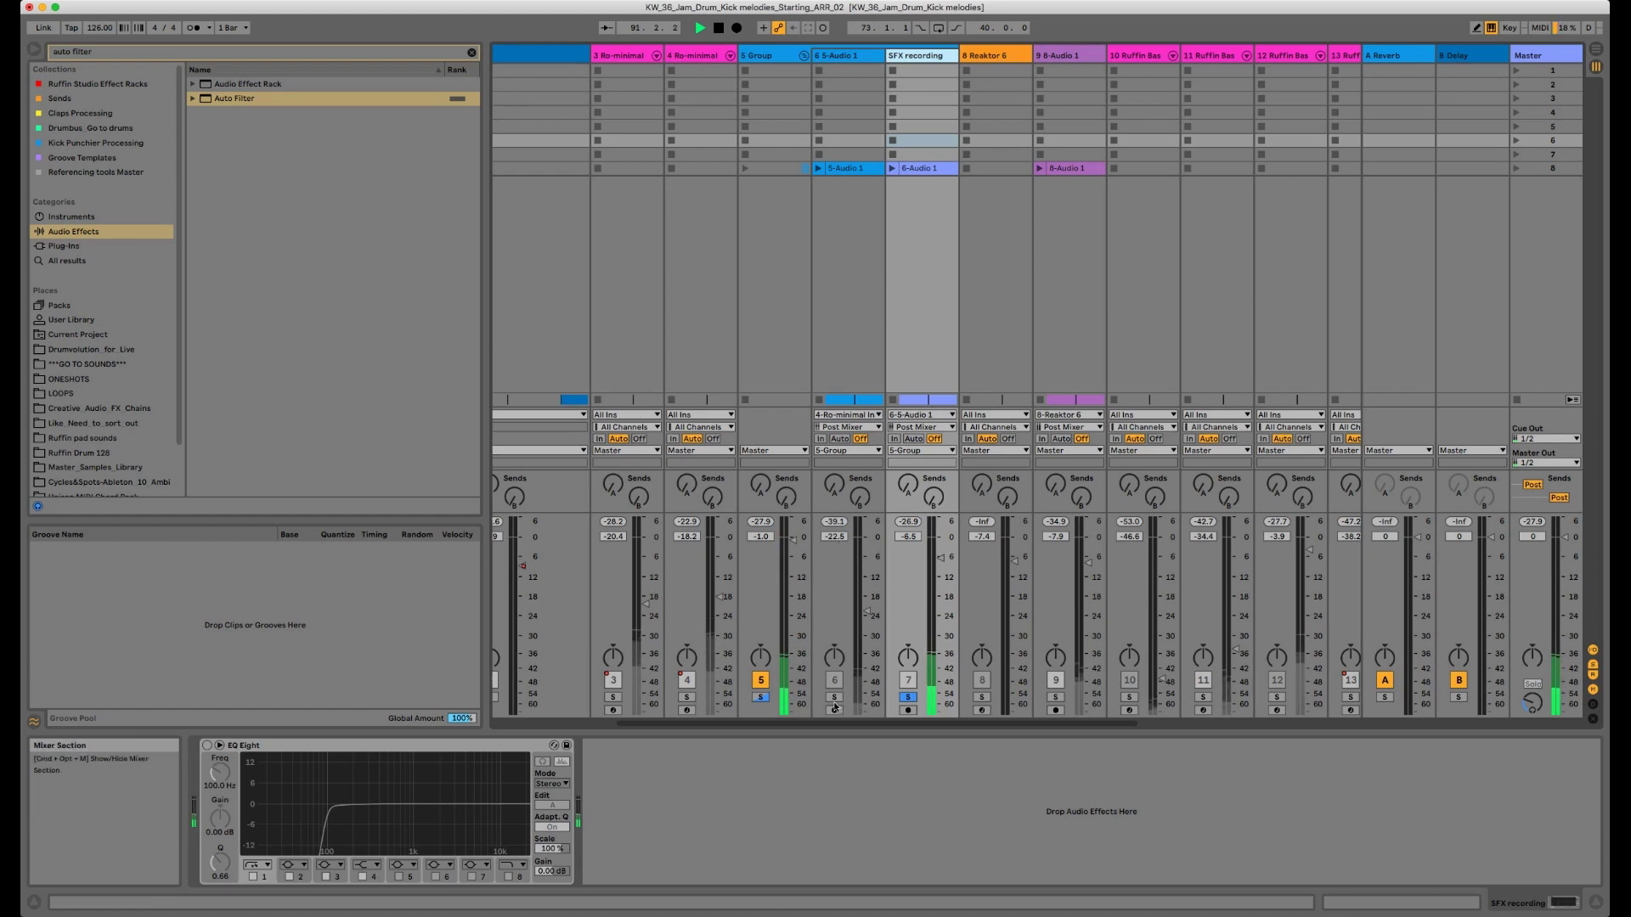
click(908, 698)
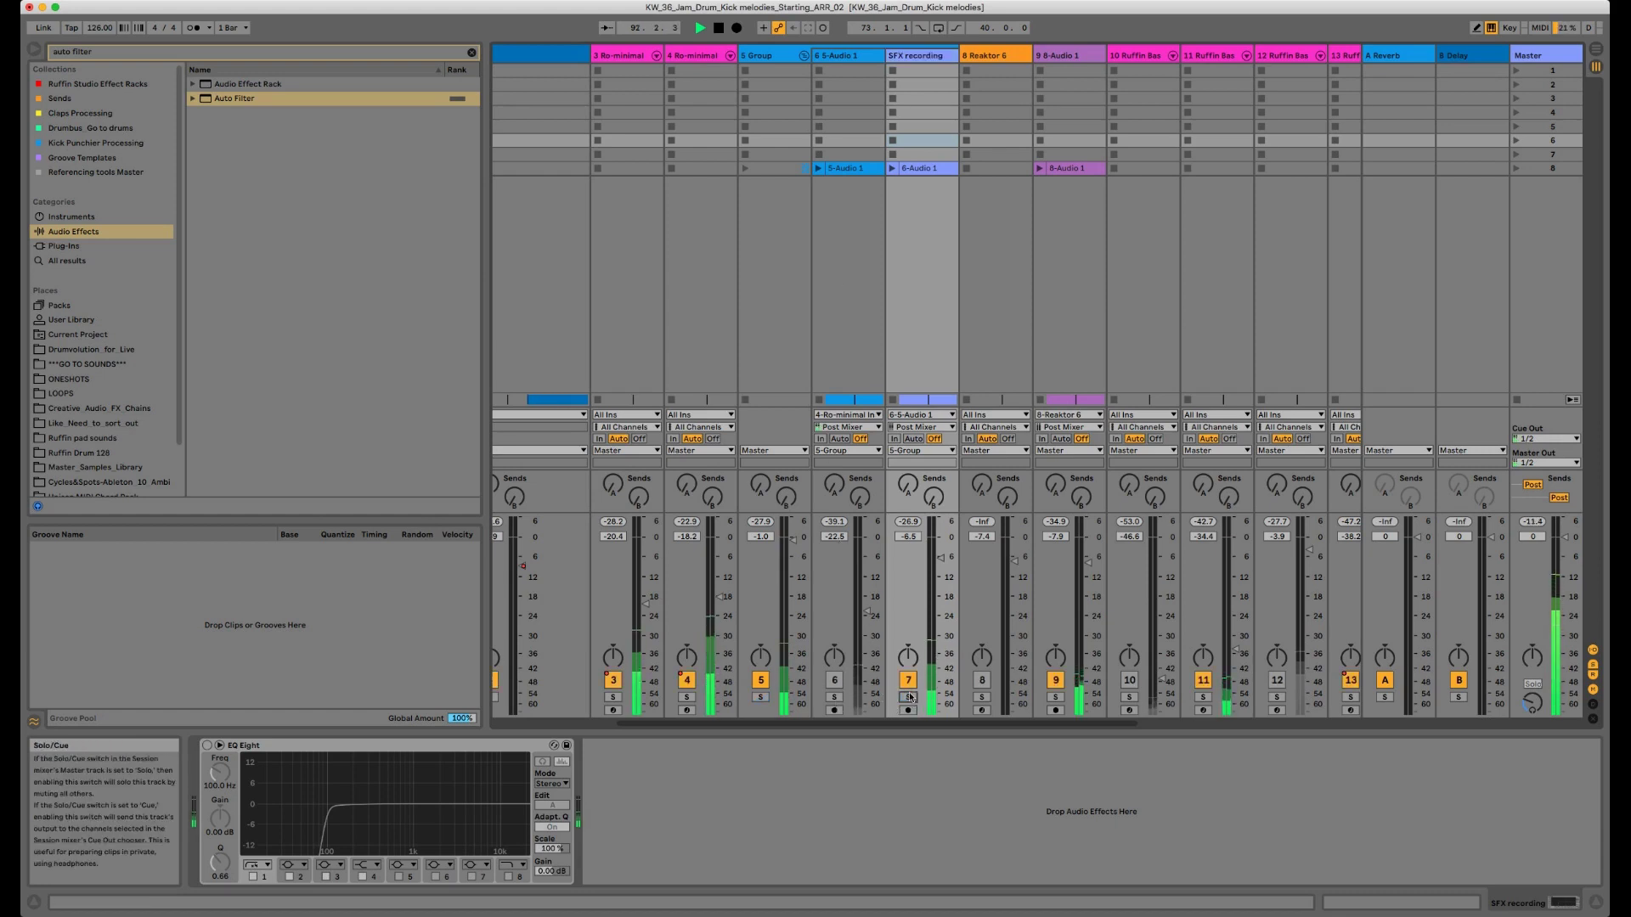
key(space)
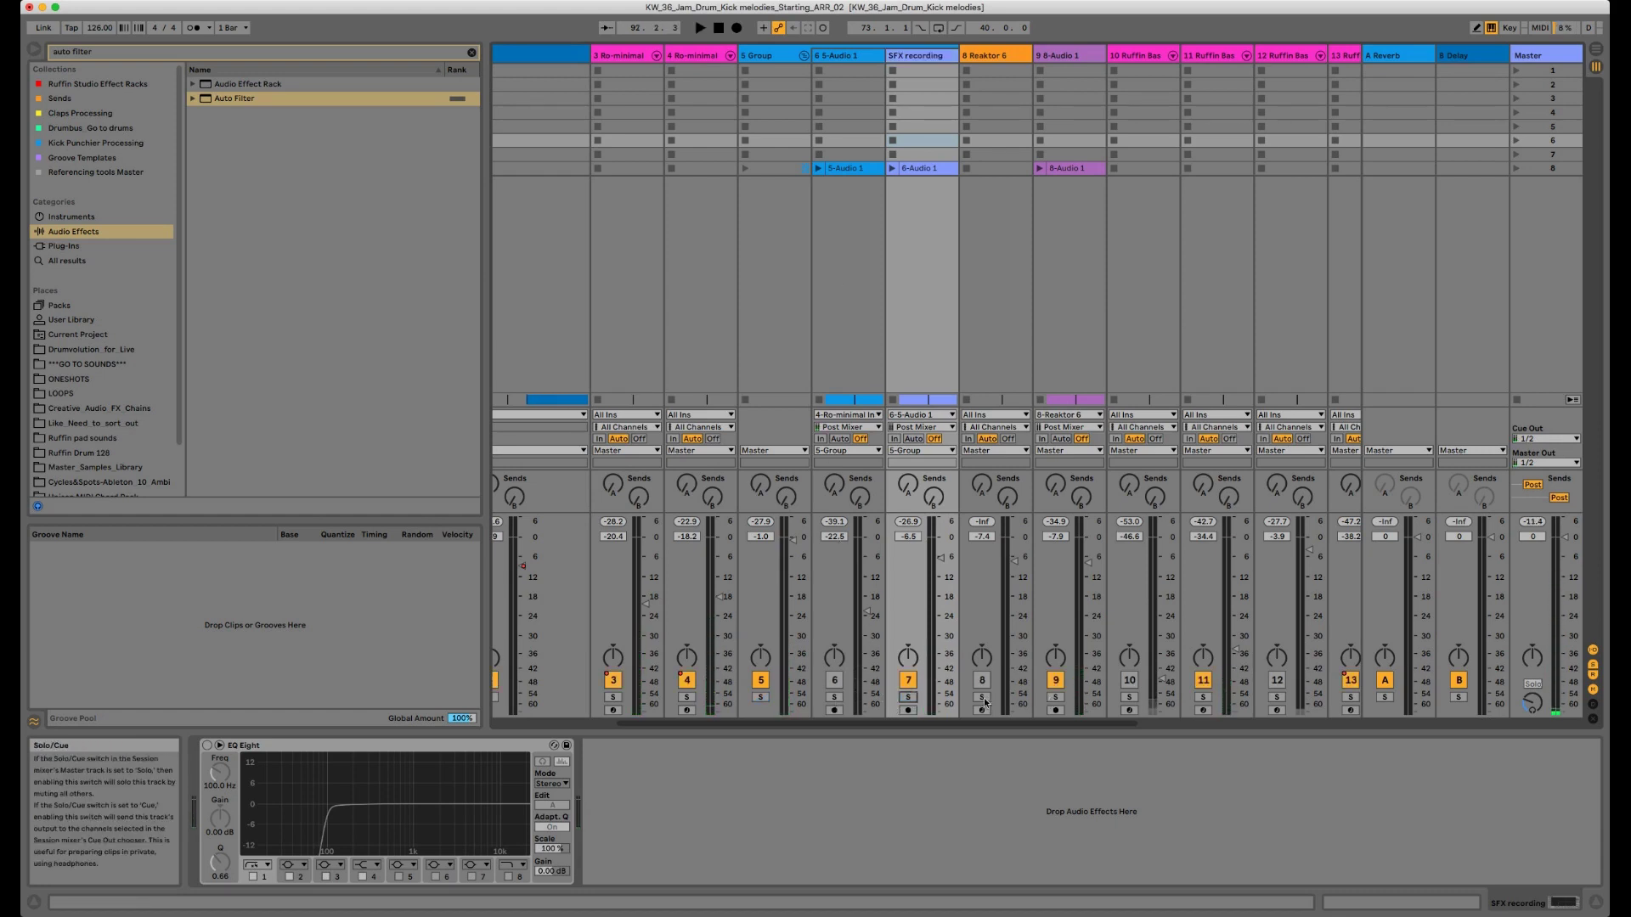
Step: Solo track 9, open its audio clip in scene 8 to show the waveform, and launch the clip
click(1053, 698)
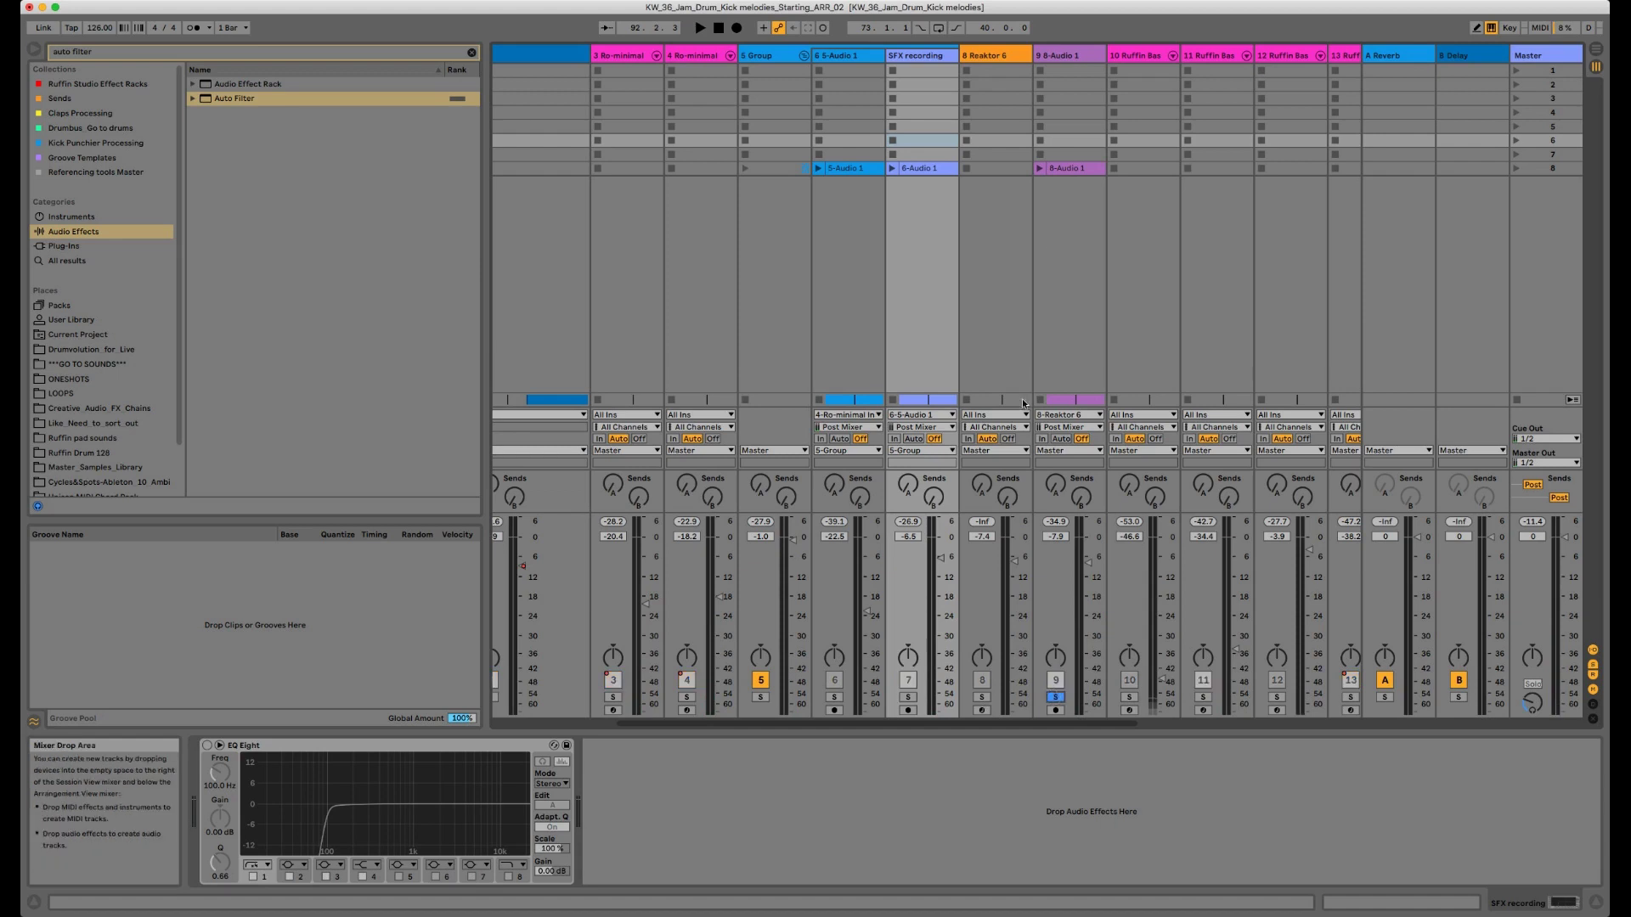
click(1053, 169)
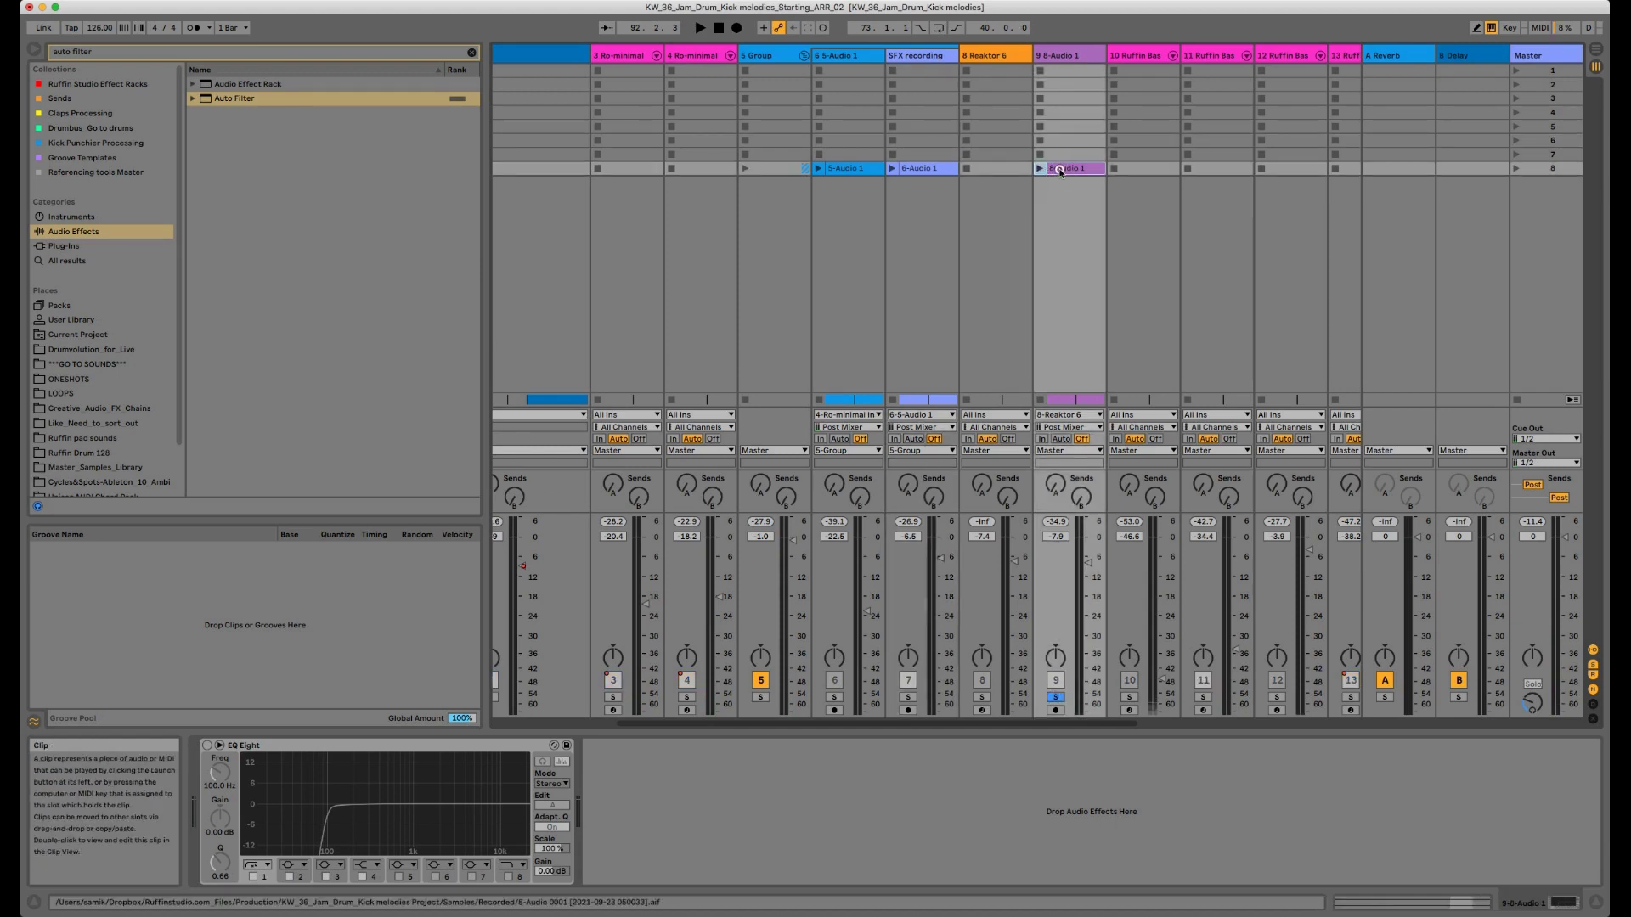
double_click(1058, 169)
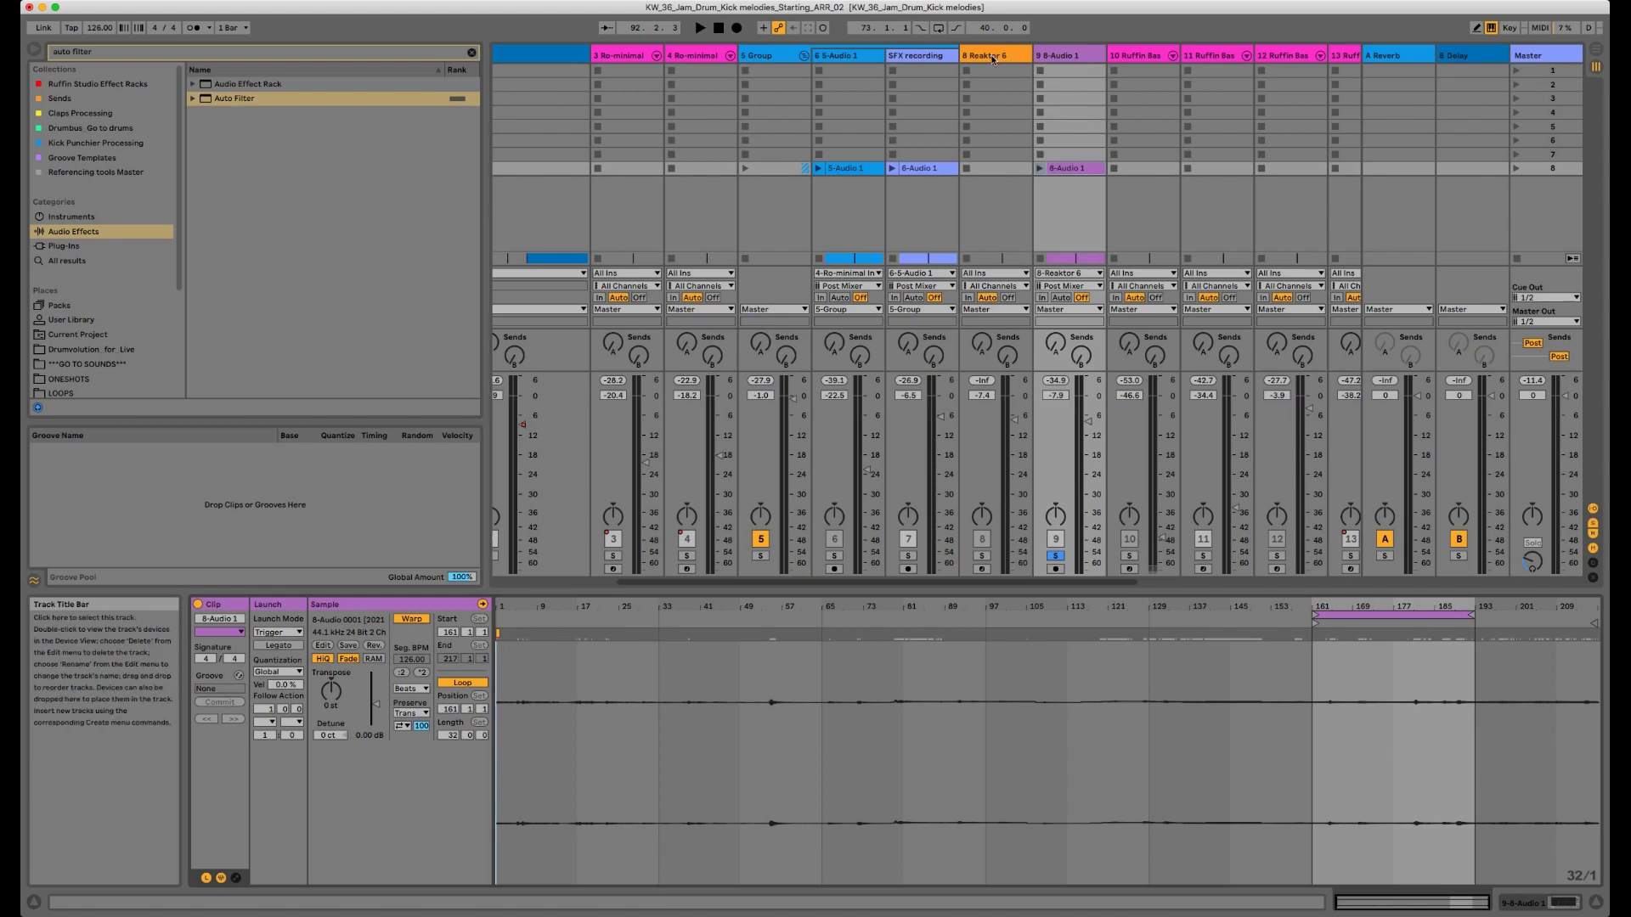
click(998, 169)
click(1053, 170)
click(1040, 169)
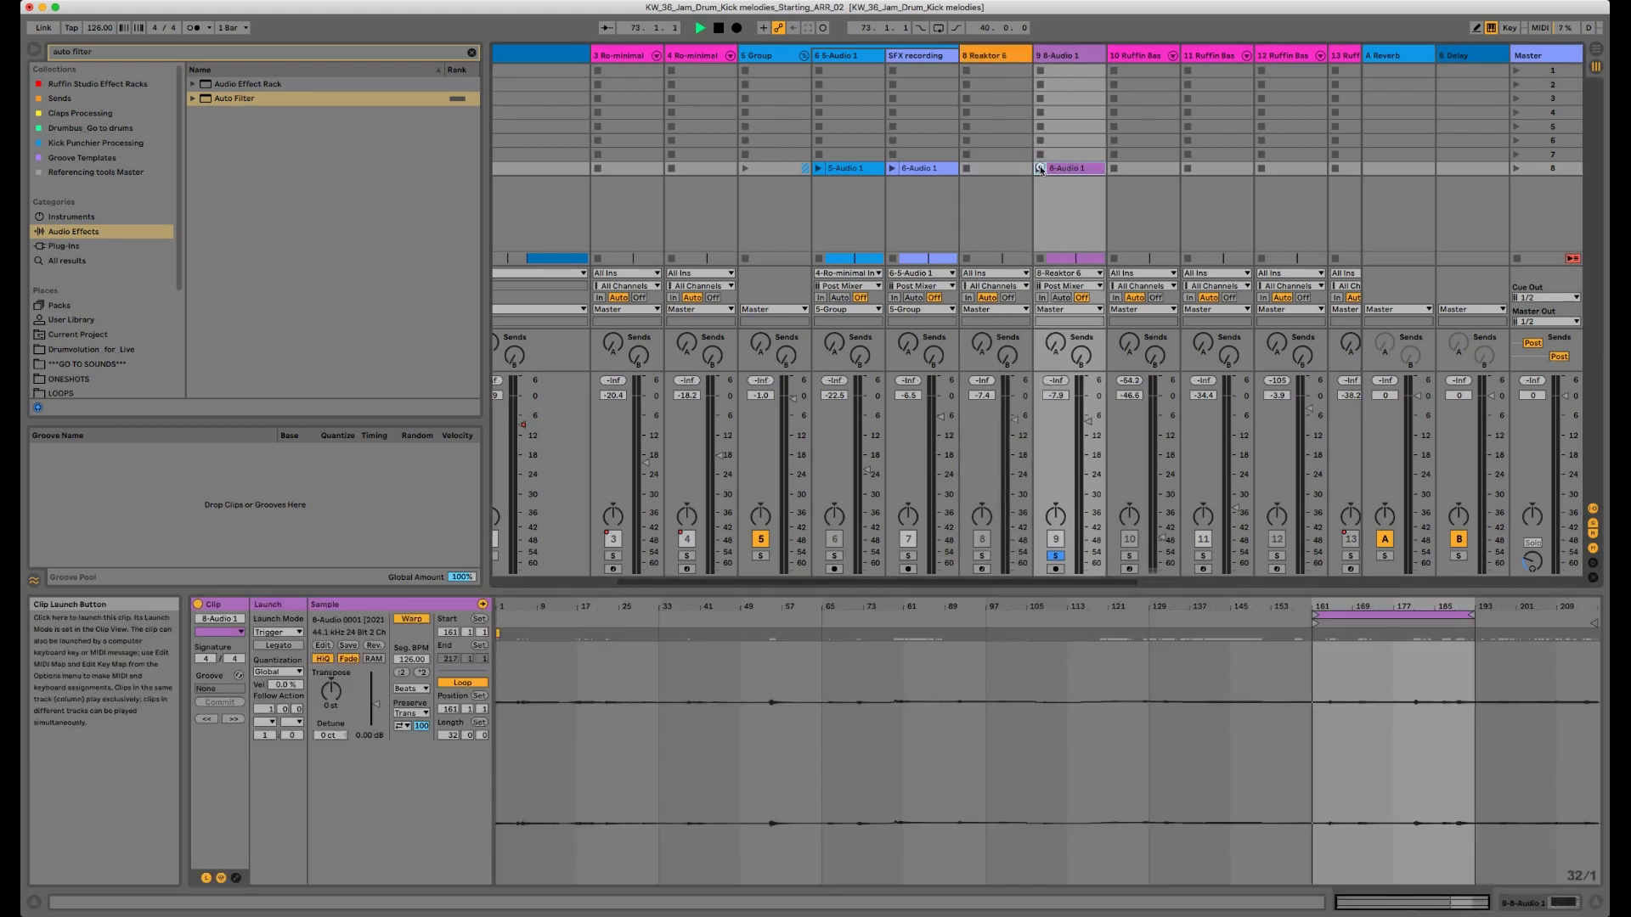
Step: Try track 9's volume at about -4 dB, and lower it to about -8.8 dB while the clip plays
drag(1084, 430, 1084, 418)
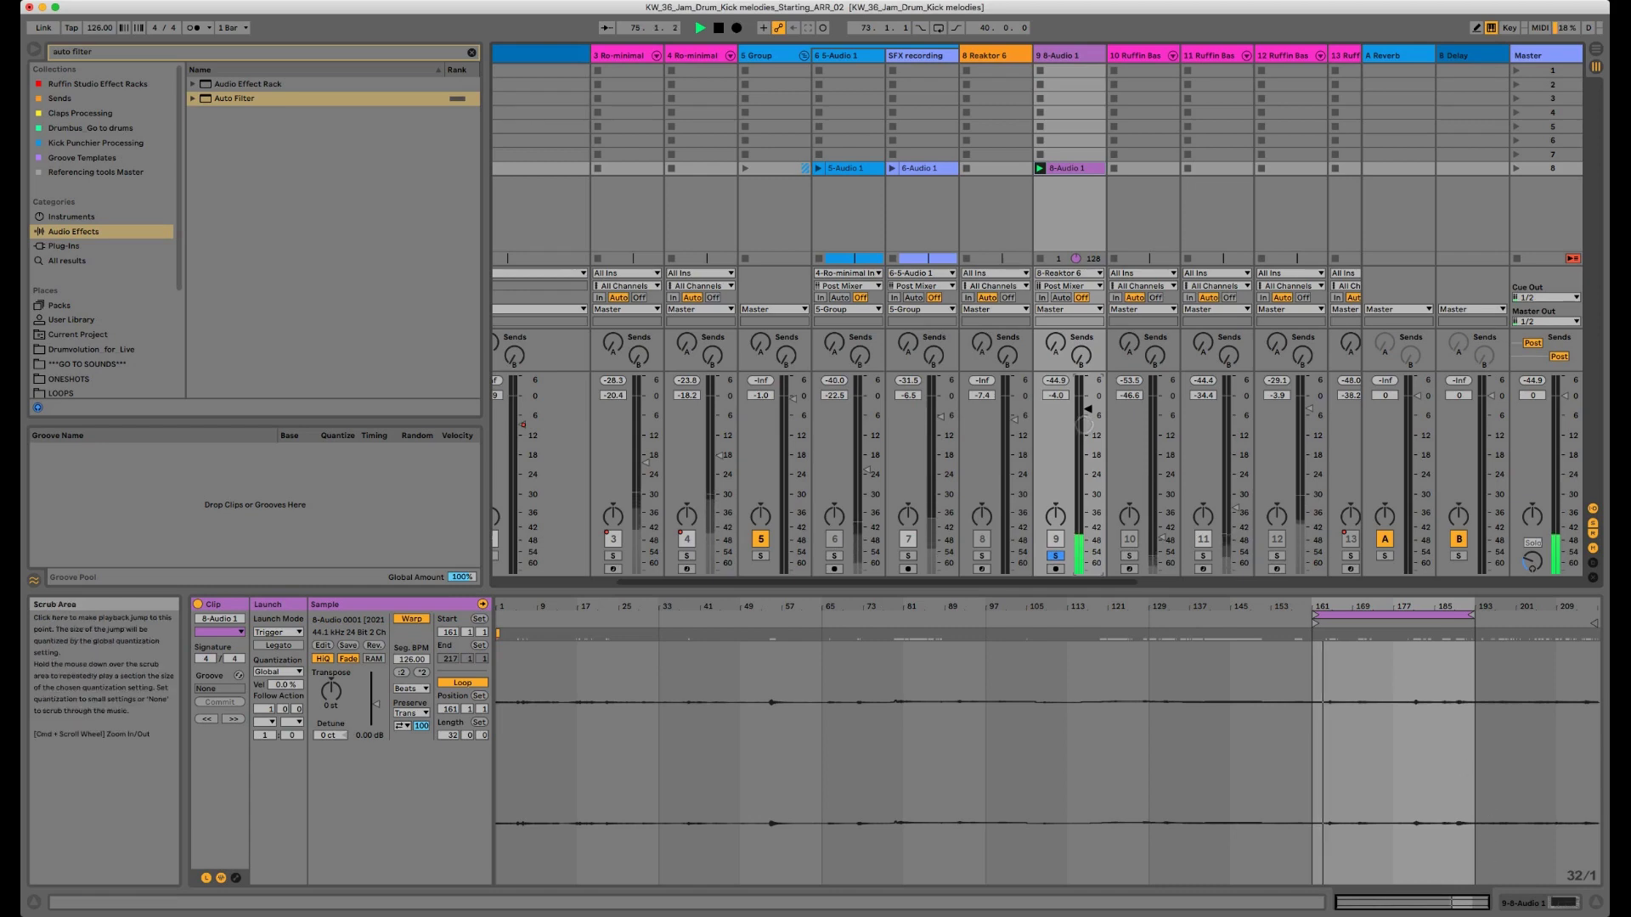
click(1419, 905)
click(1419, 906)
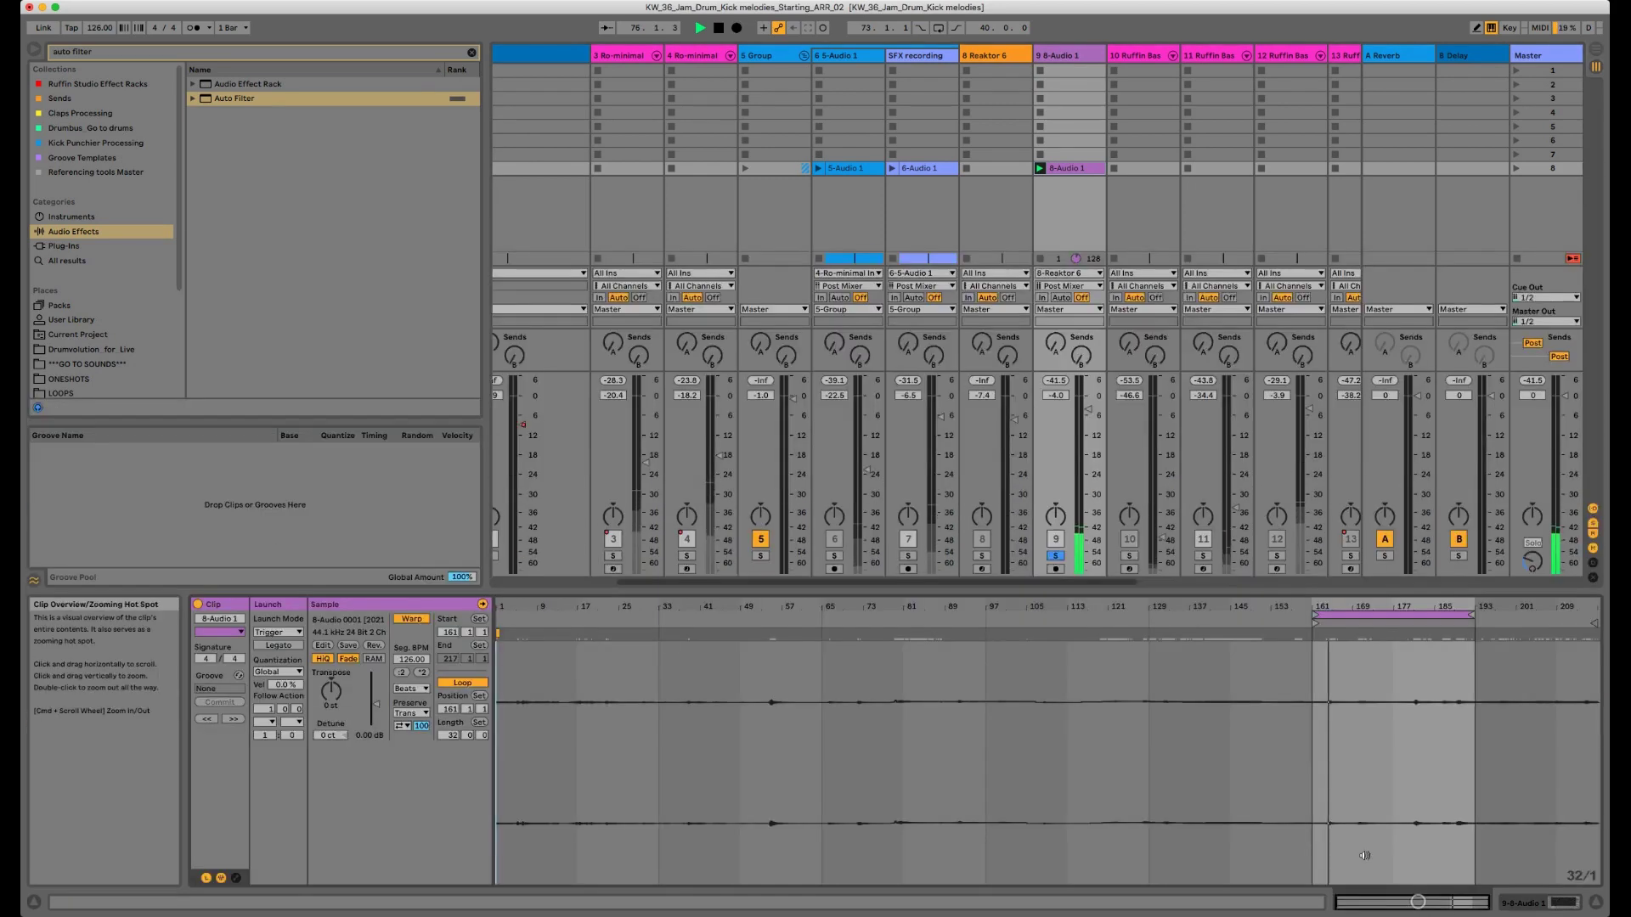
key(super+z)
drag(1084, 412, 1084, 411)
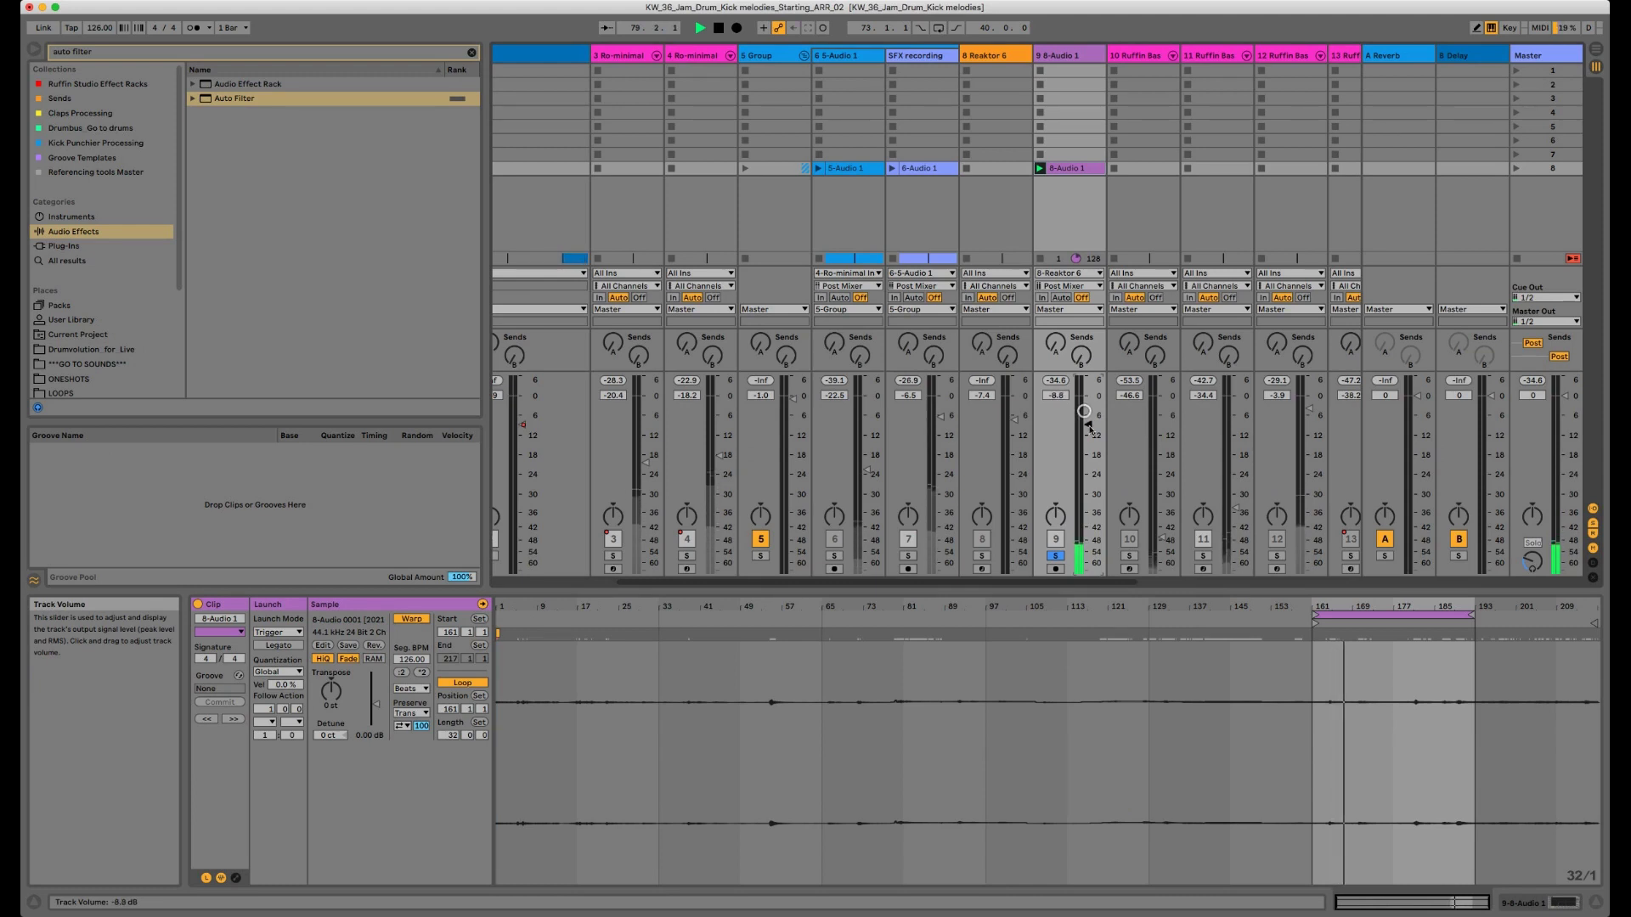
Step: Check track 9's recorded audio in the Arrangement and return to the Session view
key(Tab)
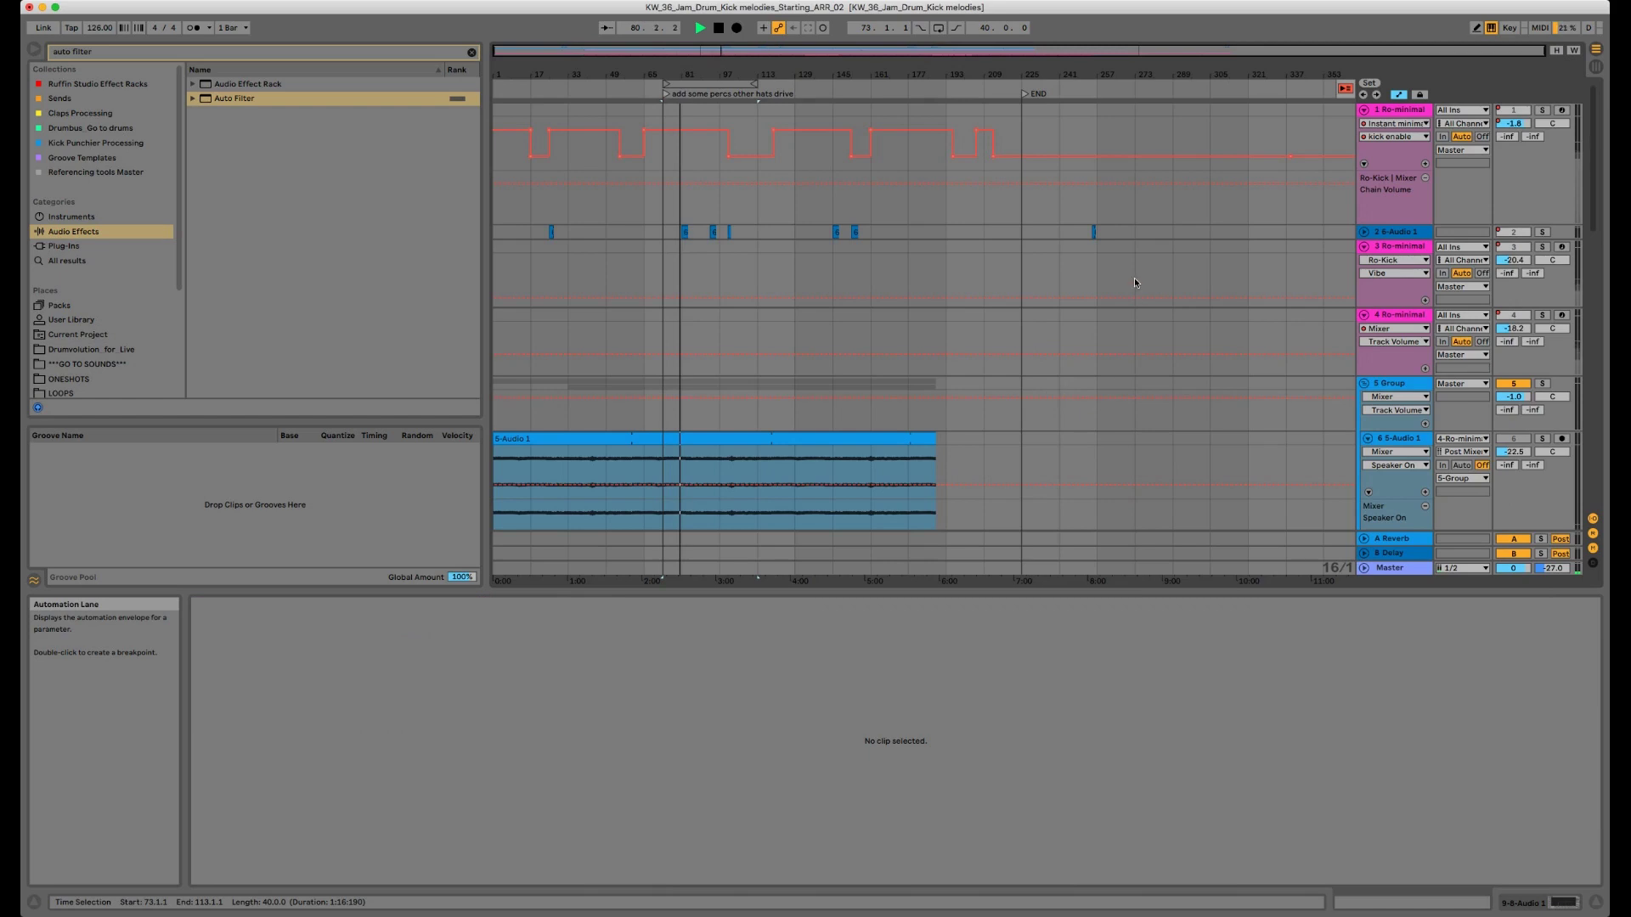
scroll(1134, 278, down, 2)
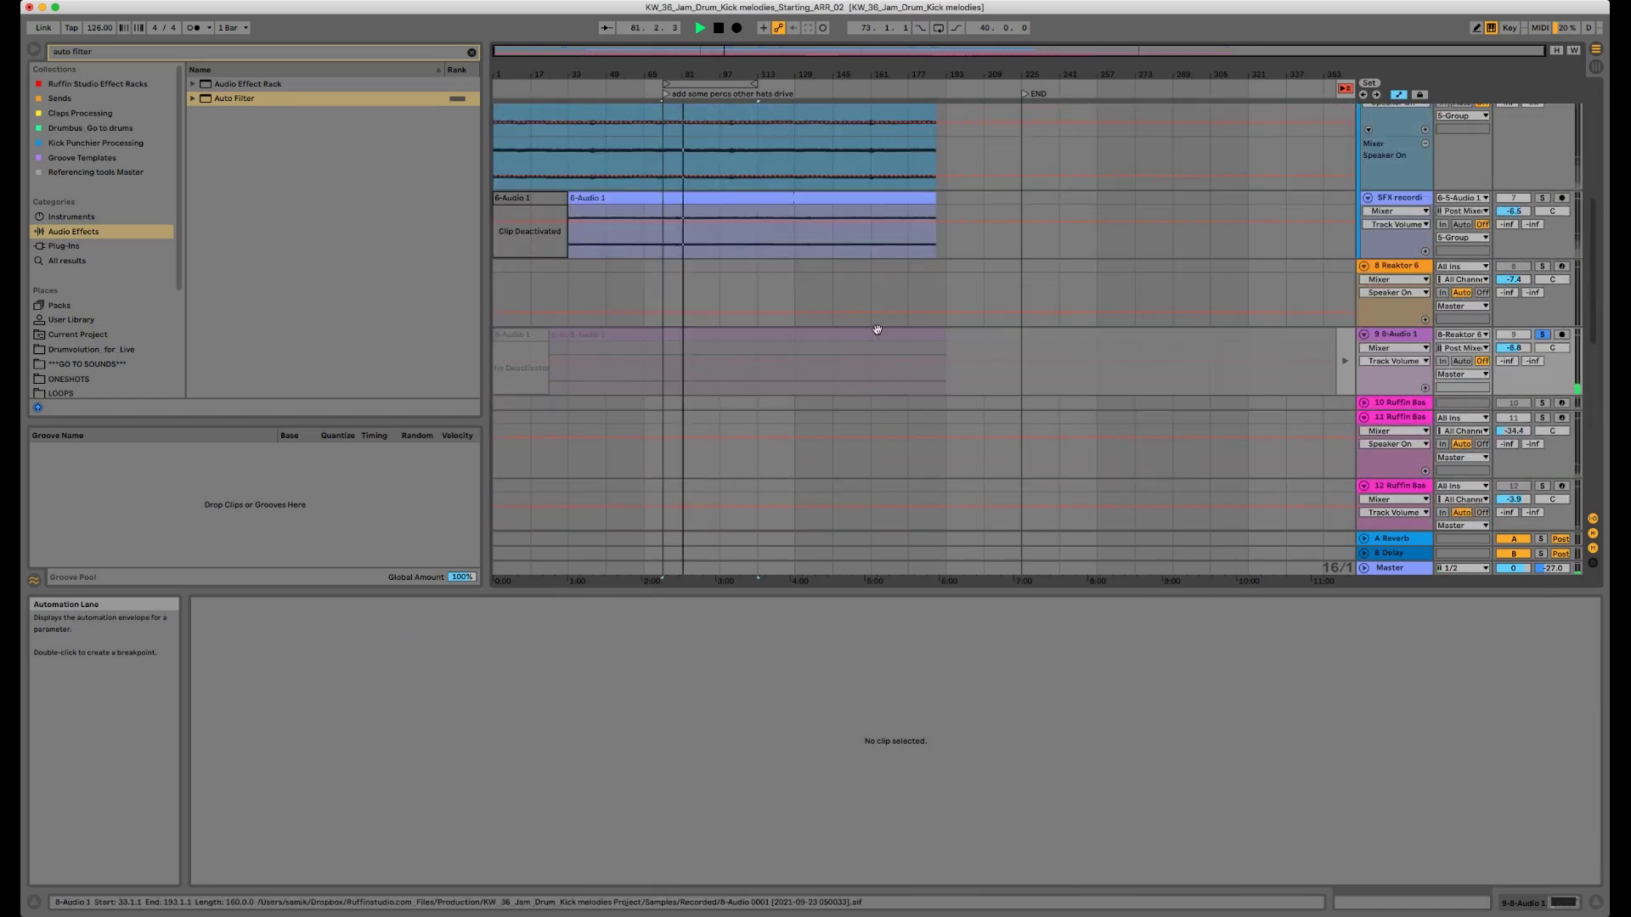
key(Tab)
Step: Unsolo track 9 and balance it against the full mix by setting its volume to about -10.2 dB
drag(1084, 425, 1085, 427)
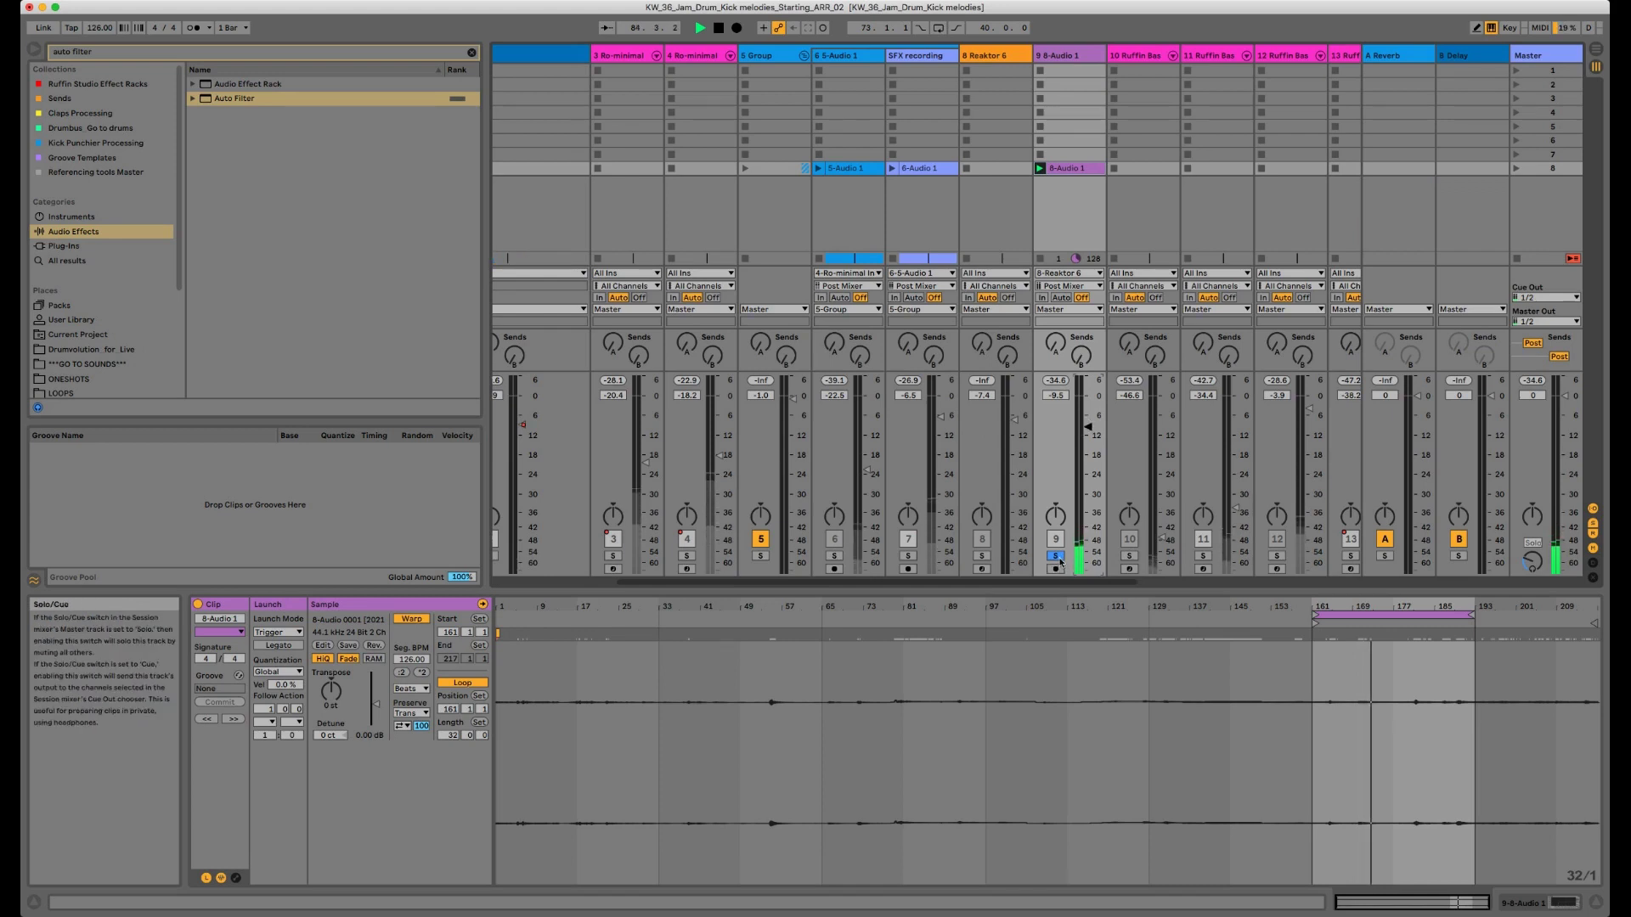
click(1058, 558)
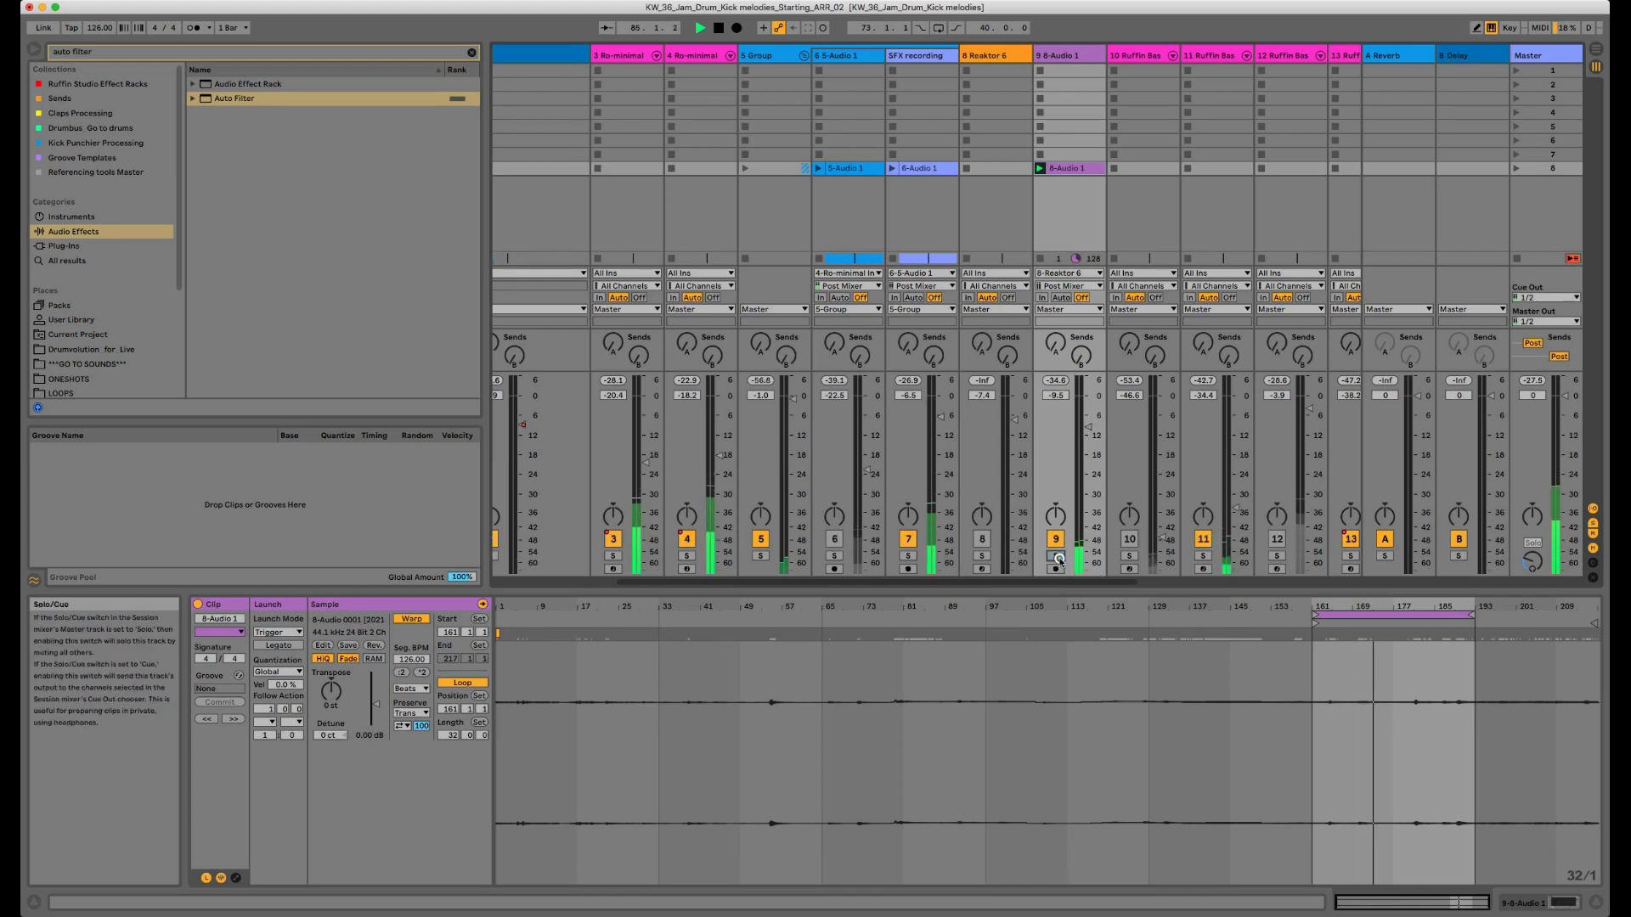
click(1083, 426)
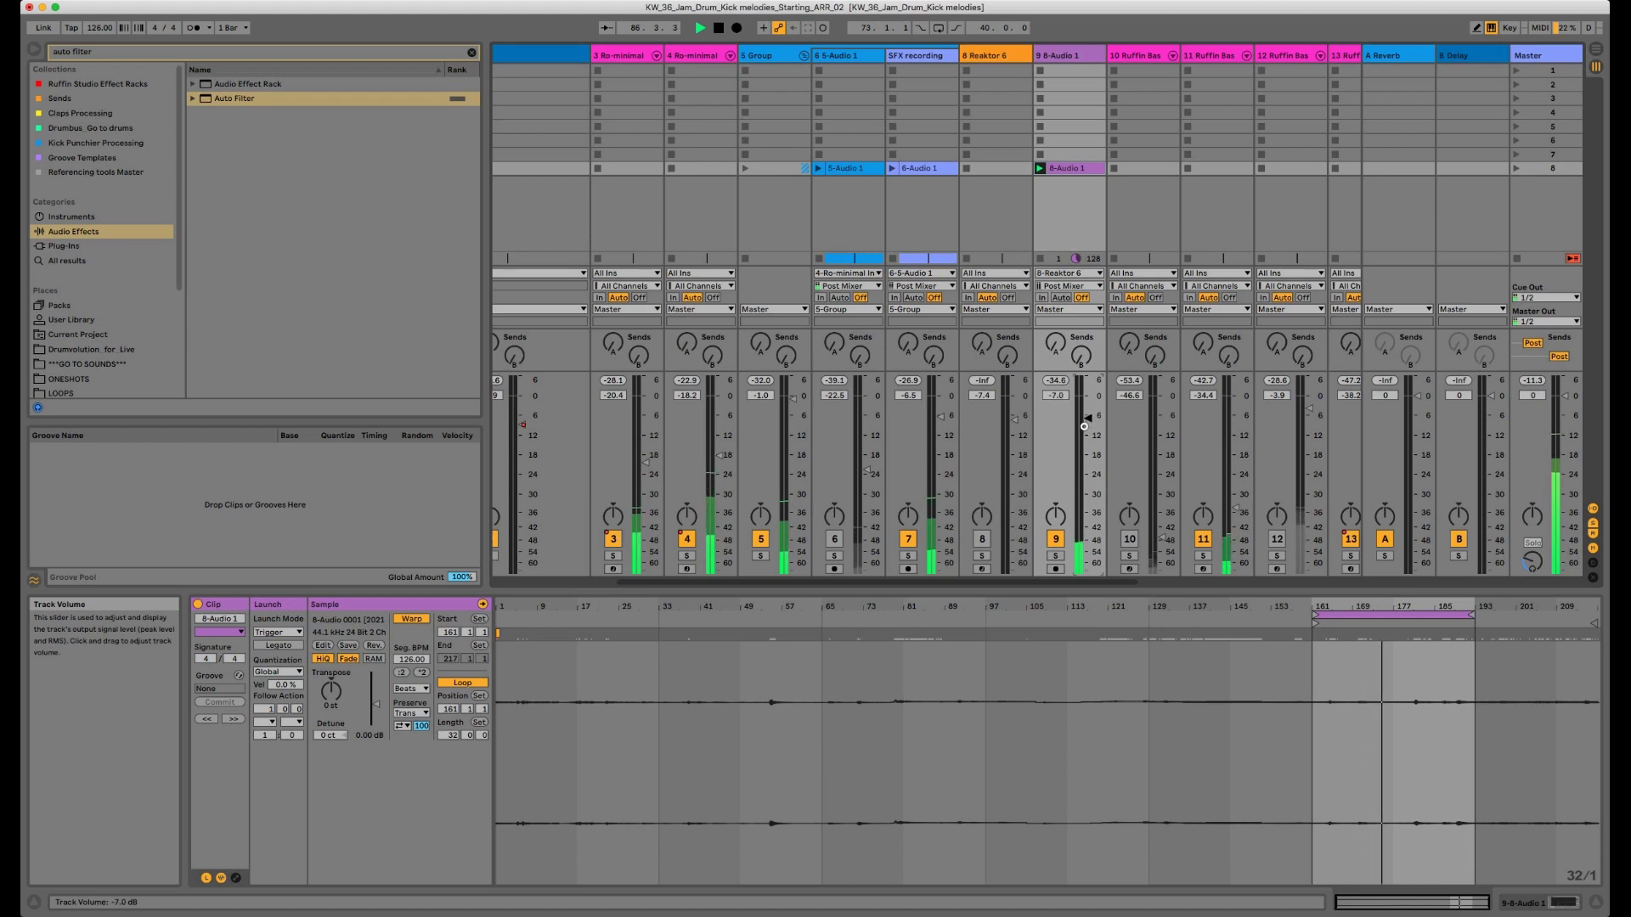
scroll(1084, 426, down, 2)
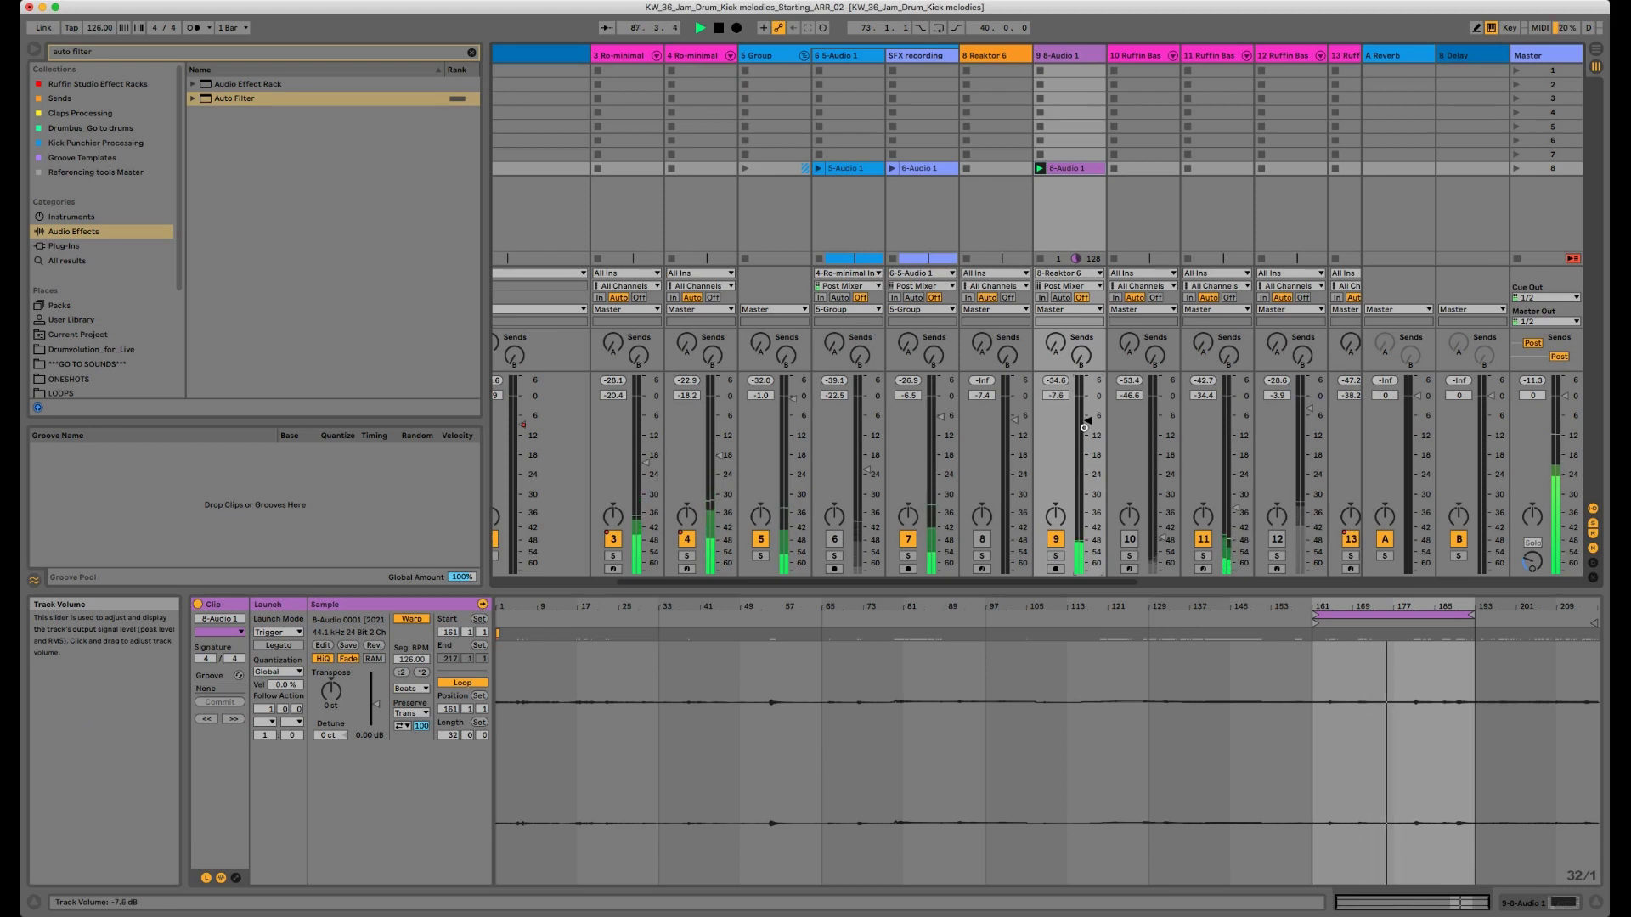
scroll(1084, 427, down, 1)
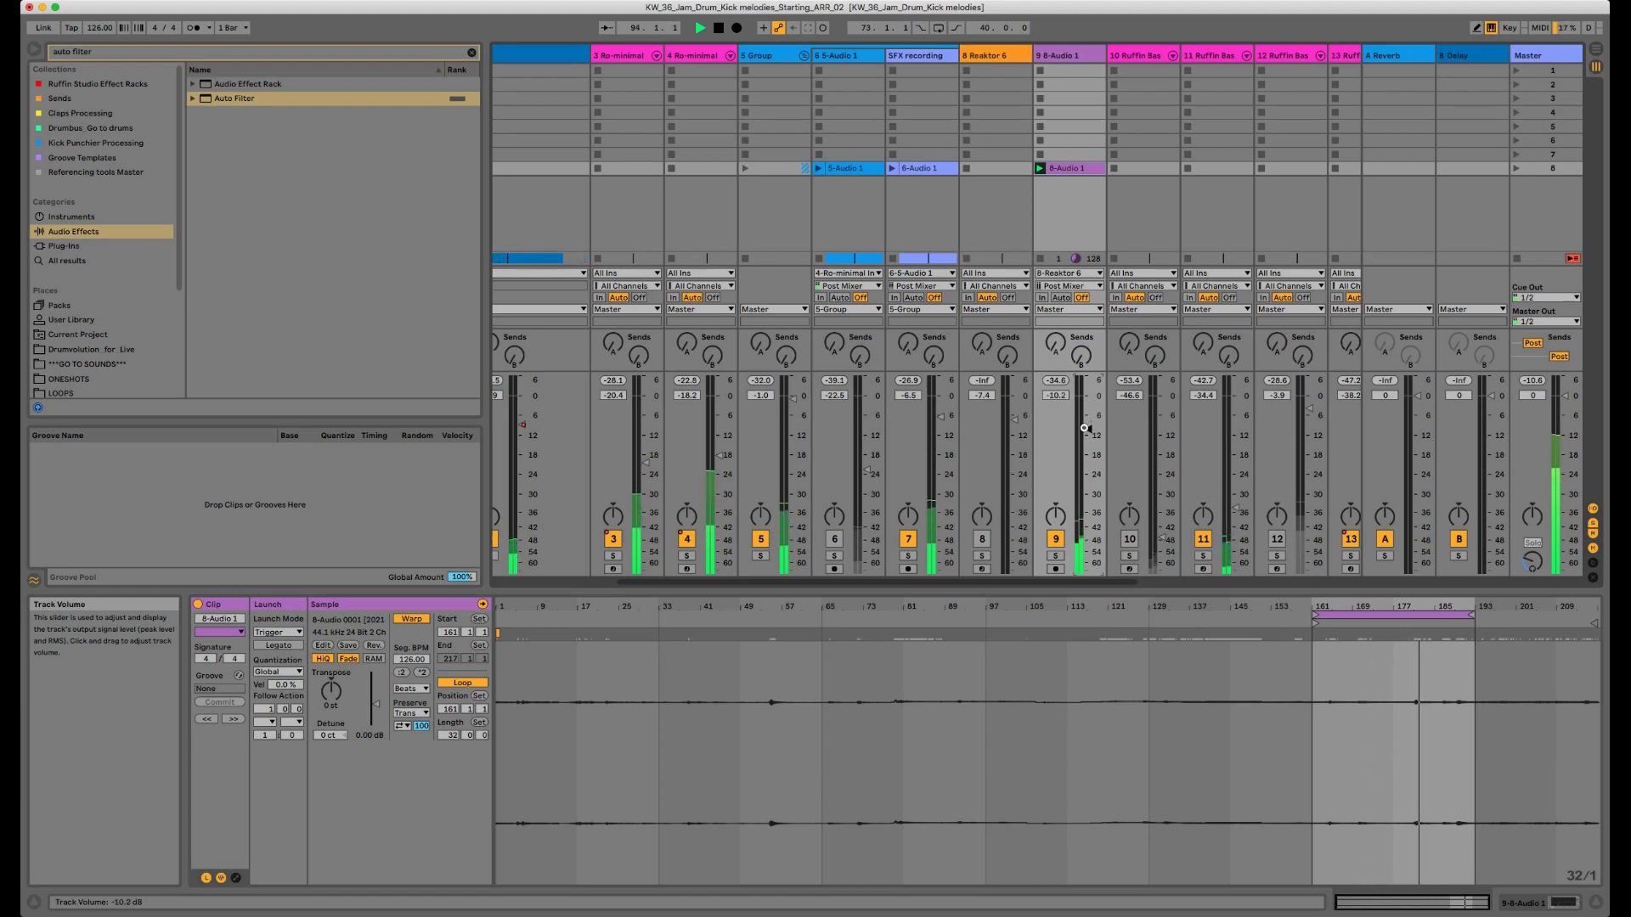
Step: Lower track 9's volume further in the full mix
drag(1084, 427, 1070, 570)
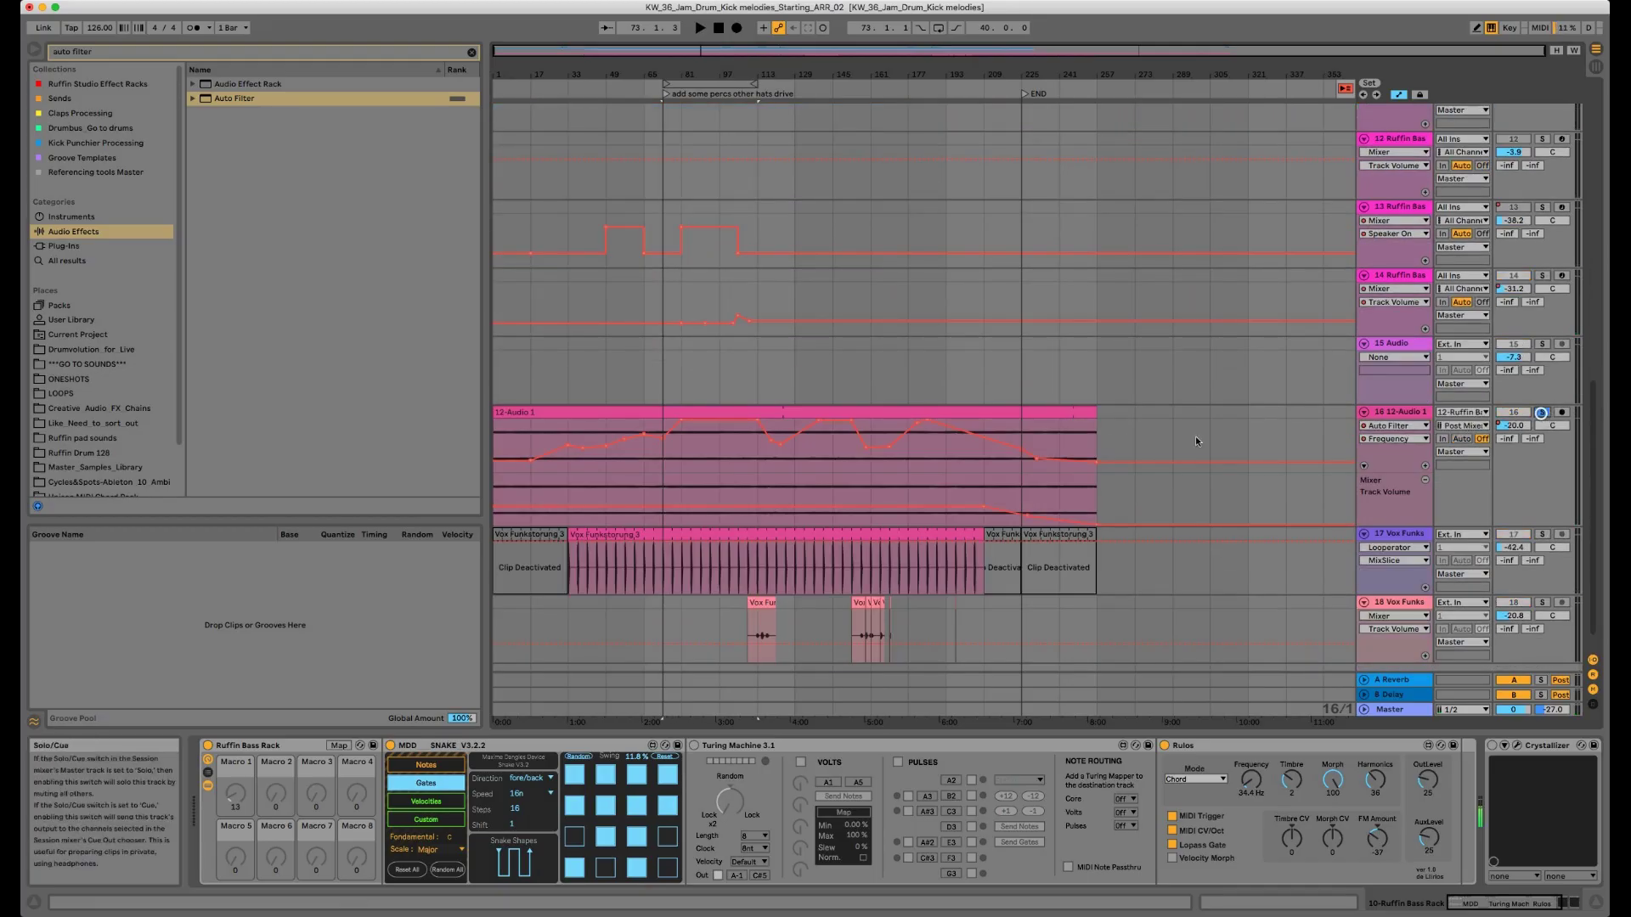
Step: Solo track 16 in the Arrangement, select its recorded audio clip, and play it from bar 17 and from bar 49
click(1540, 413)
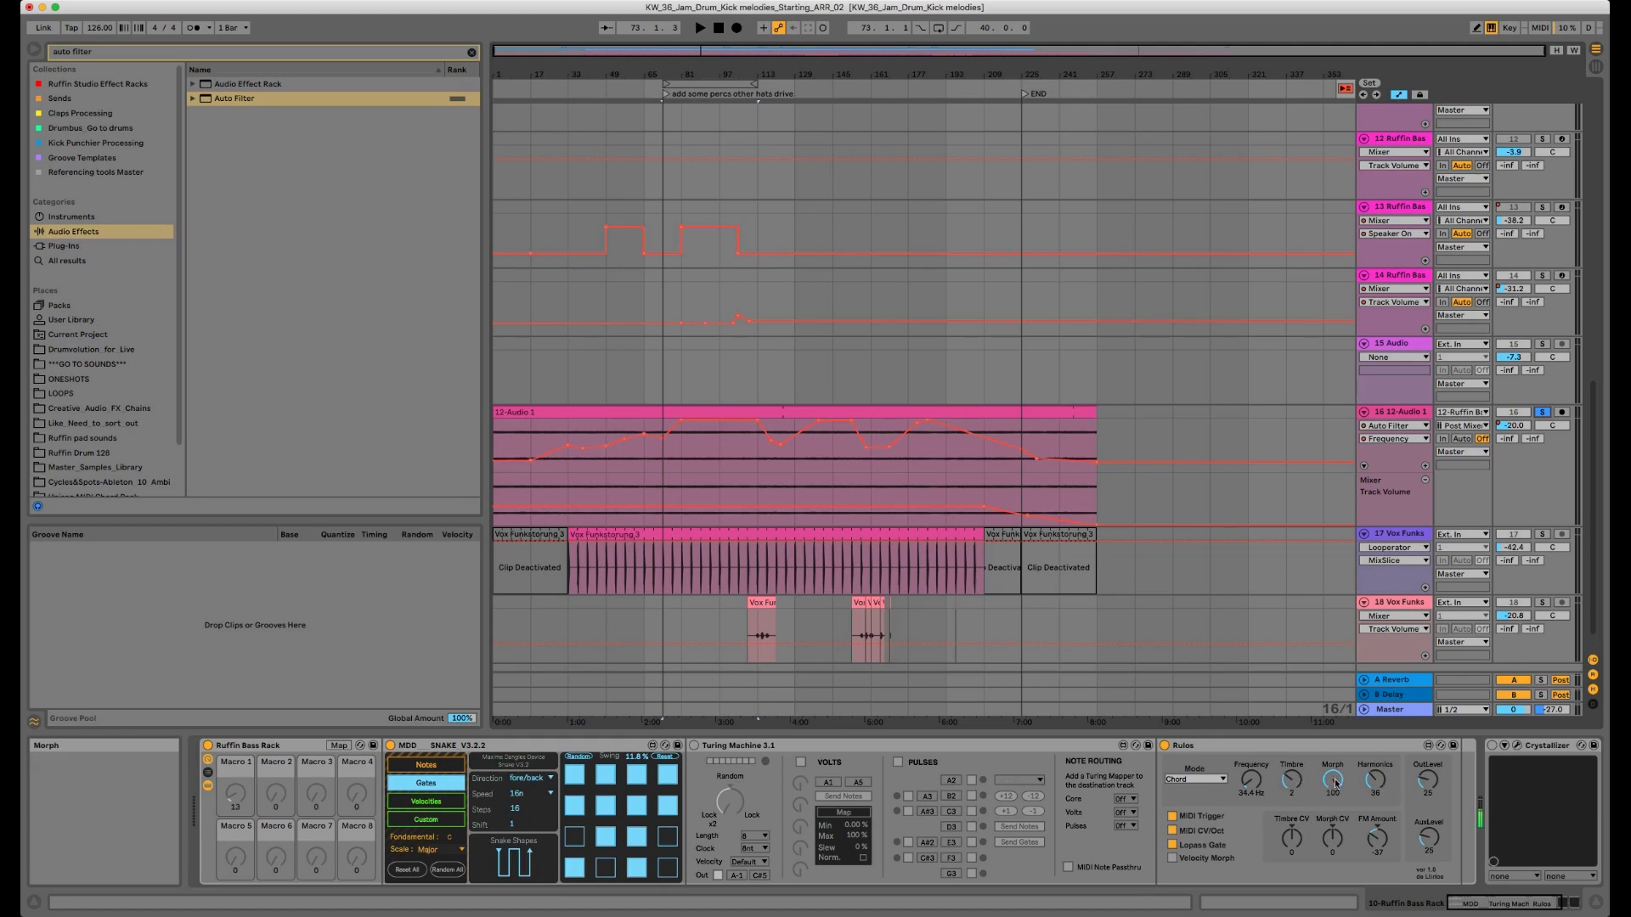
click(1060, 413)
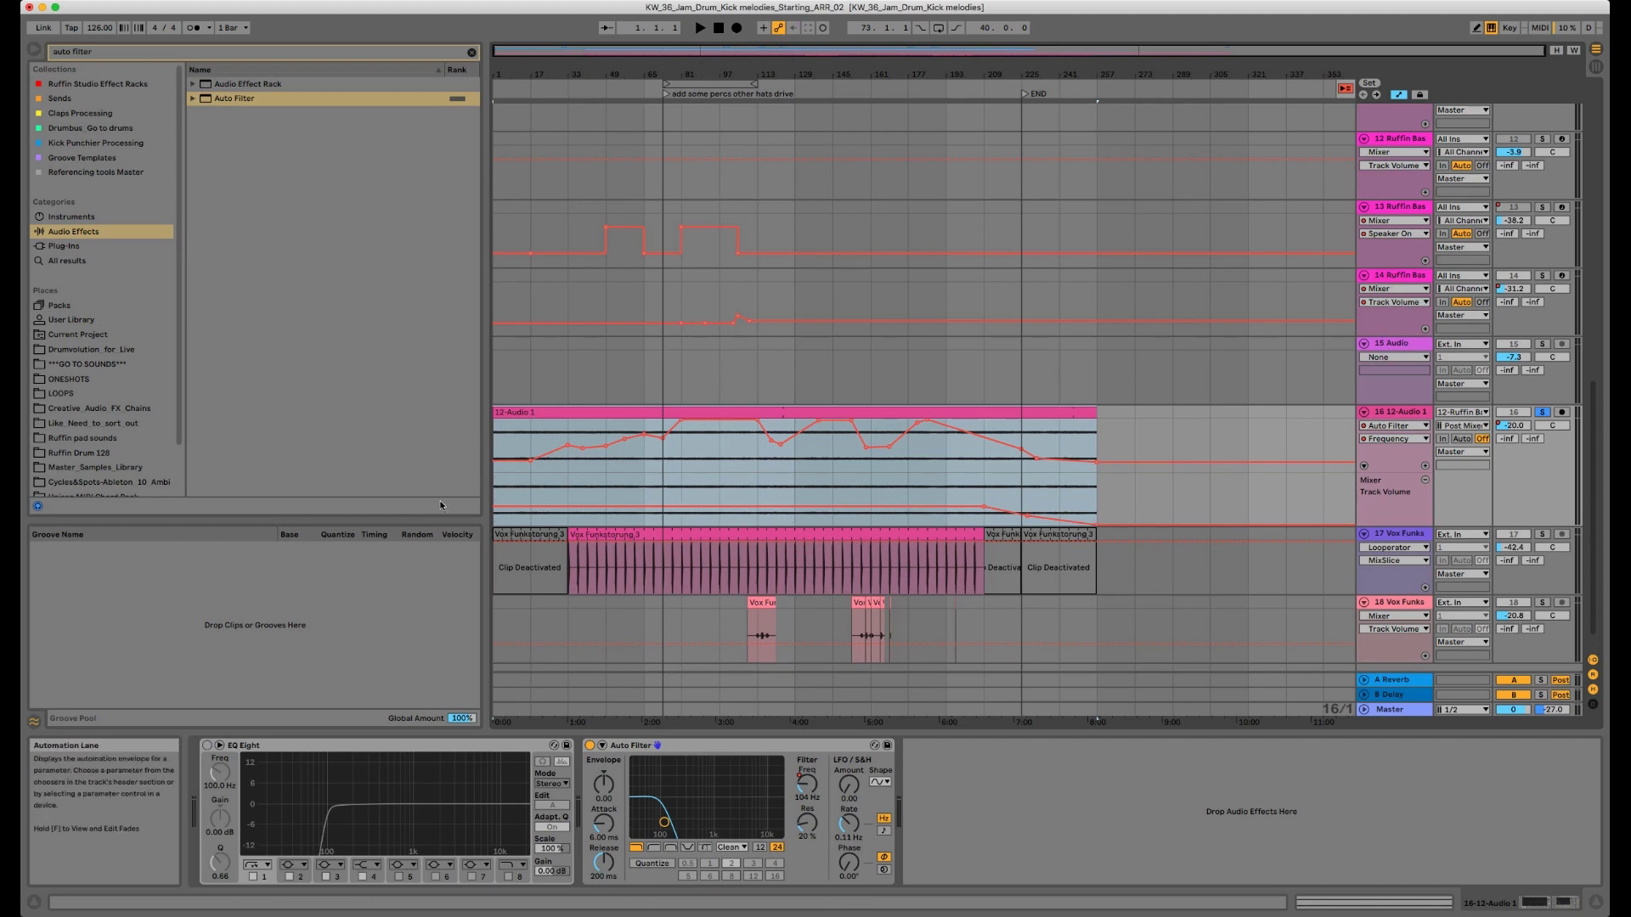
click(527, 430)
key(space)
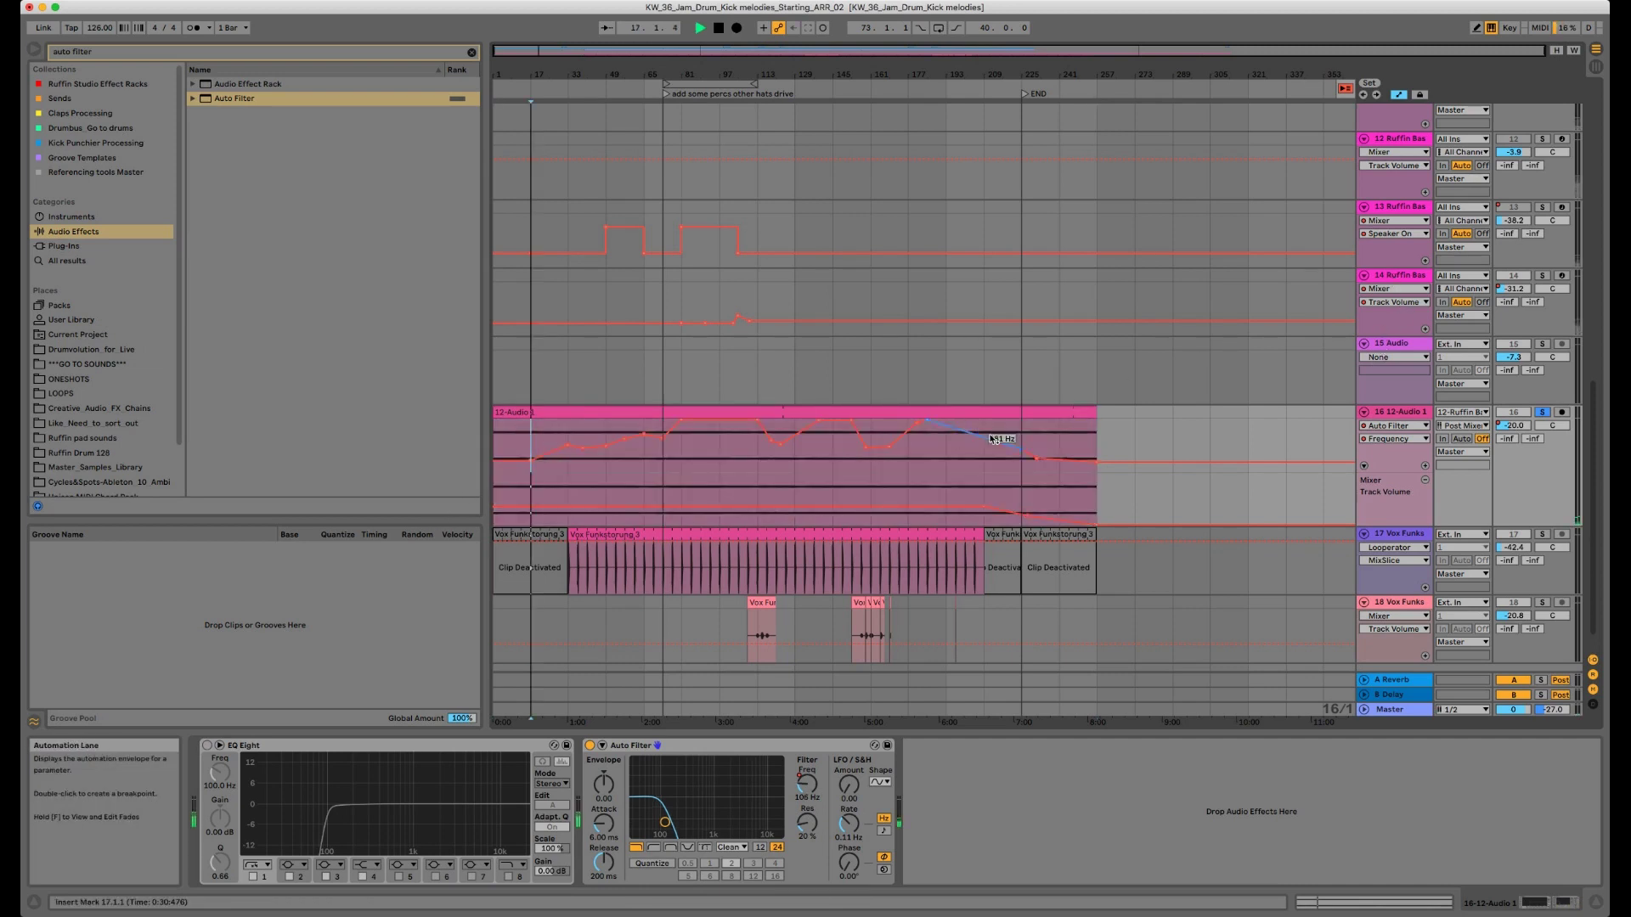
click(604, 469)
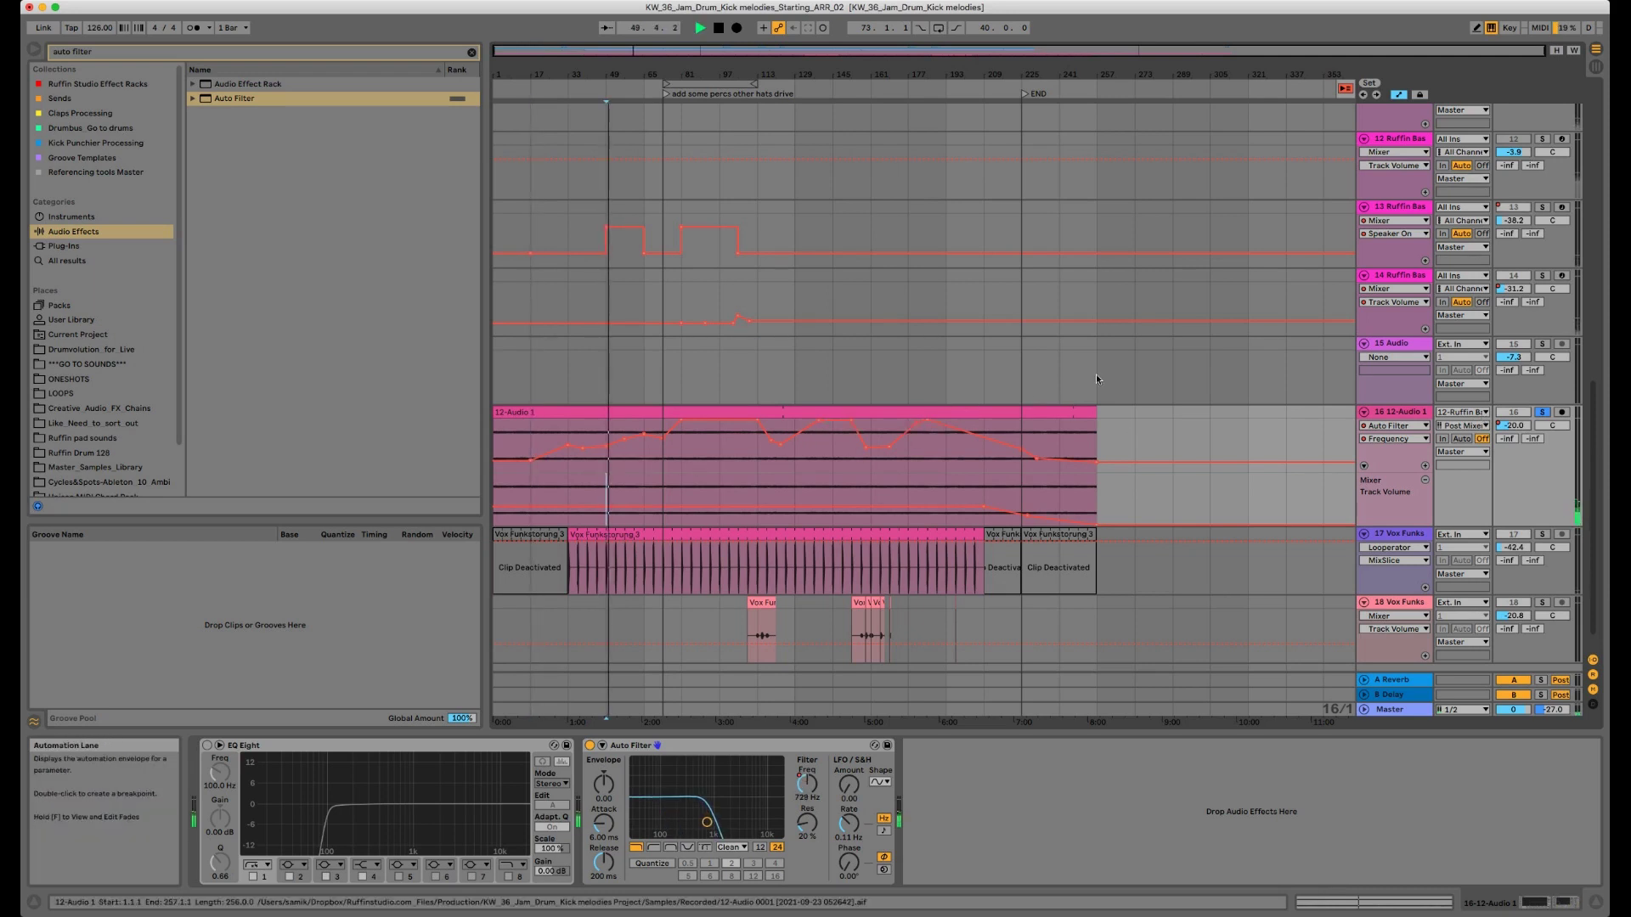
Step: Compare the device chains of tracks 14 and 13 while track 16's recording keeps playing
click(1402, 279)
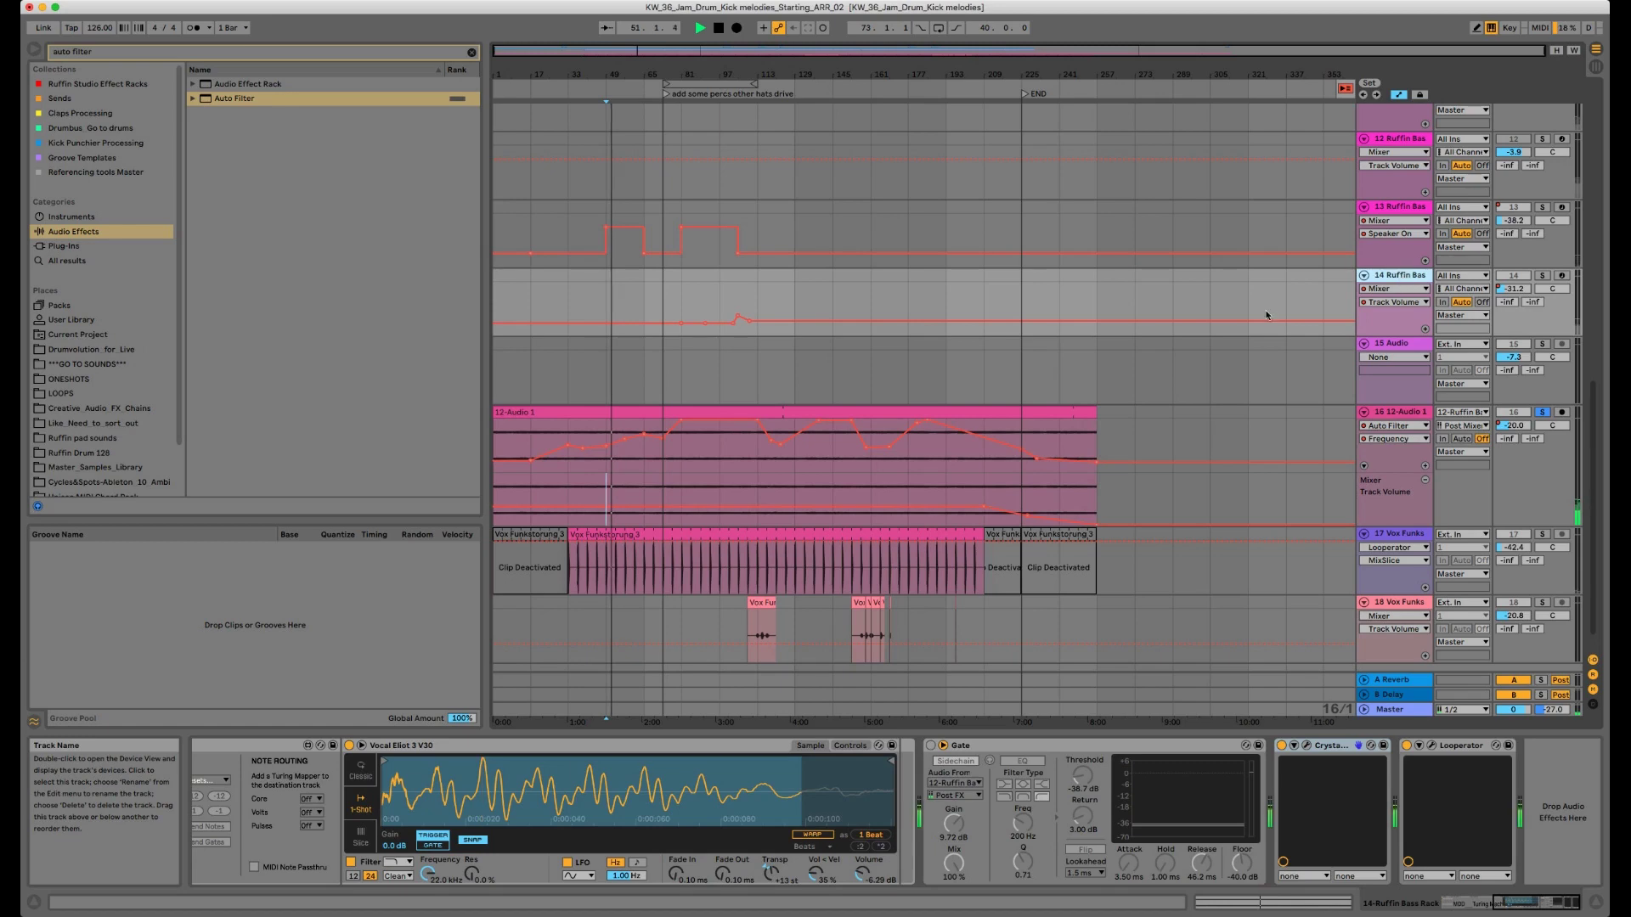
click(1385, 206)
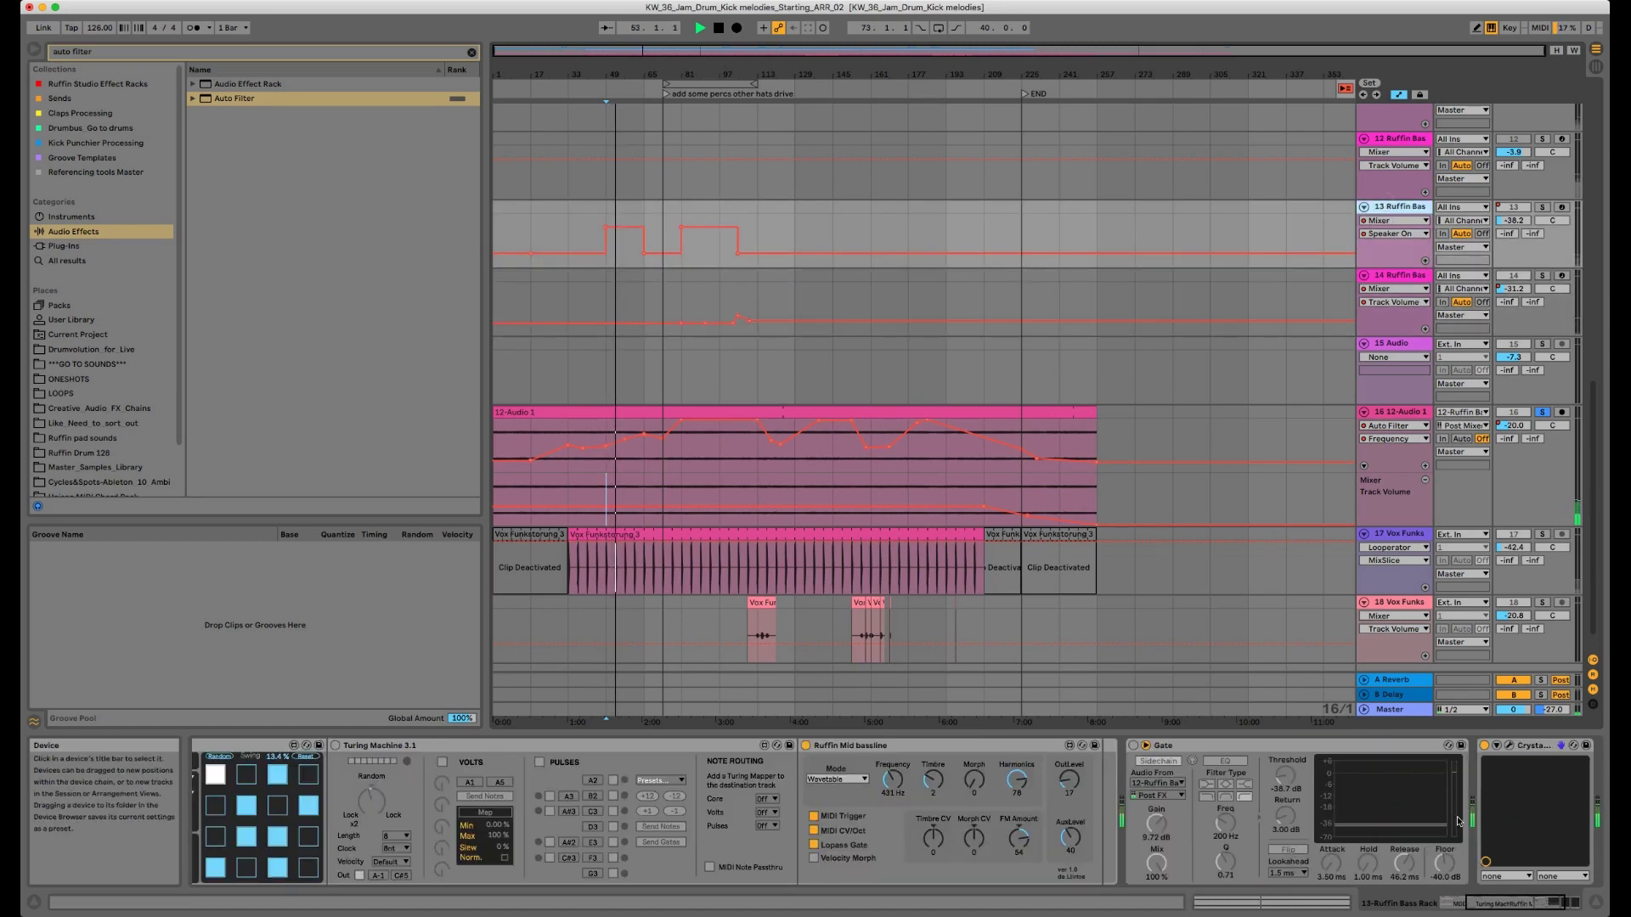
scroll(1156, 858, left, 5)
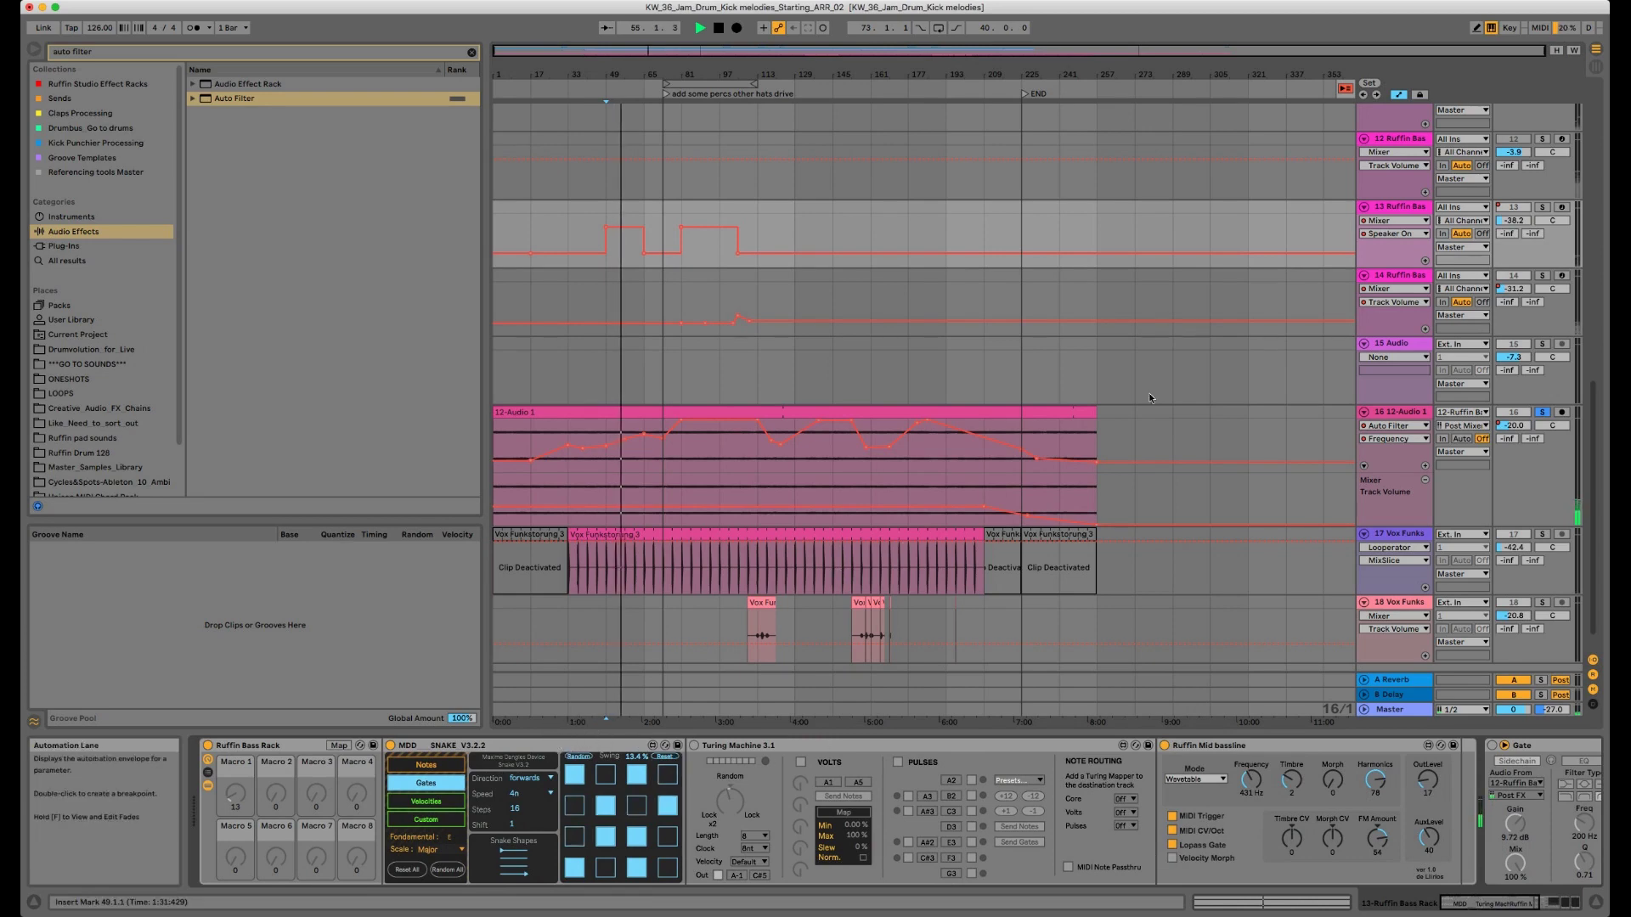
click(1405, 276)
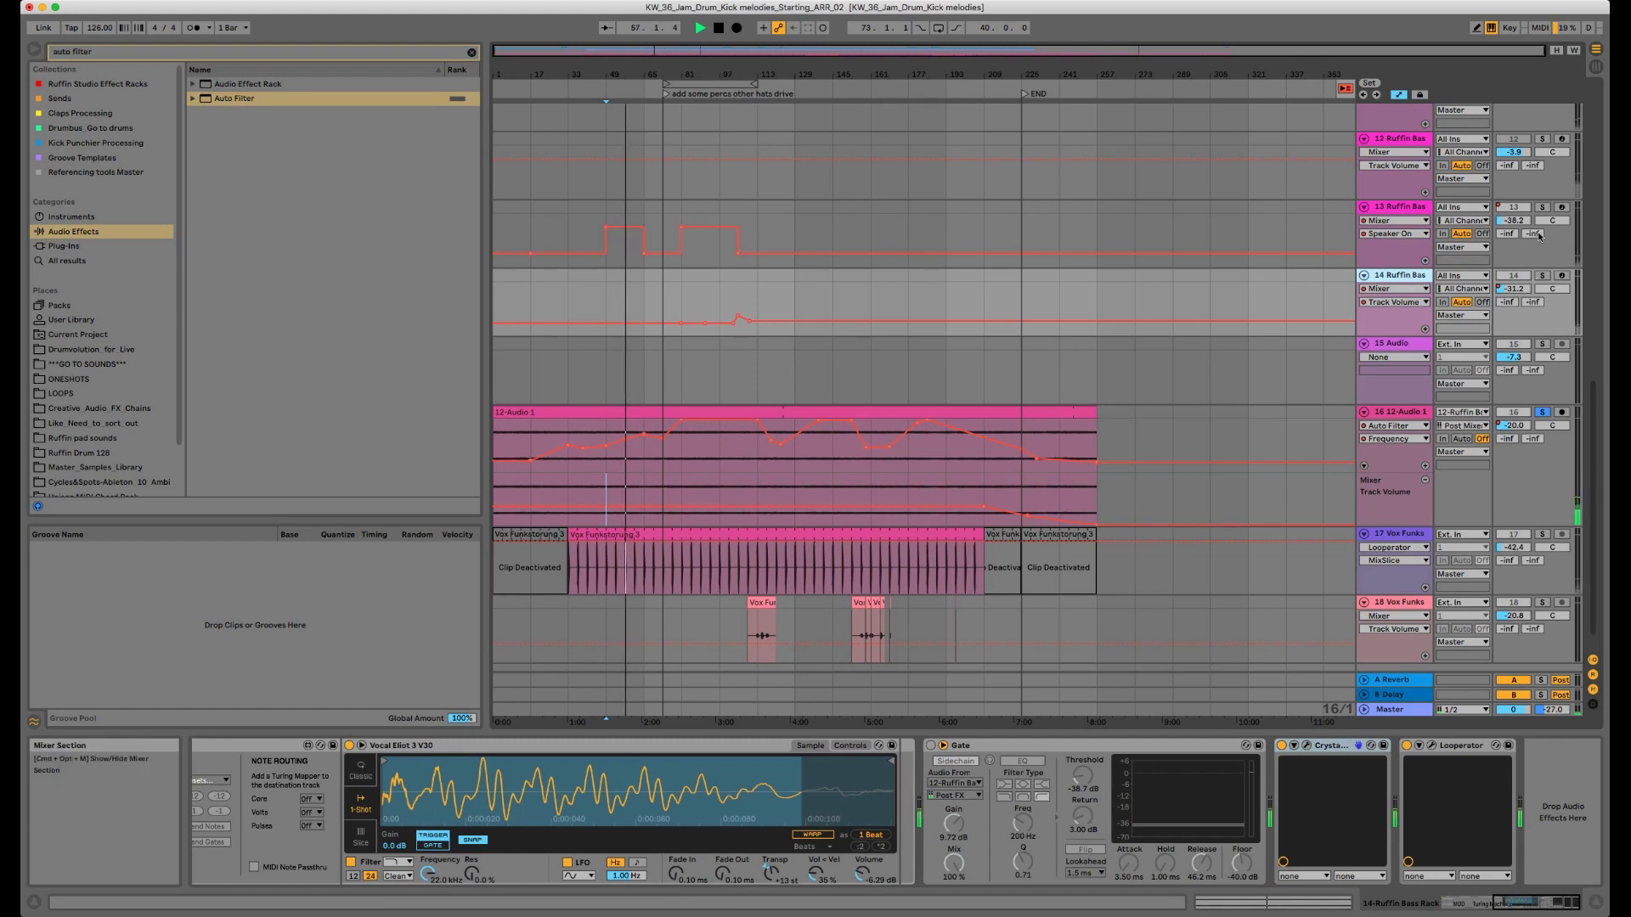
click(1401, 209)
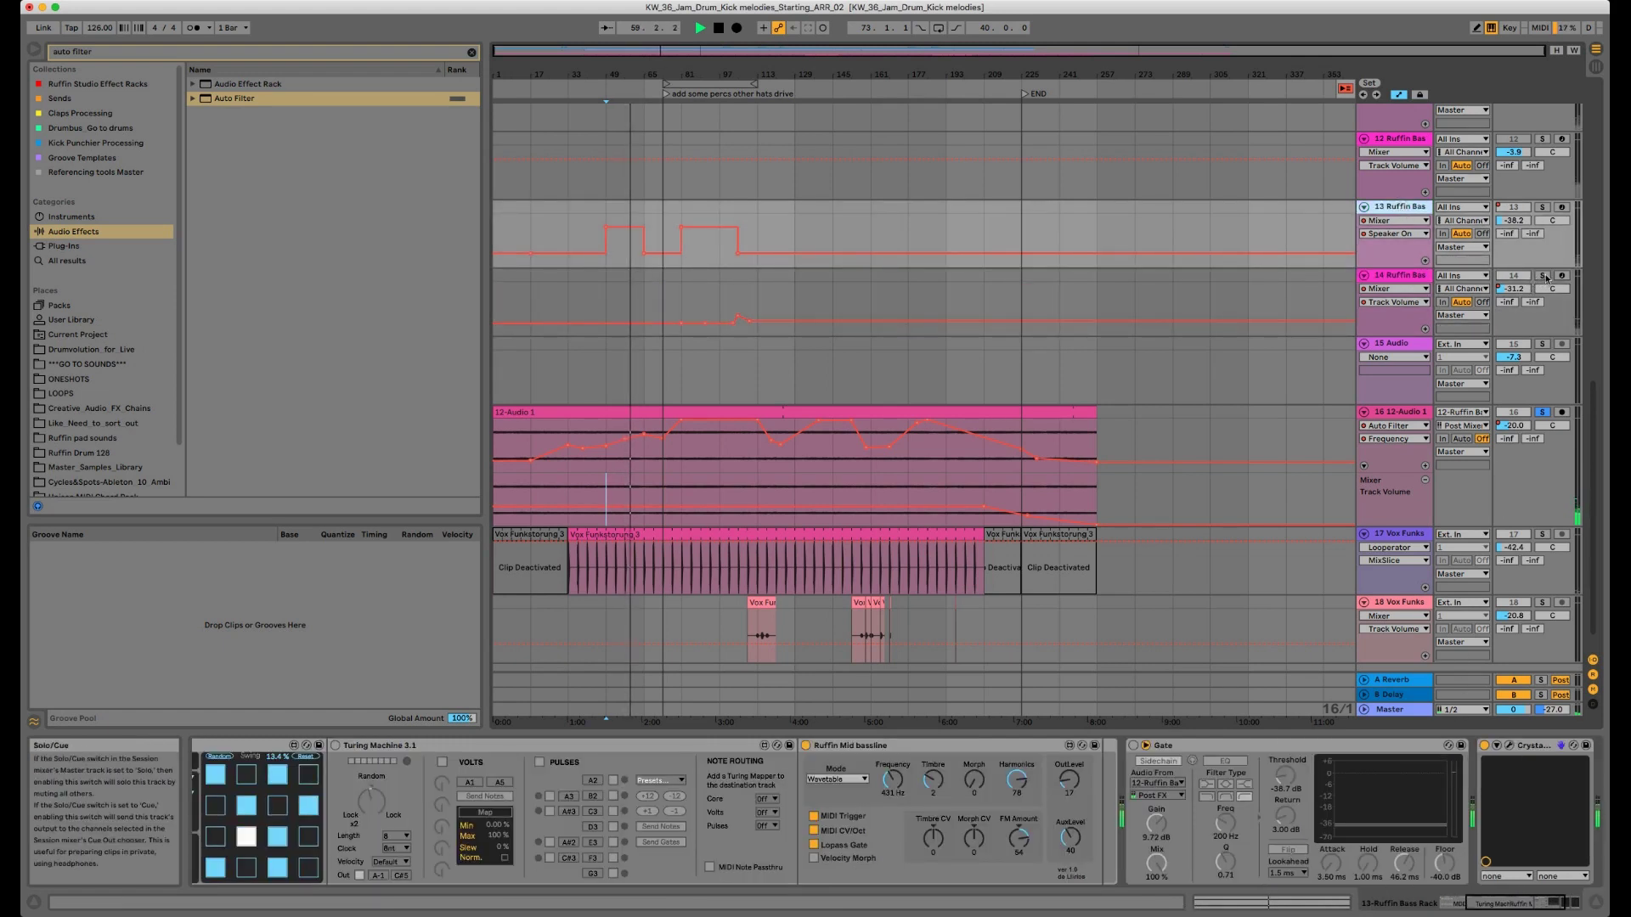
Step: Compare track 12 with track 16's recording, both soloed and in the full mix, and stop playback
click(1423, 141)
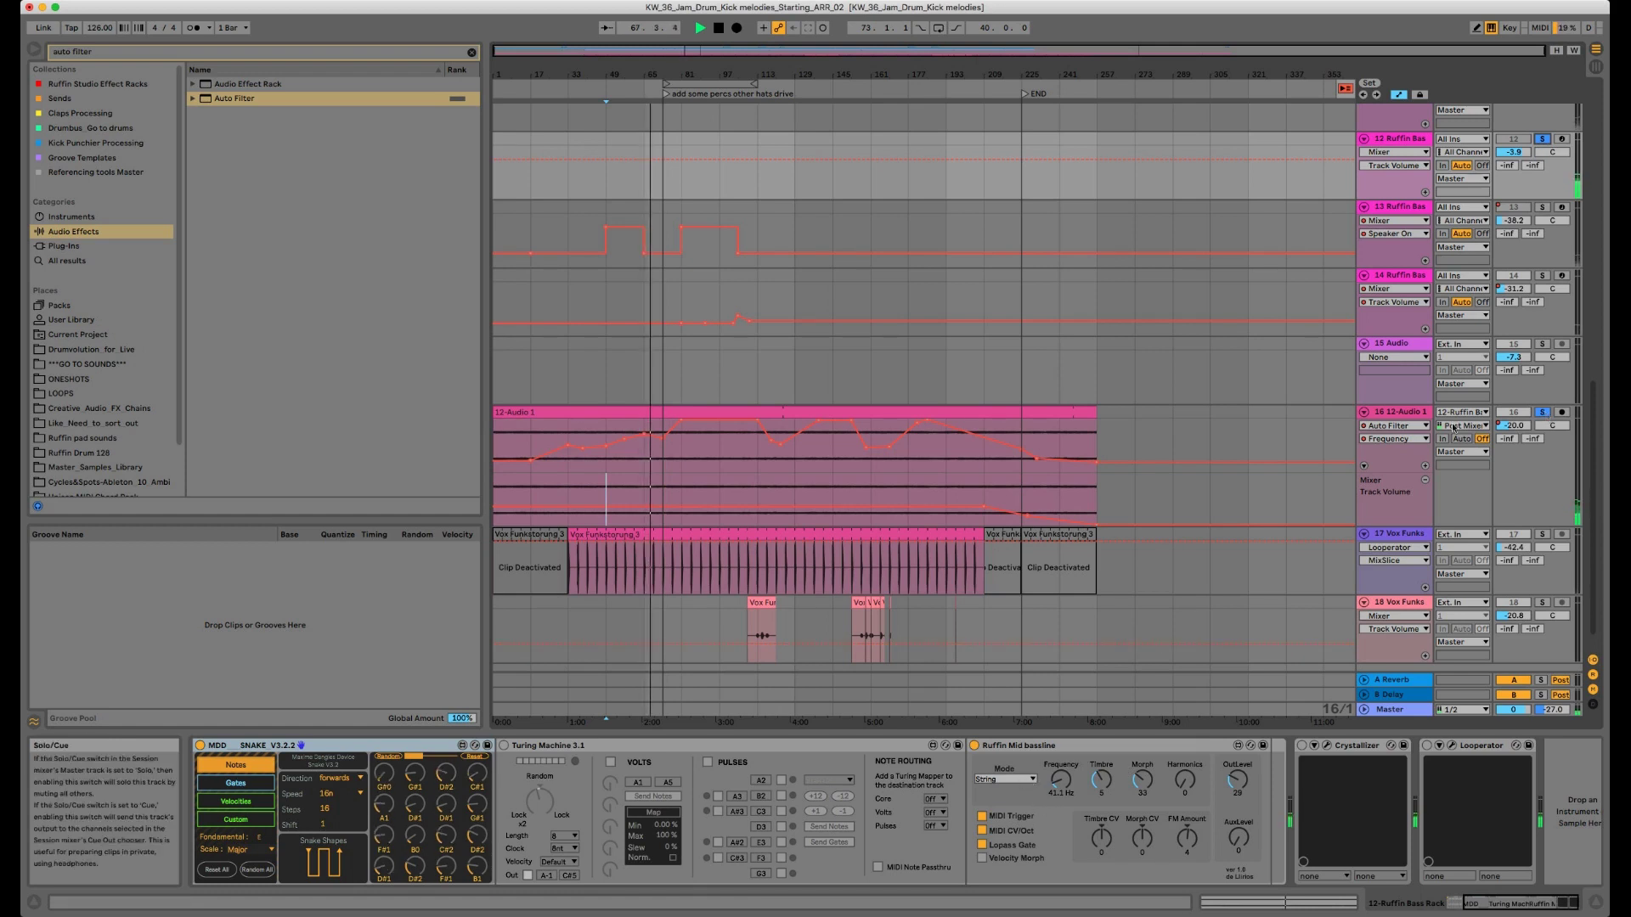
click(1416, 415)
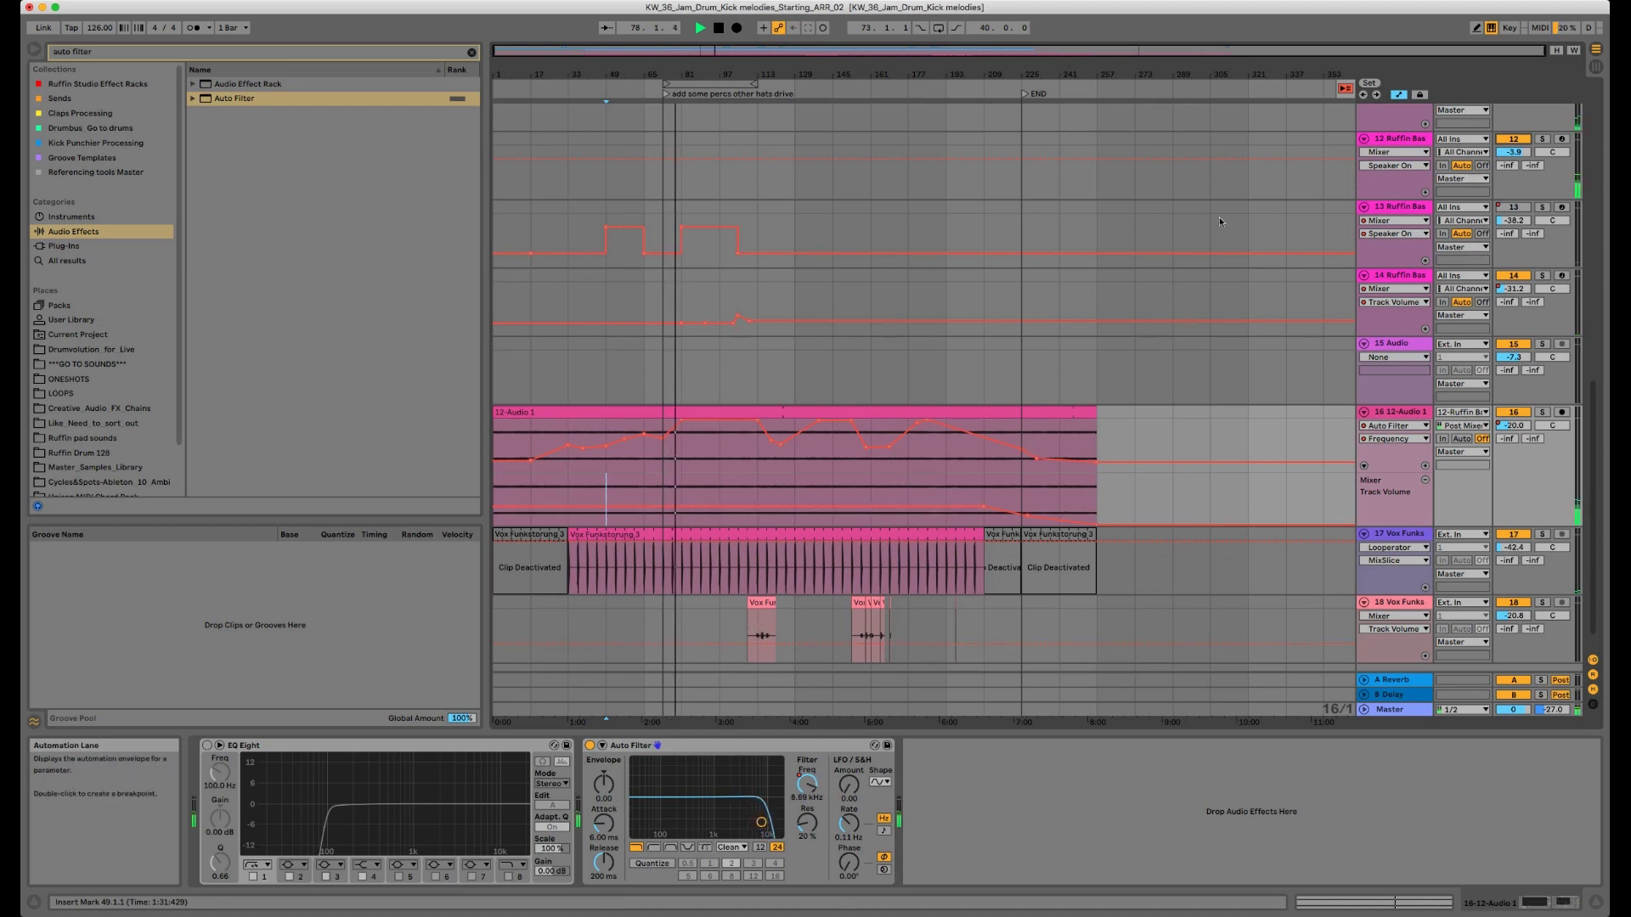
click(1388, 321)
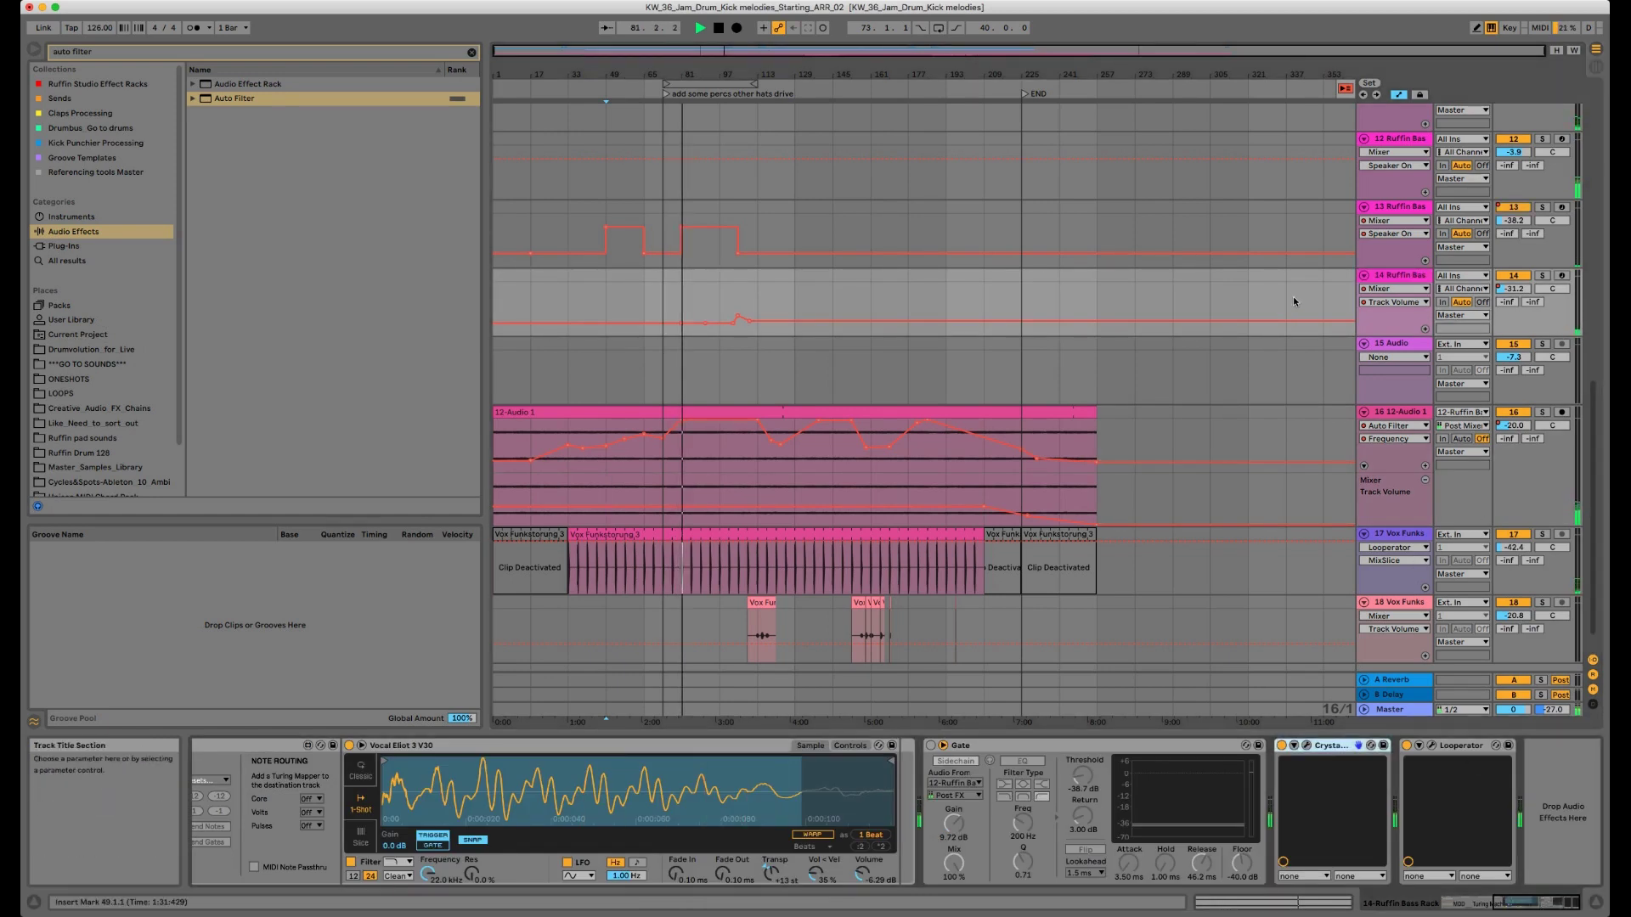
key(space)
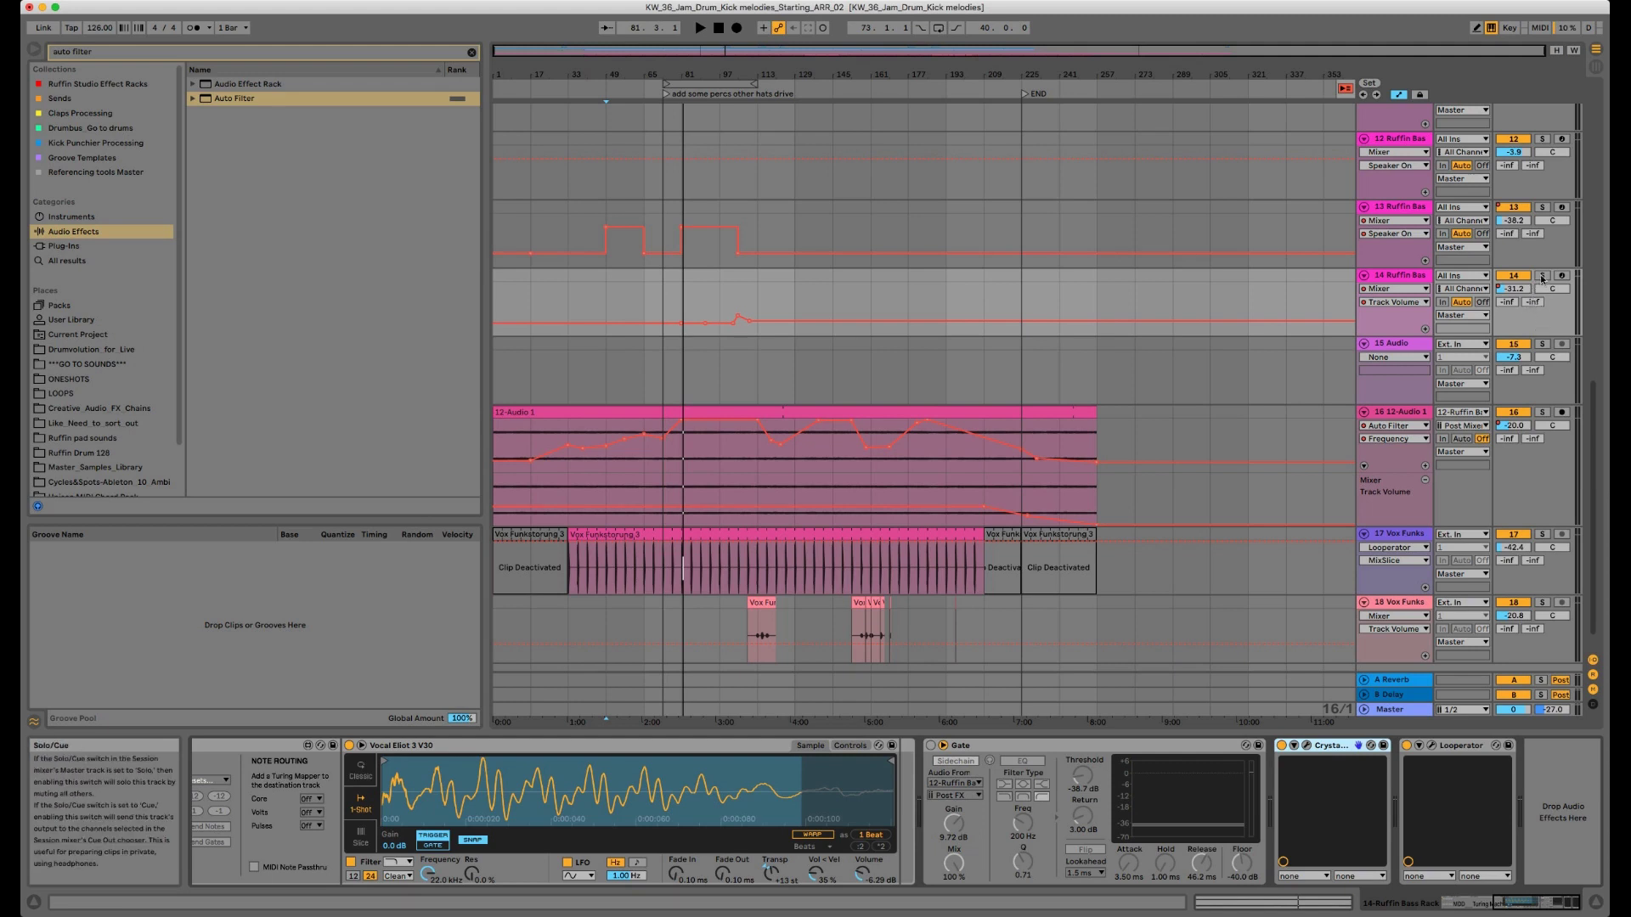
Step: Solo track 14, switch the solo to track 13, and play from bar 49
click(1542, 279)
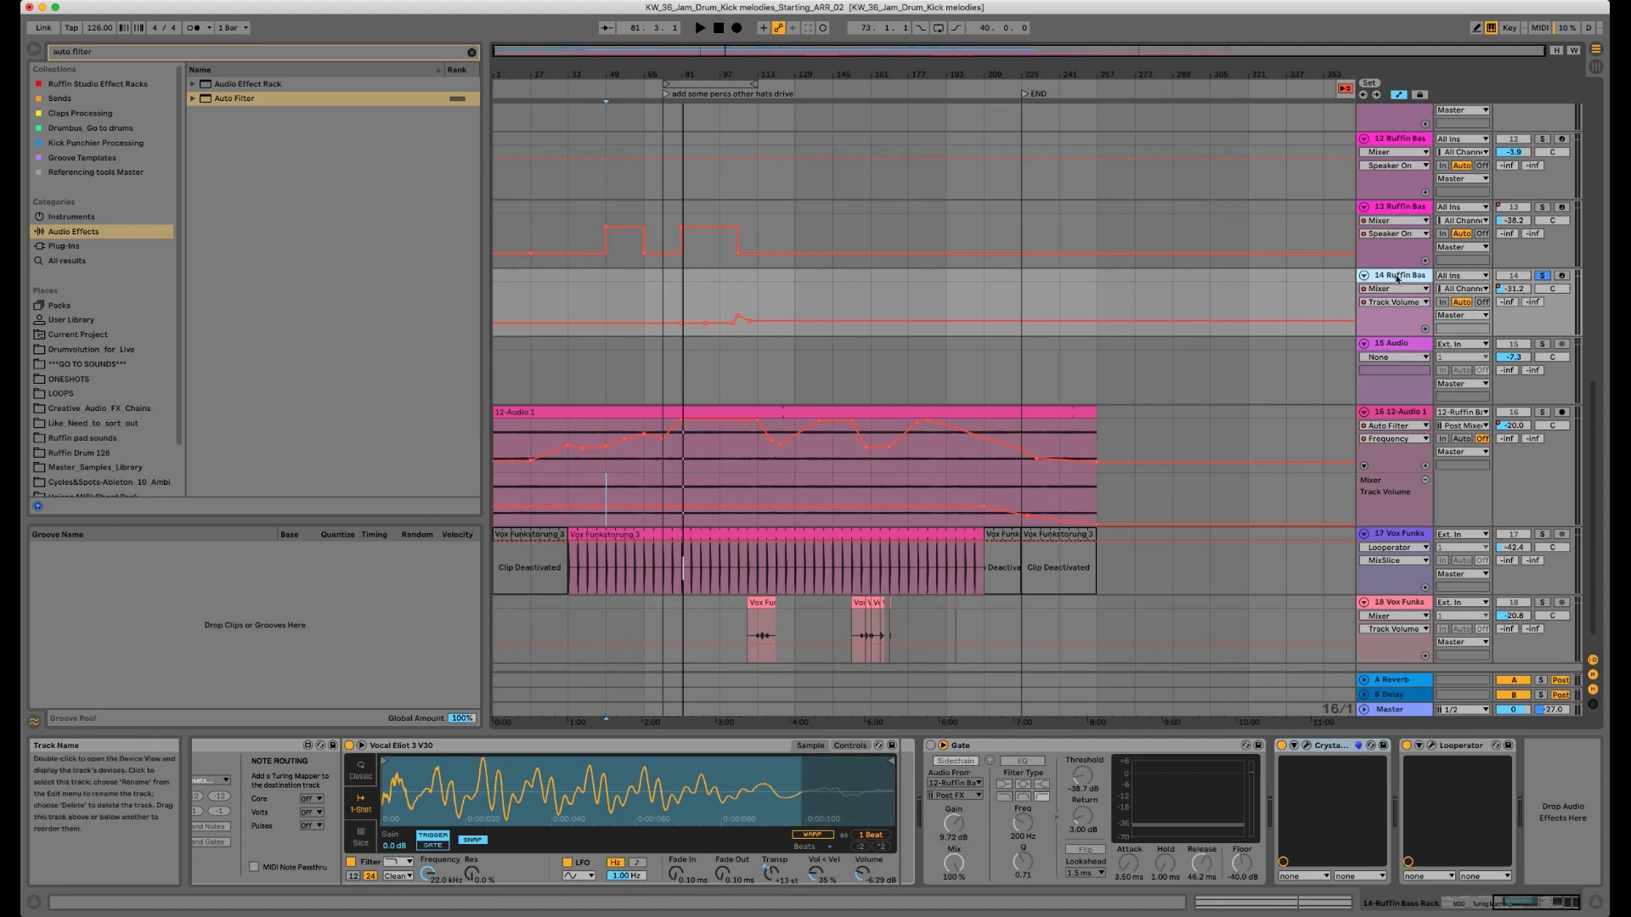
key(space)
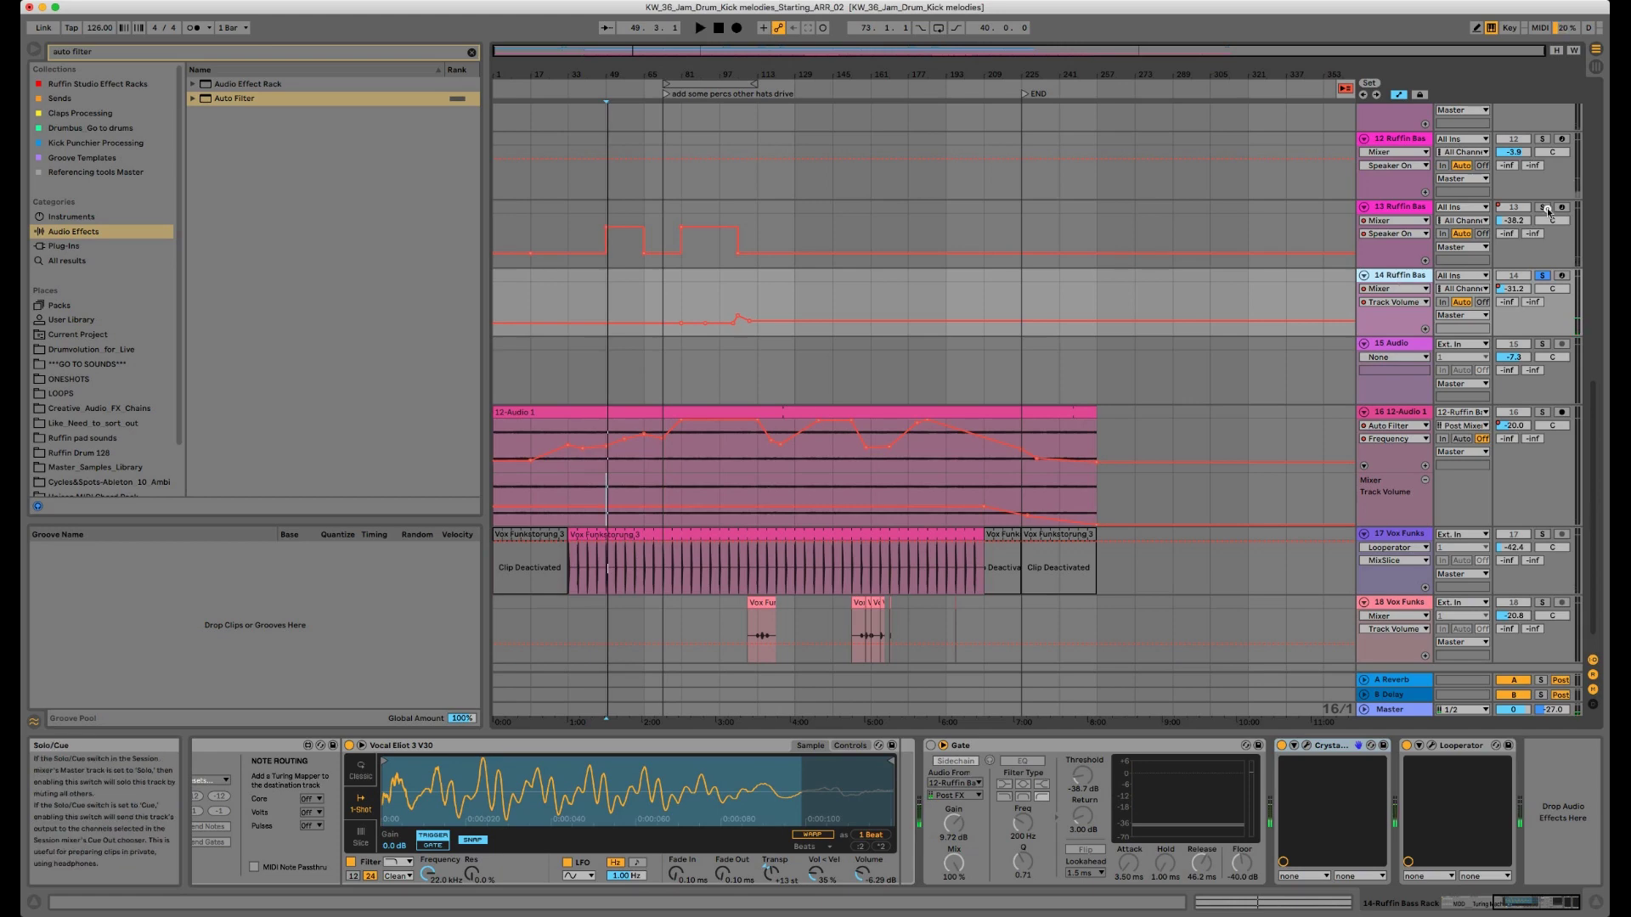
click(1541, 207)
click(1414, 212)
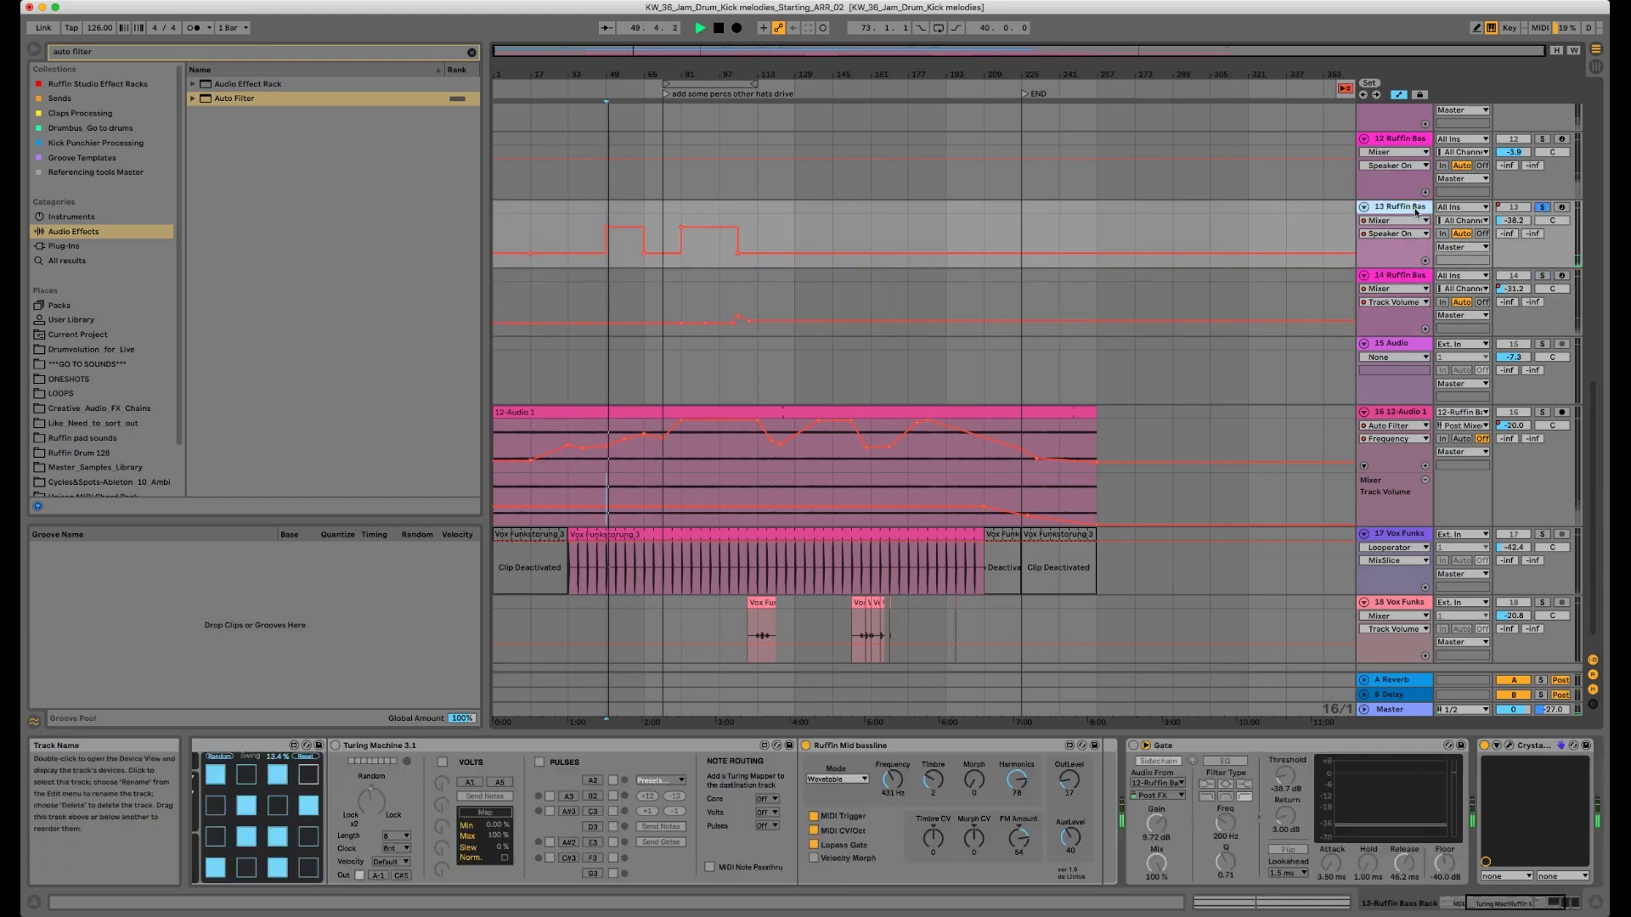
Step: Compare the start of track 13's device chain with track 12's devices, and return to track 13's SNAKE sequencer
click(1447, 904)
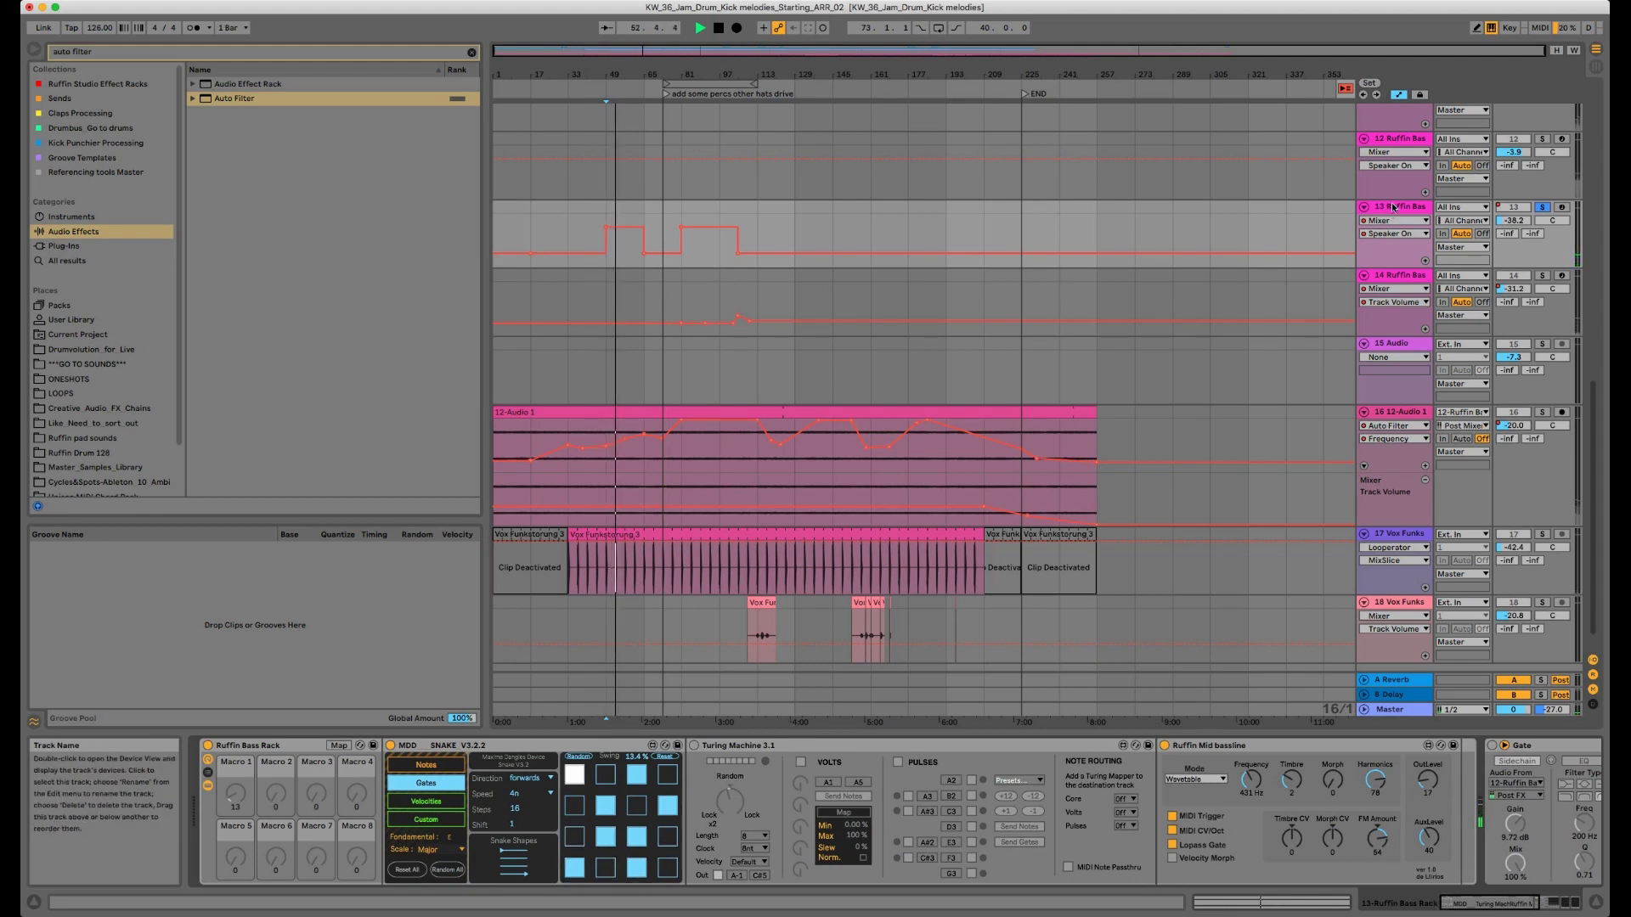
click(1406, 141)
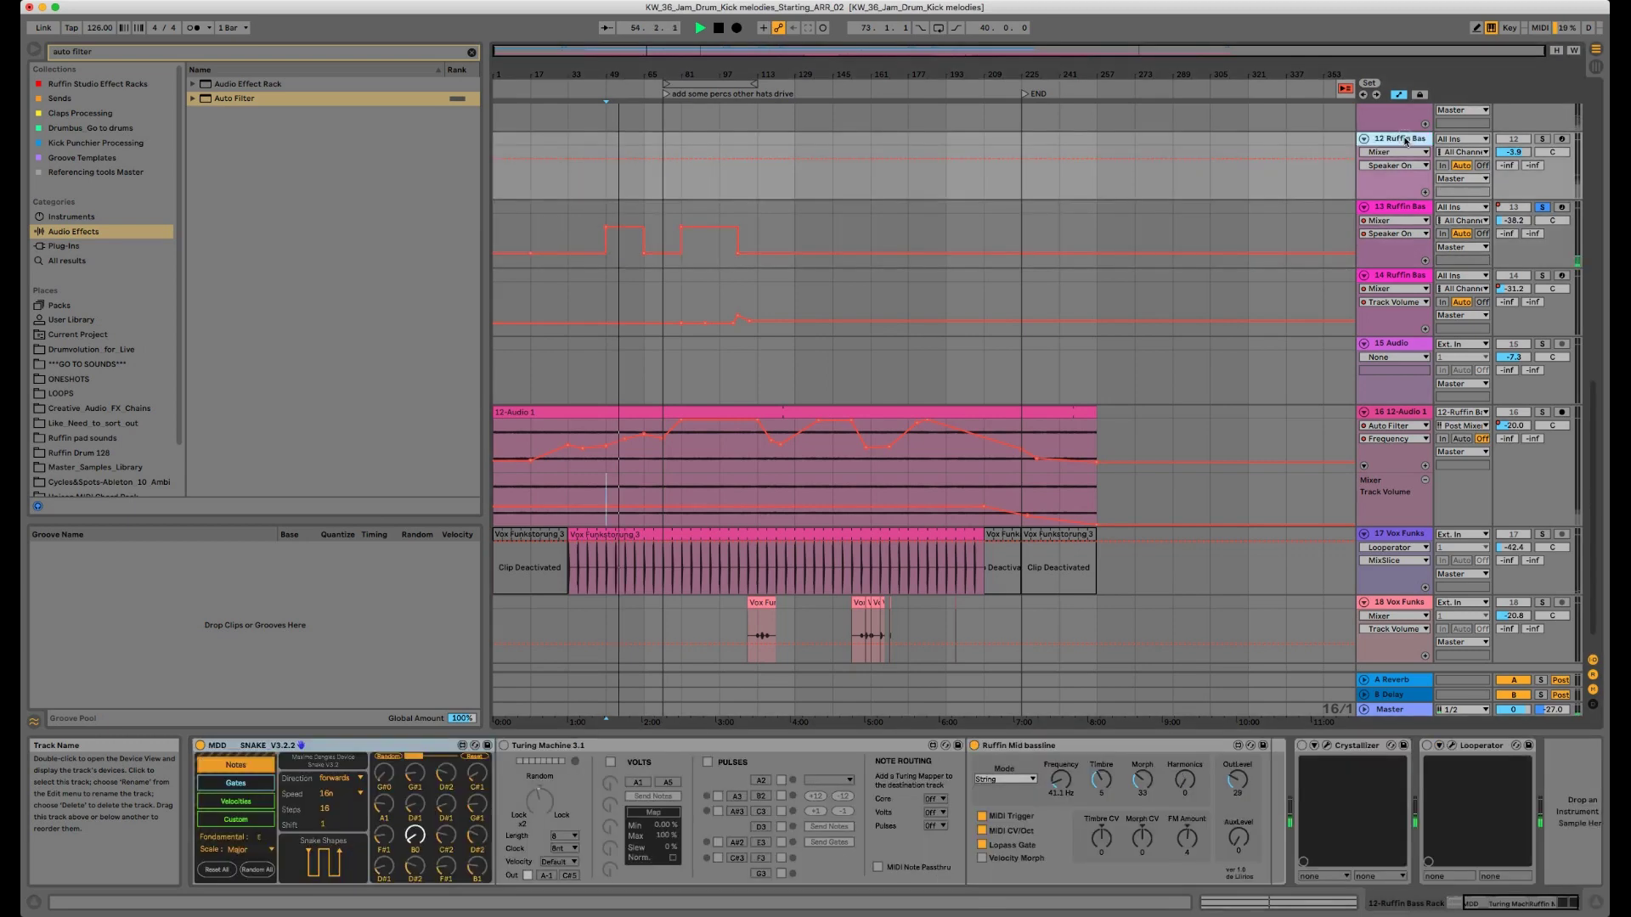
click(1384, 208)
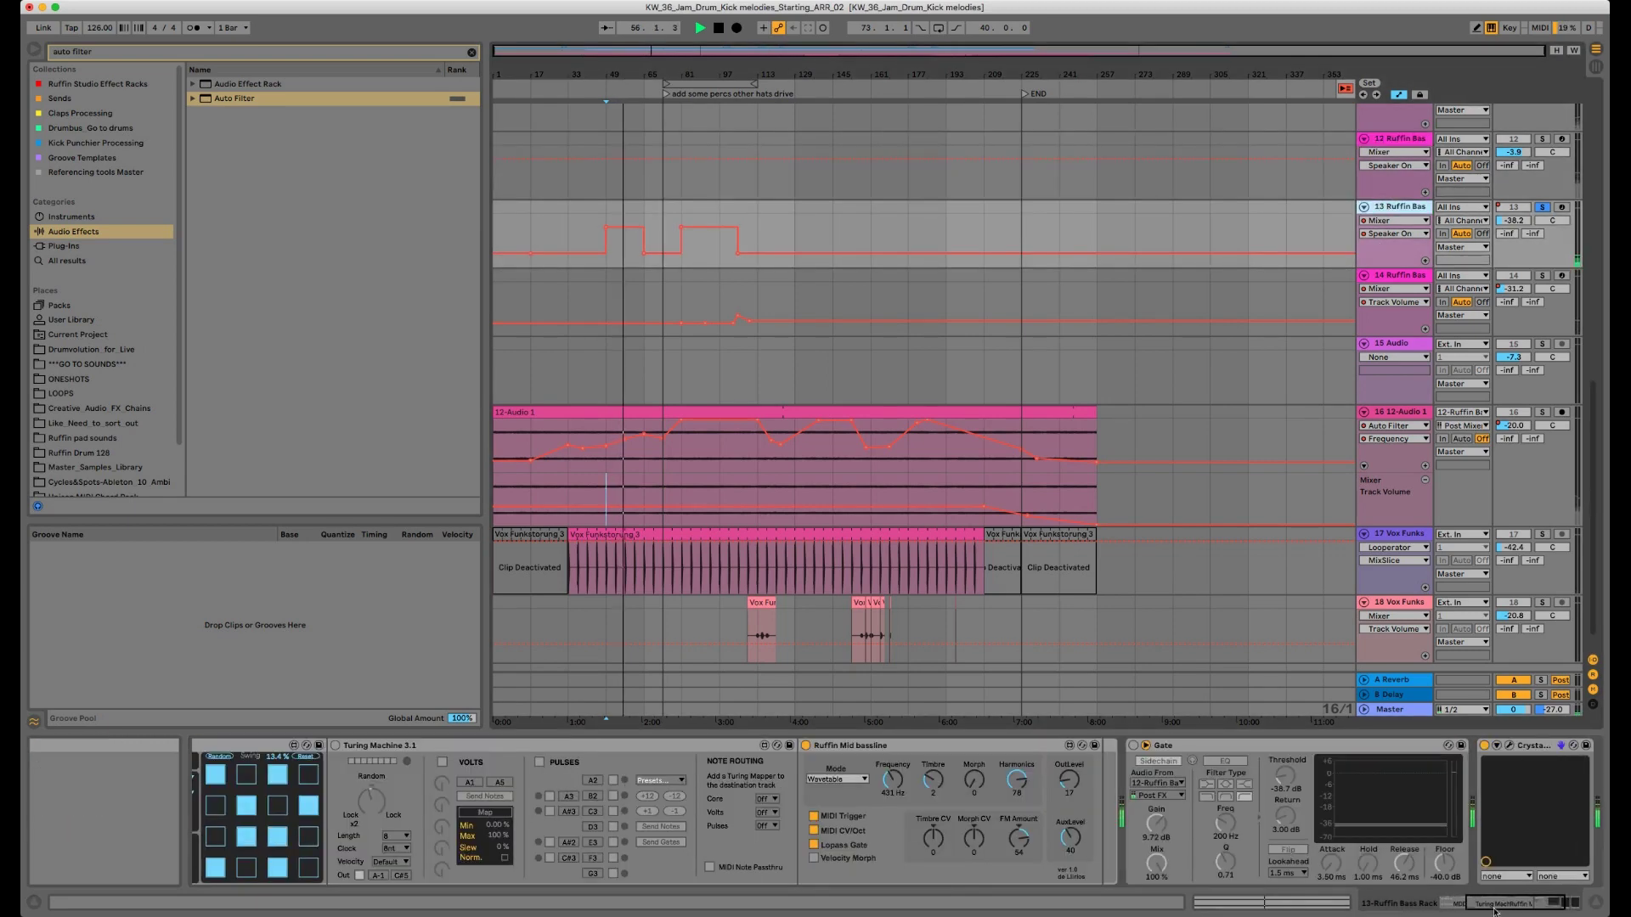
scroll(541, 824, left, 5)
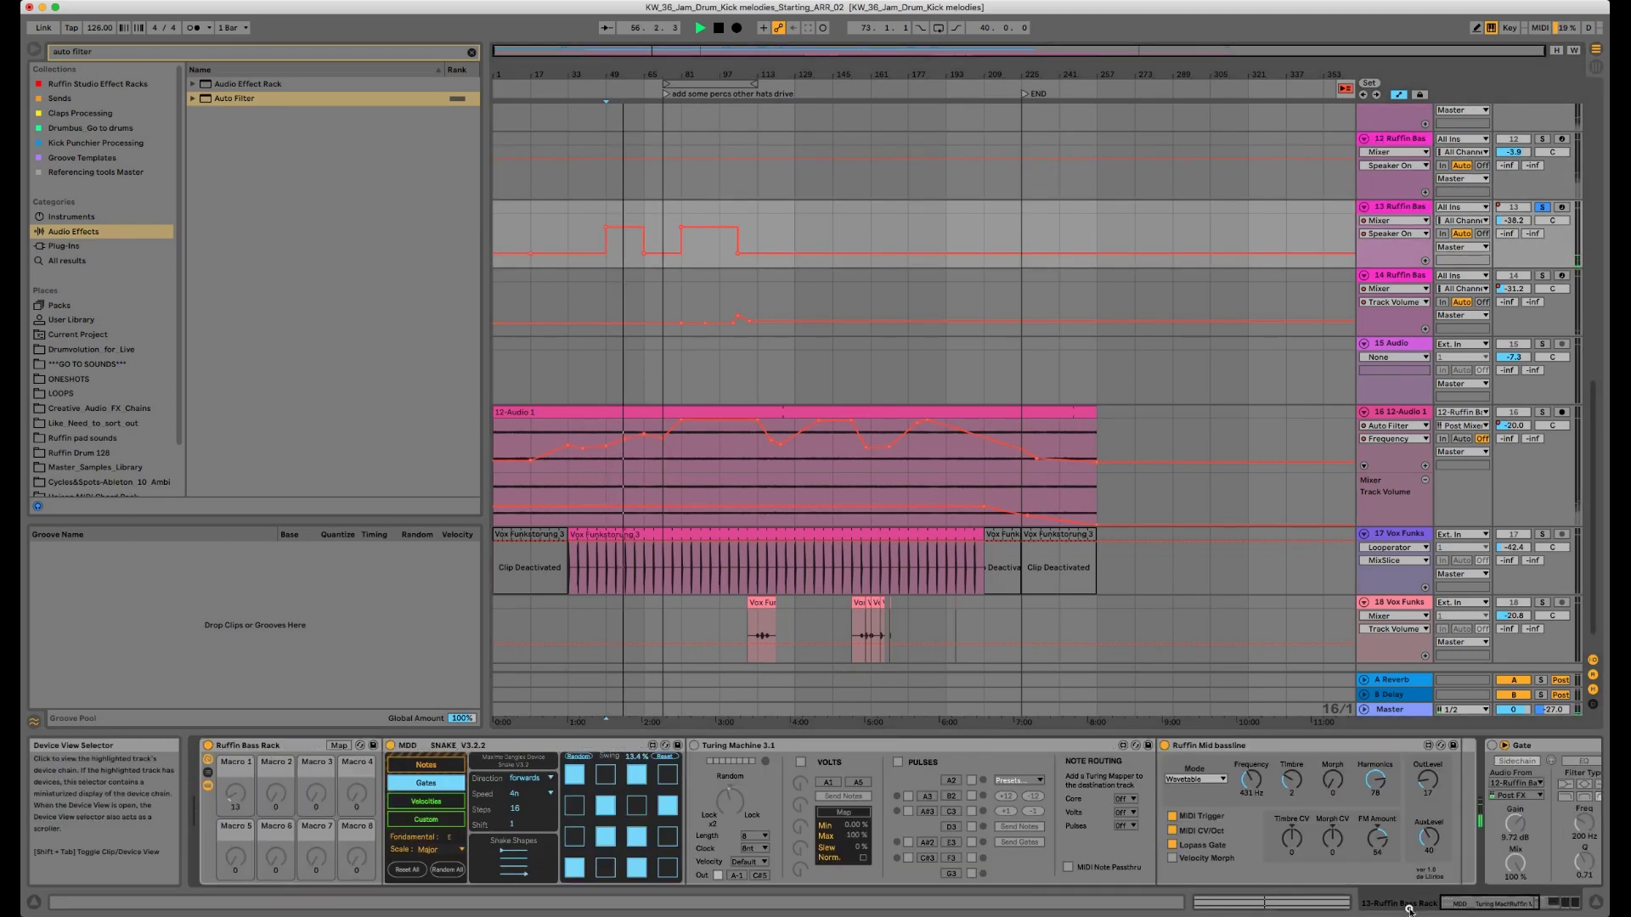
Step: Try track 13's SNAKE gates at a speed of 16n and compare them by briefly soloing track 12
click(522, 794)
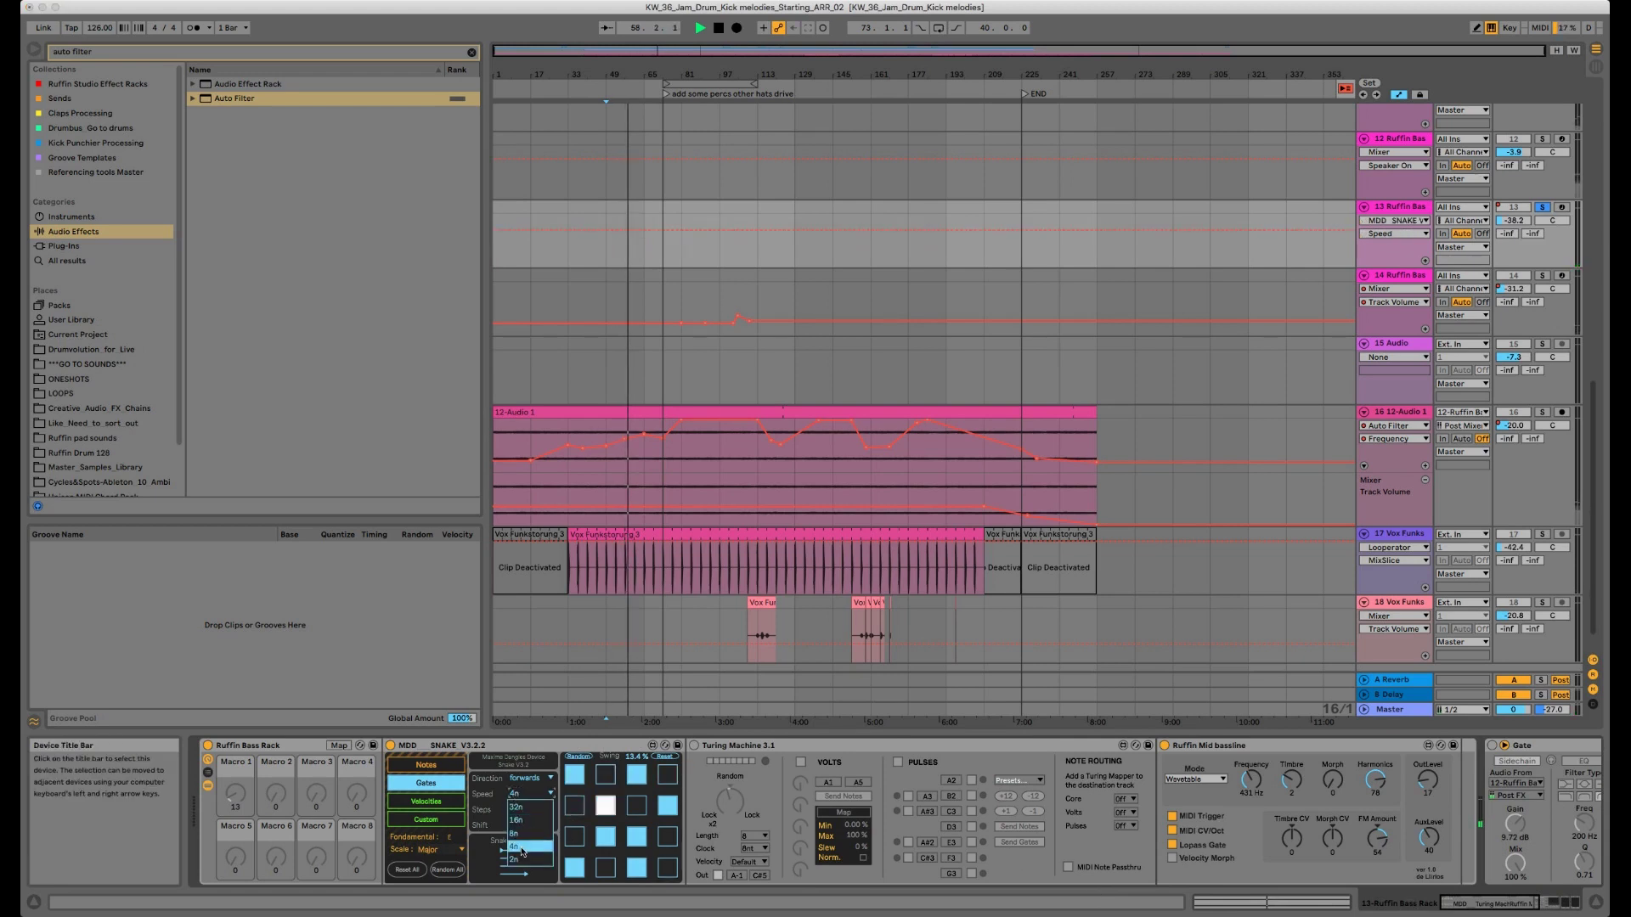
click(518, 807)
click(522, 794)
click(525, 800)
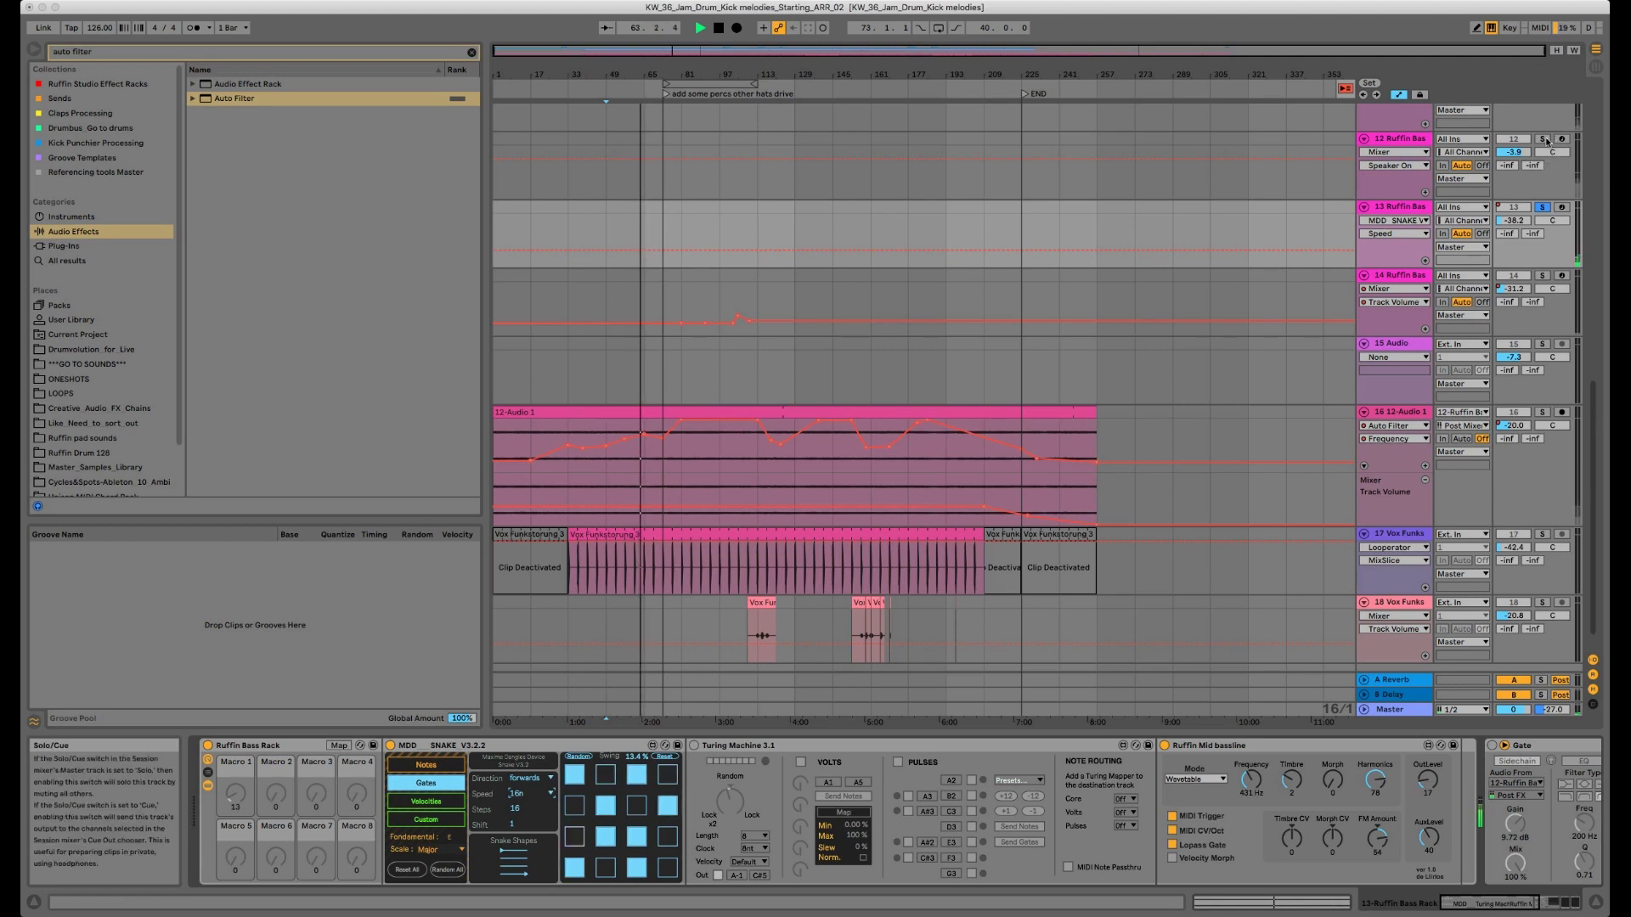
click(1542, 139)
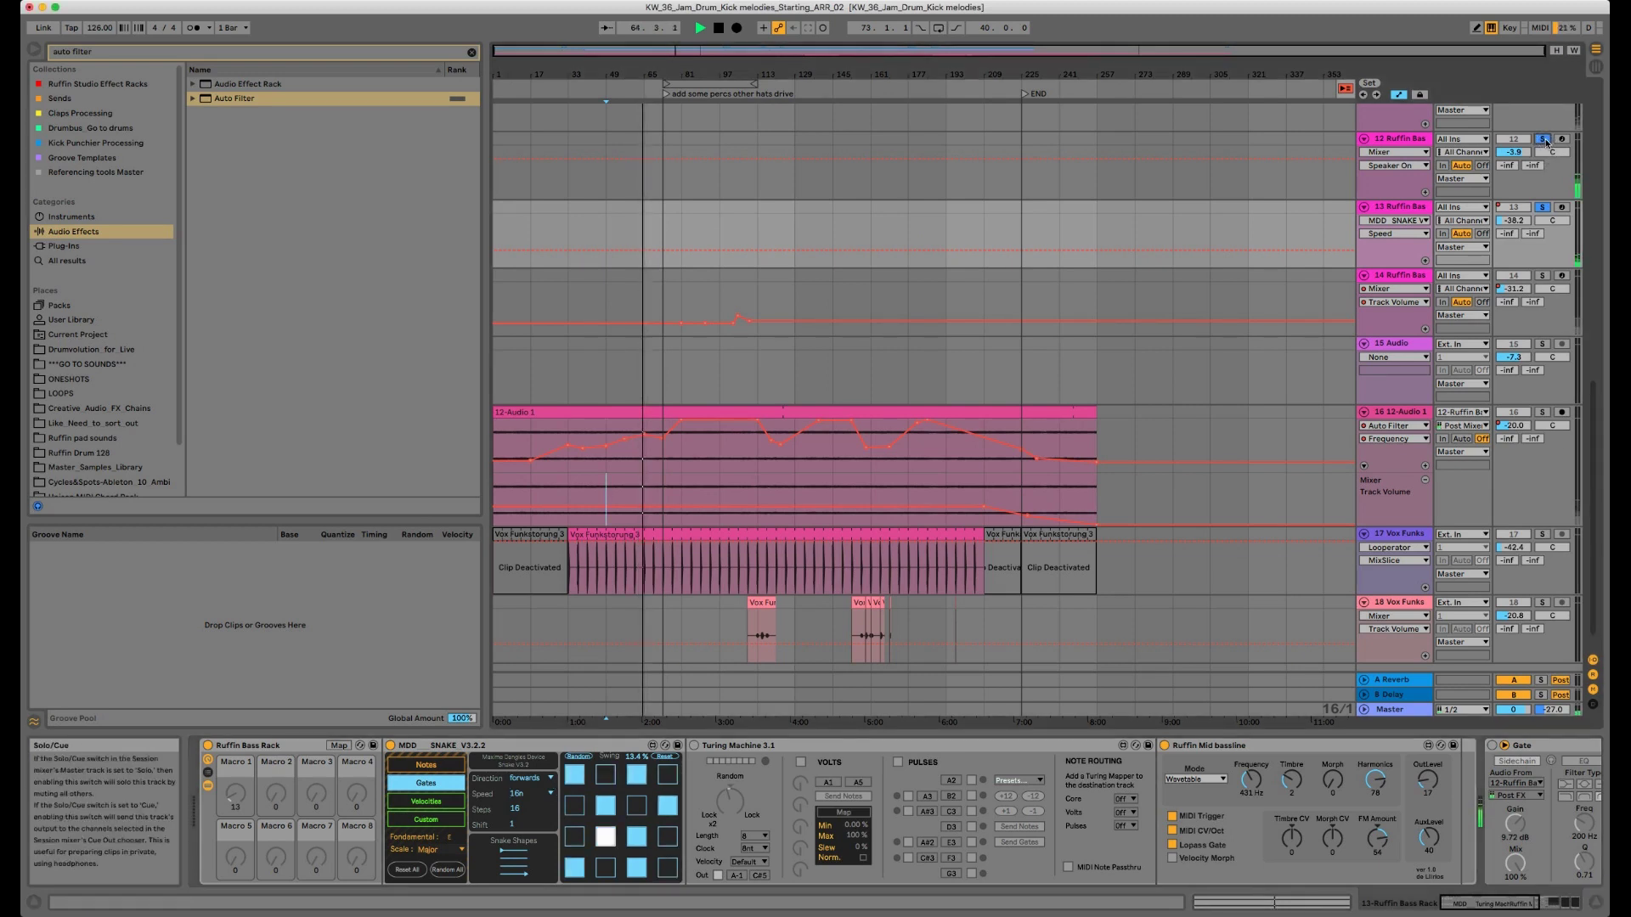
click(1542, 139)
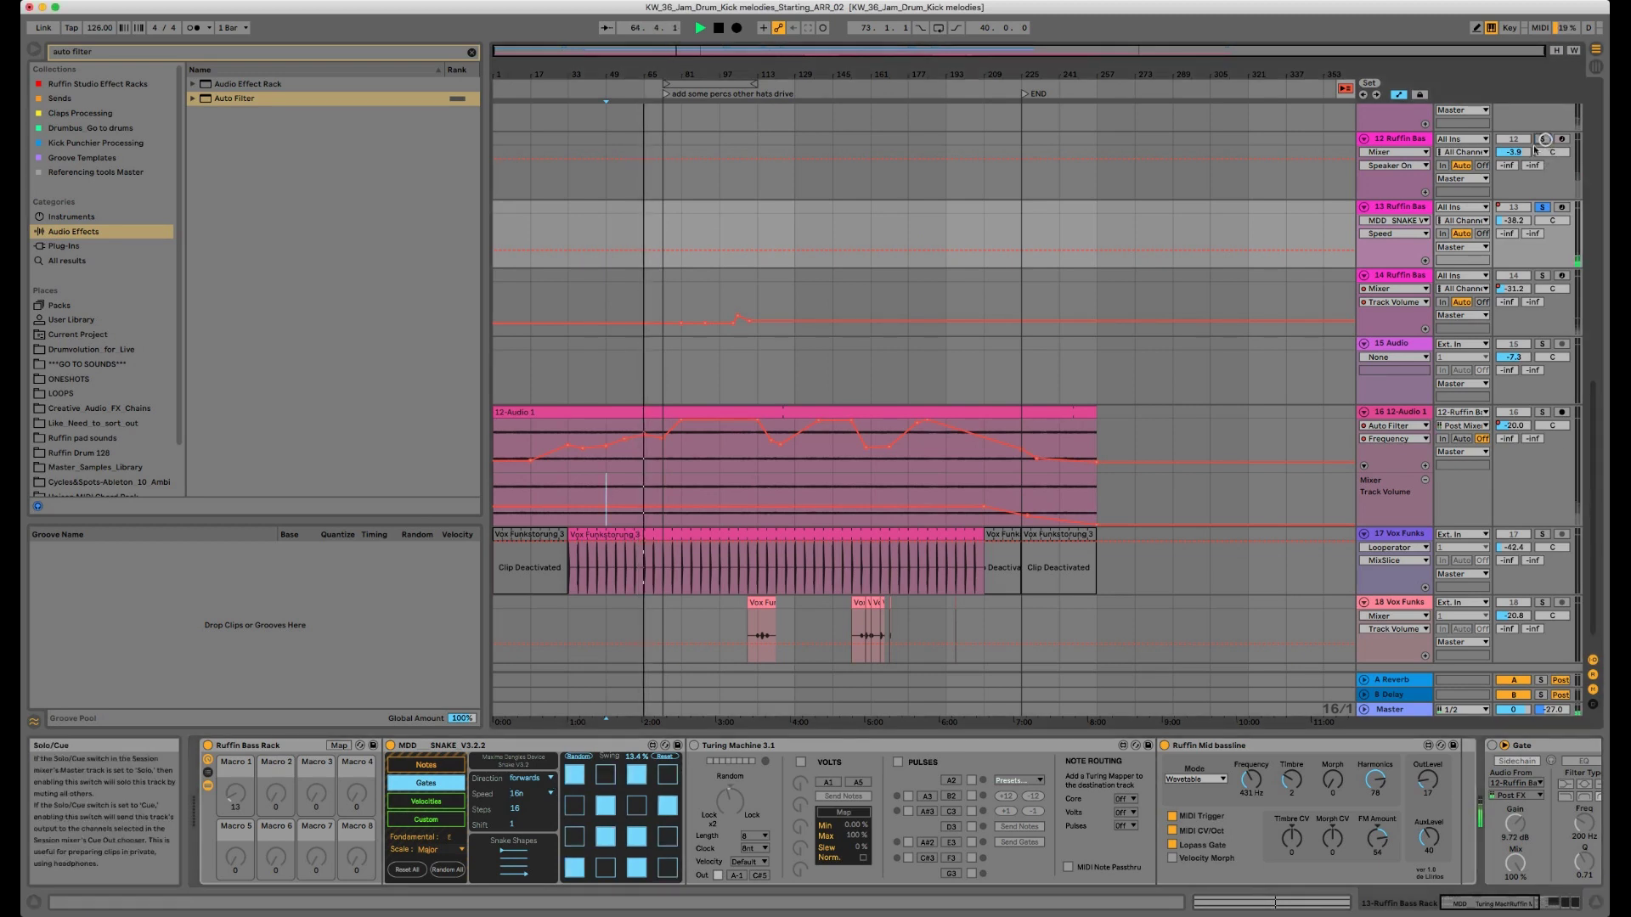
Step: Set track 13's SNAKE gate speed to 4n and check the direction options, keeping forwards
click(531, 794)
click(531, 847)
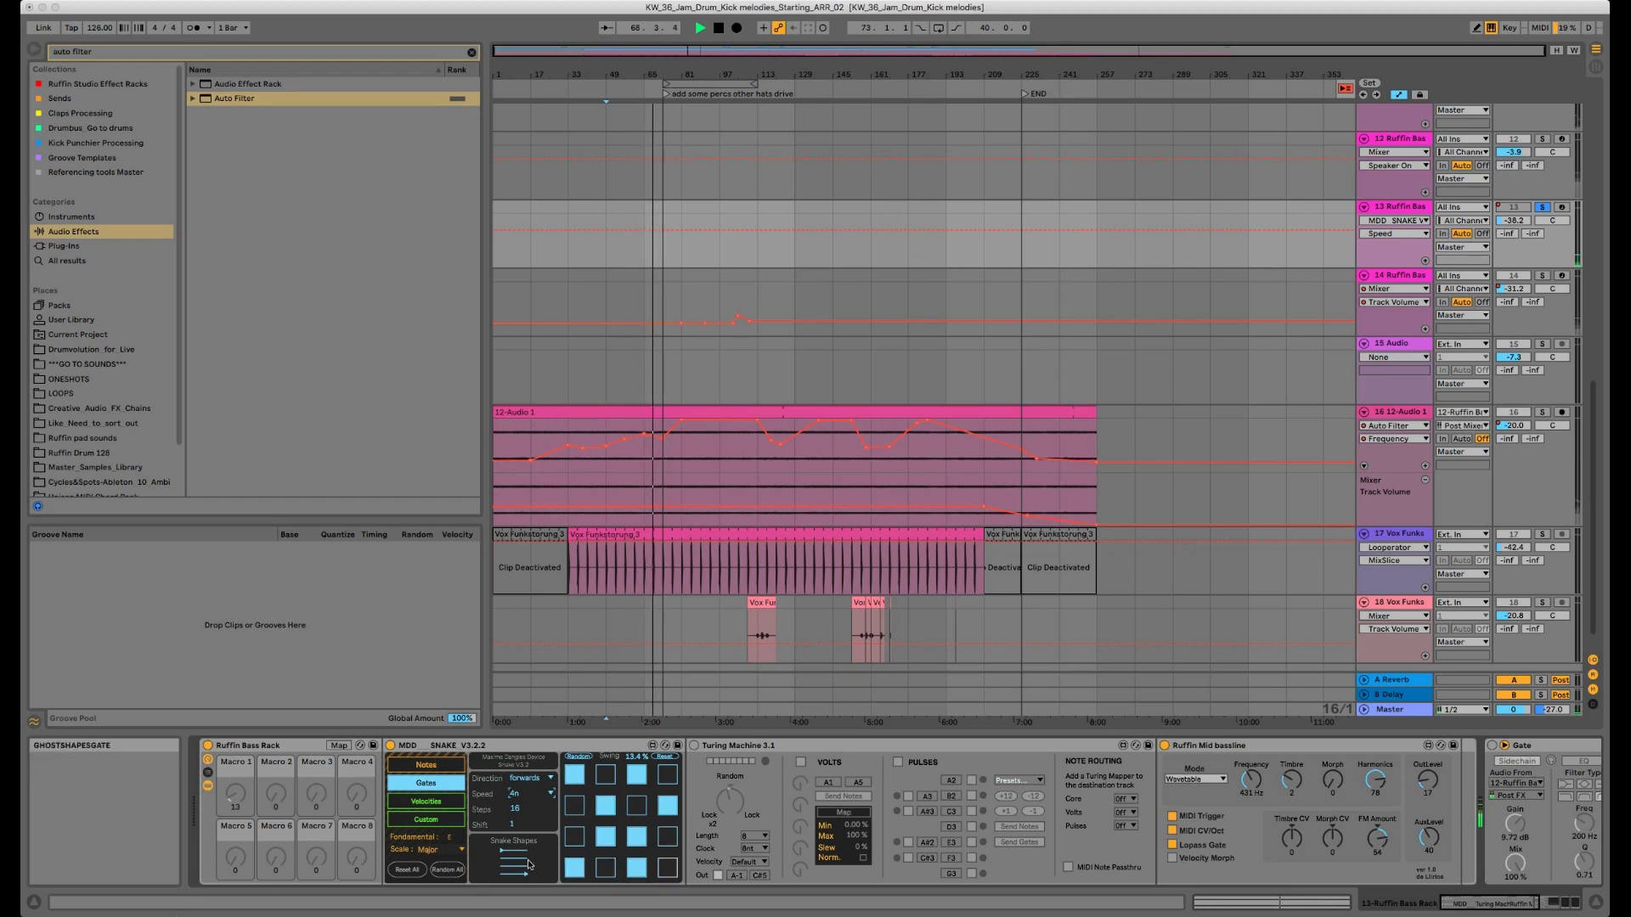
click(528, 778)
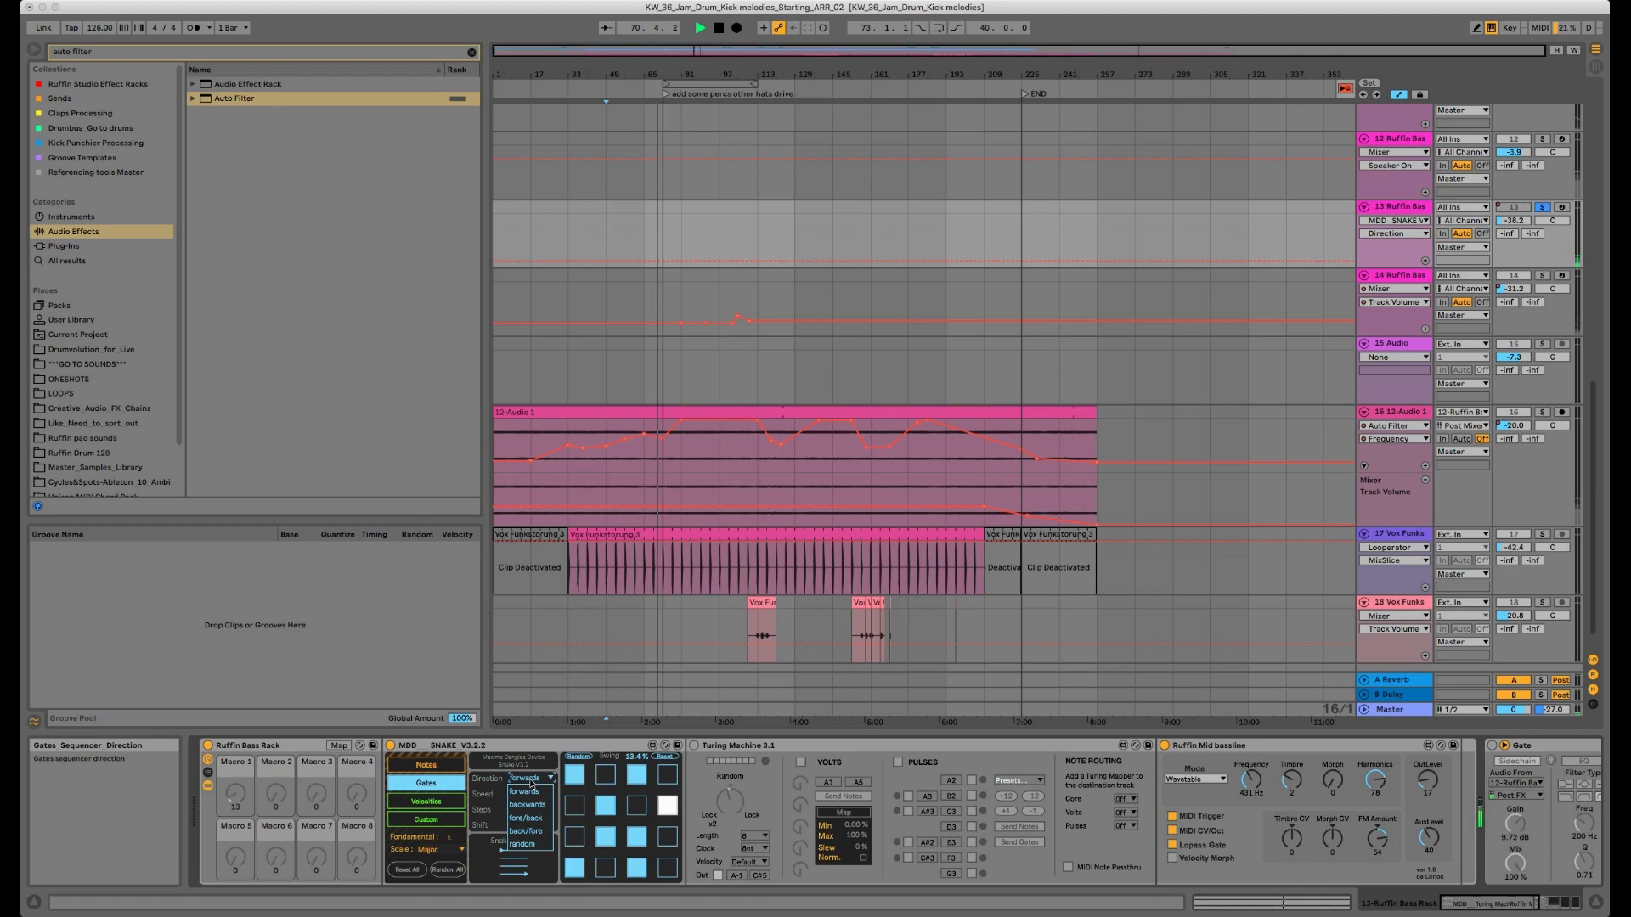
click(530, 782)
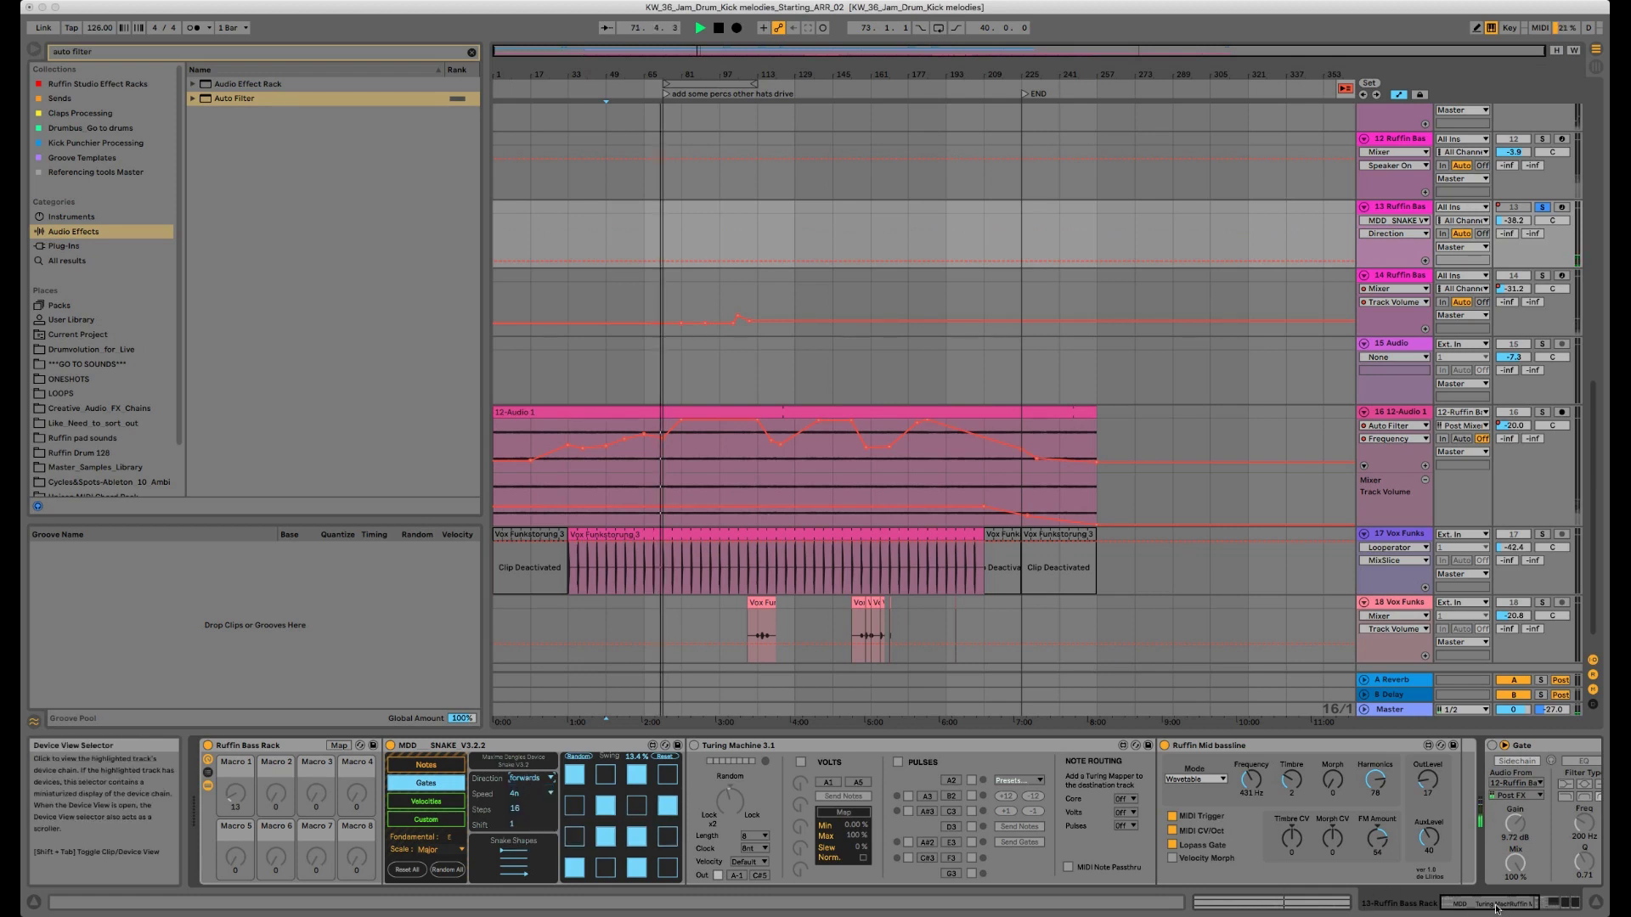
Step: Show the Ruffin Mid bassline device on track 13 and look through its synthesis modes, keeping Wavetable
drag(1497, 908, 1495, 907)
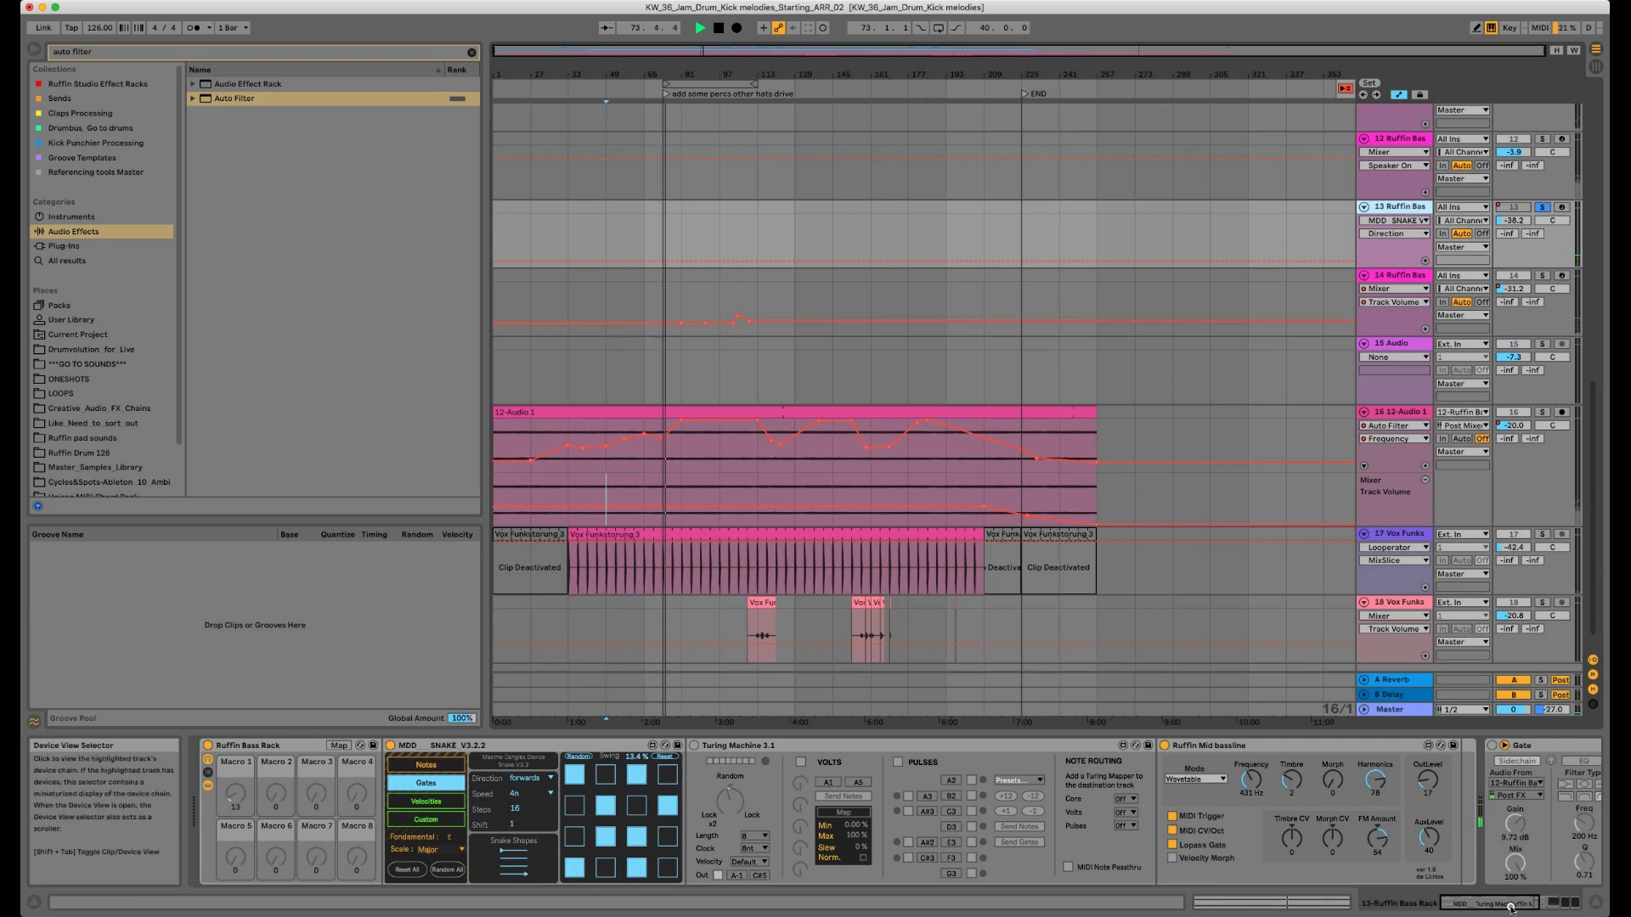
drag(1510, 908, 1548, 908)
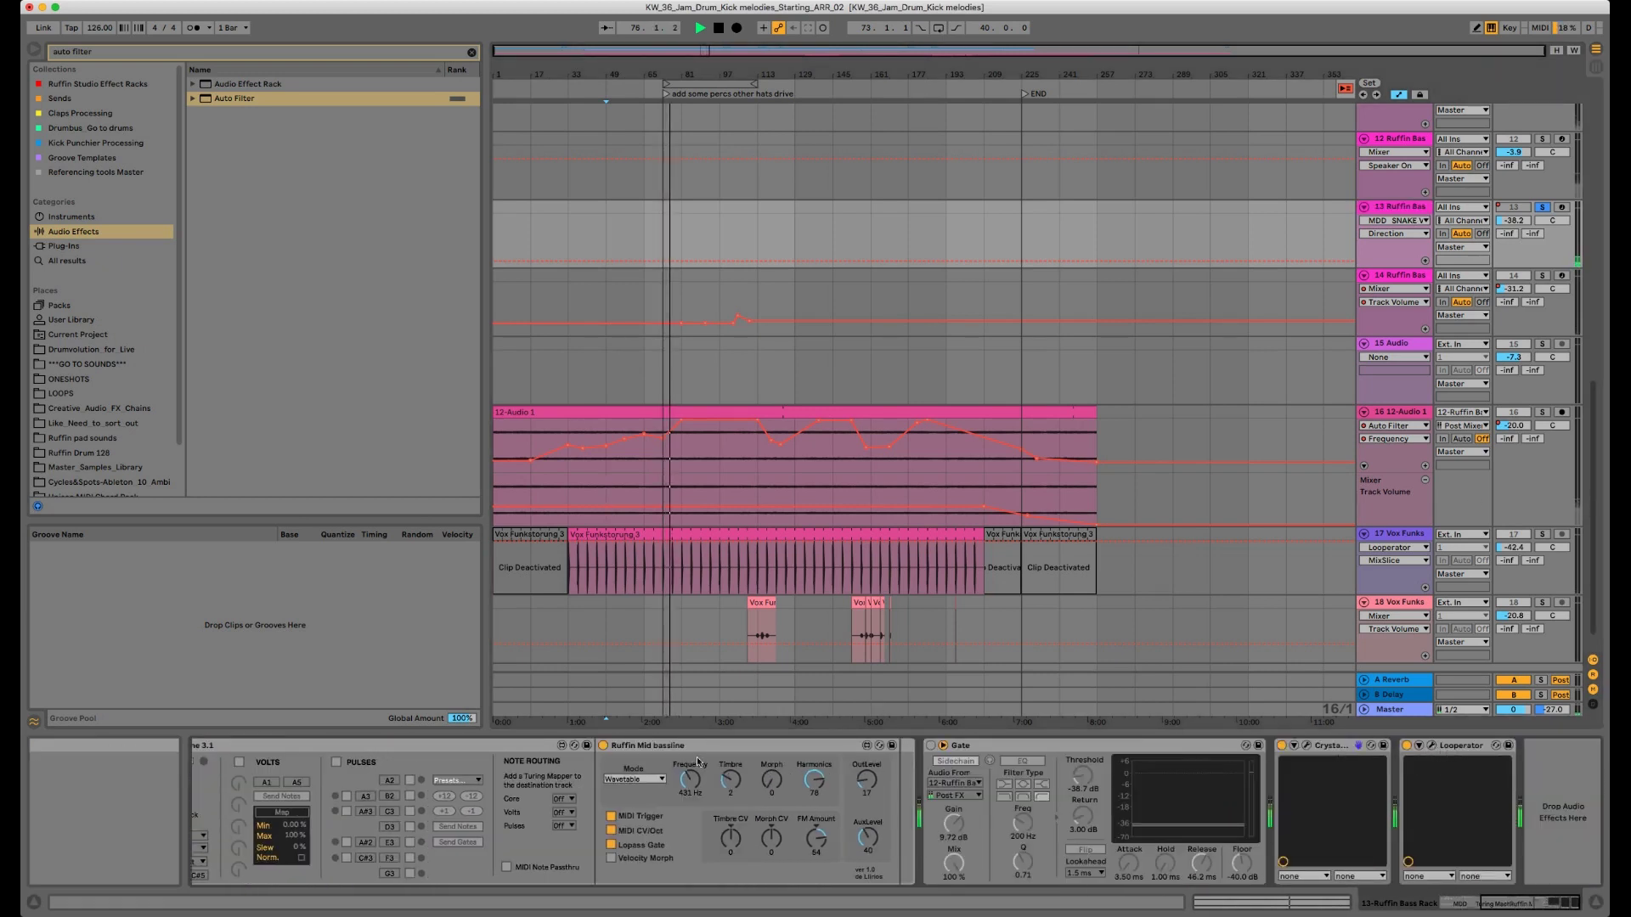
click(650, 779)
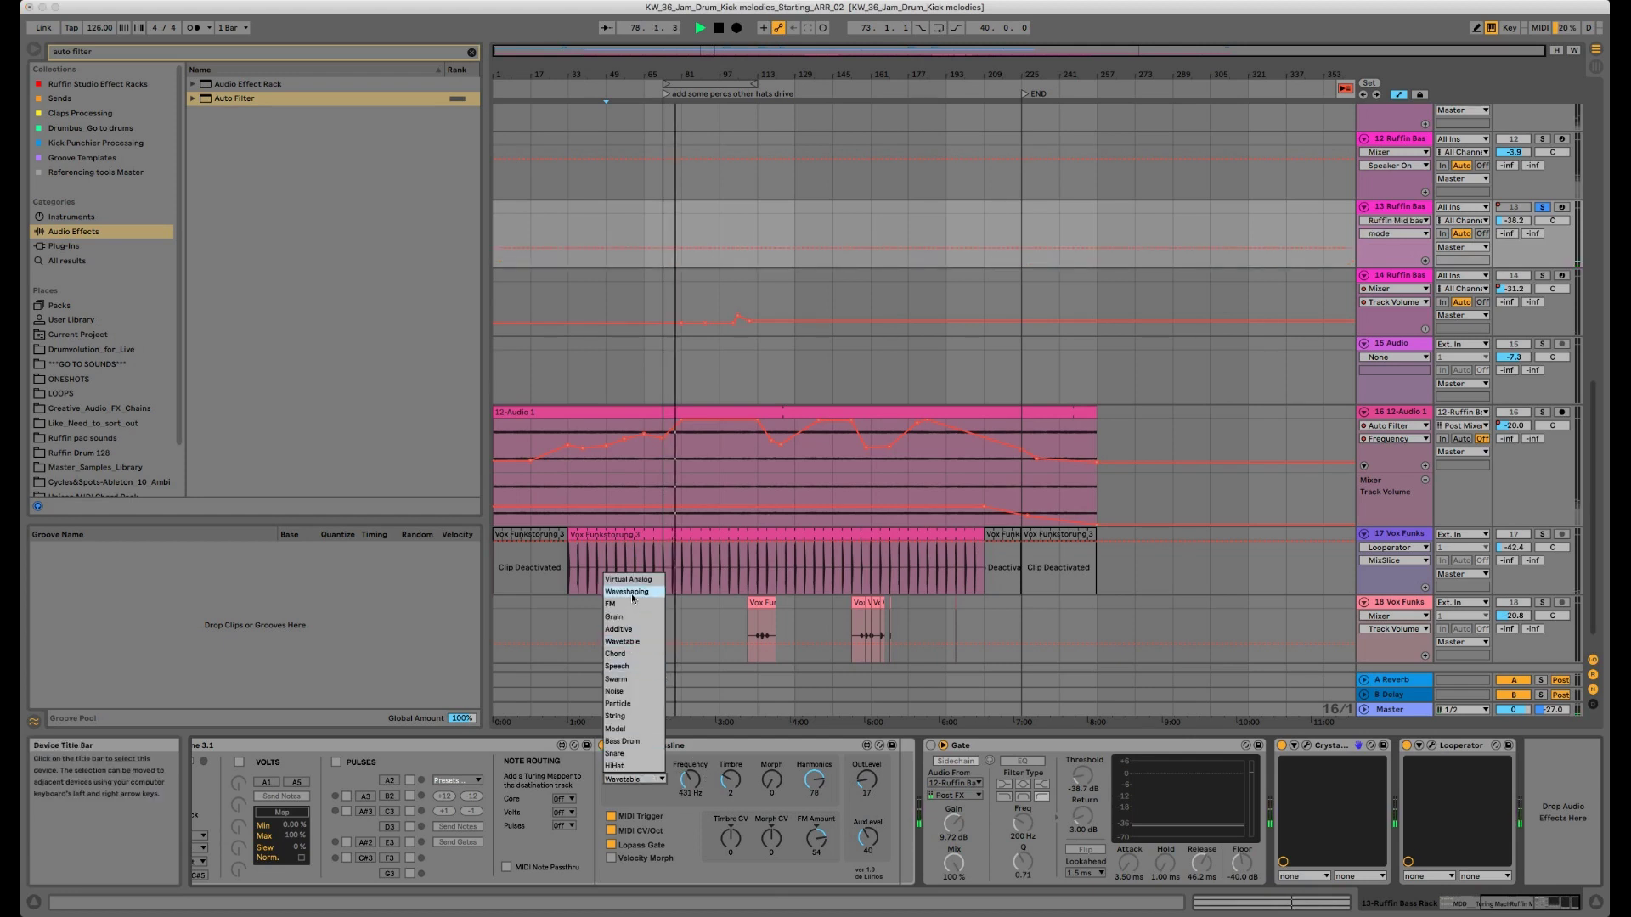
click(631, 800)
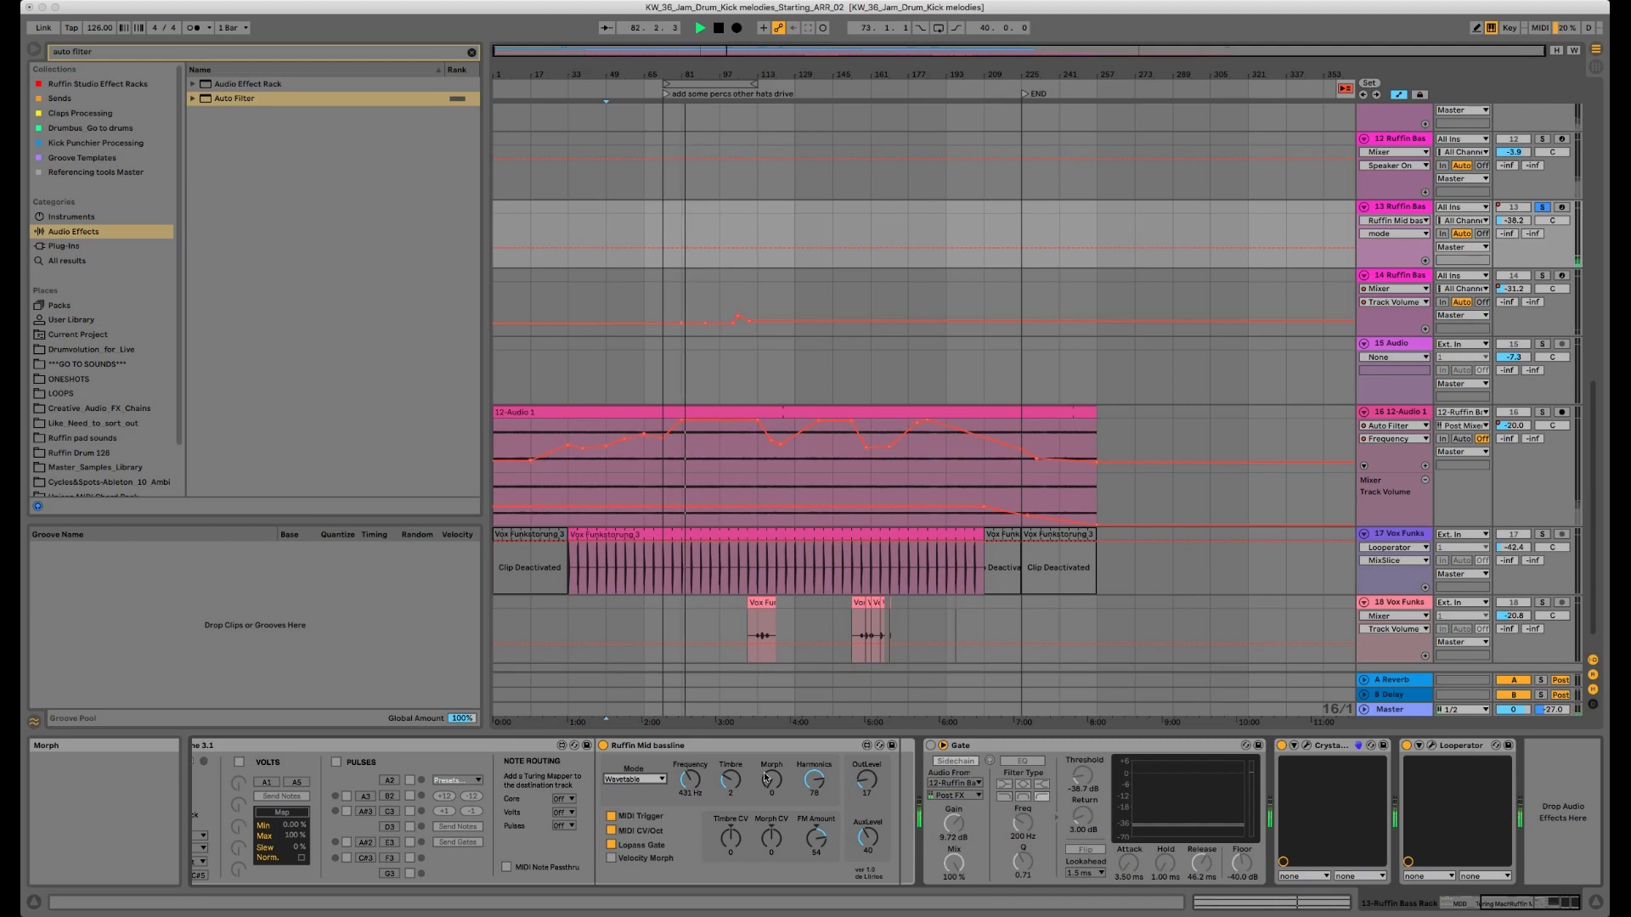
Step: Unsolo track 13, return all tracks to Arrangement playback, and review the track lanes in the full mix
click(1543, 208)
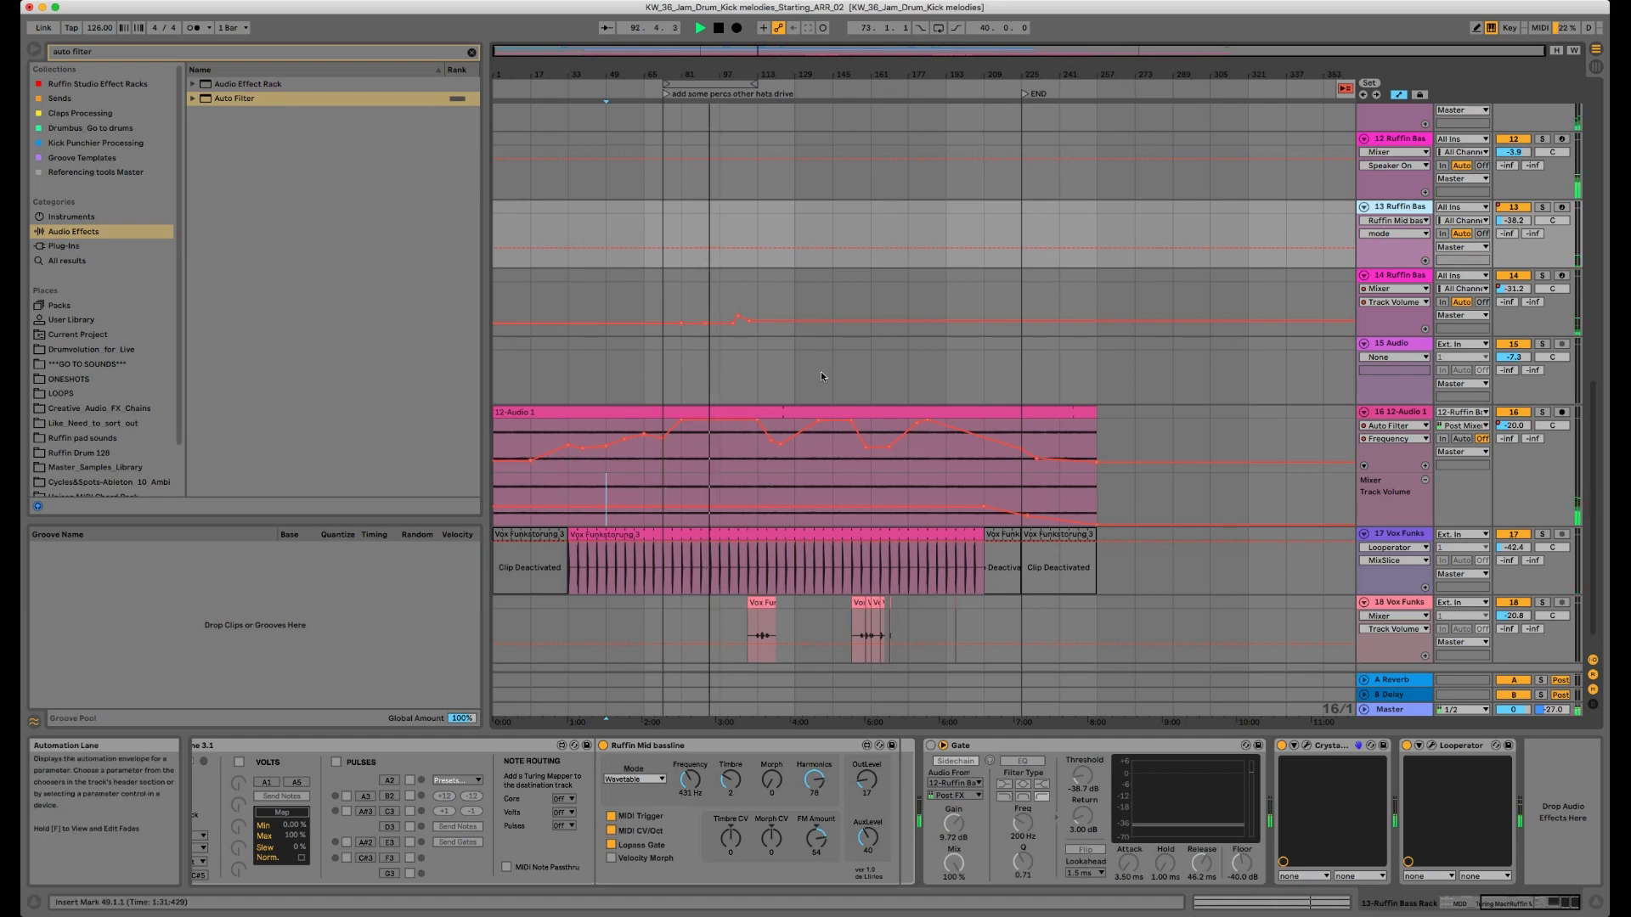
scroll(821, 371, up, 10)
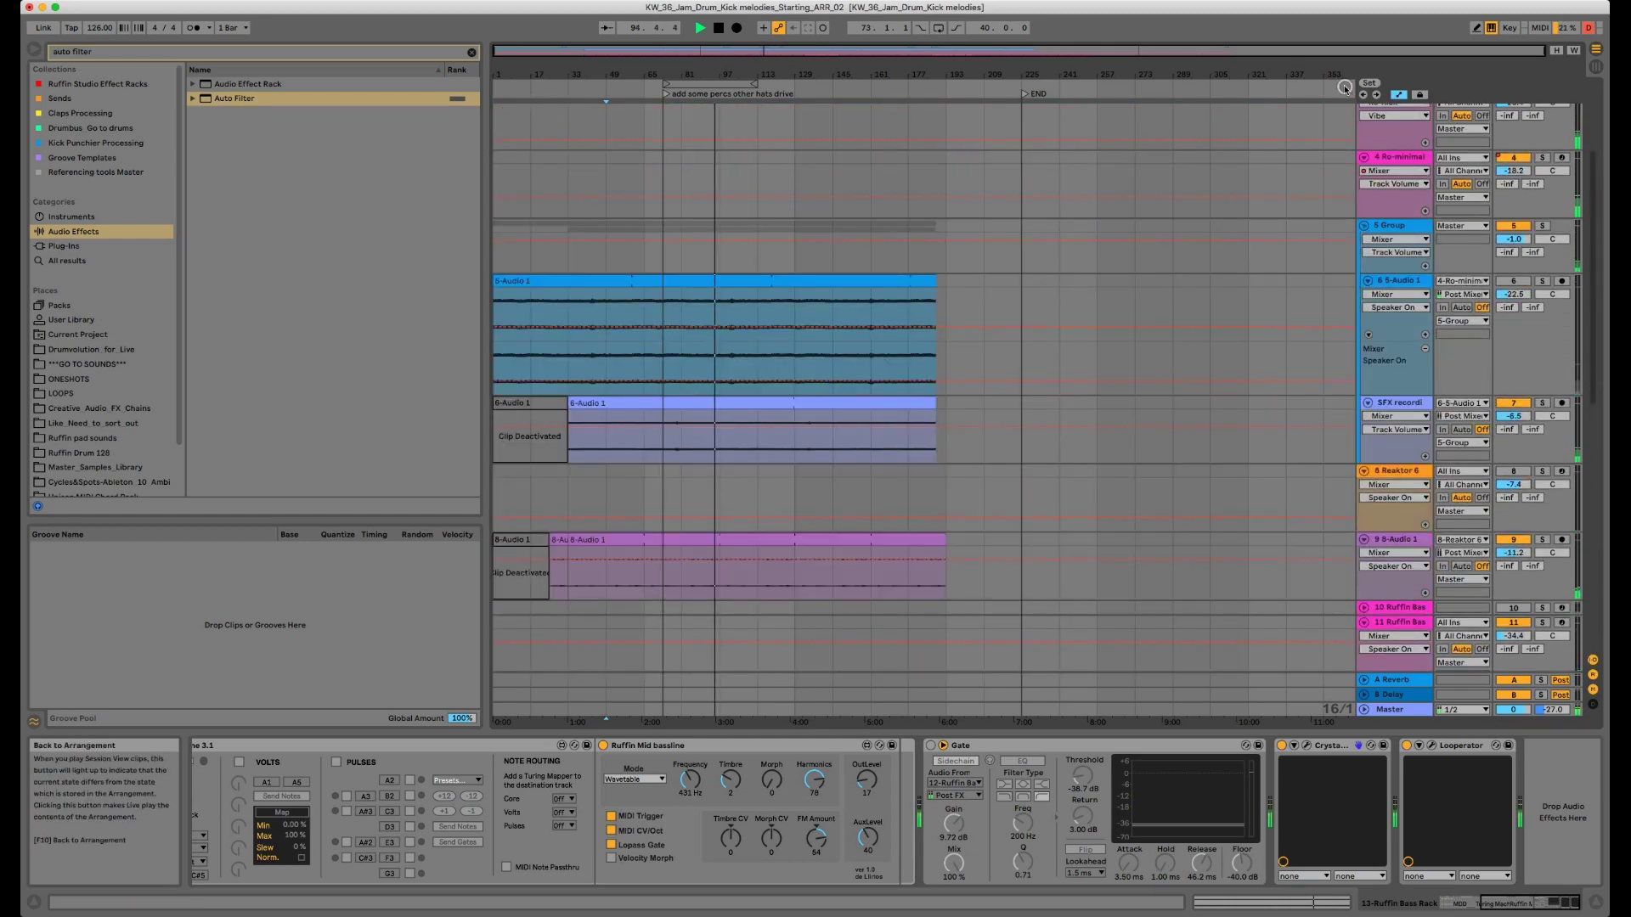
scroll(1051, 355, down, 5)
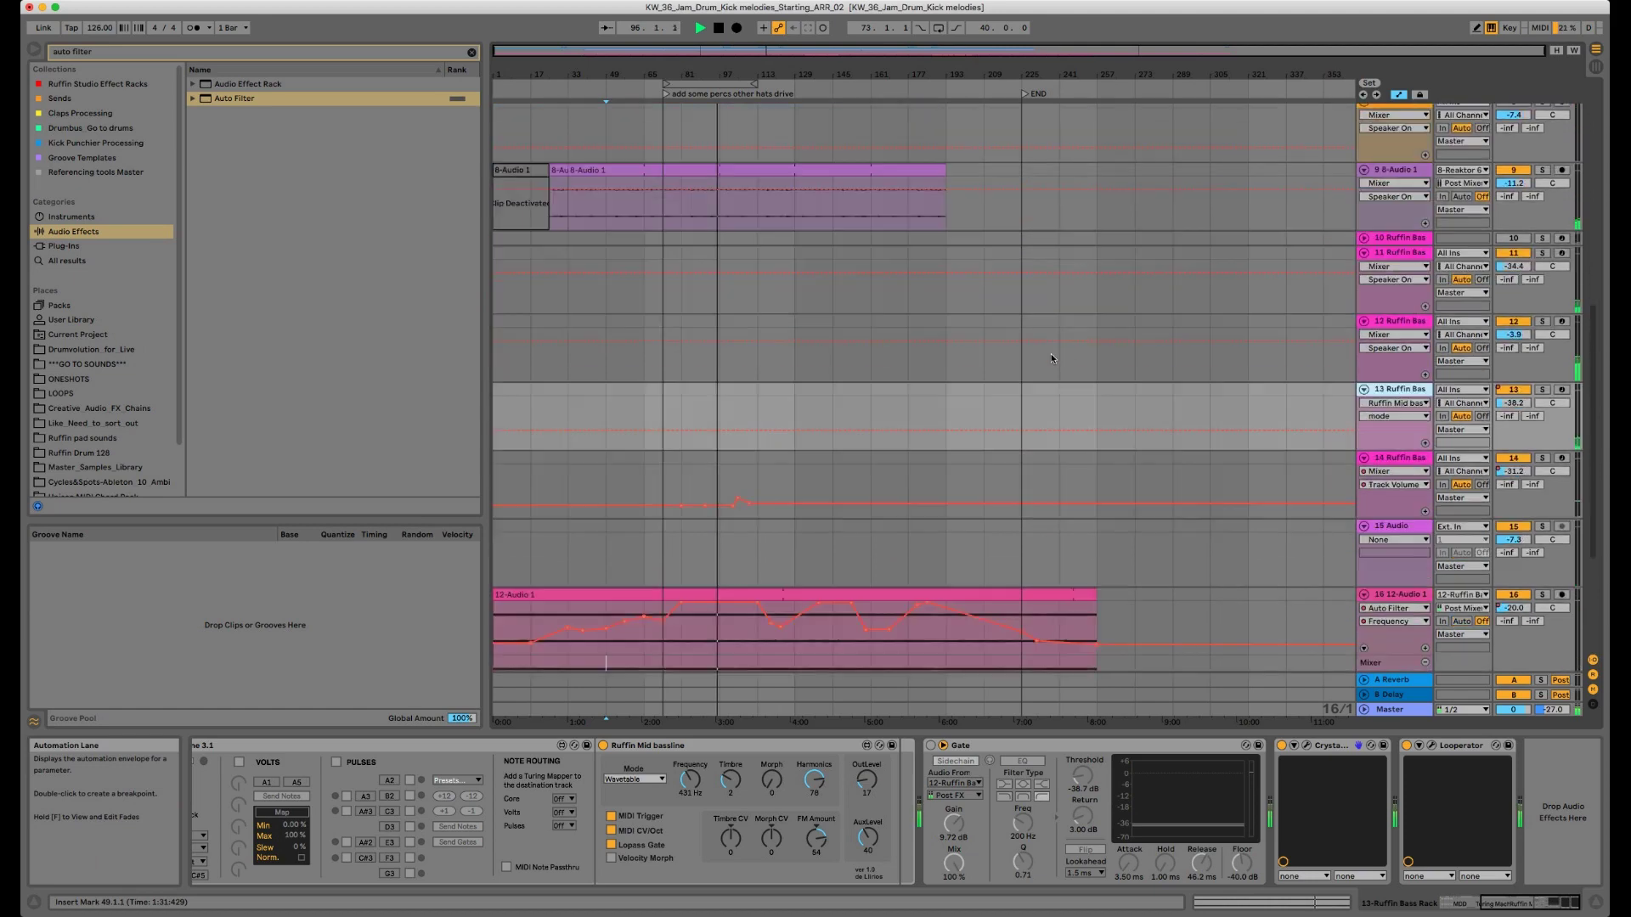
Step: Audition Ro-minimal tracks 3 and 4 by briefly soloing them, and show the drum machine devices on track 4
scroll(1051, 357, down, 3)
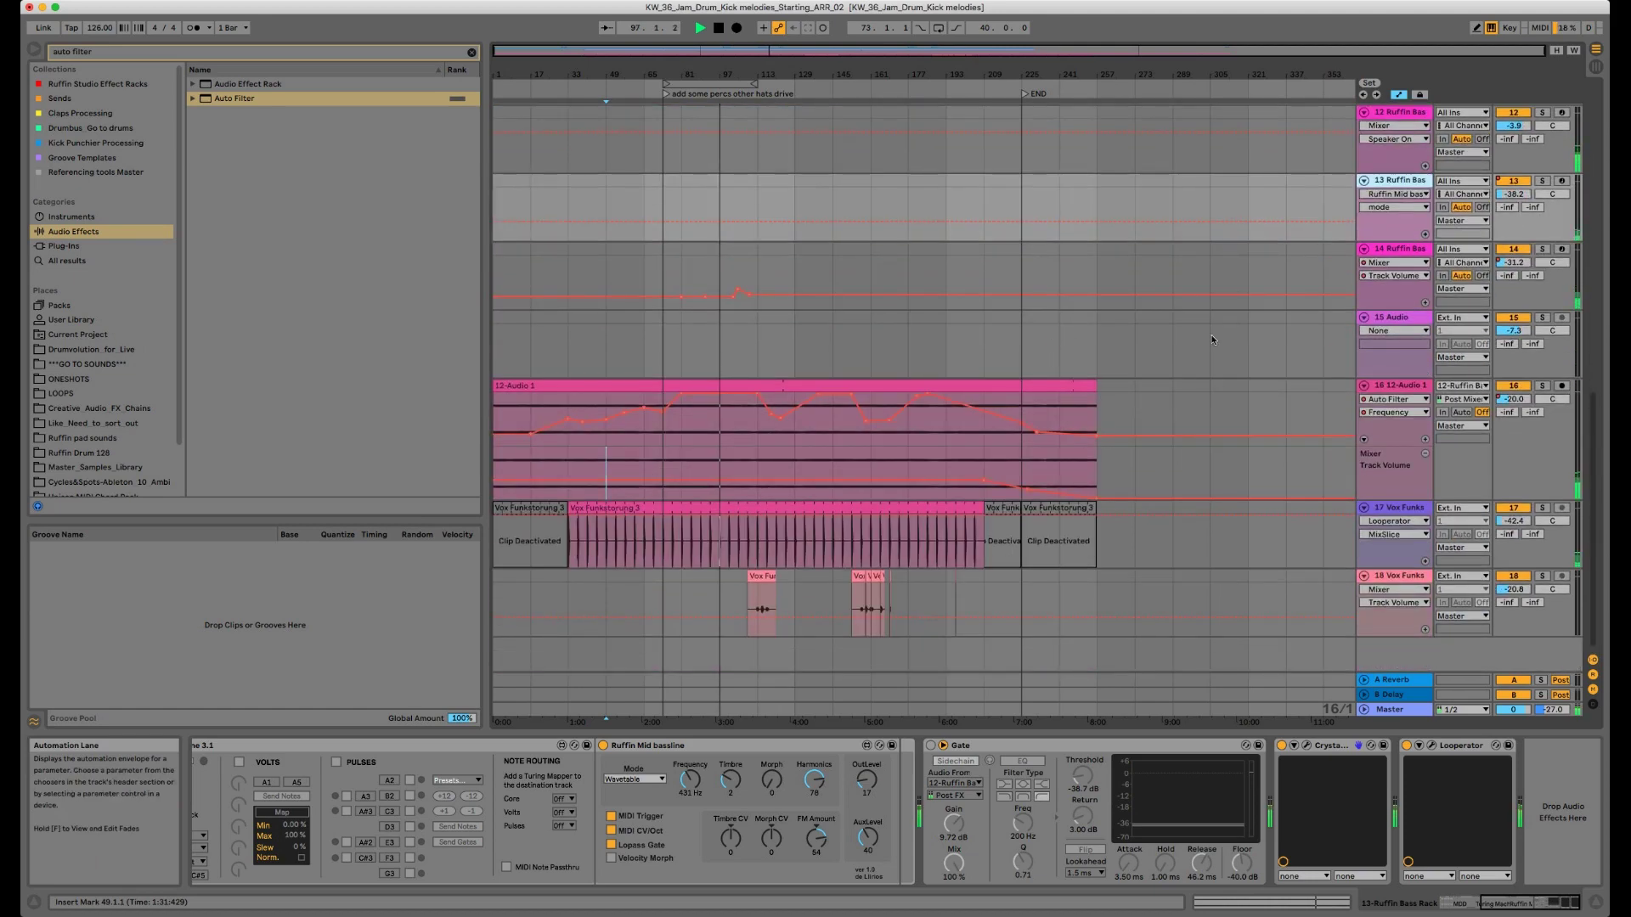
scroll(1212, 340, up, 10)
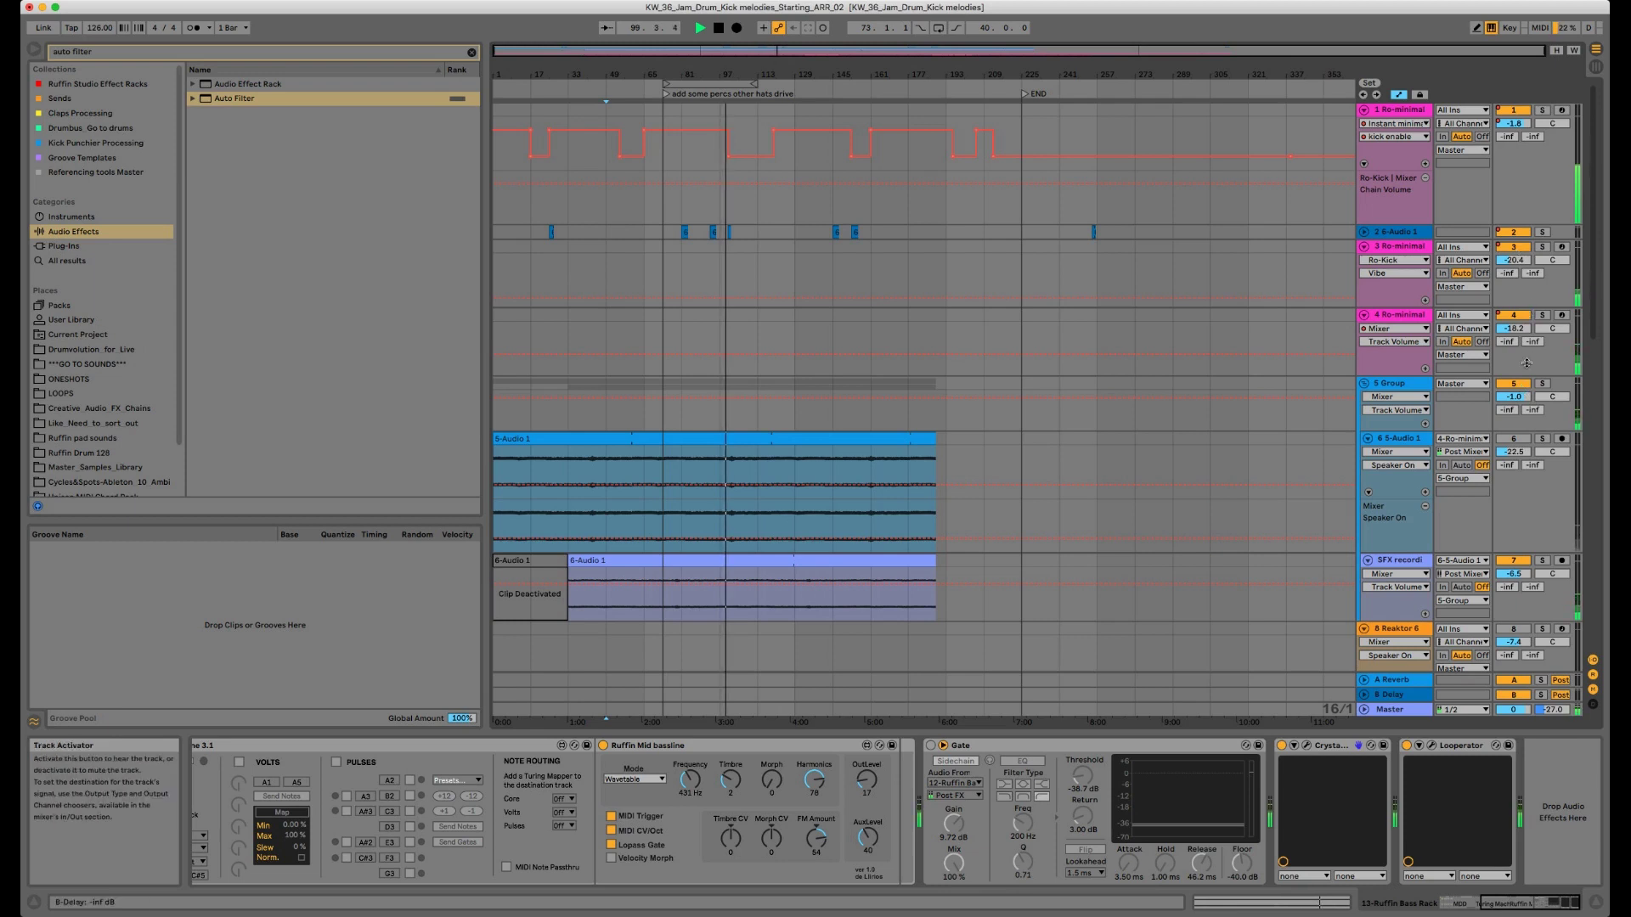
click(1543, 246)
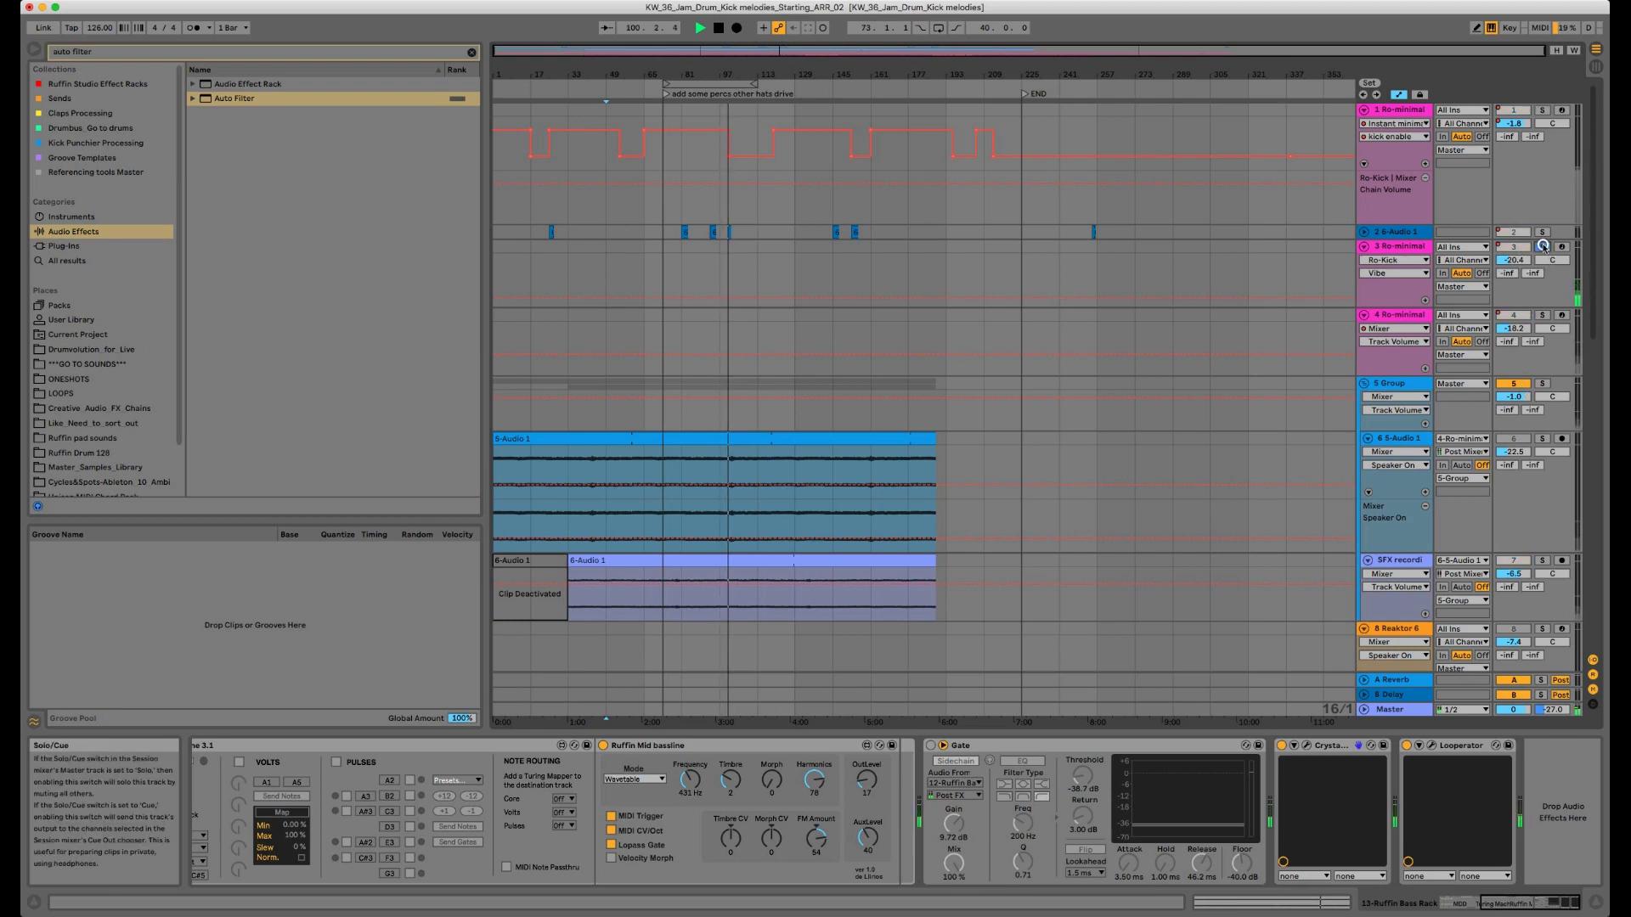
click(1543, 315)
click(1543, 315)
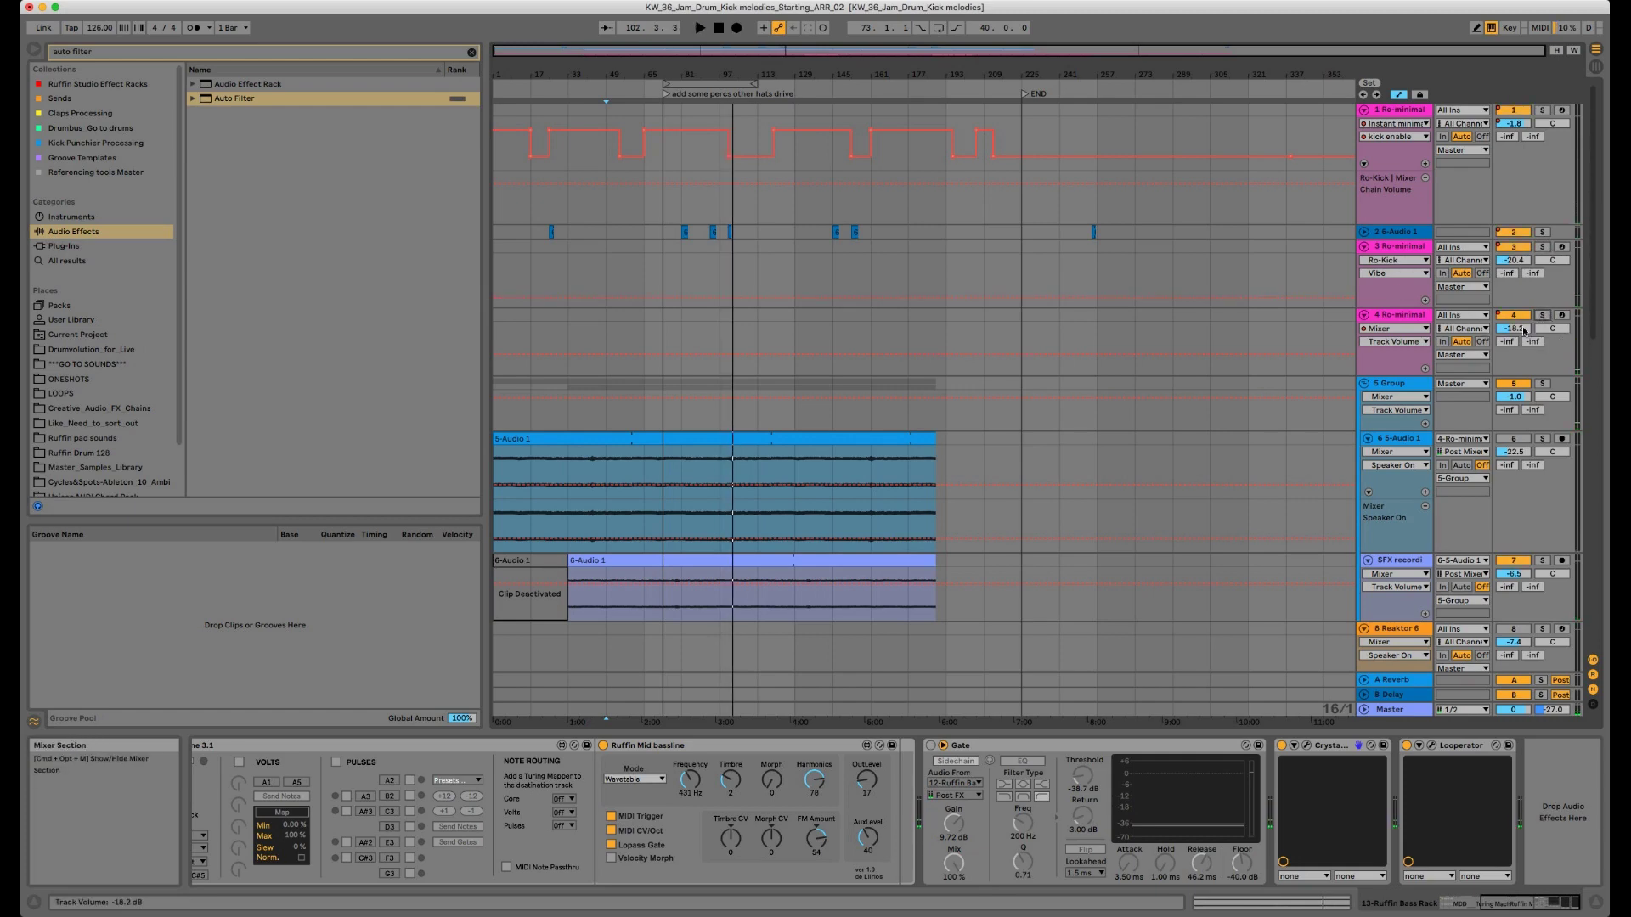
click(1412, 315)
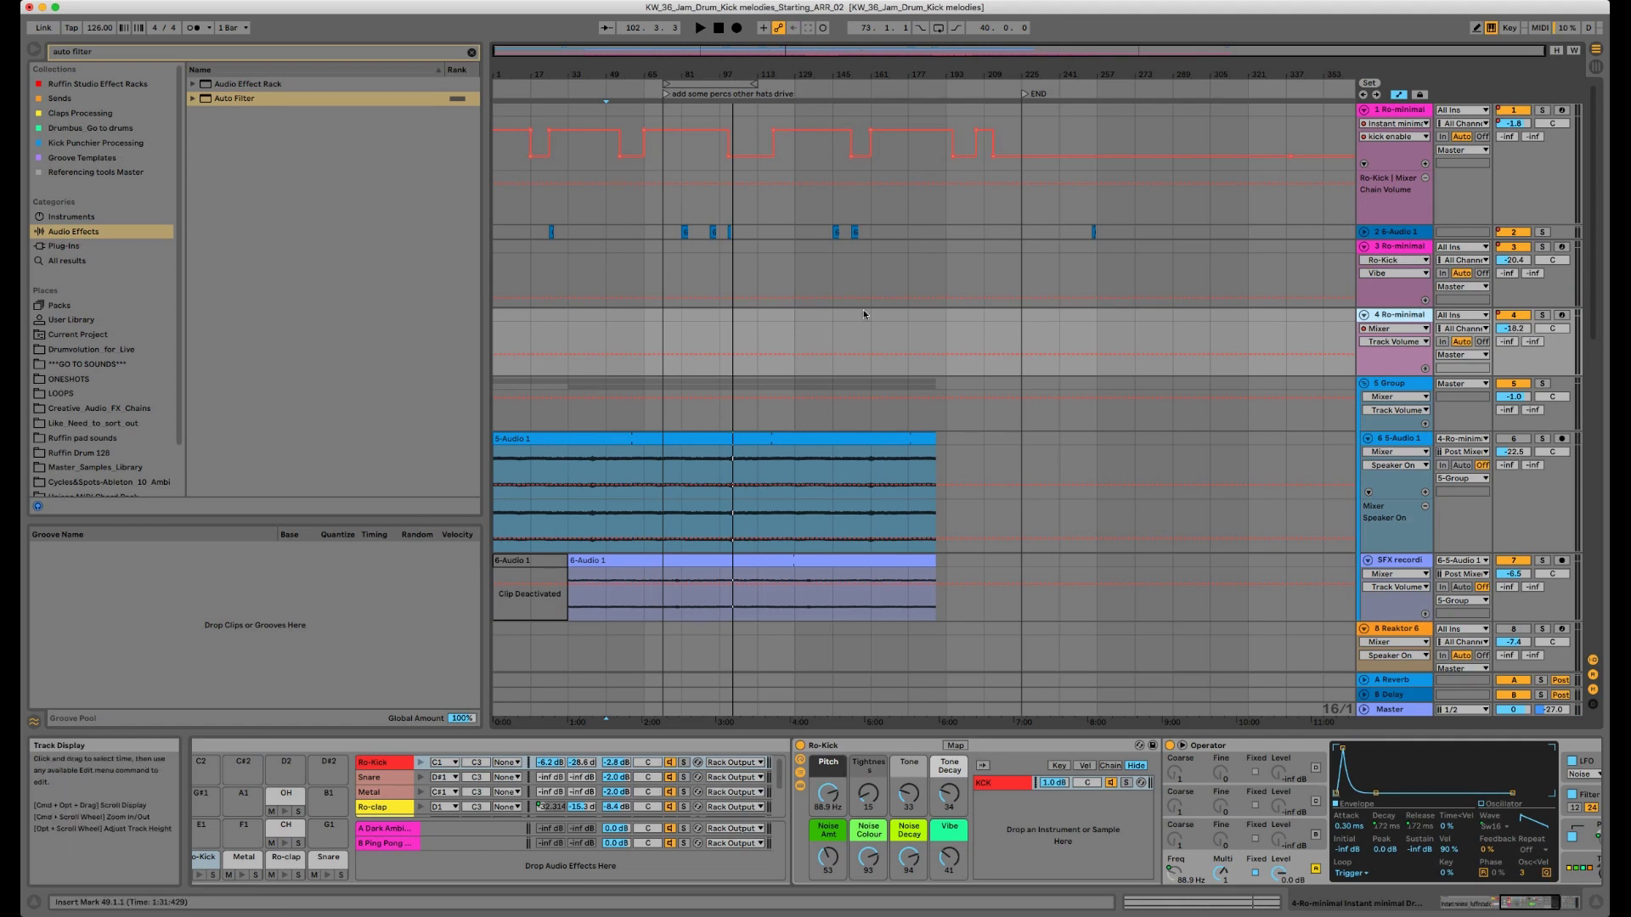
Step: Examine the vocal clips on track 18 and the Auto Filter automation of track 16 around bars 97 to 113
scroll(750, 316, down, 15)
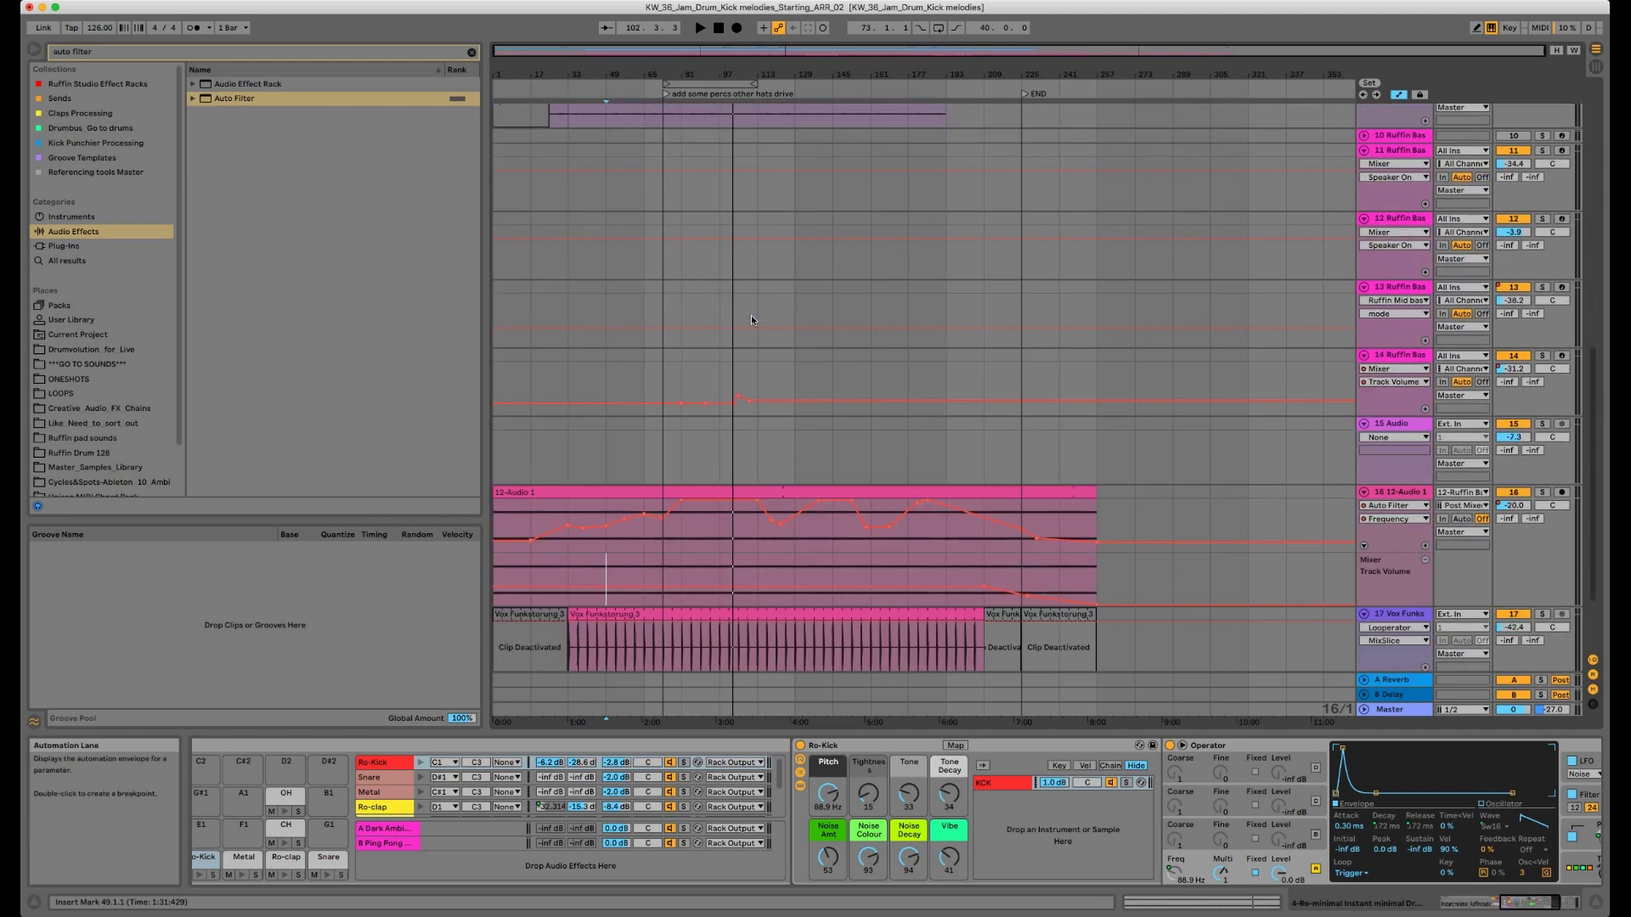
scroll(751, 319, down, 1)
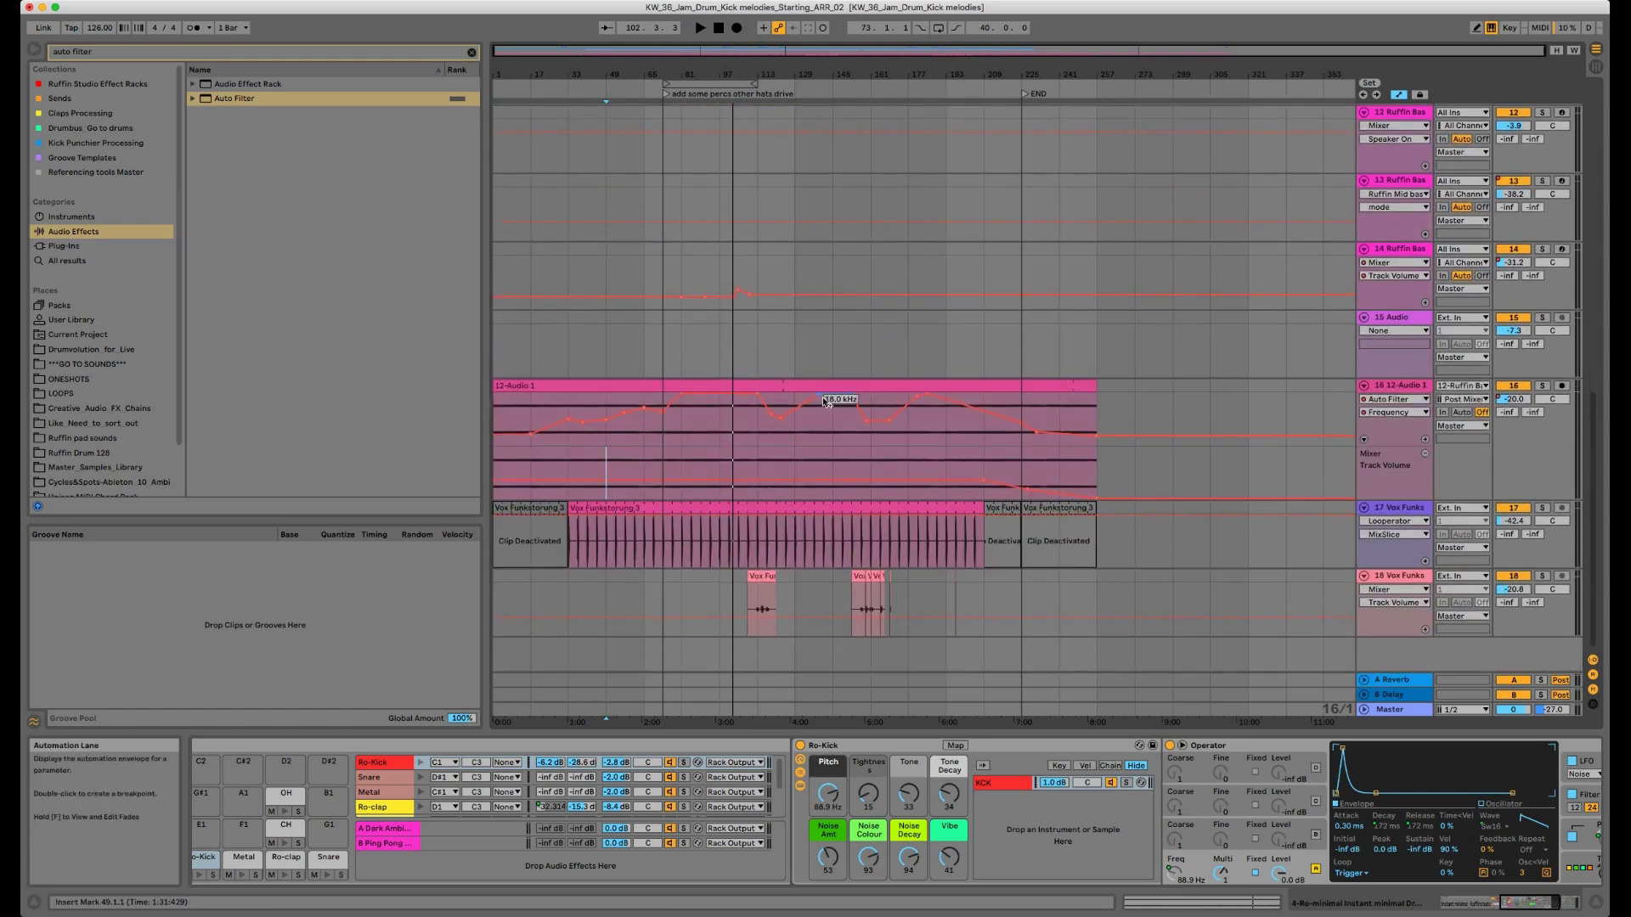
click(751, 351)
click(756, 608)
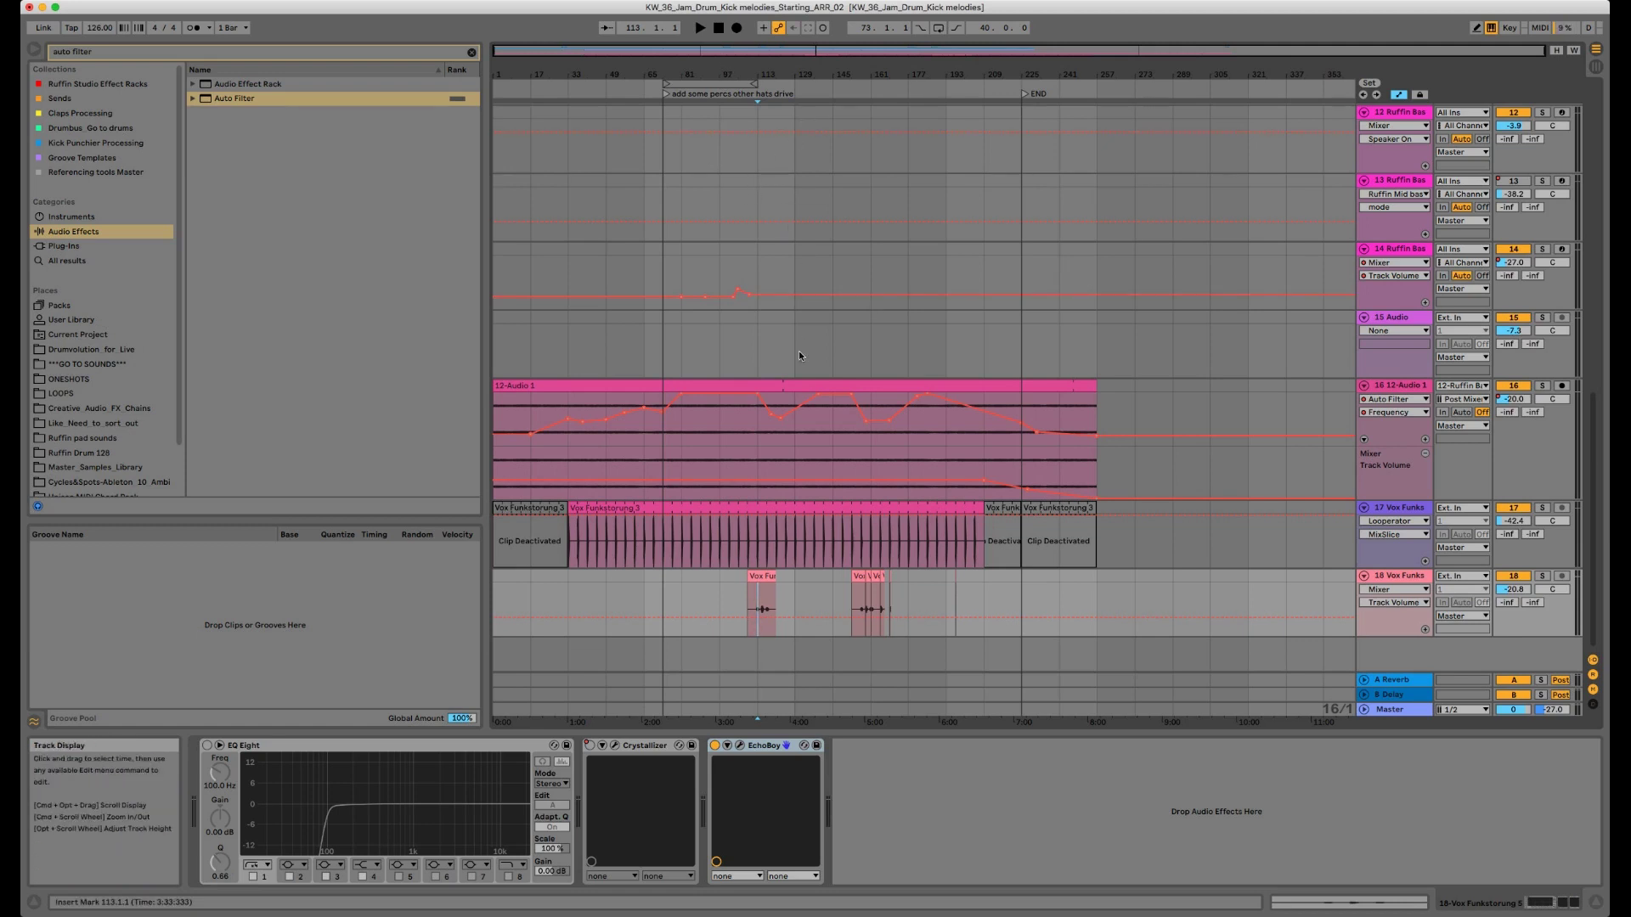
click(719, 344)
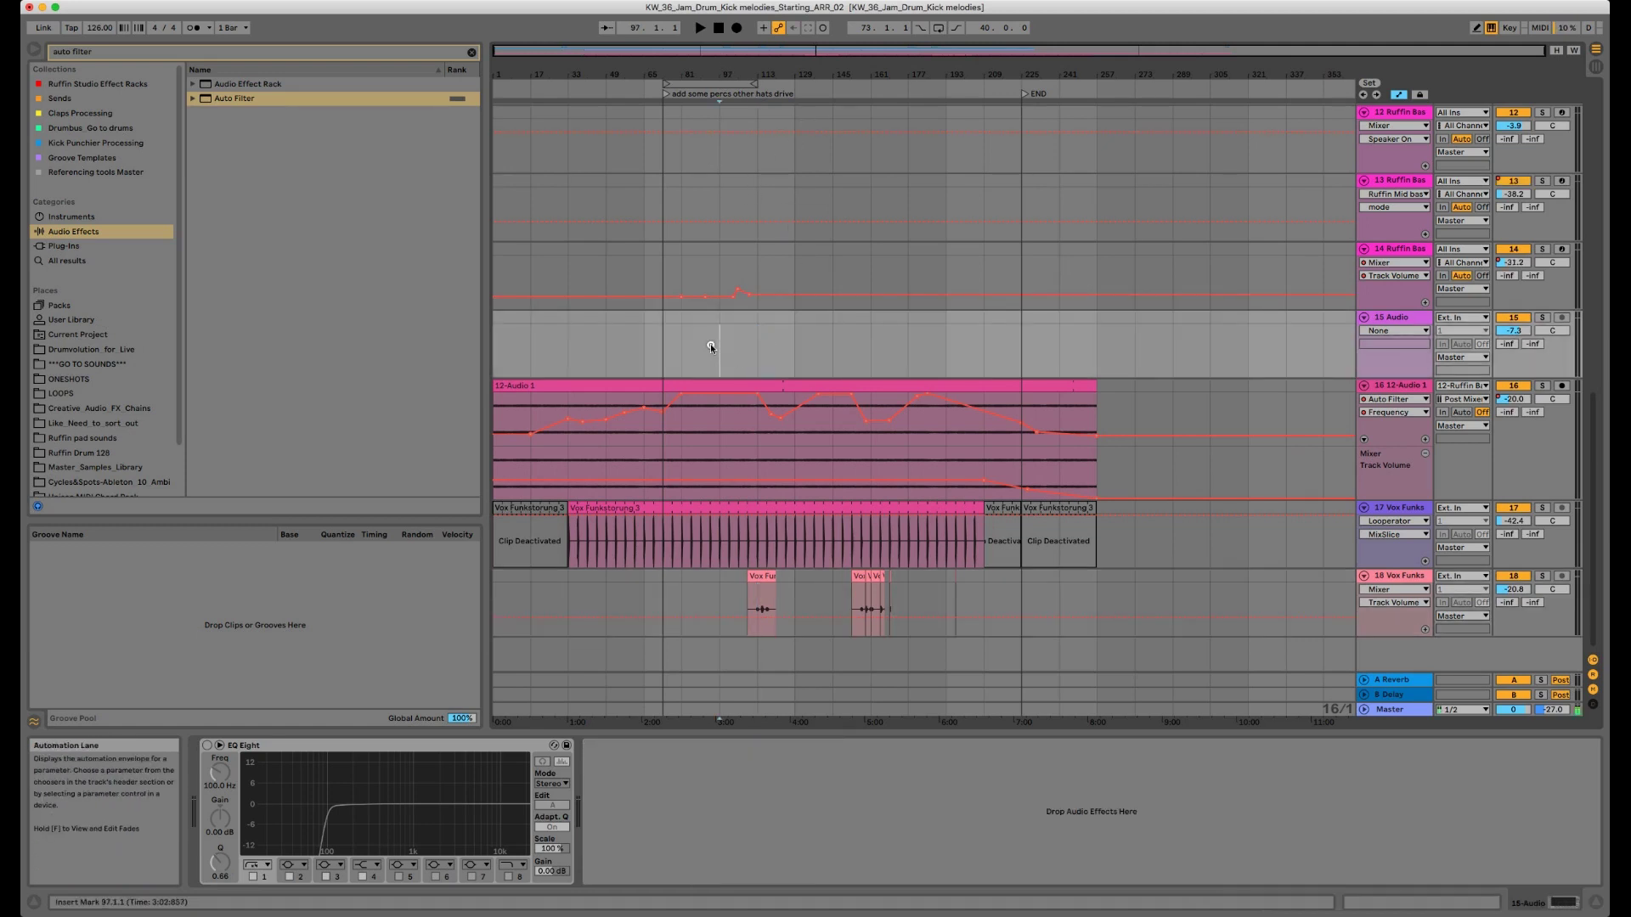
click(1399, 386)
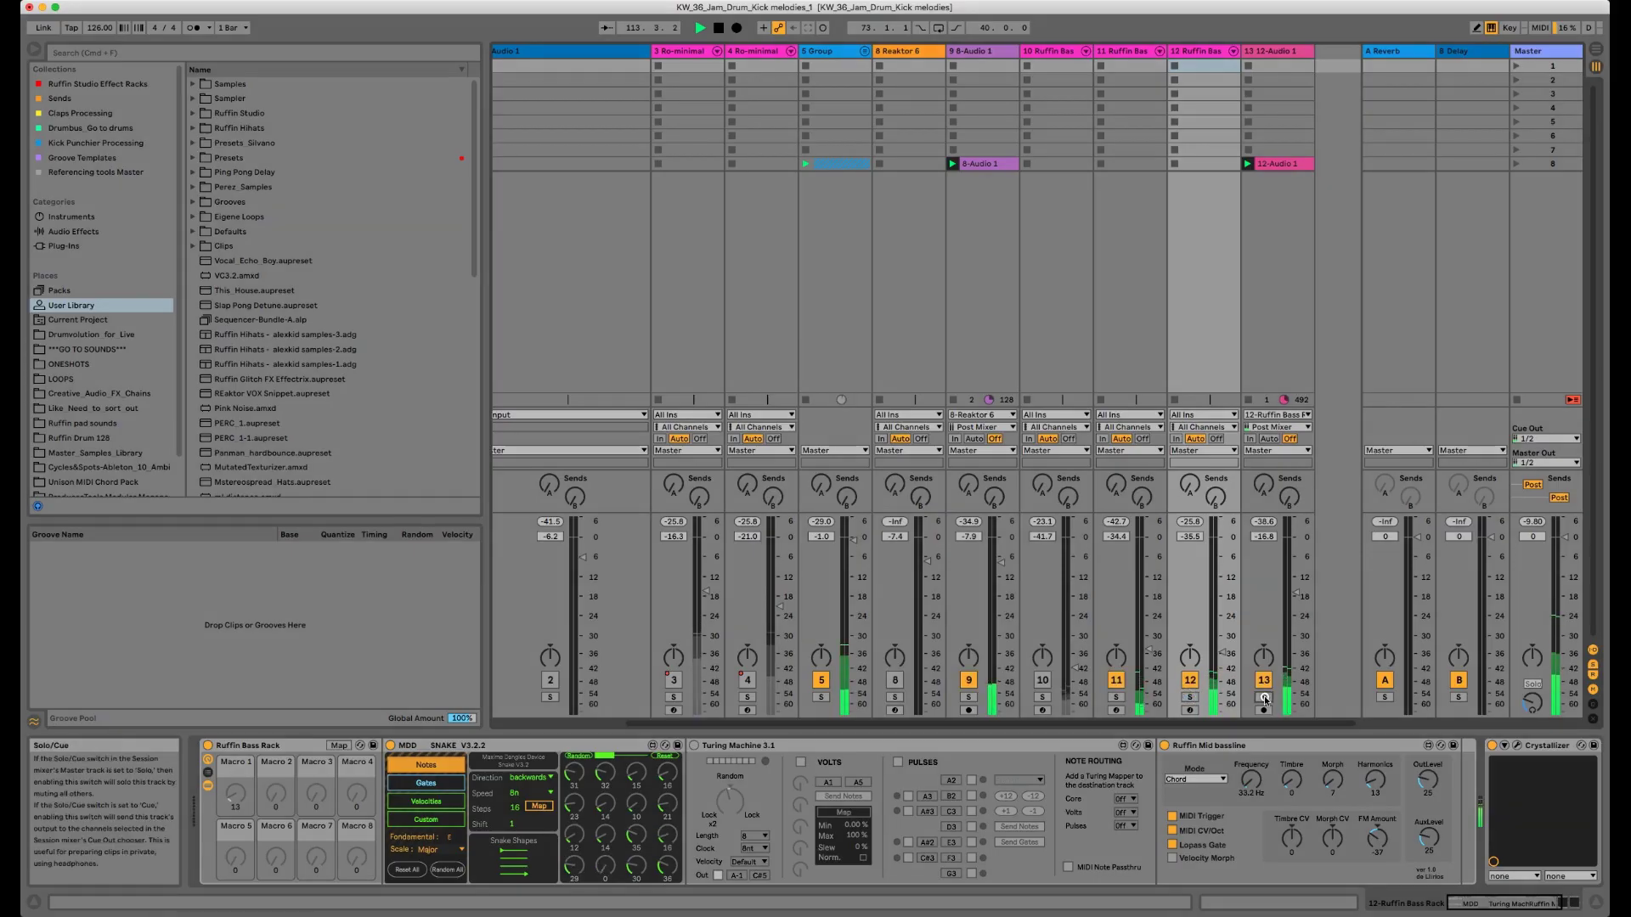
Step: Solo Ruffin Bass track 12 in the Session mixer and look through its device chain from SNAKE to Looperator
click(1190, 697)
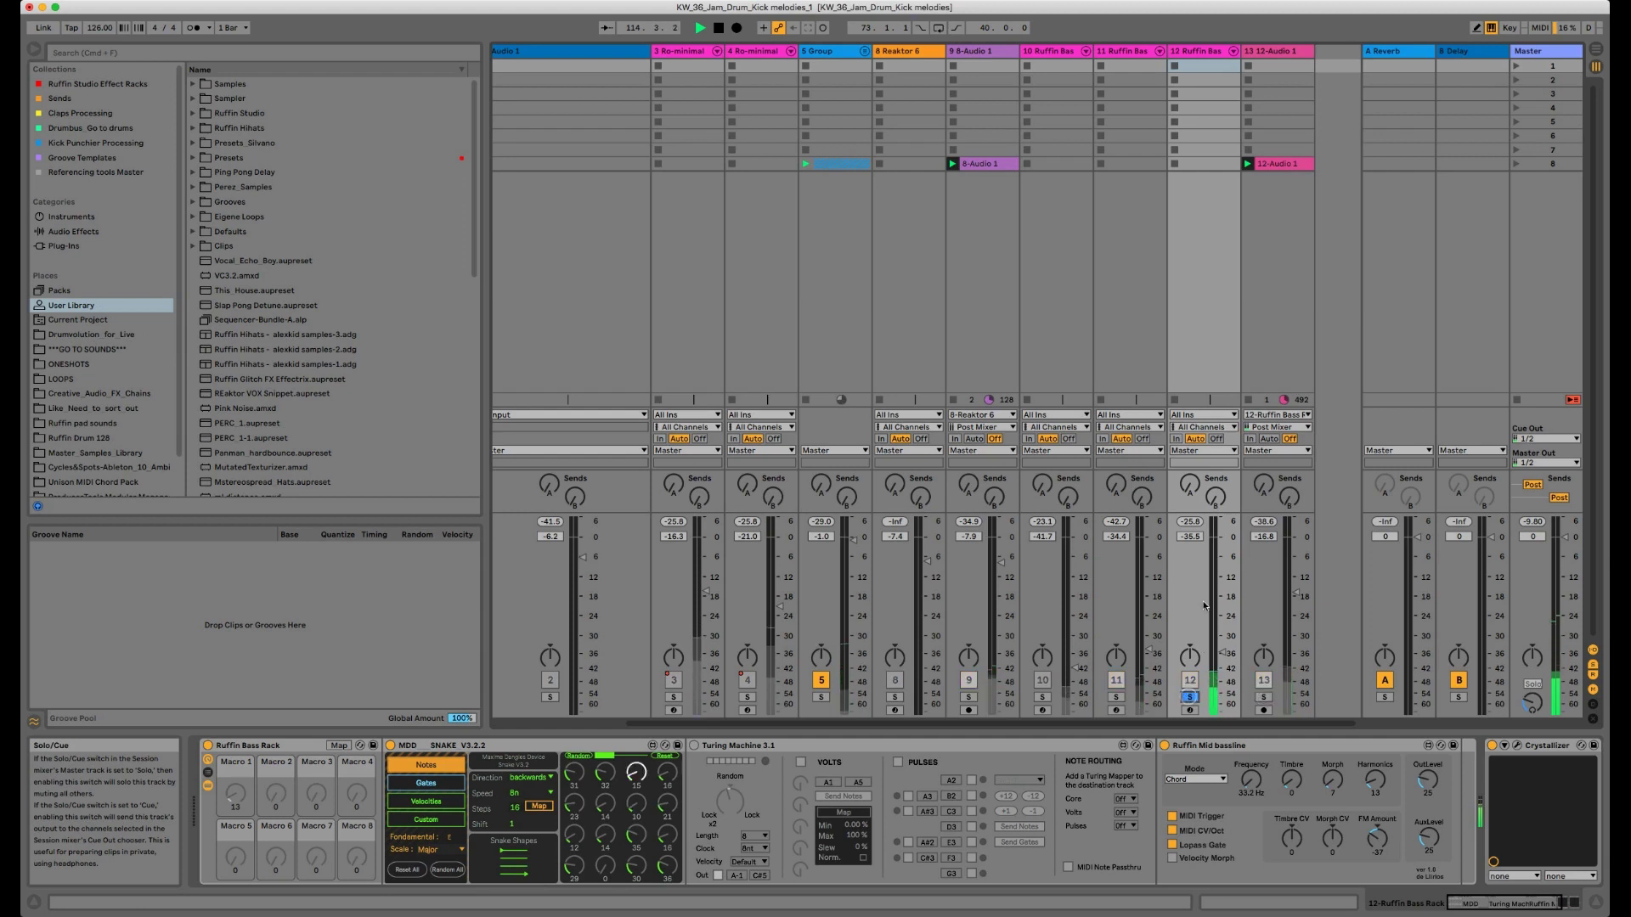
click(1215, 54)
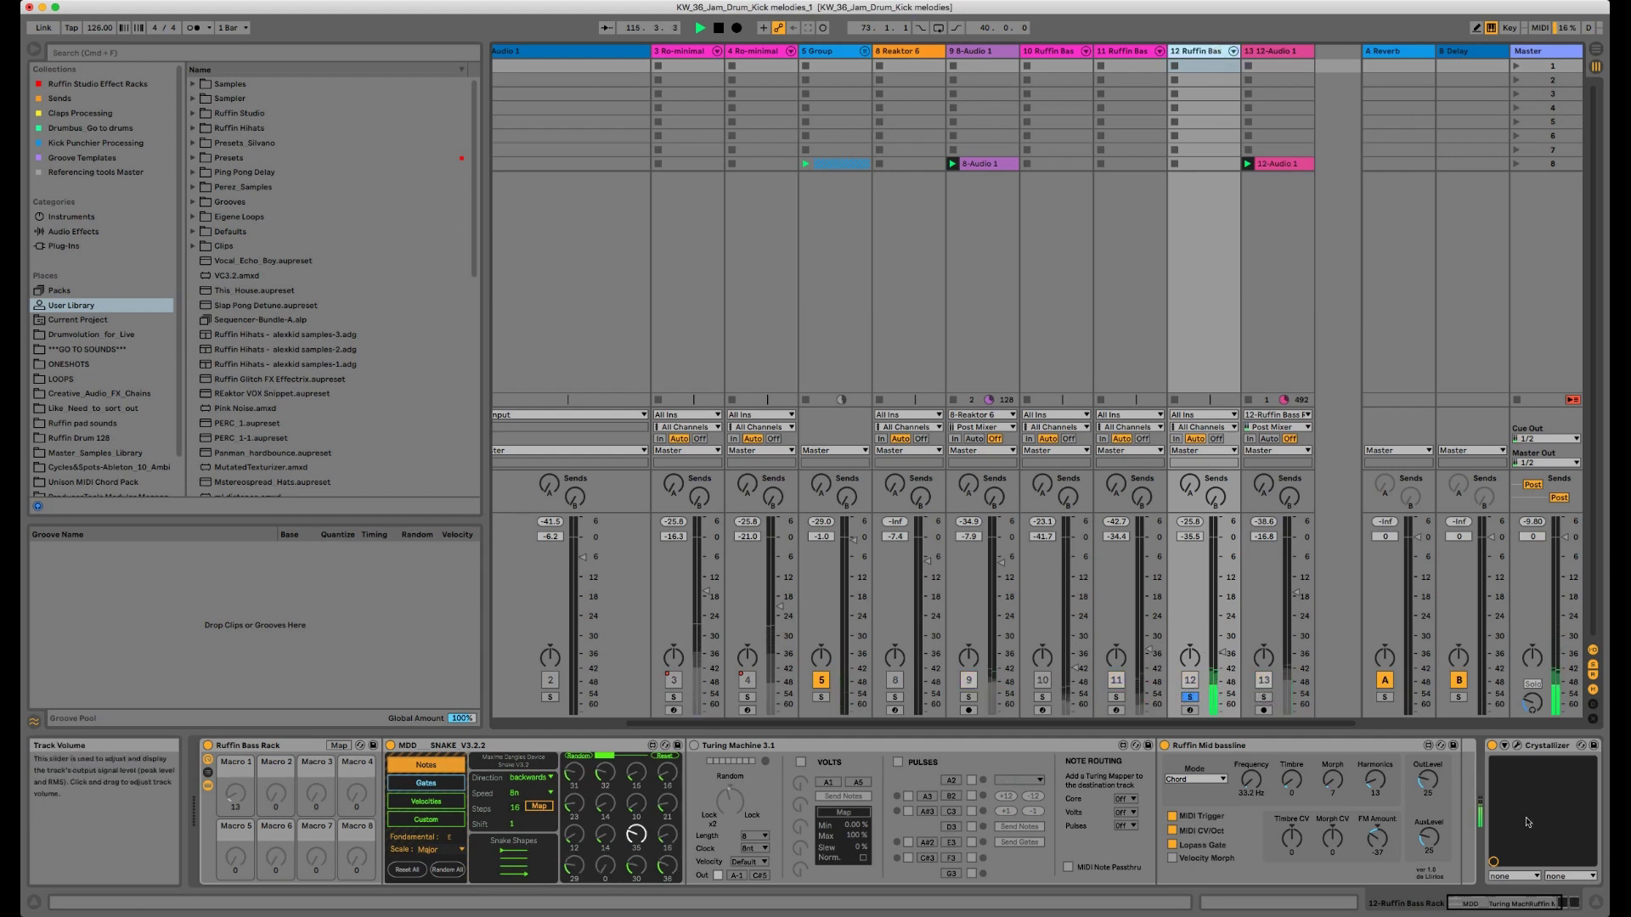
click(1577, 905)
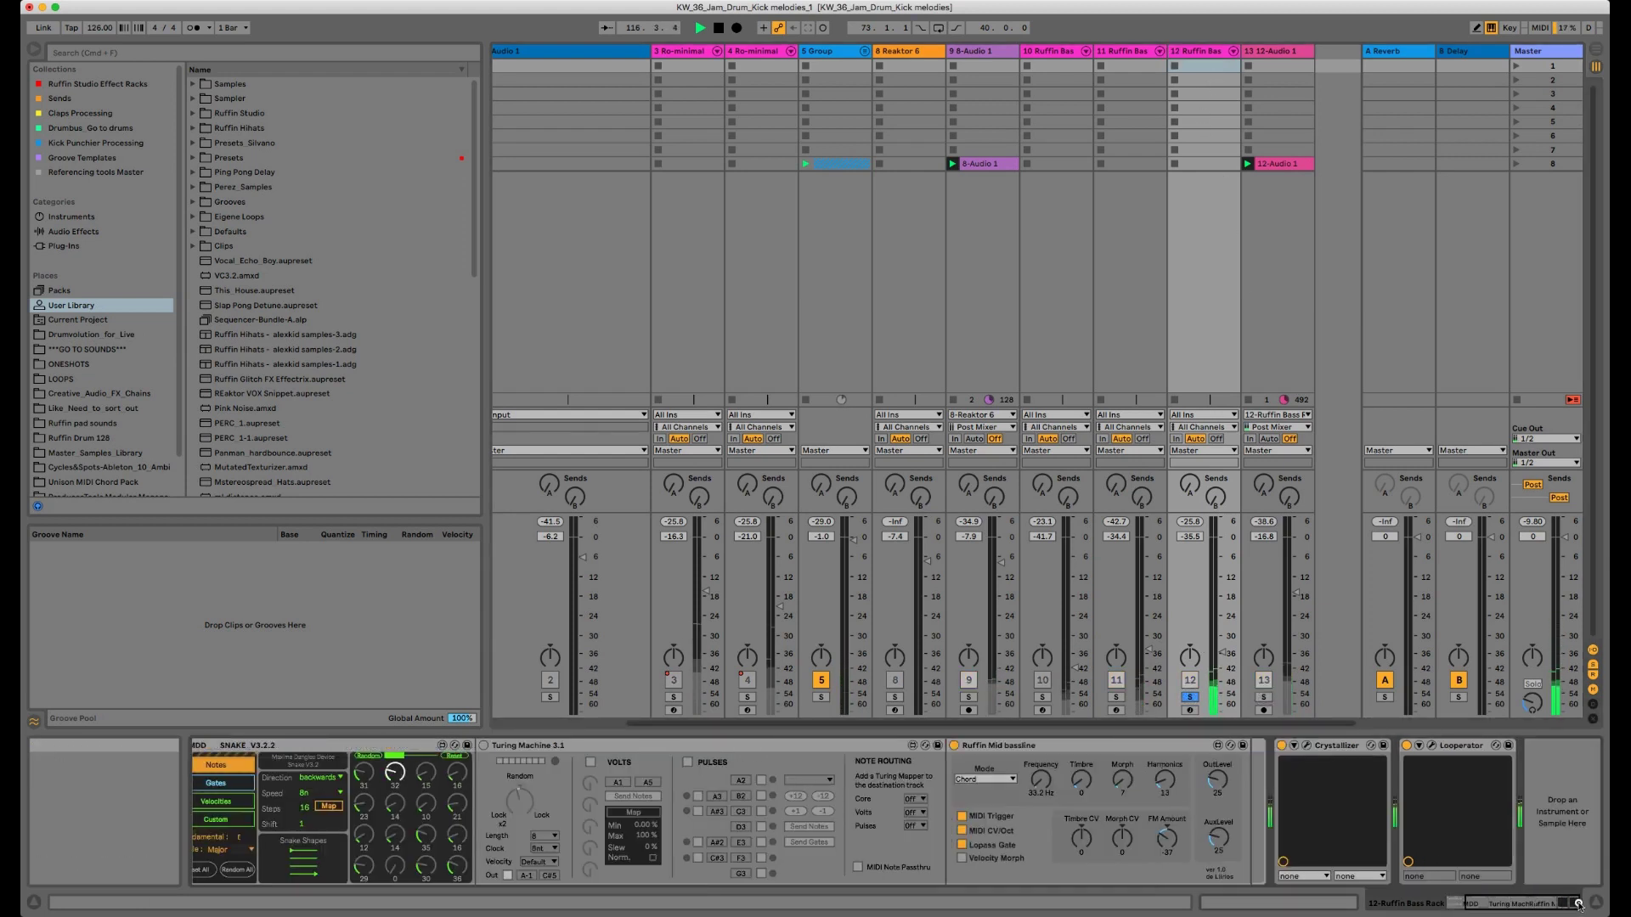
click(1480, 903)
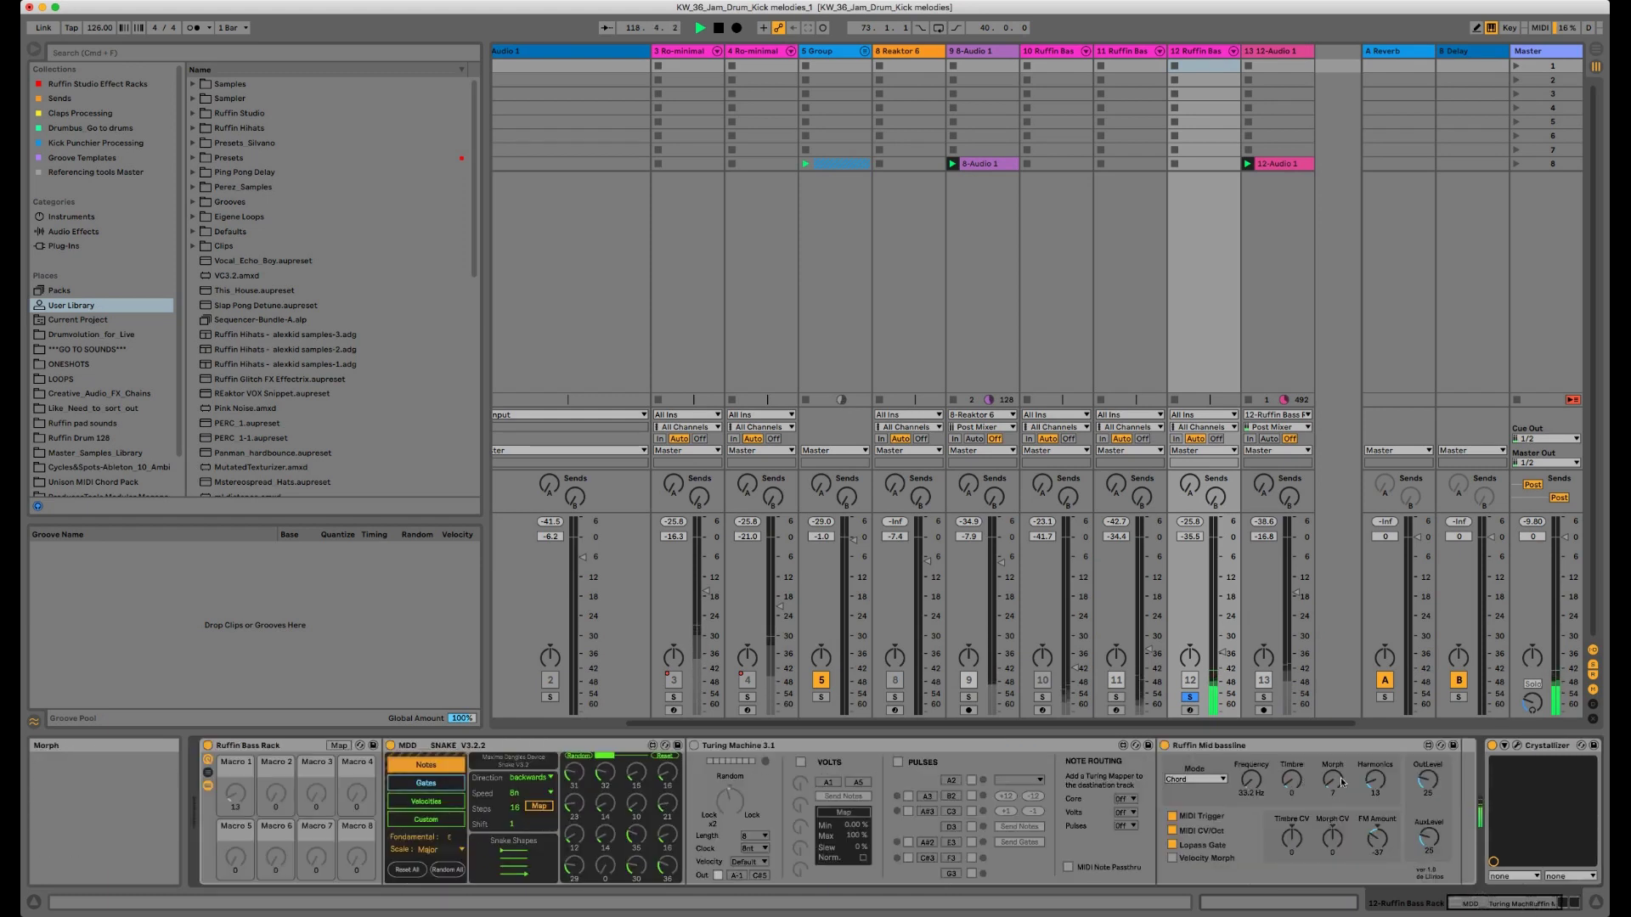
Step: Try the Ruffin Mid bassline on track 12 with Harmonics at 0 and FM Amount at 100
drag(1371, 783, 1369, 799)
drag(1386, 839, 1383, 808)
drag(1376, 824, 1378, 807)
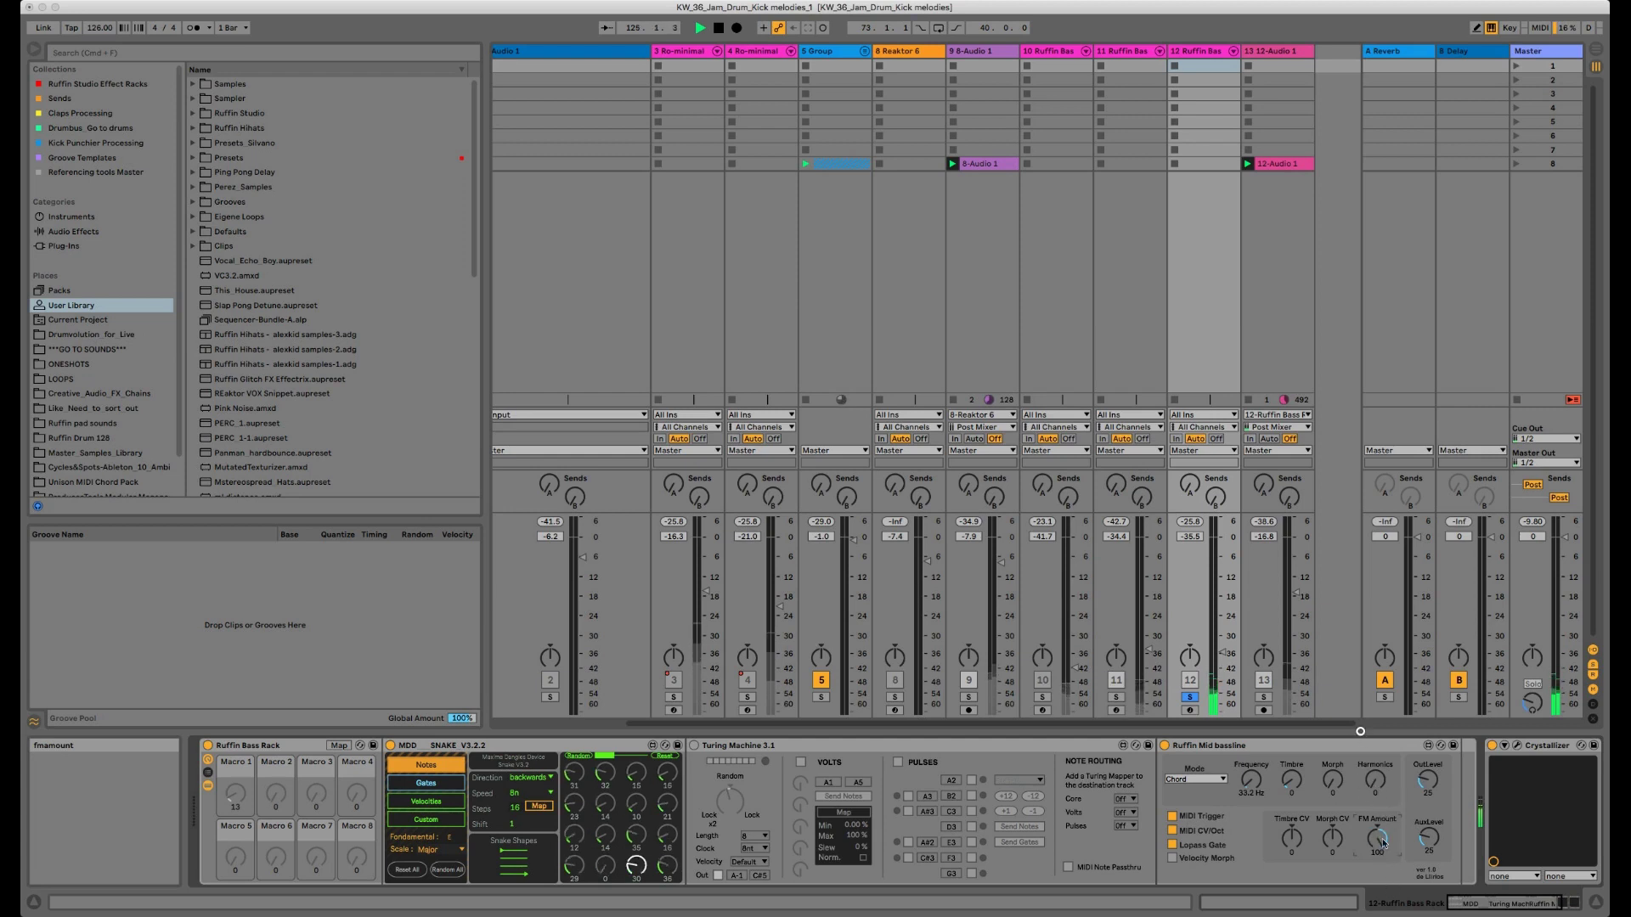
Step: Try out the Frequency, Timbre, Morph and Harmonics controls of track 12's bassline synth in Chord mode
click(1502, 903)
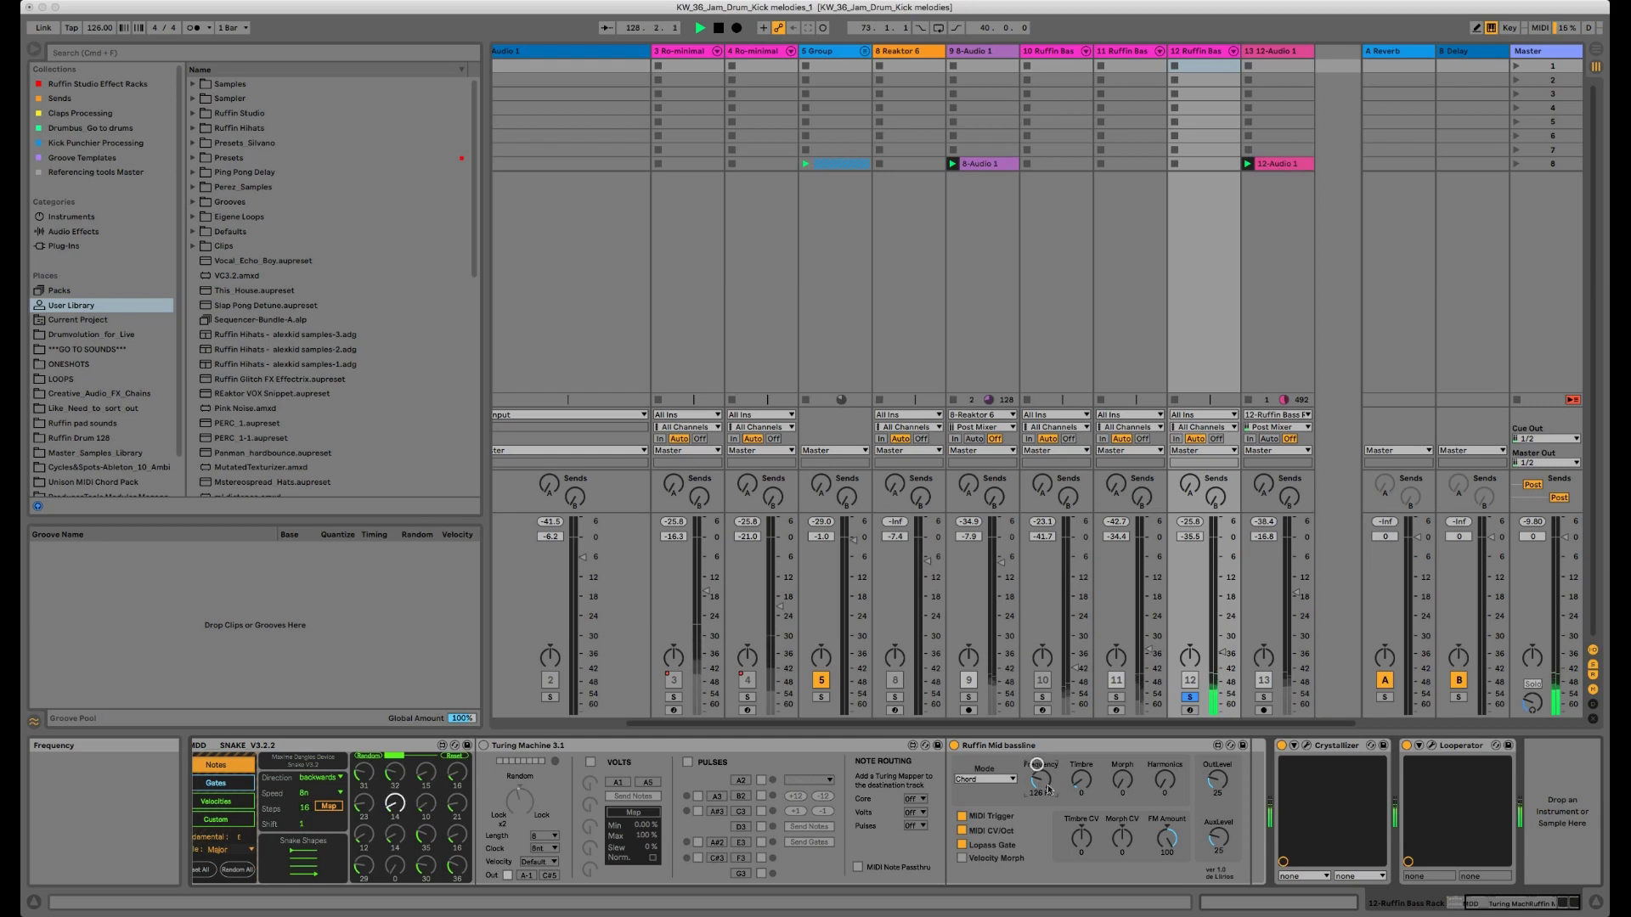
drag(1041, 780, 1043, 785)
drag(1082, 767, 1086, 748)
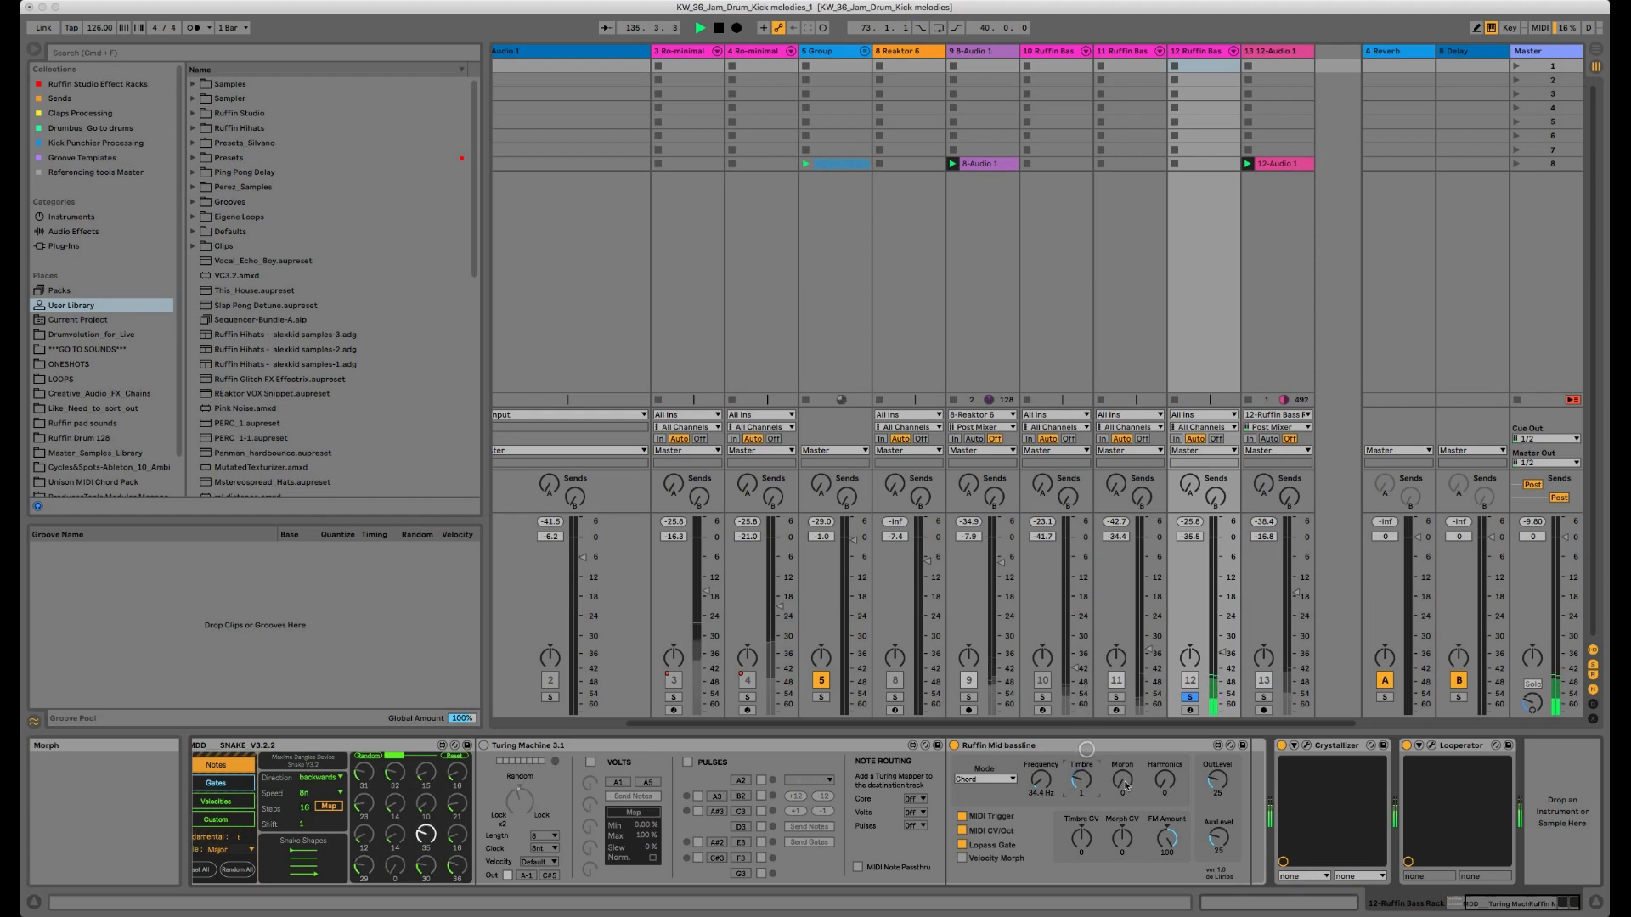
drag(1122, 778, 1124, 736)
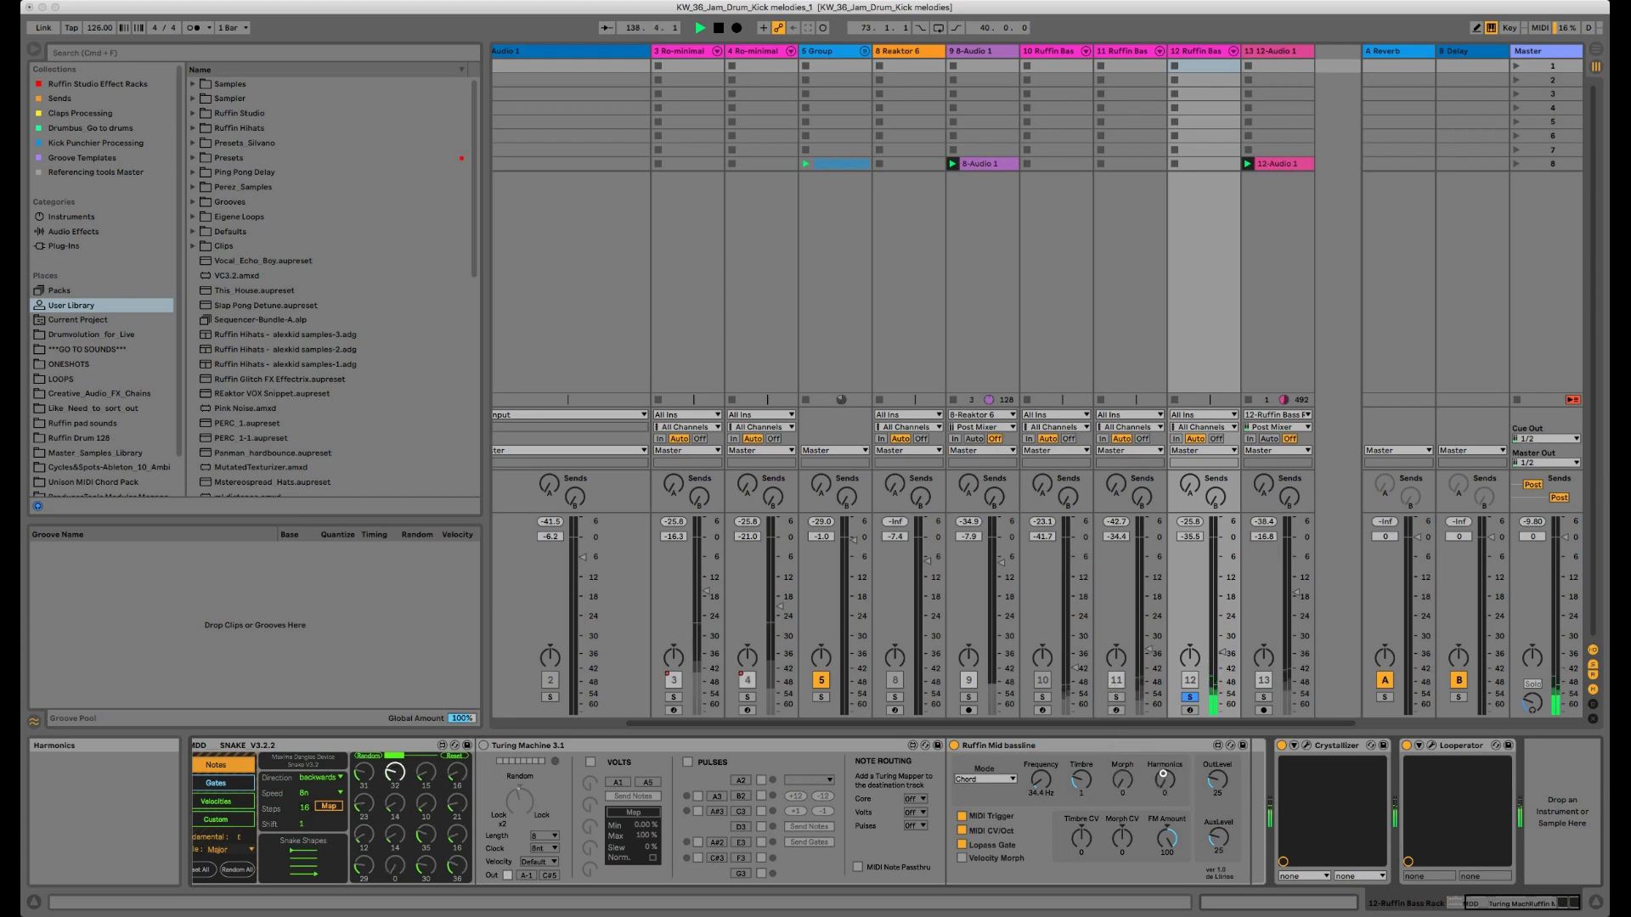
drag(1165, 779, 1158, 735)
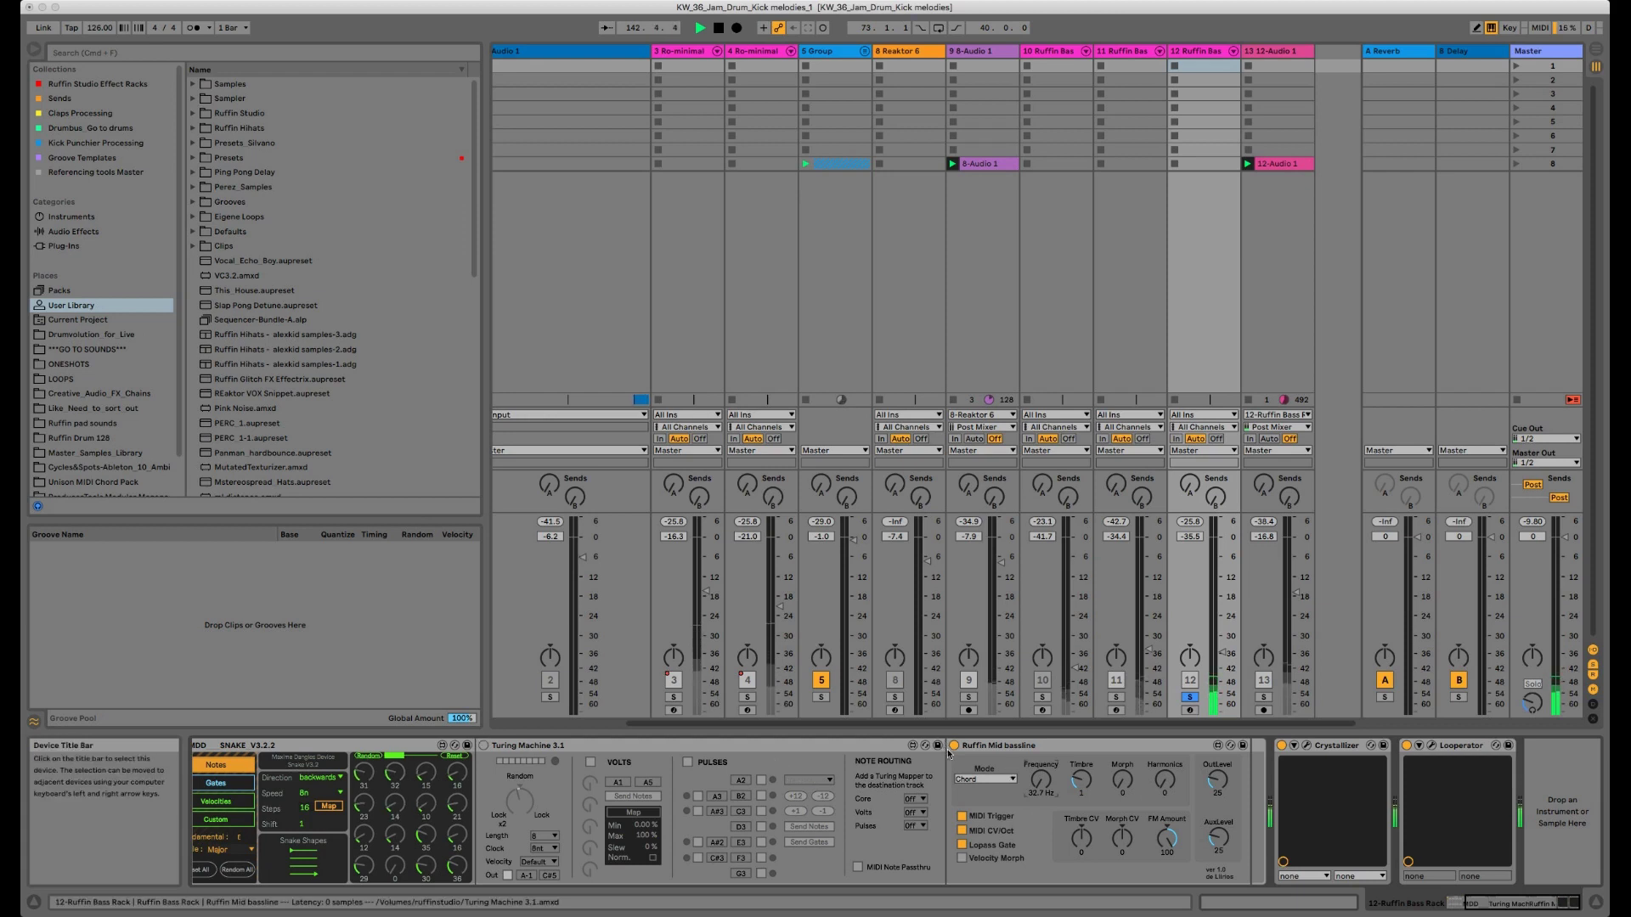
Step: Switch track 12's bassline synth to String mode with a frequency of 41.1 Hz, and turn off Crystallizer and Looperator
click(966, 779)
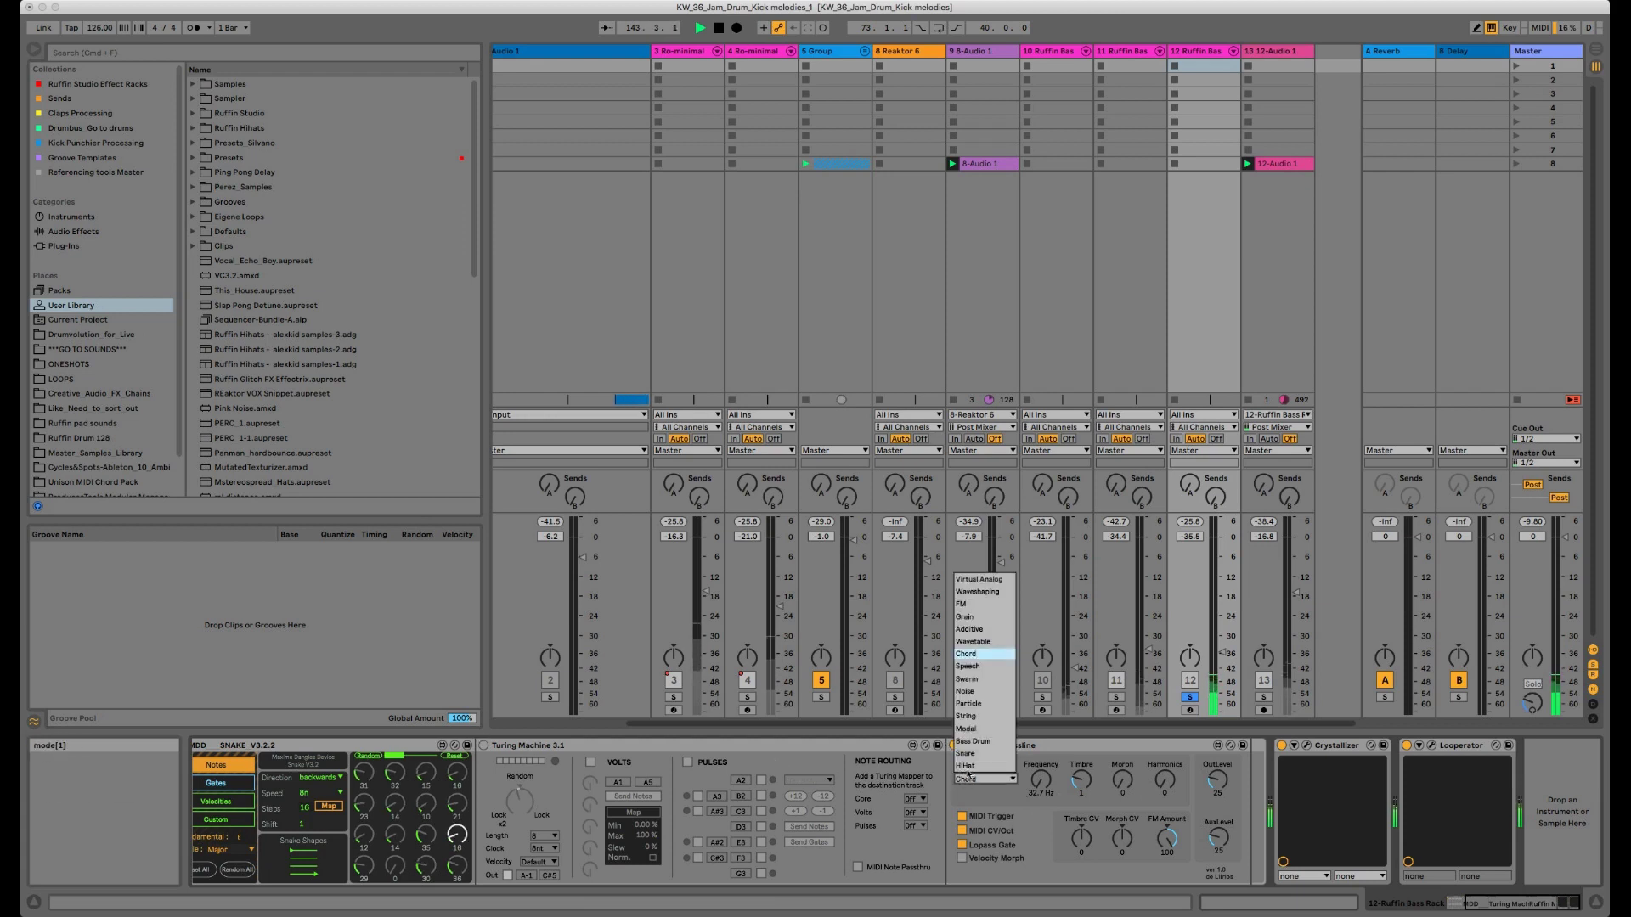
click(978, 719)
scroll(1040, 777, up, 3)
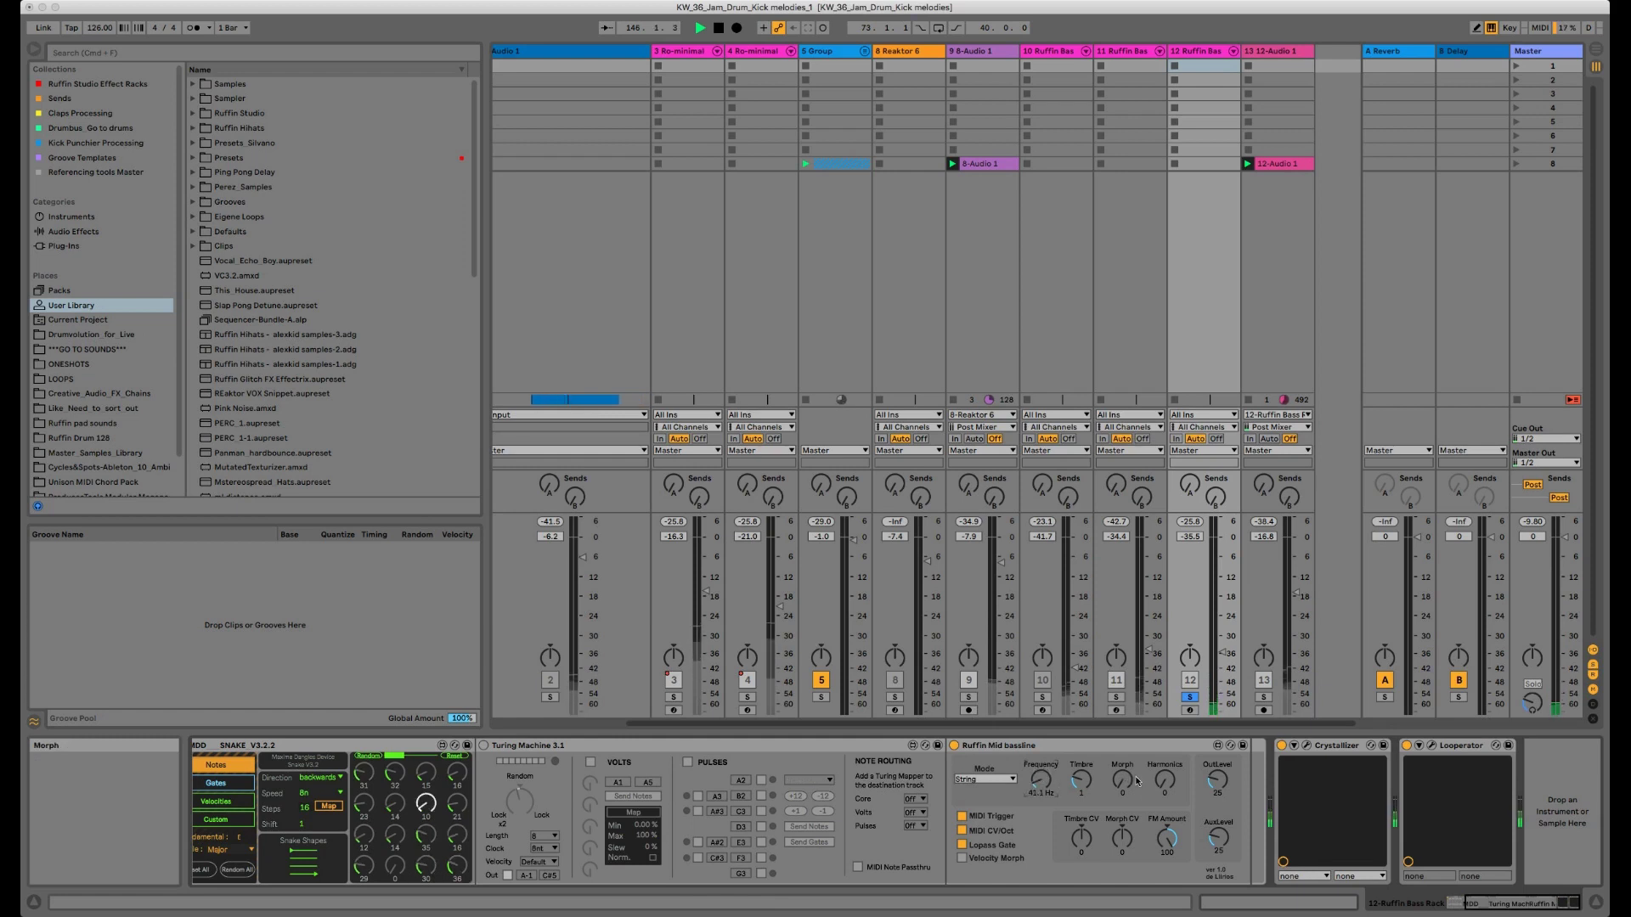
click(1280, 746)
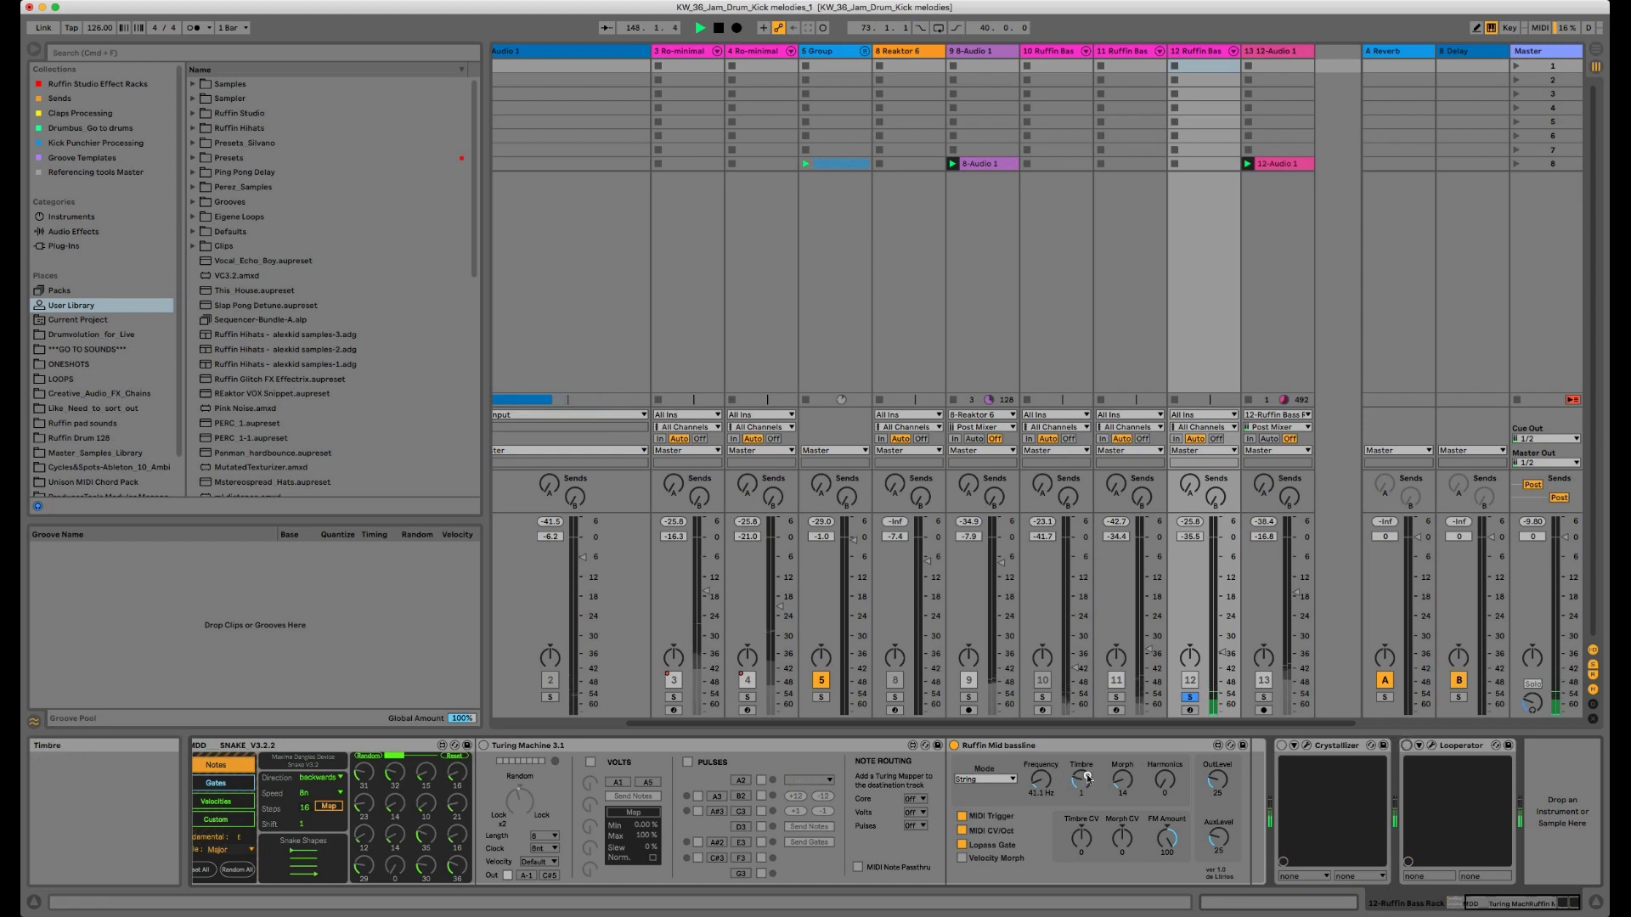
Step: Shape the String sound by adjusting Timbre and Morph, with Harmonics at 24 and FM Amount at -37
scroll(1085, 782, up, 5)
drag(1122, 780, 1124, 756)
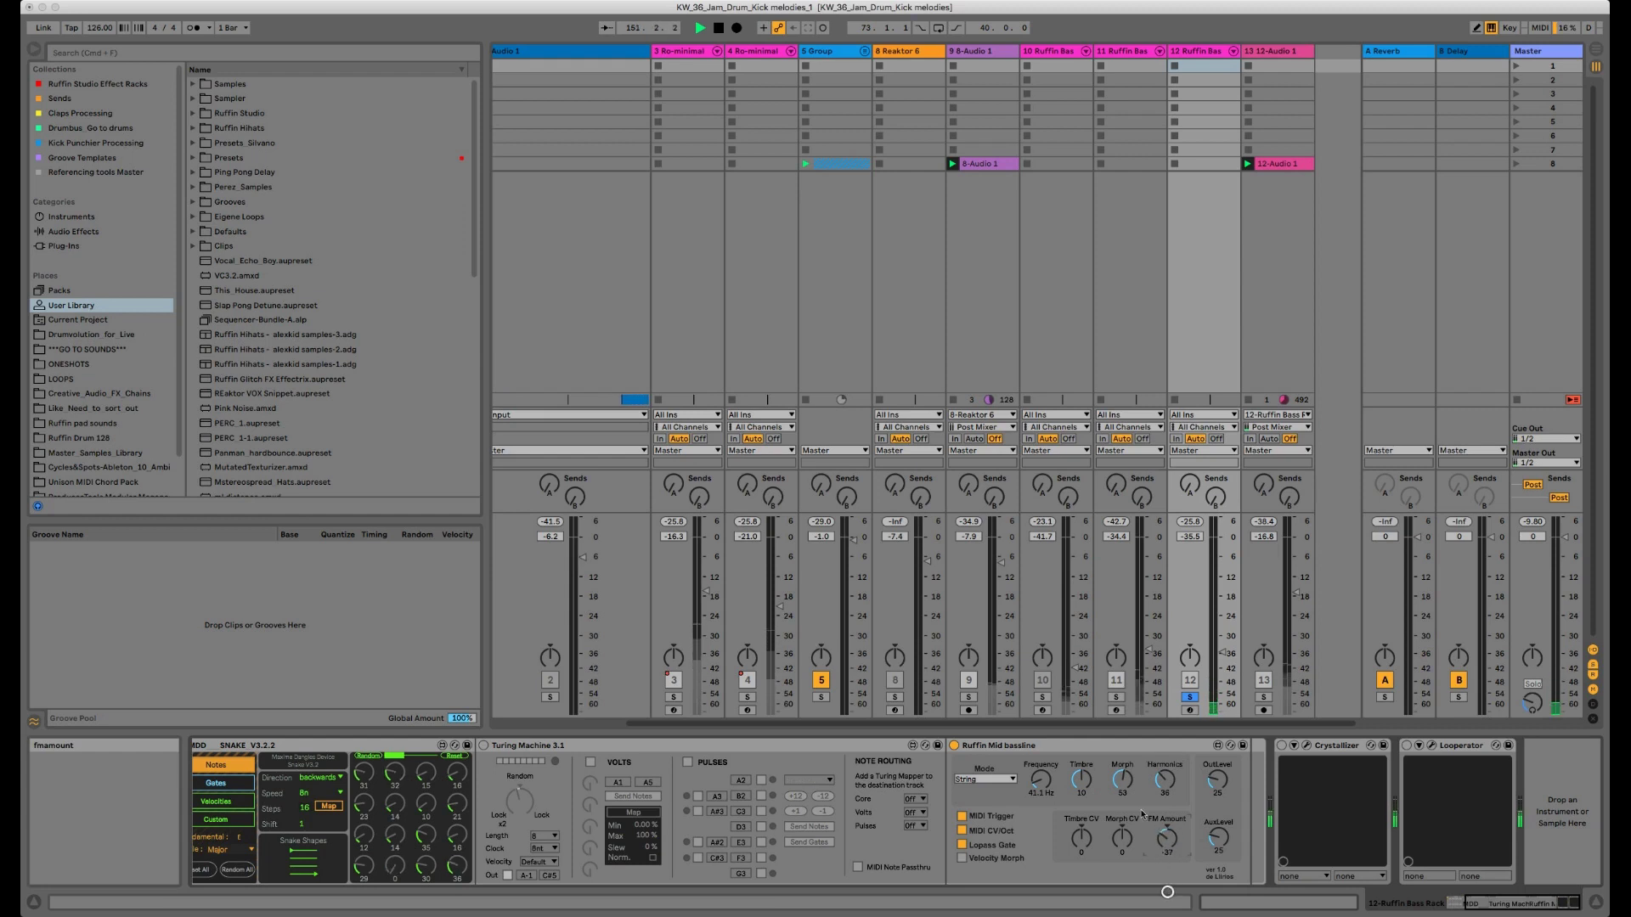
scroll(1218, 650, up, 5)
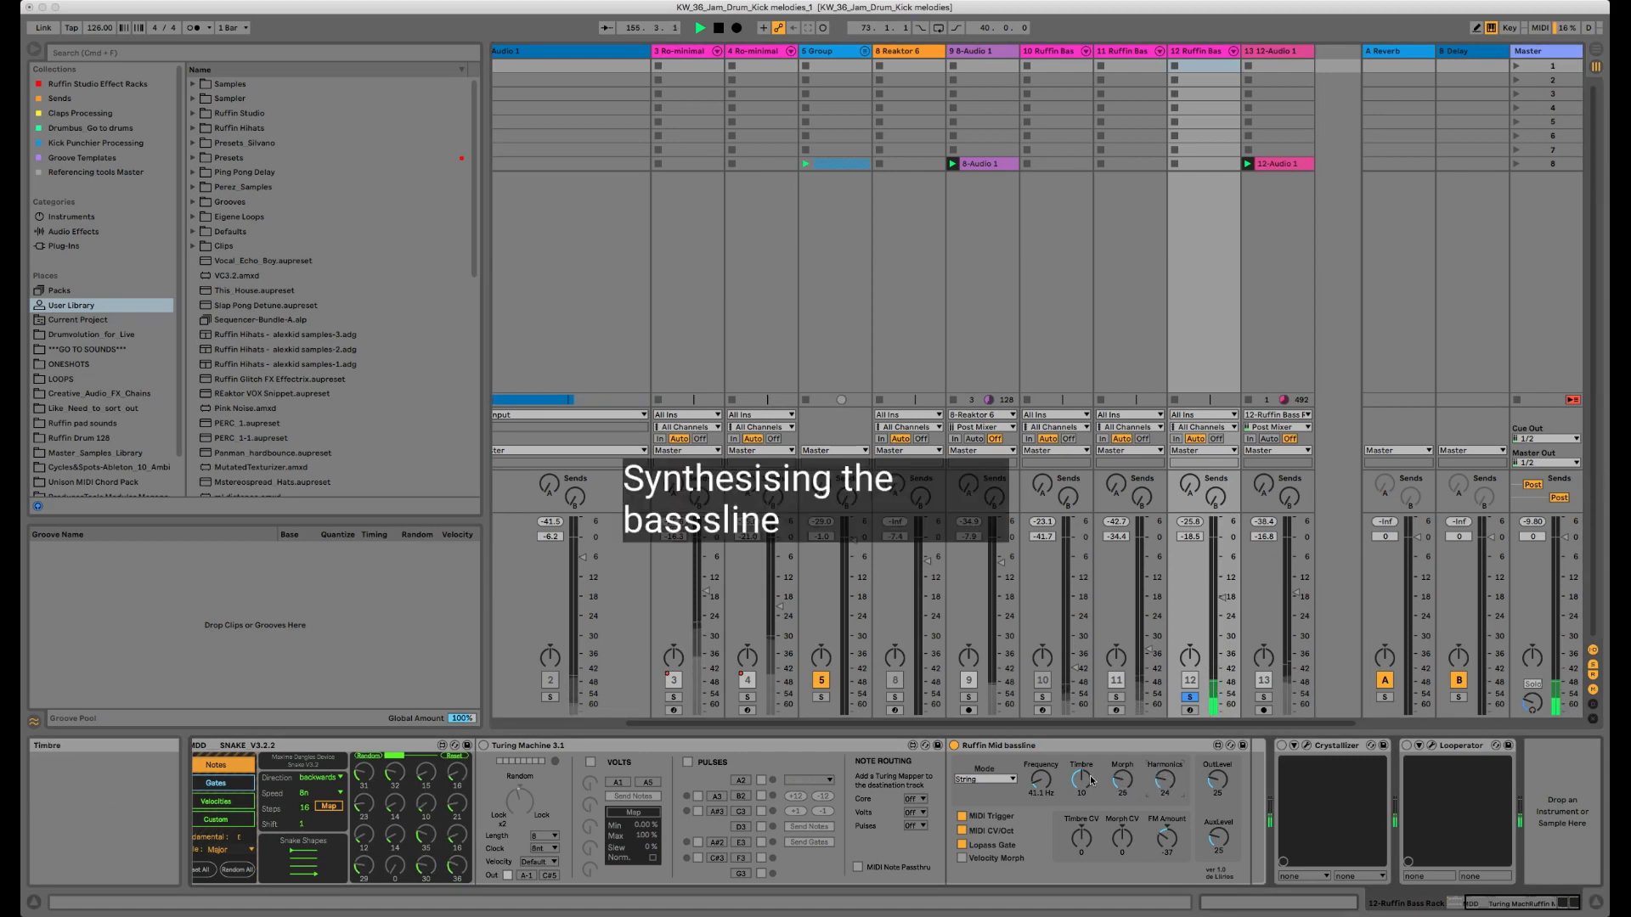
drag(1087, 780, 1091, 788)
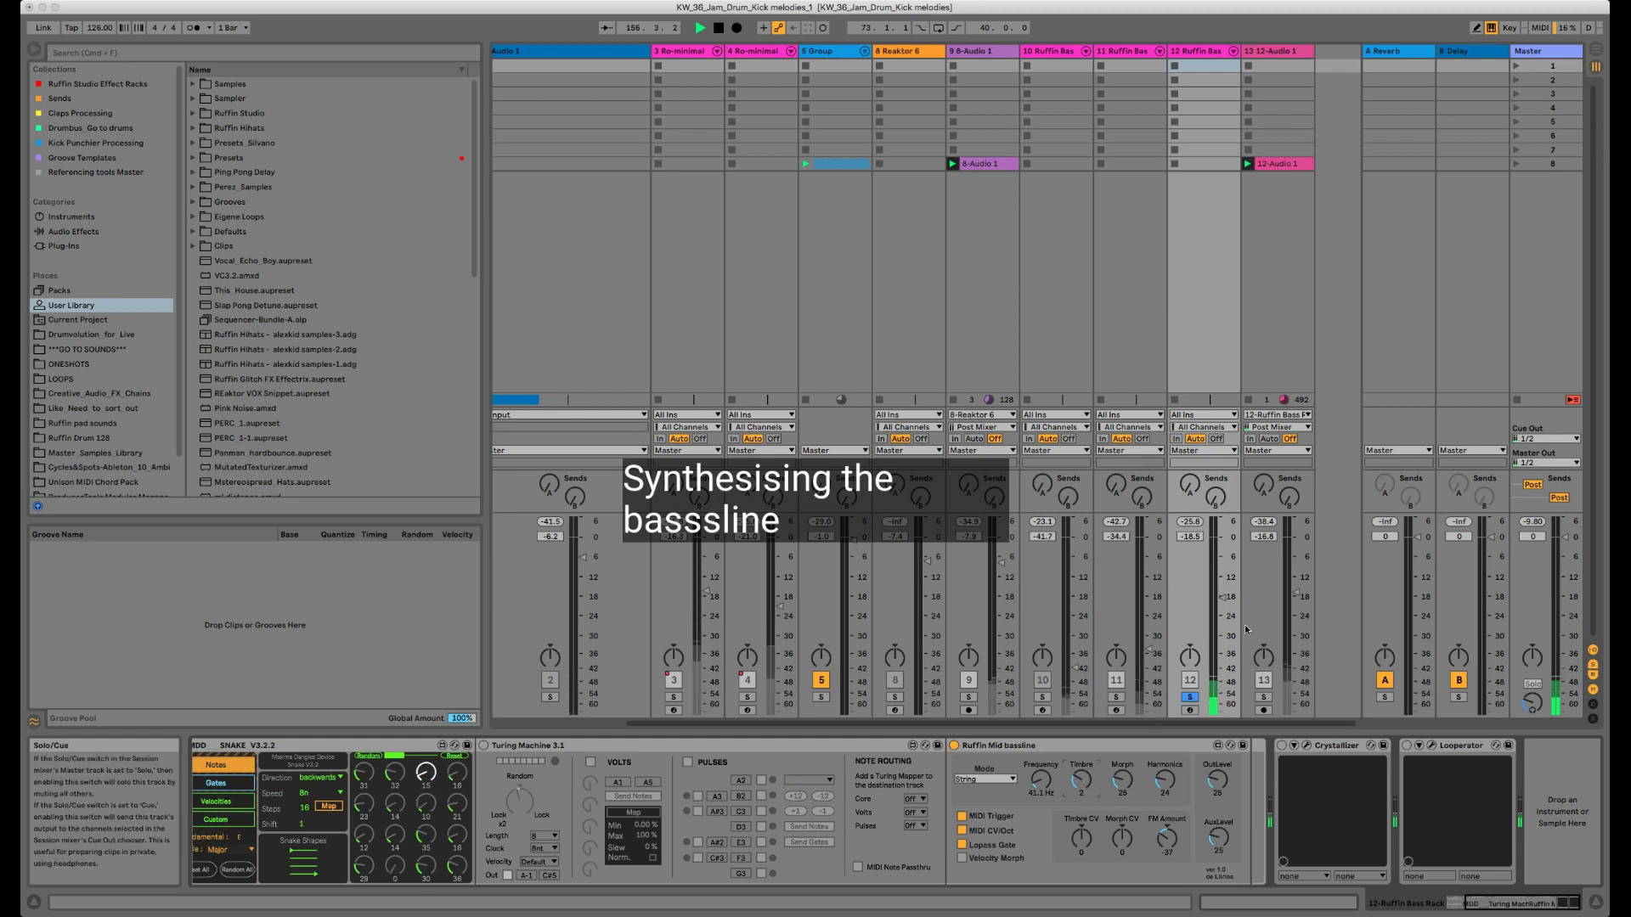
Step: Raise track 12's volume to -4.0 dB and refine its String sound with Harmonics at 0 and FM Amount at 4
drag(1218, 597, 1218, 566)
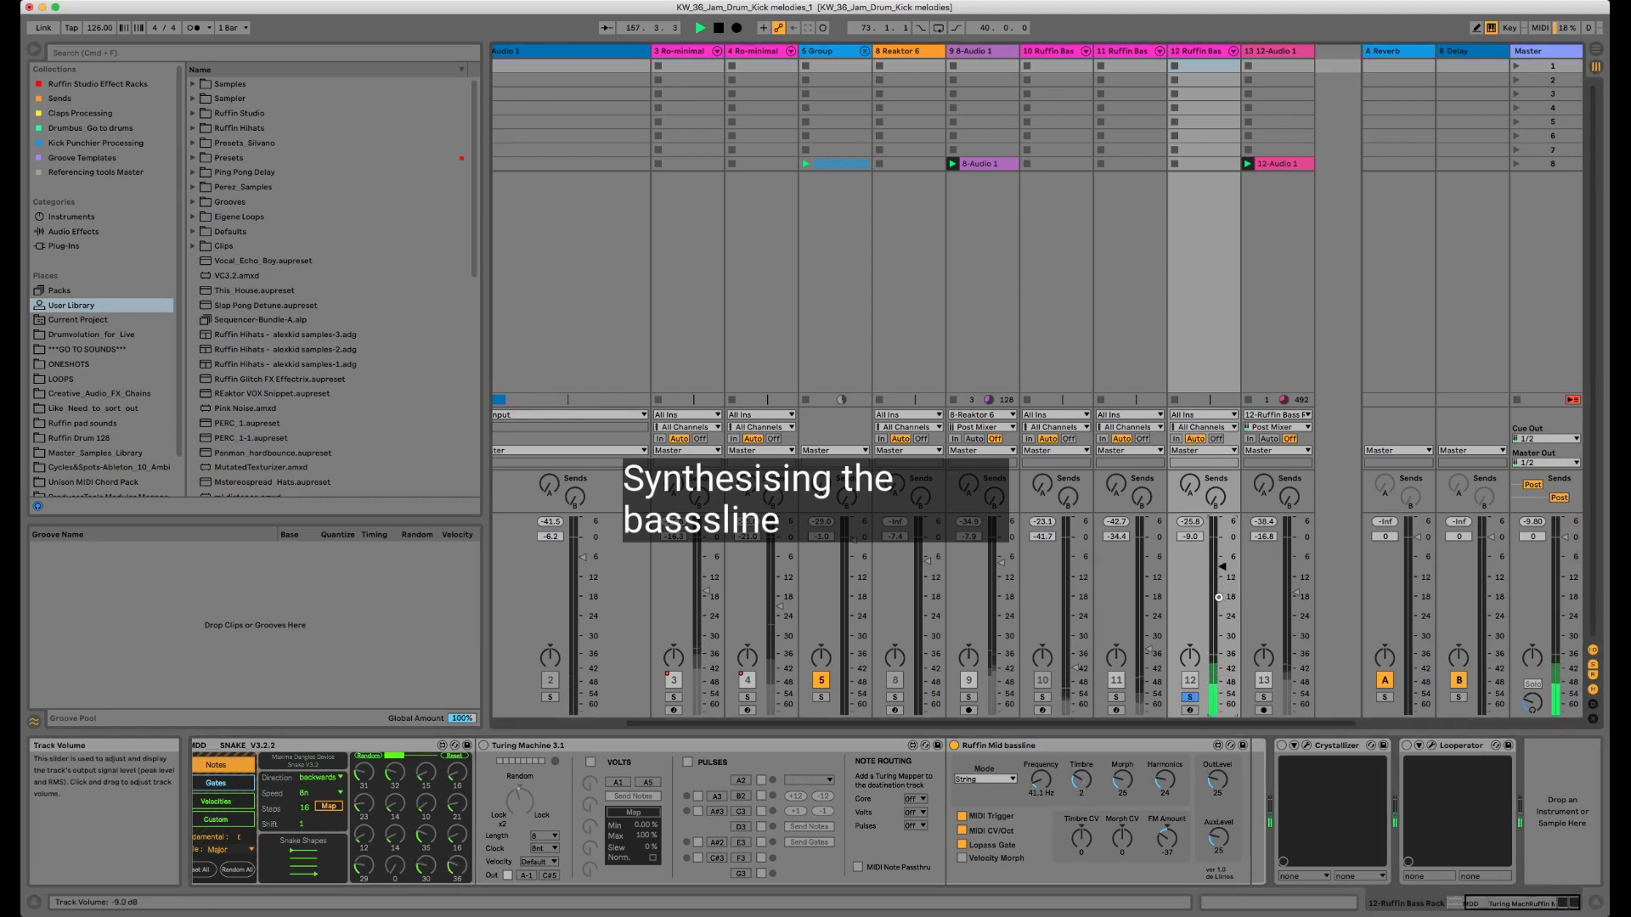
drag(1164, 800, 1216, 871)
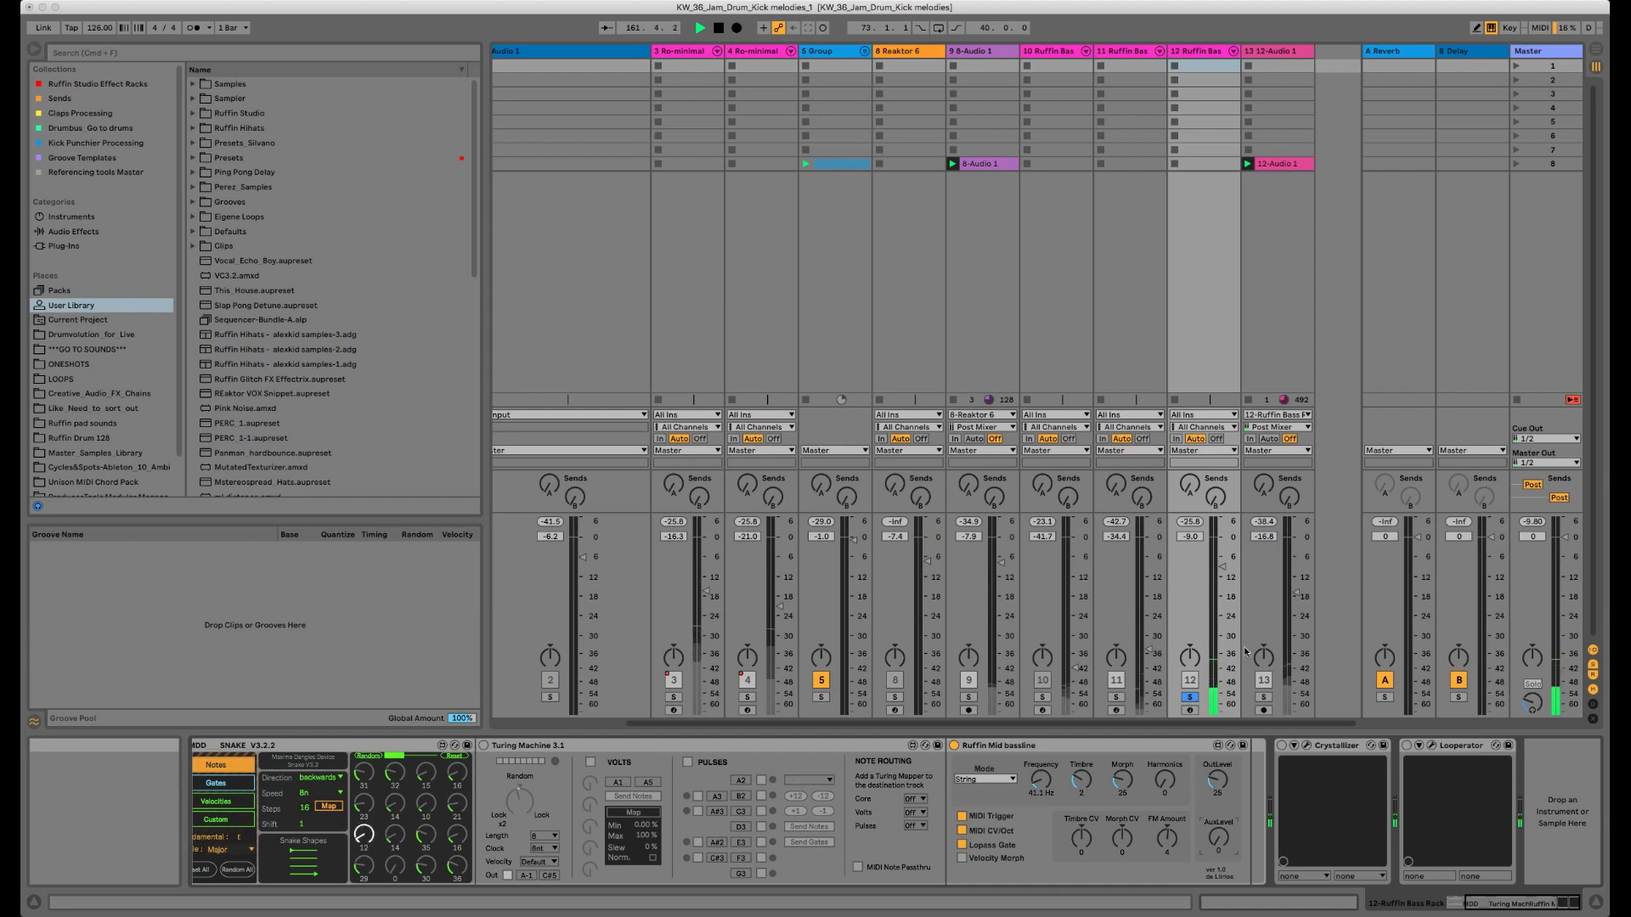
drag(1220, 574, 1218, 562)
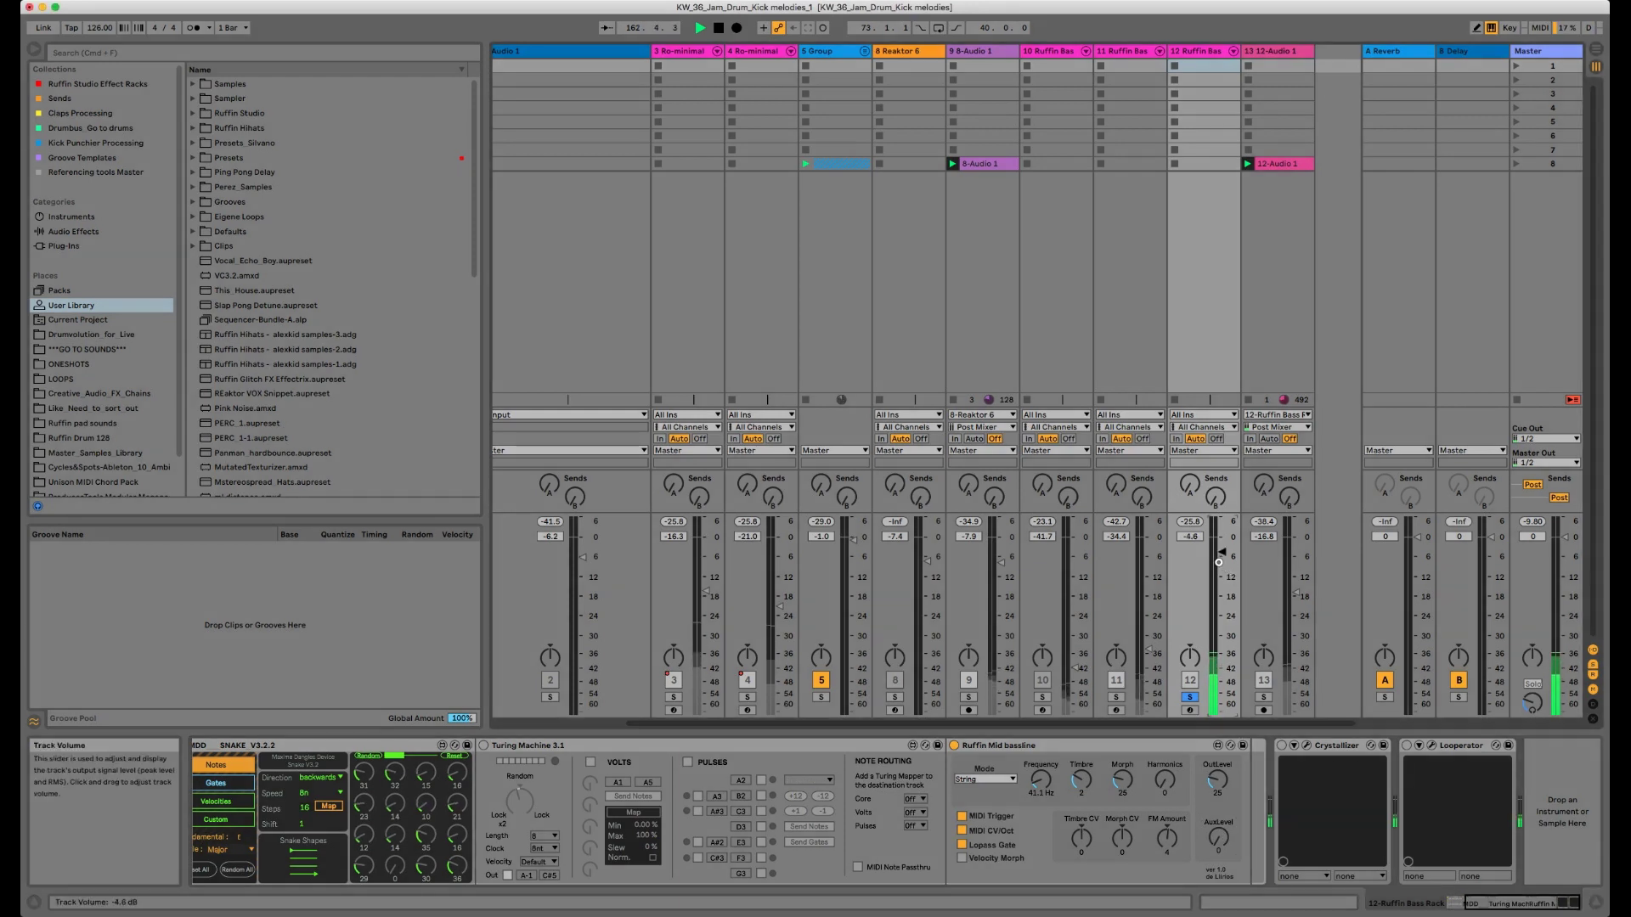
drag(1123, 780, 1124, 774)
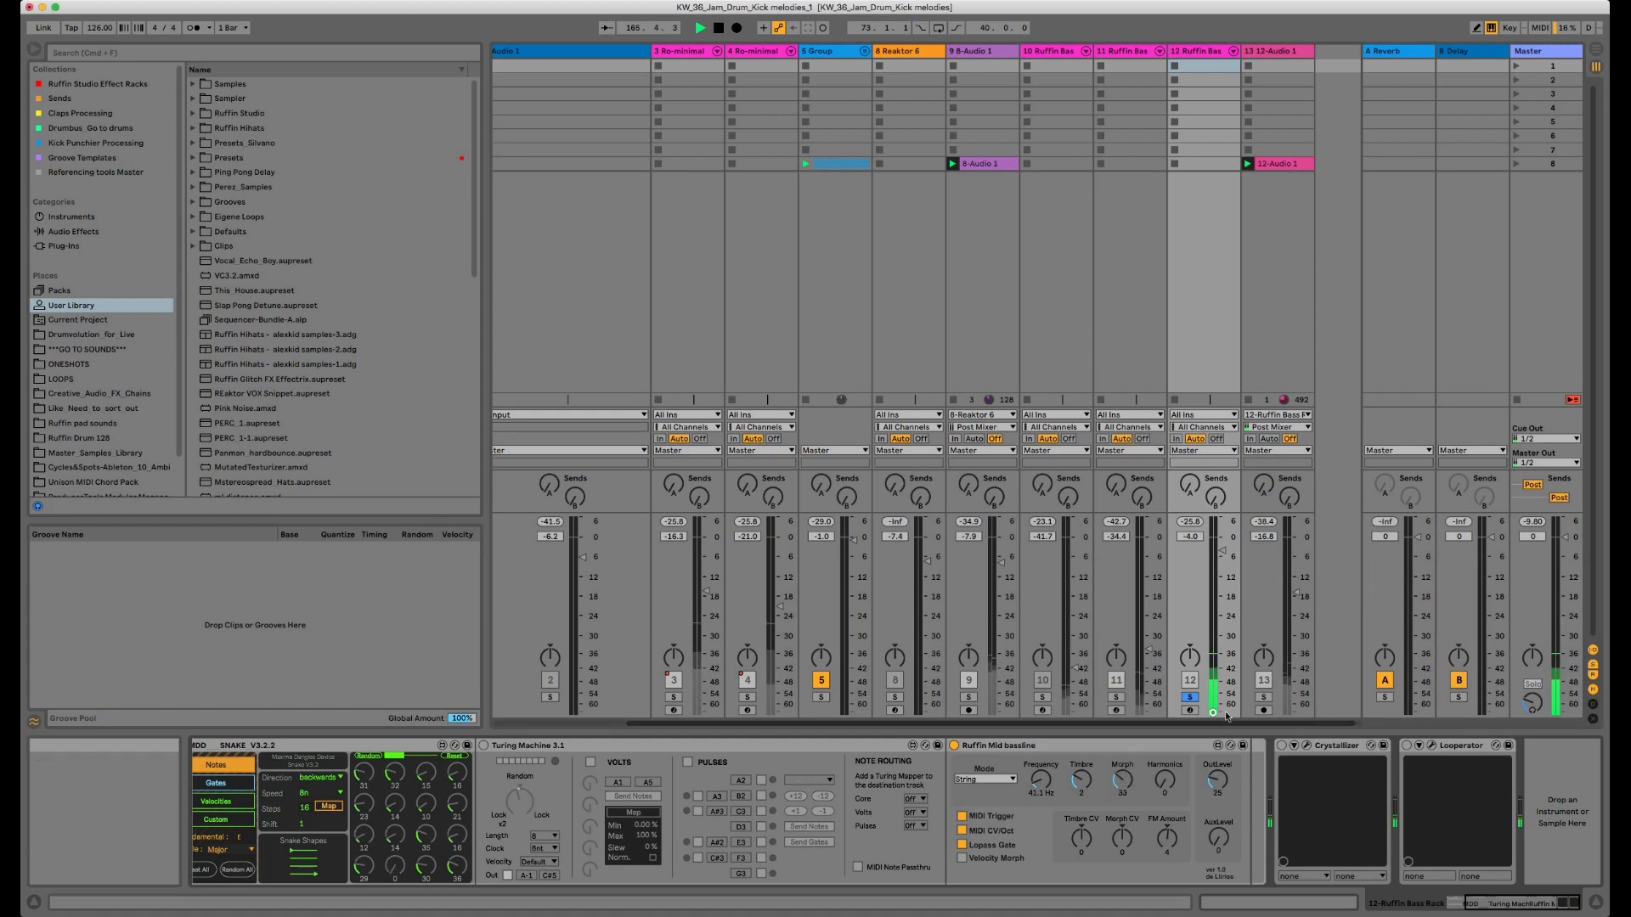
Step: Show the devices of Ro-minimal track 1 and solo drum tracks 1, 3 and 4 together
drag(1325, 723, 1110, 720)
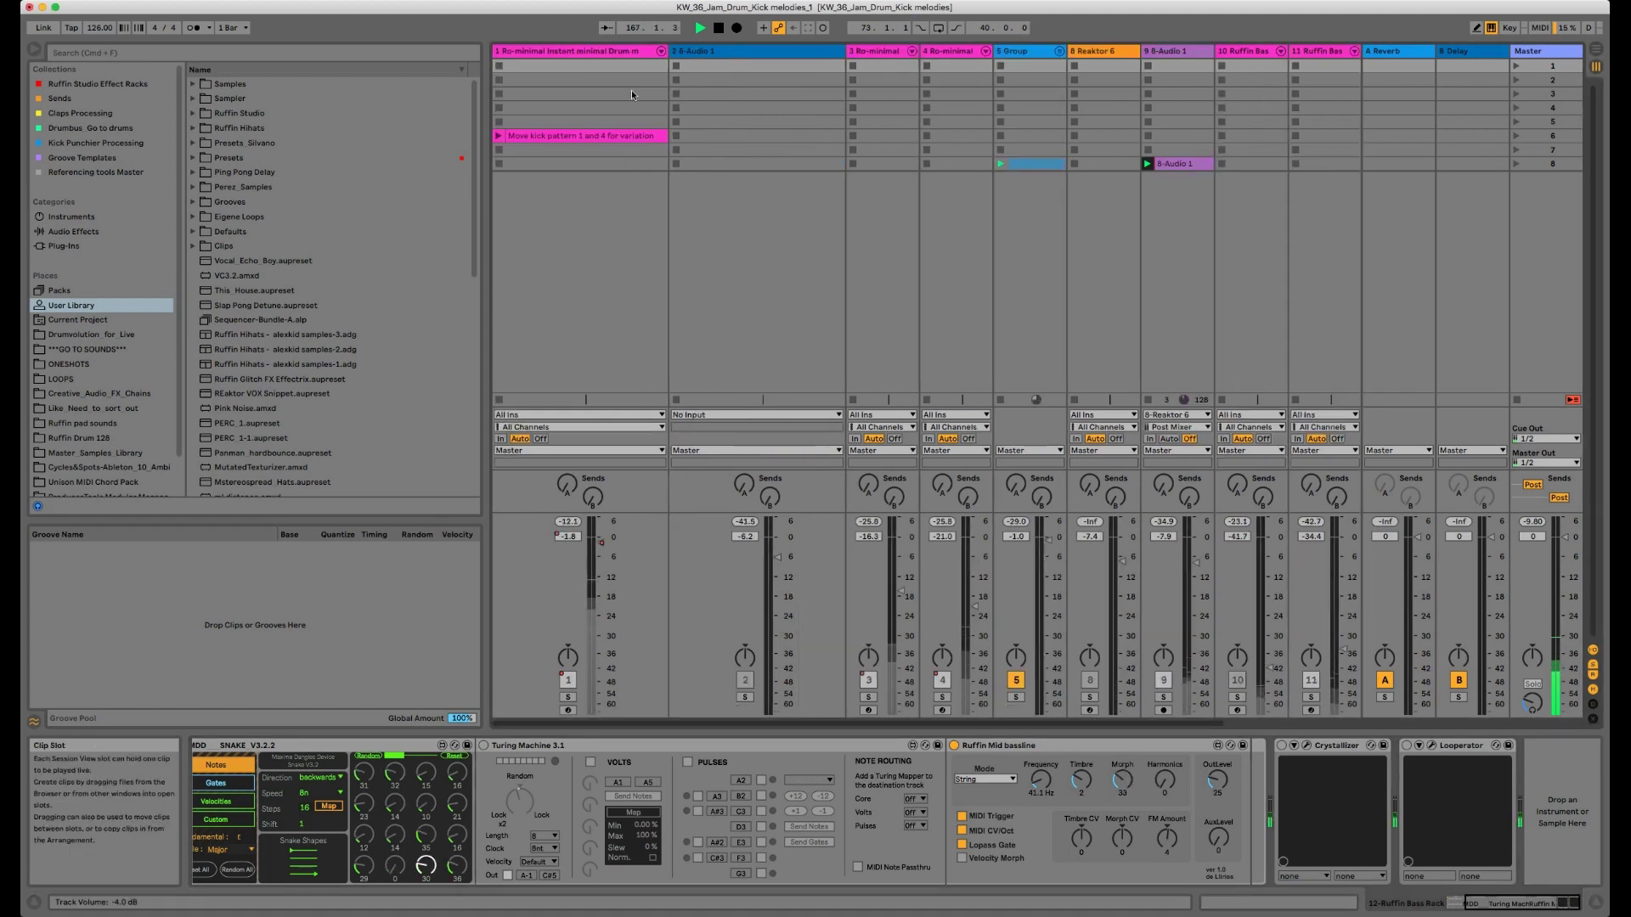
click(632, 53)
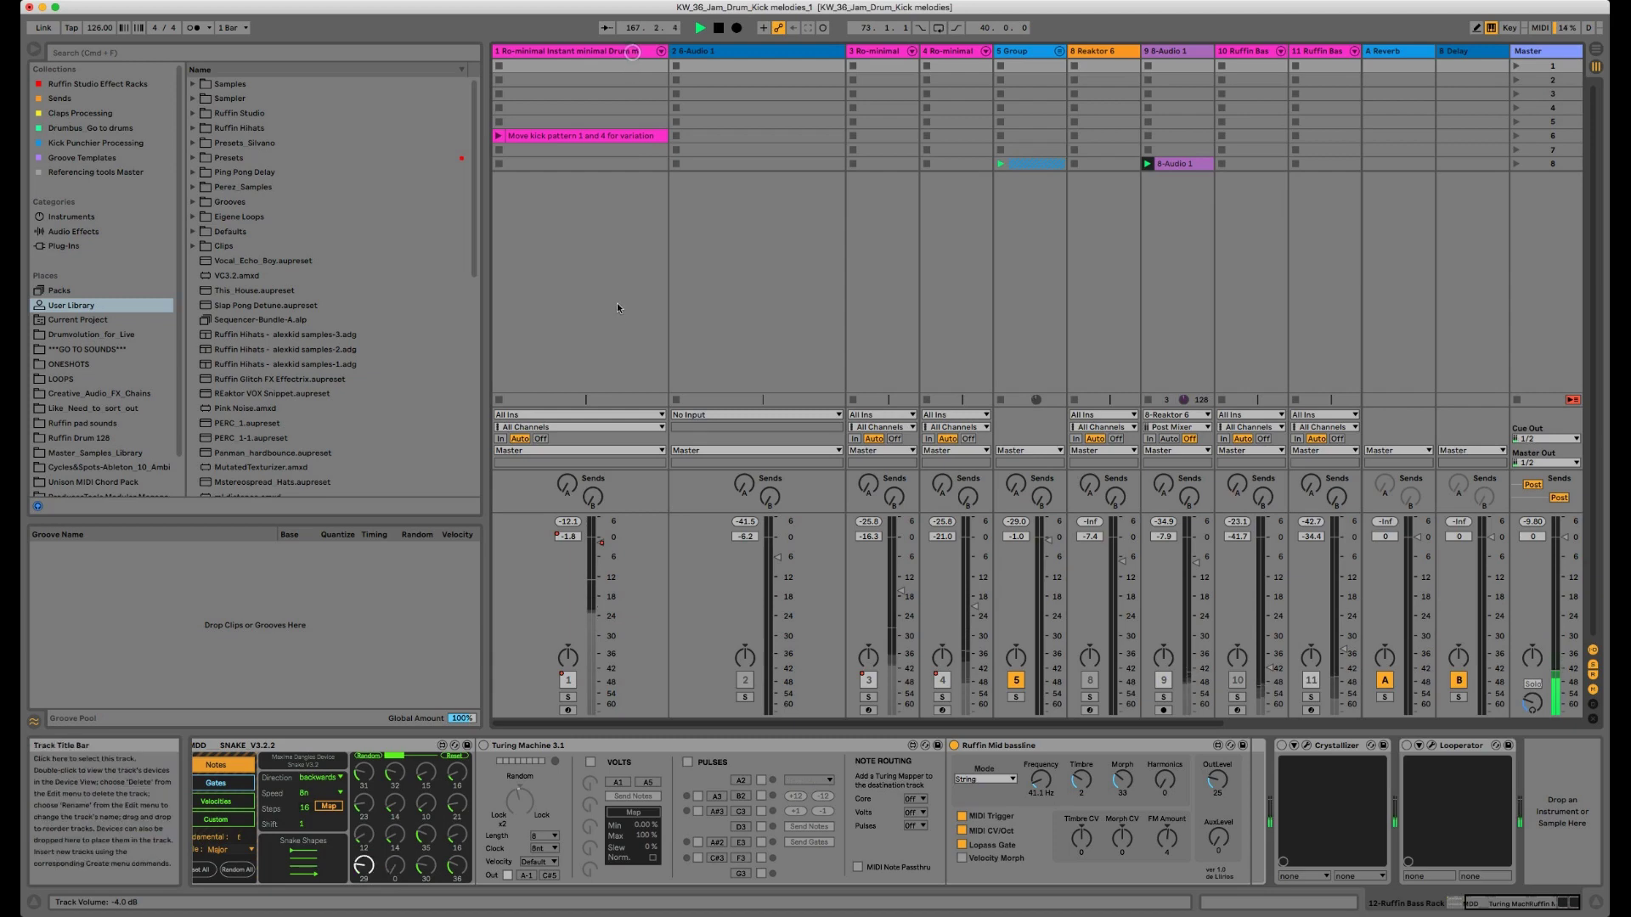
click(571, 700)
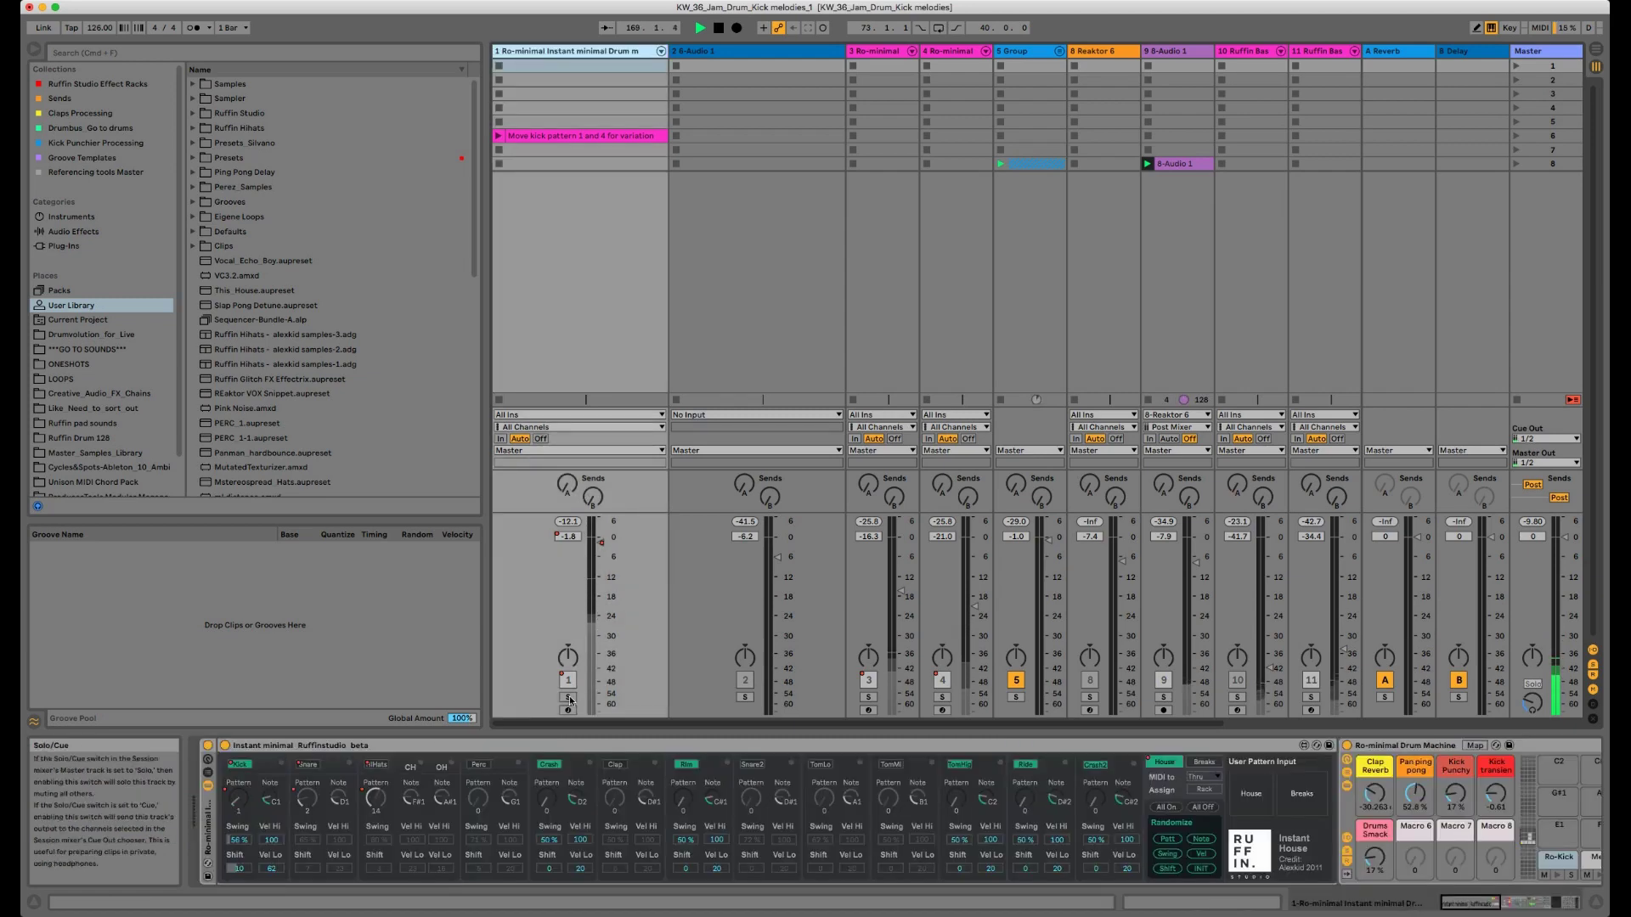
click(568, 698)
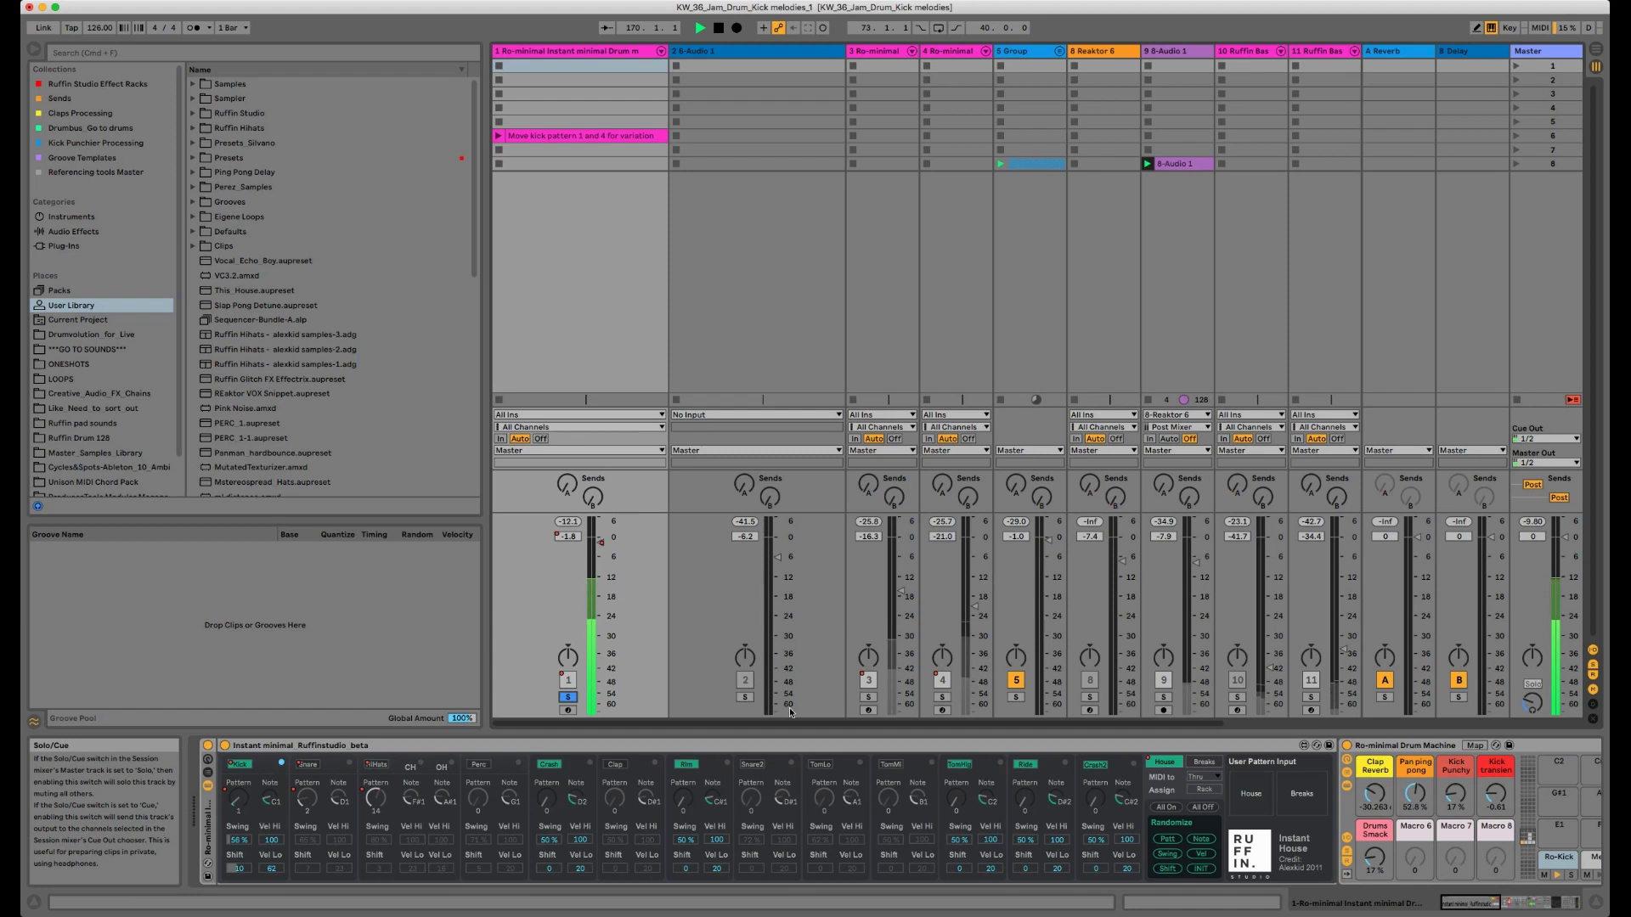
click(867, 697)
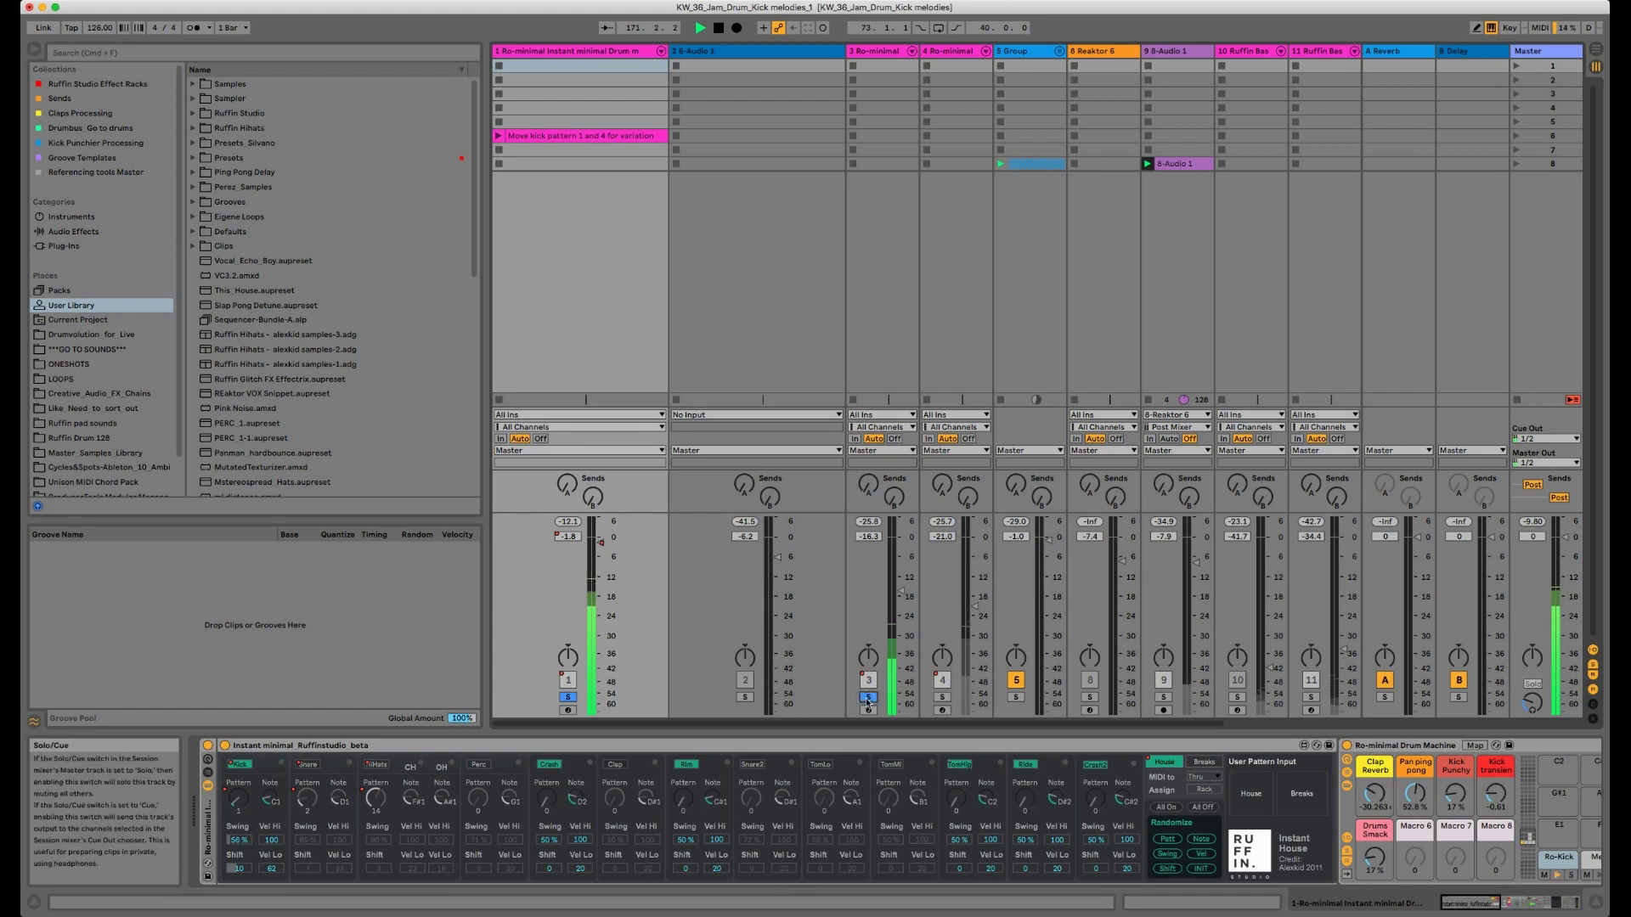
click(941, 697)
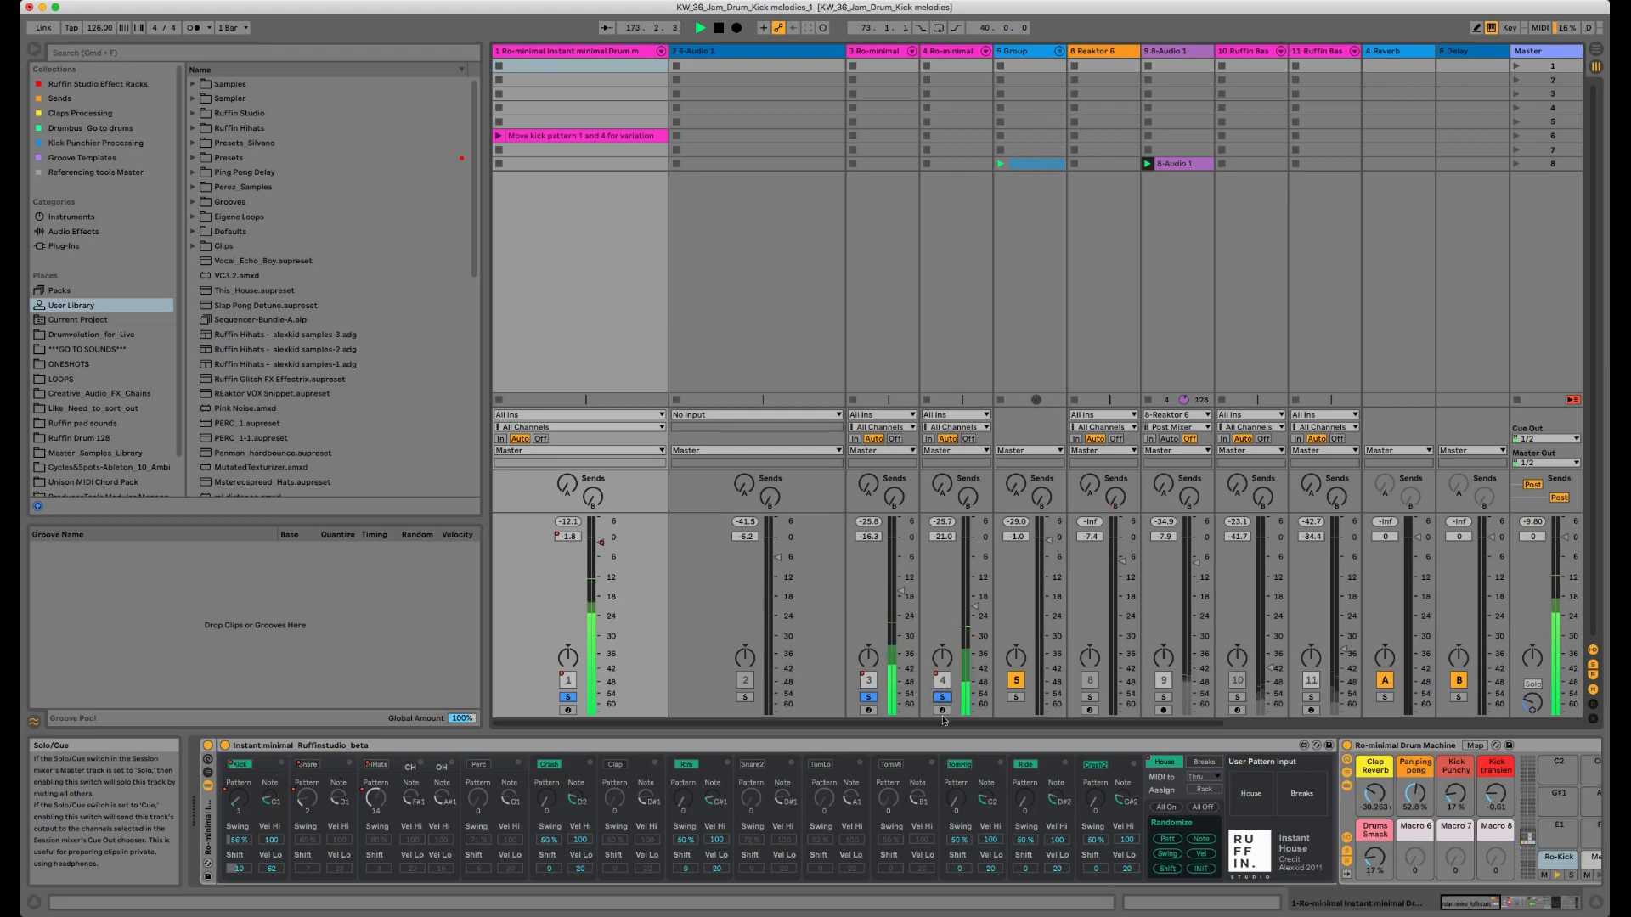
Step: Lower the volume of Ro-minimal track 4 to -23.6 dB in the mixer
drag(943, 720, 1103, 724)
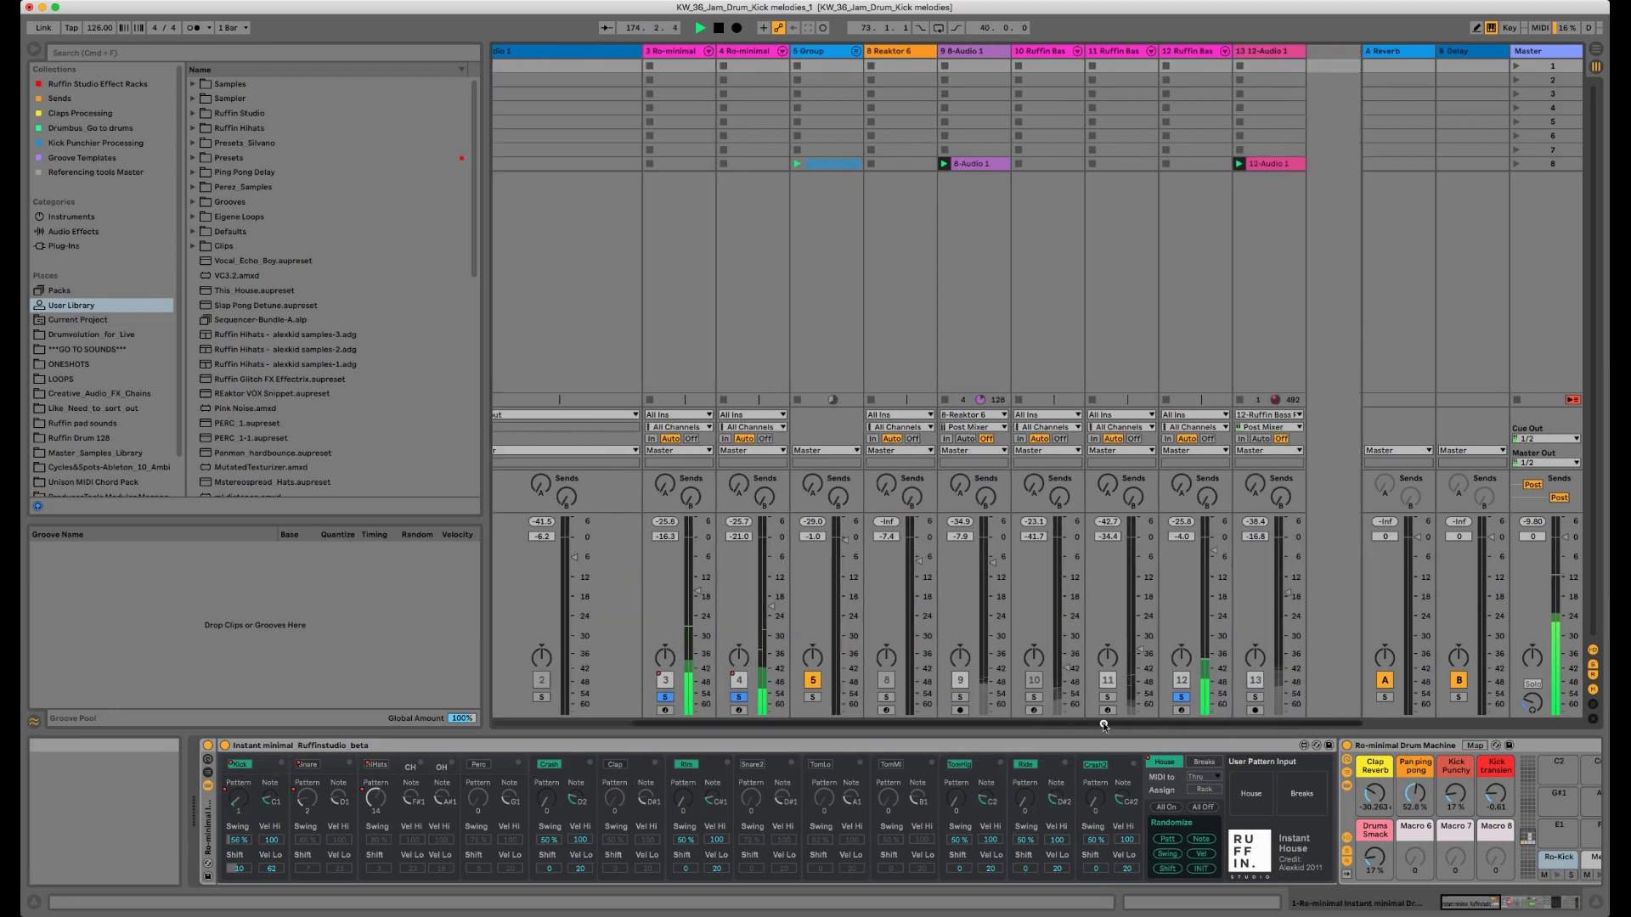
drag(767, 605, 767, 609)
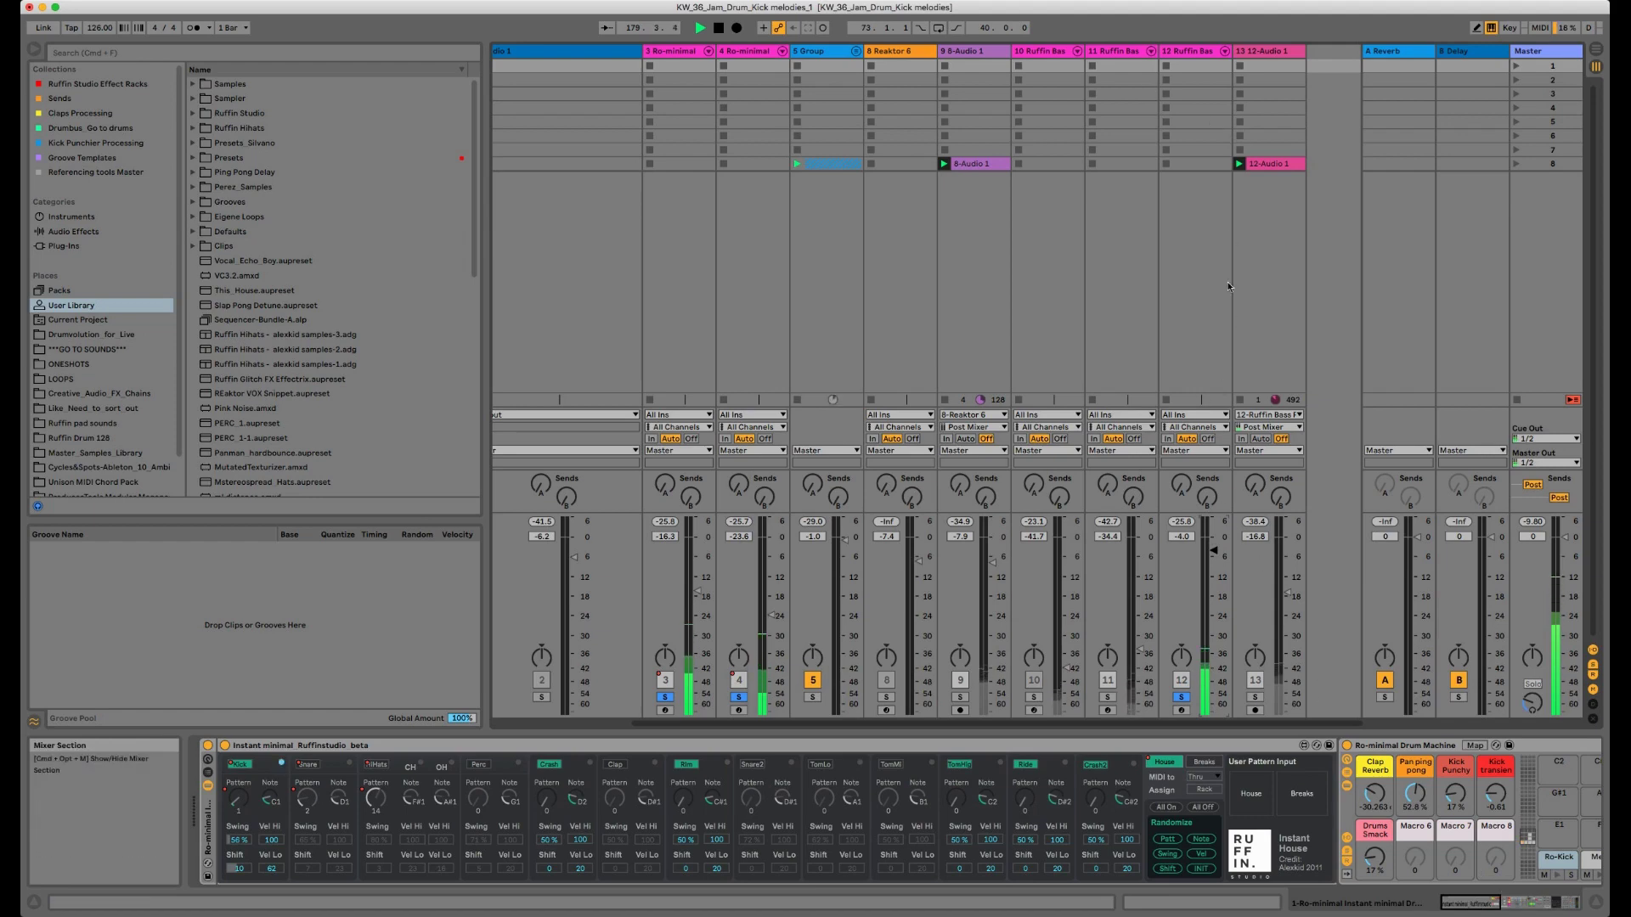
Step: Adjust the Timbre of track 12's Ruffin Mid bassline, and show the Gates page of its SNAKE sequencer
click(1179, 53)
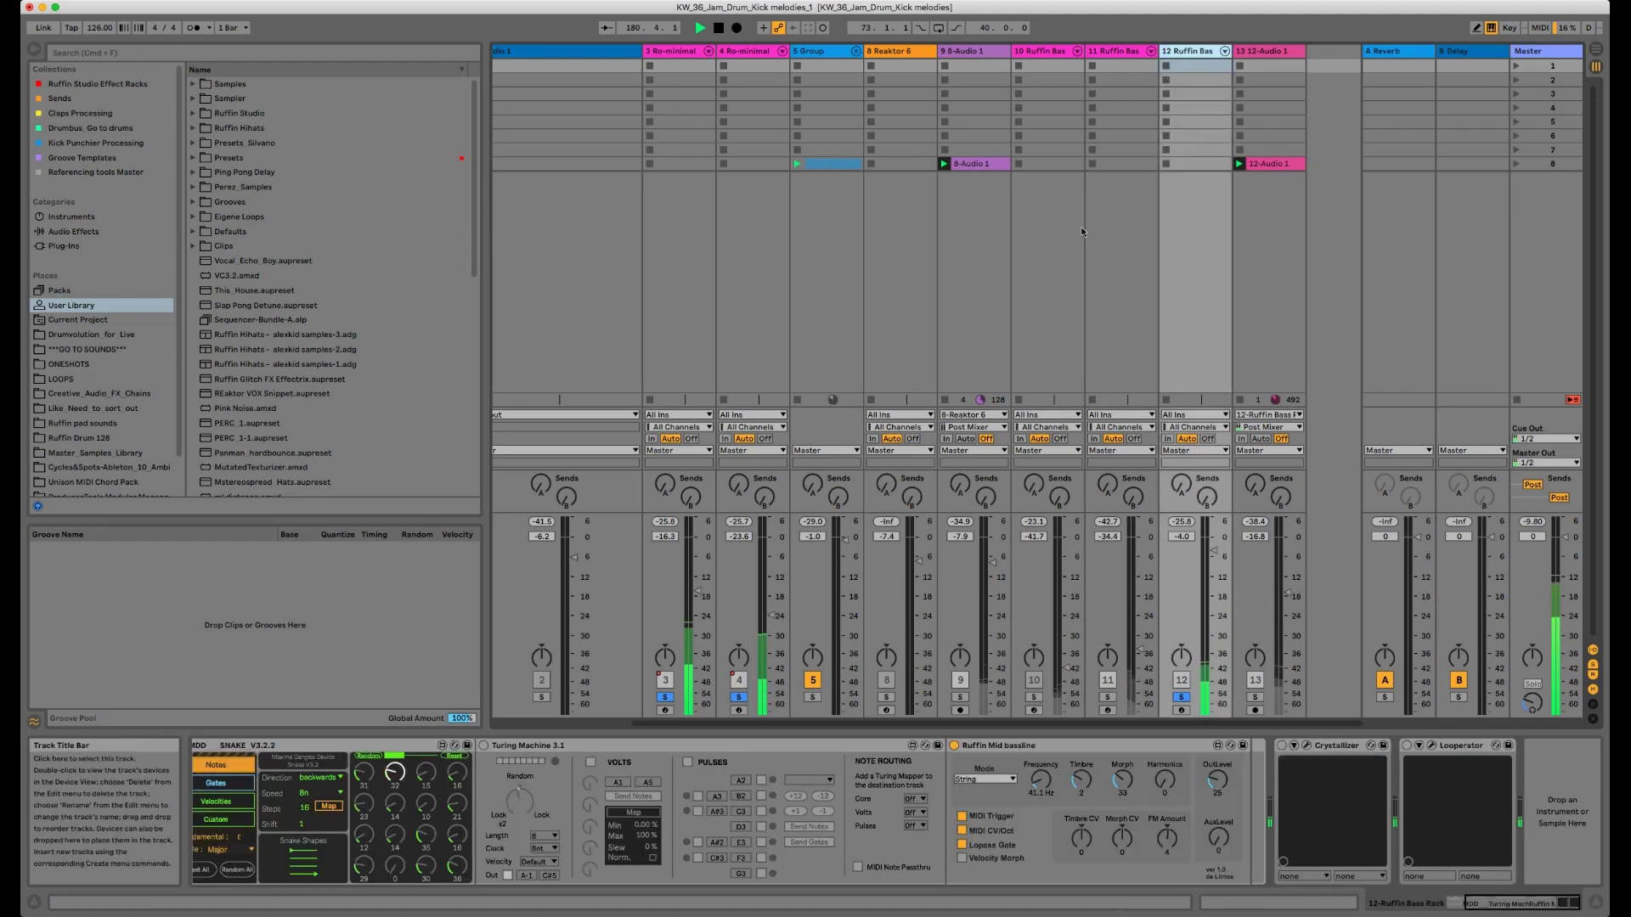
drag(1085, 790, 1081, 784)
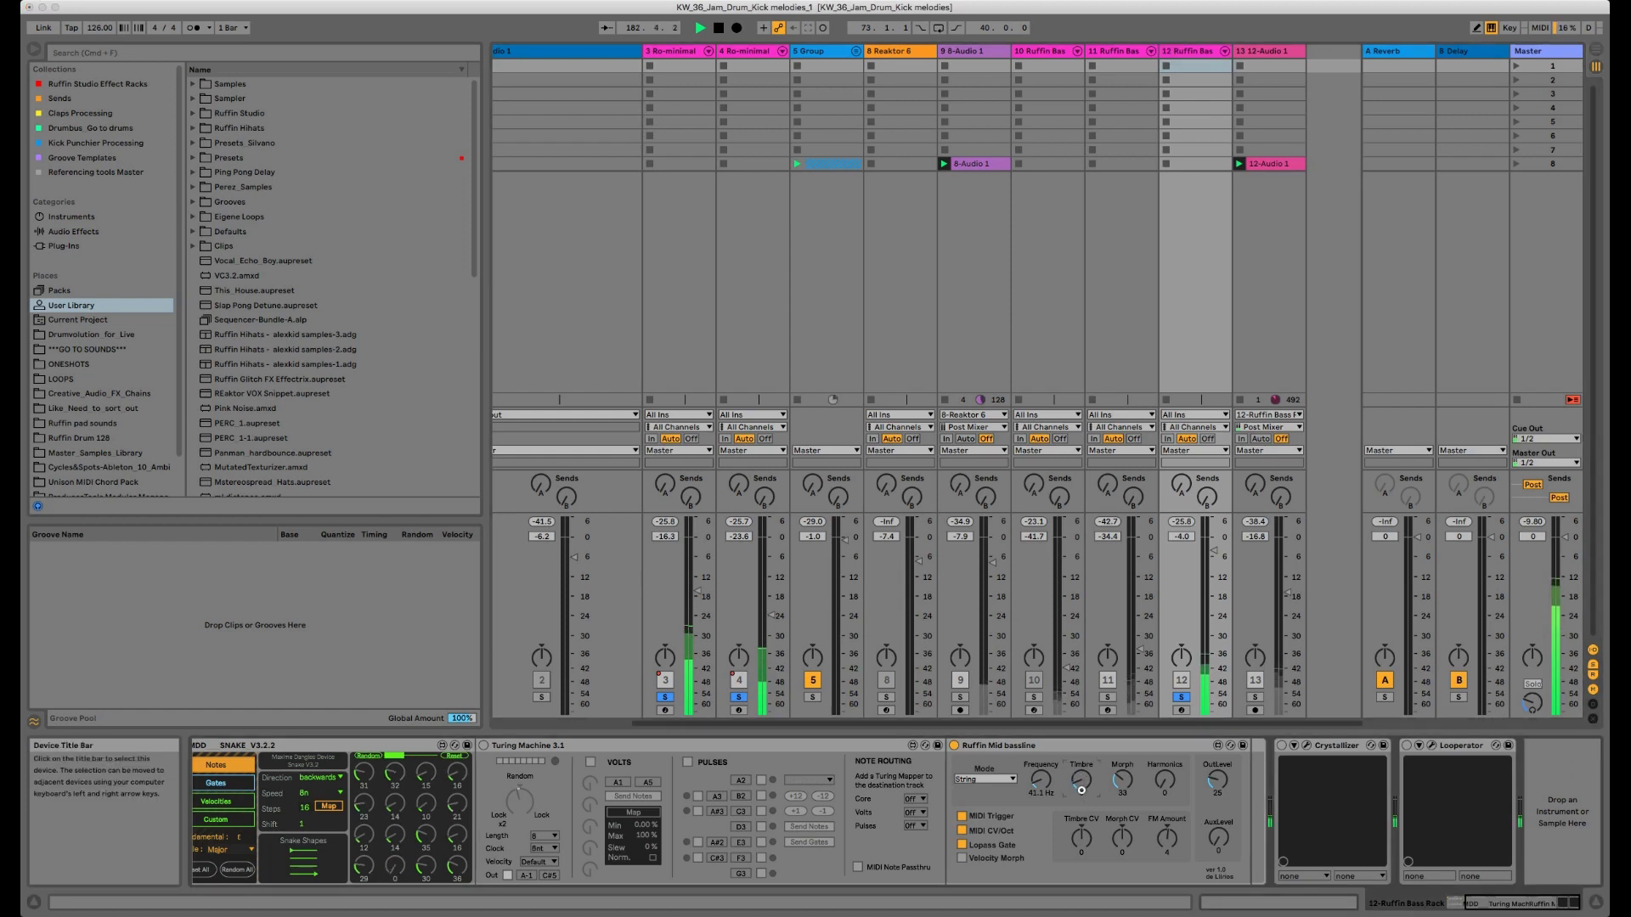
mouse_move(1080, 773)
mouse_down()
mouse_move(1078, 748)
mouse_move(1080, 768)
mouse_up()
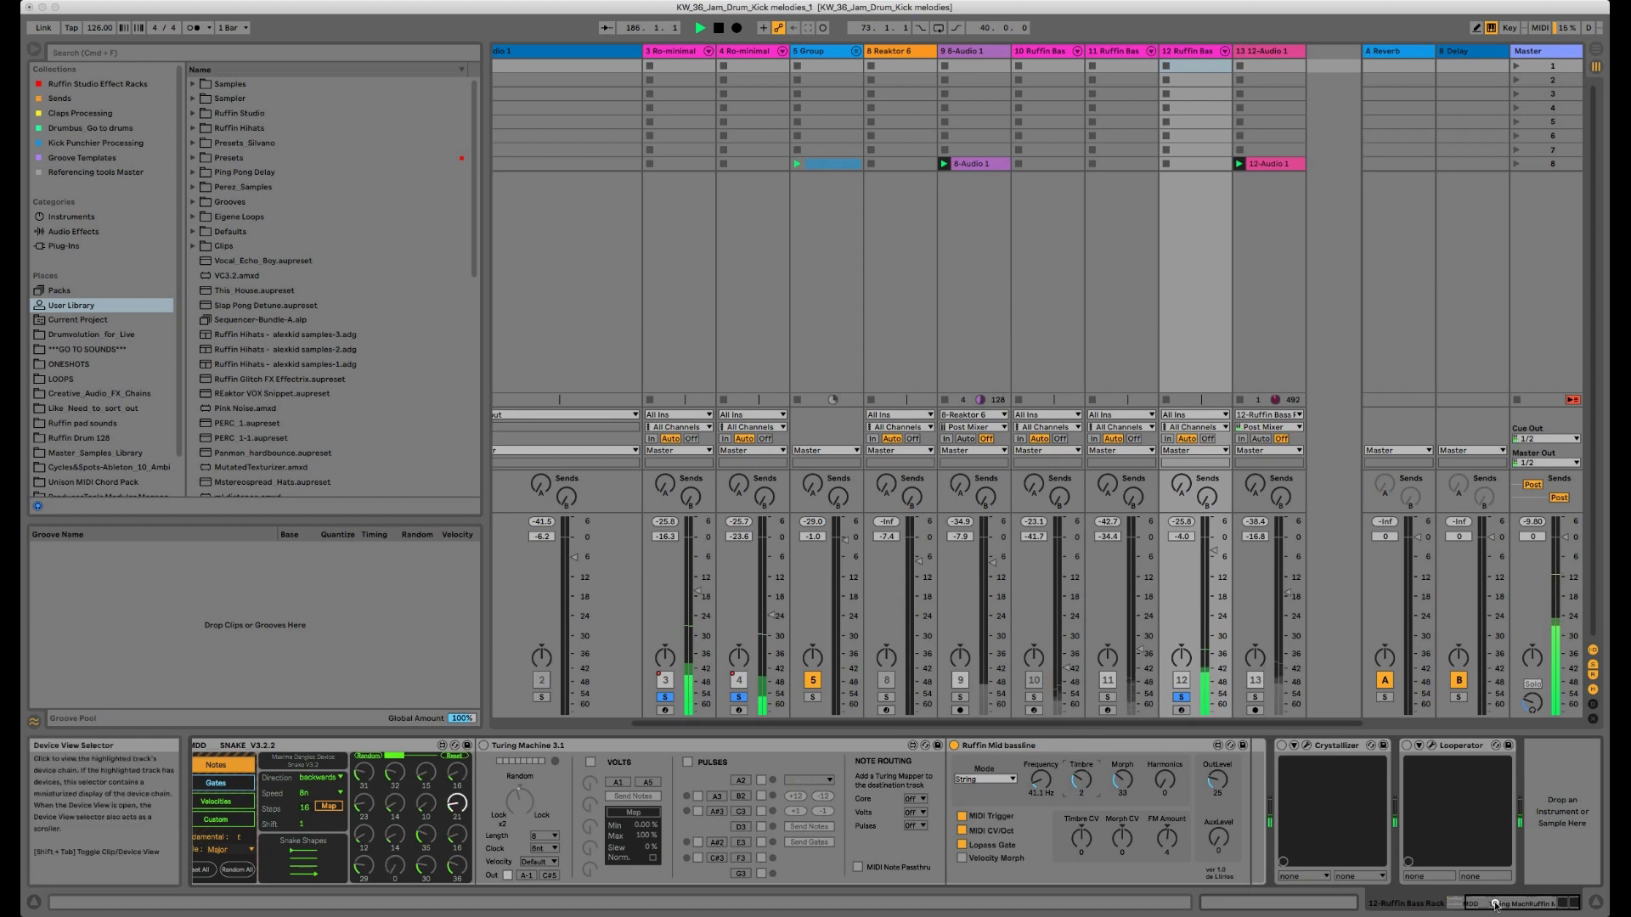
click(1407, 898)
click(447, 780)
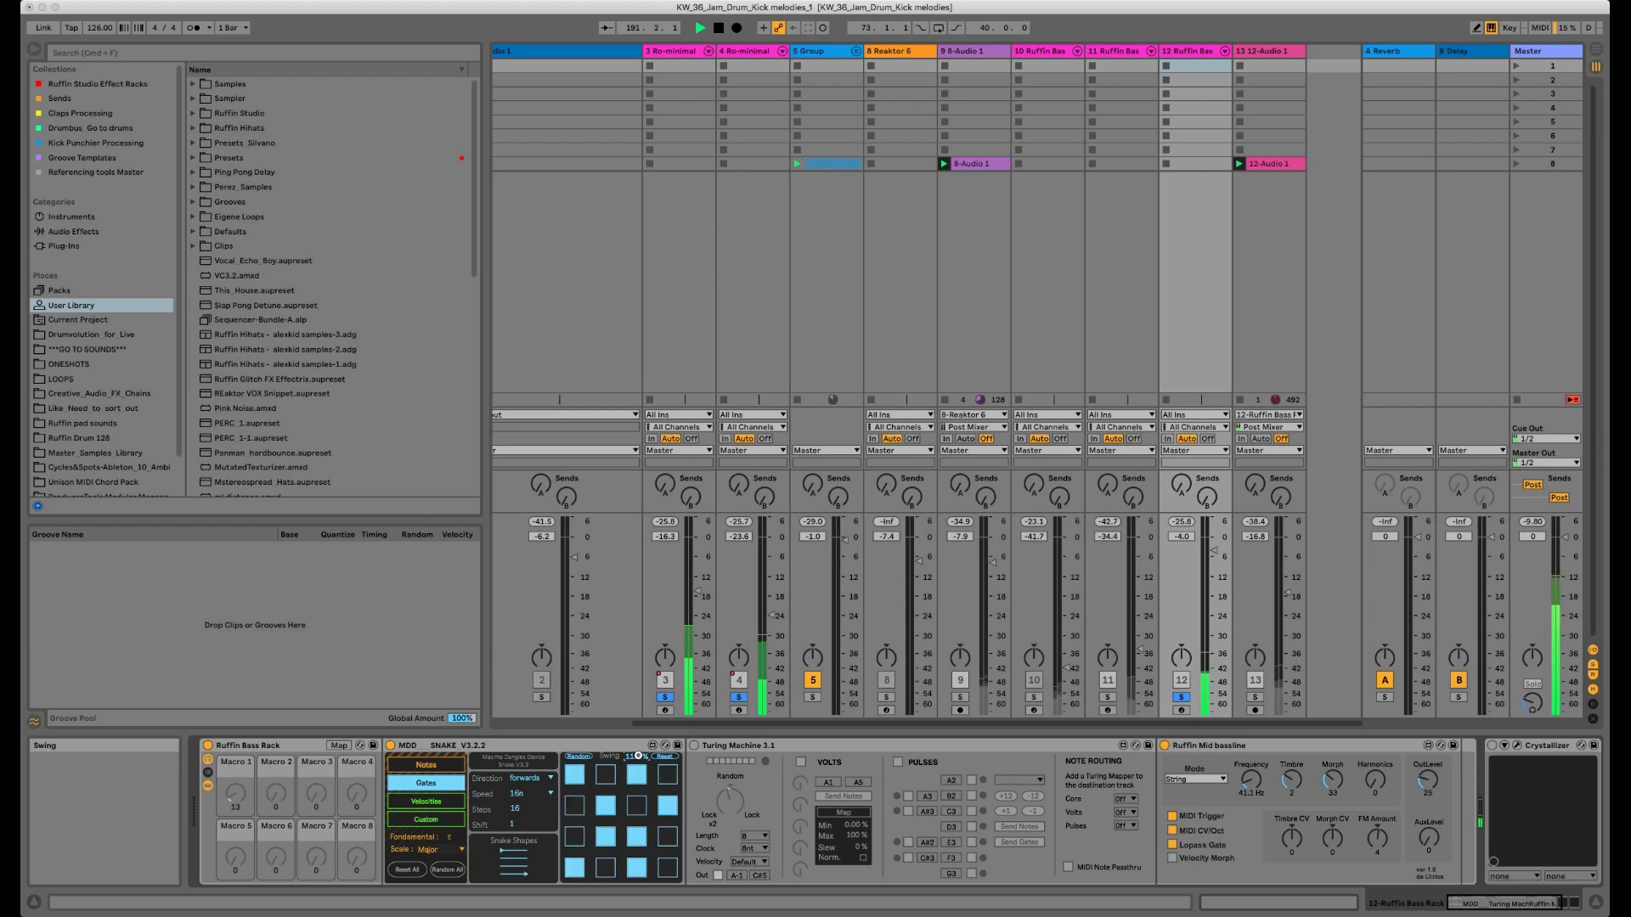
Step: Release all solos after auditioning track 13 with the drums and bassline, and set track 12's volume to -3.8 dB
click(1256, 697)
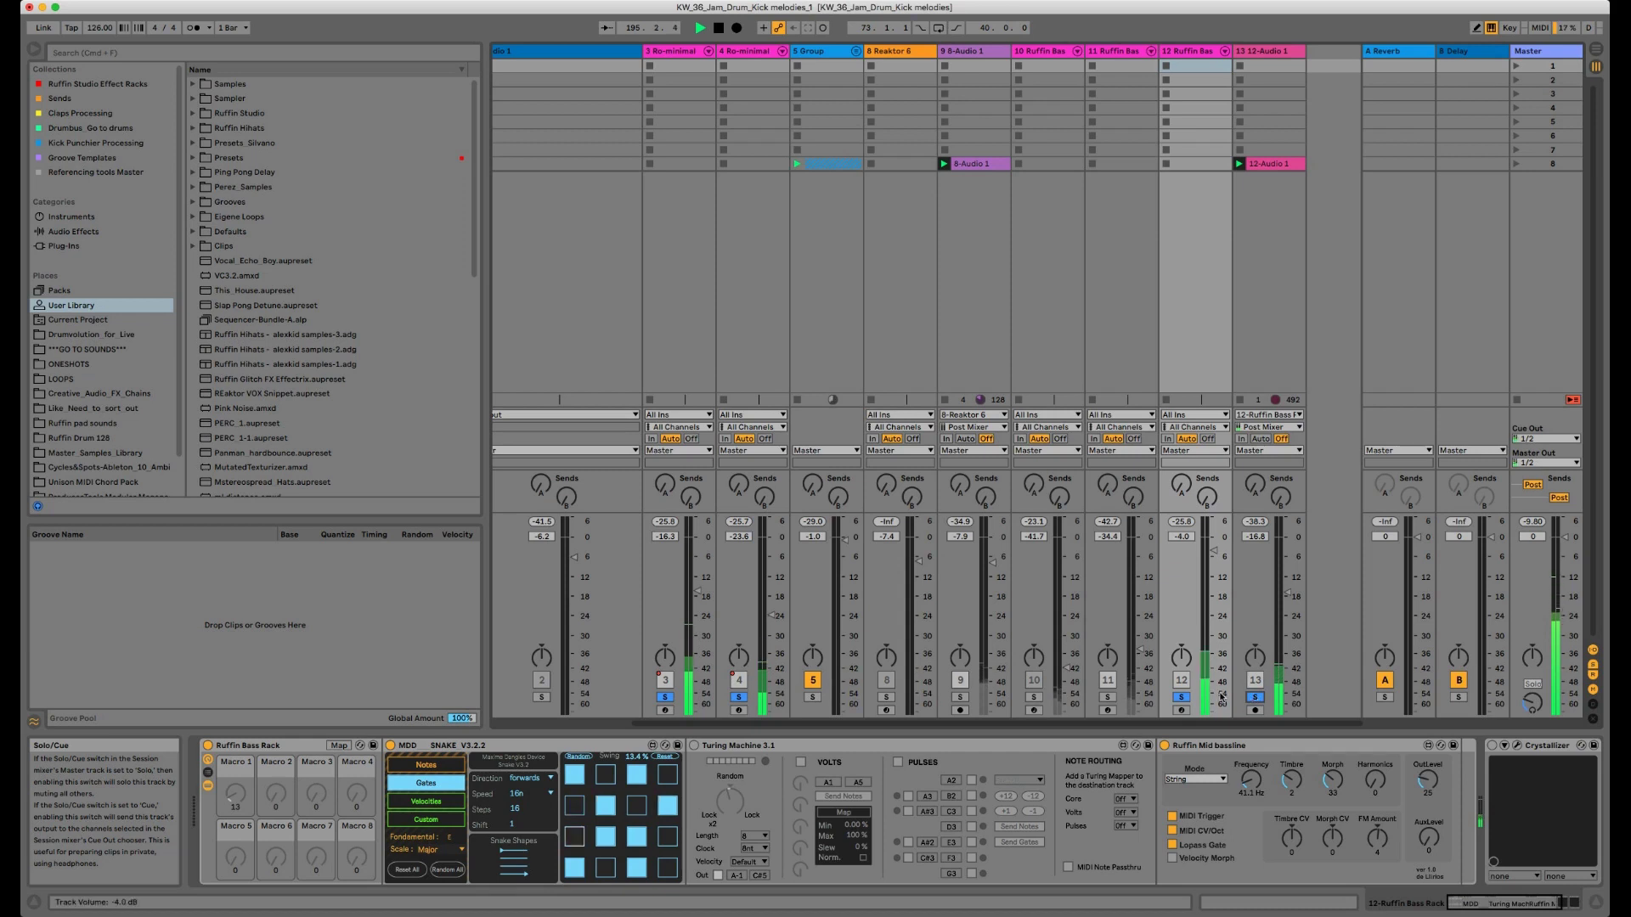
click(1255, 697)
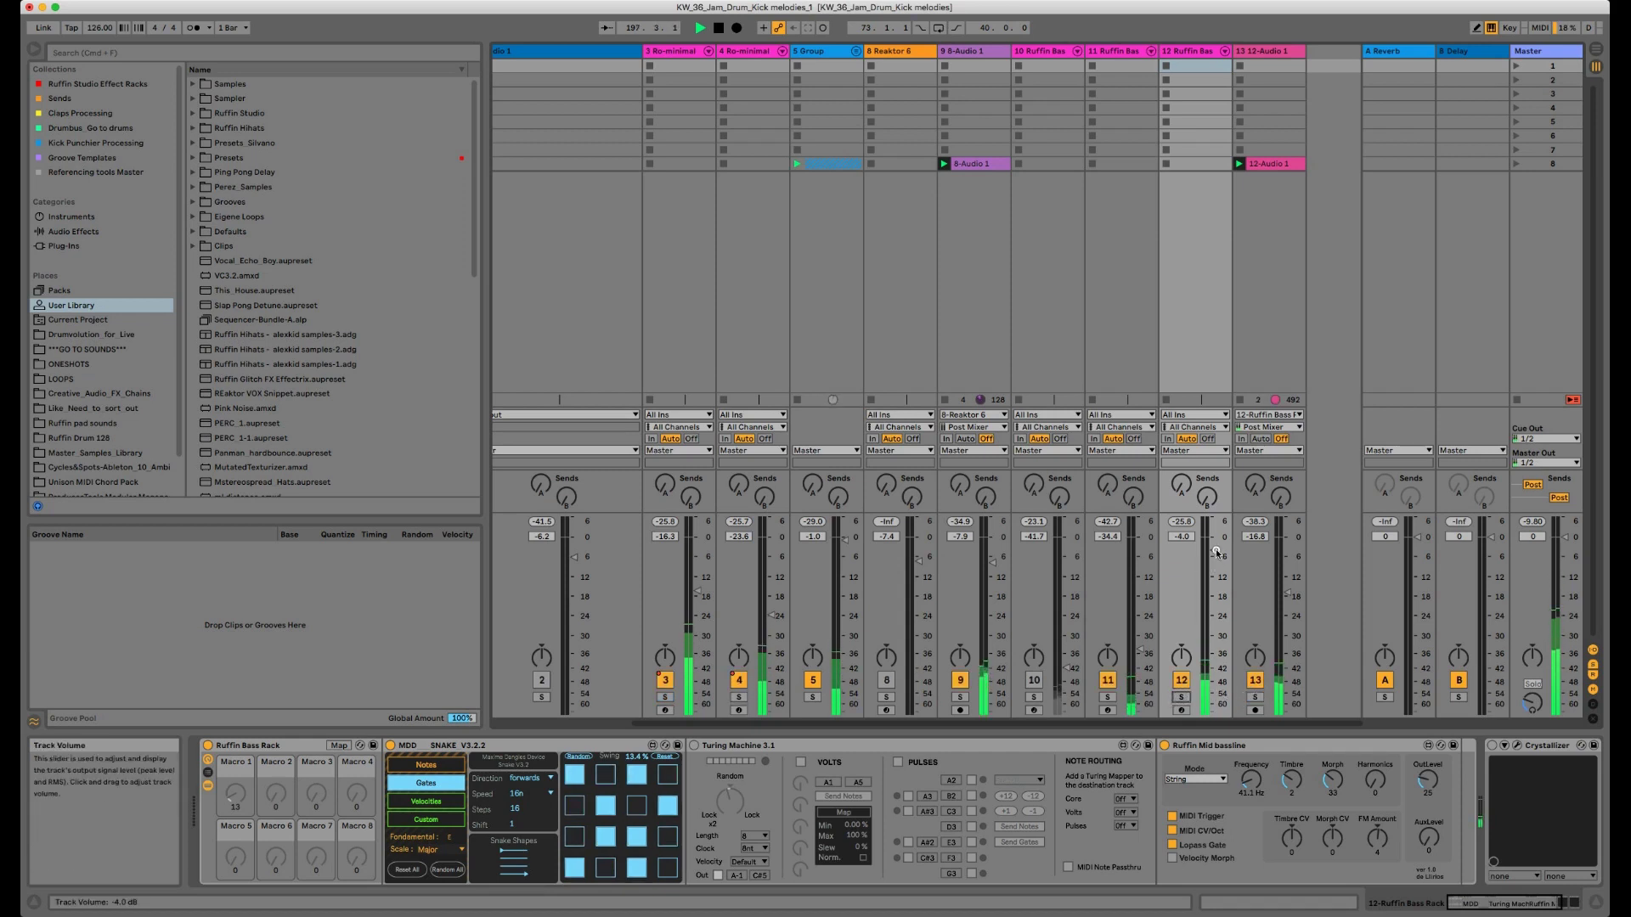
drag(1210, 551, 1211, 547)
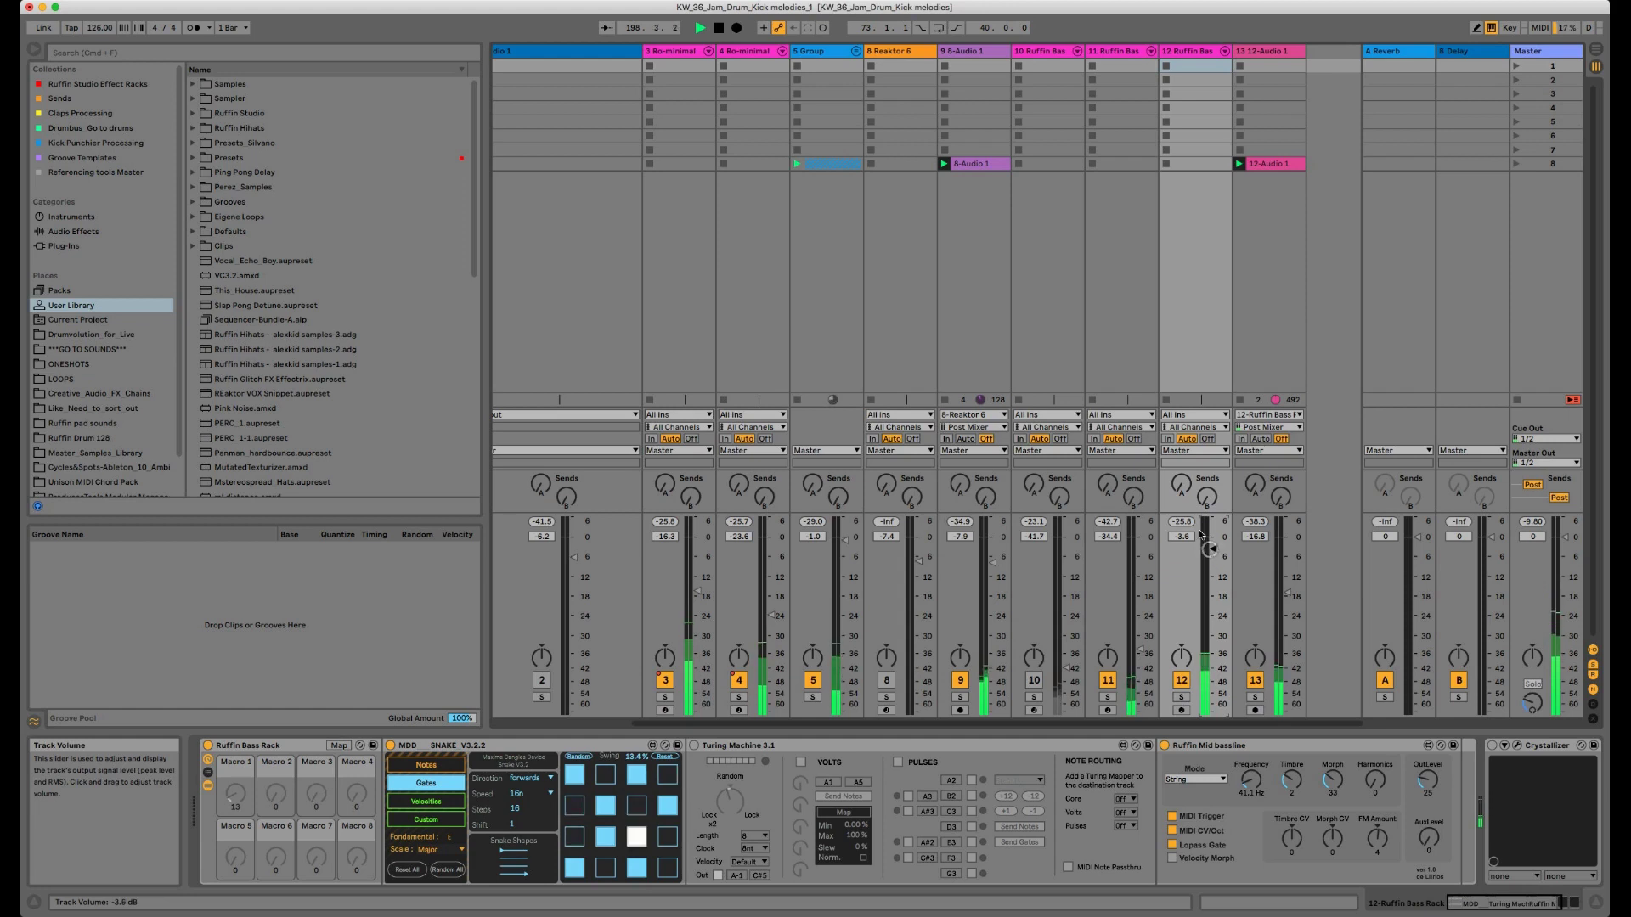
click(536, 780)
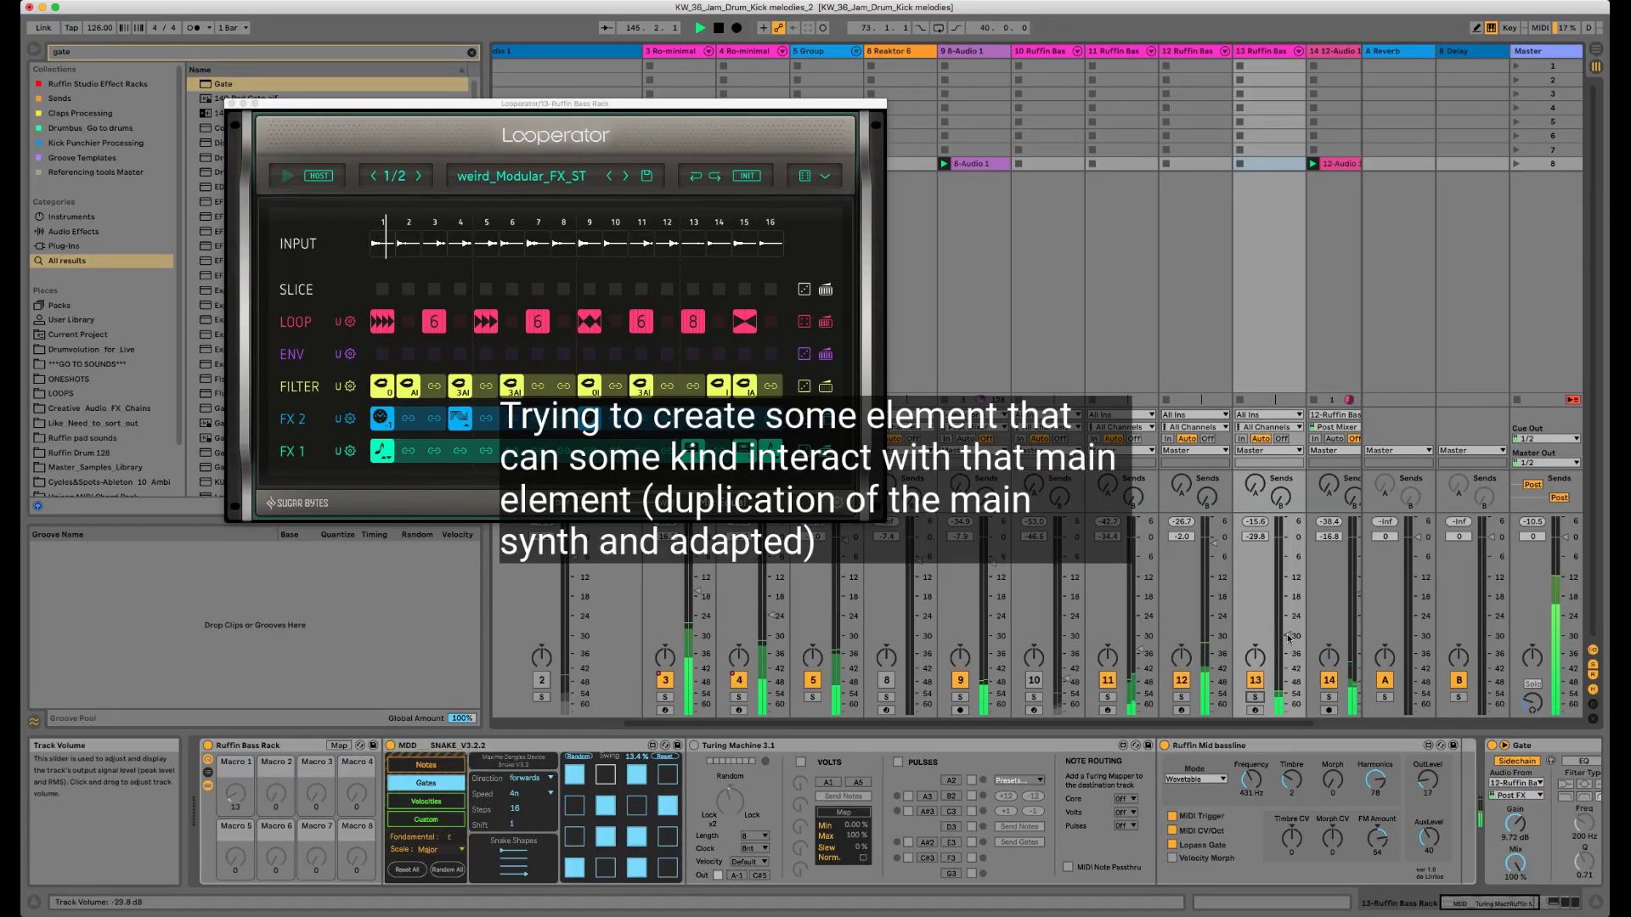
Step: Set the volume of Ruffin Bass track 13 to -34.0 dB, and show the Gate and effects in its device chain
mouse_move(1283, 631)
mouse_down()
mouse_move(1286, 648)
mouse_move(1283, 630)
mouse_up()
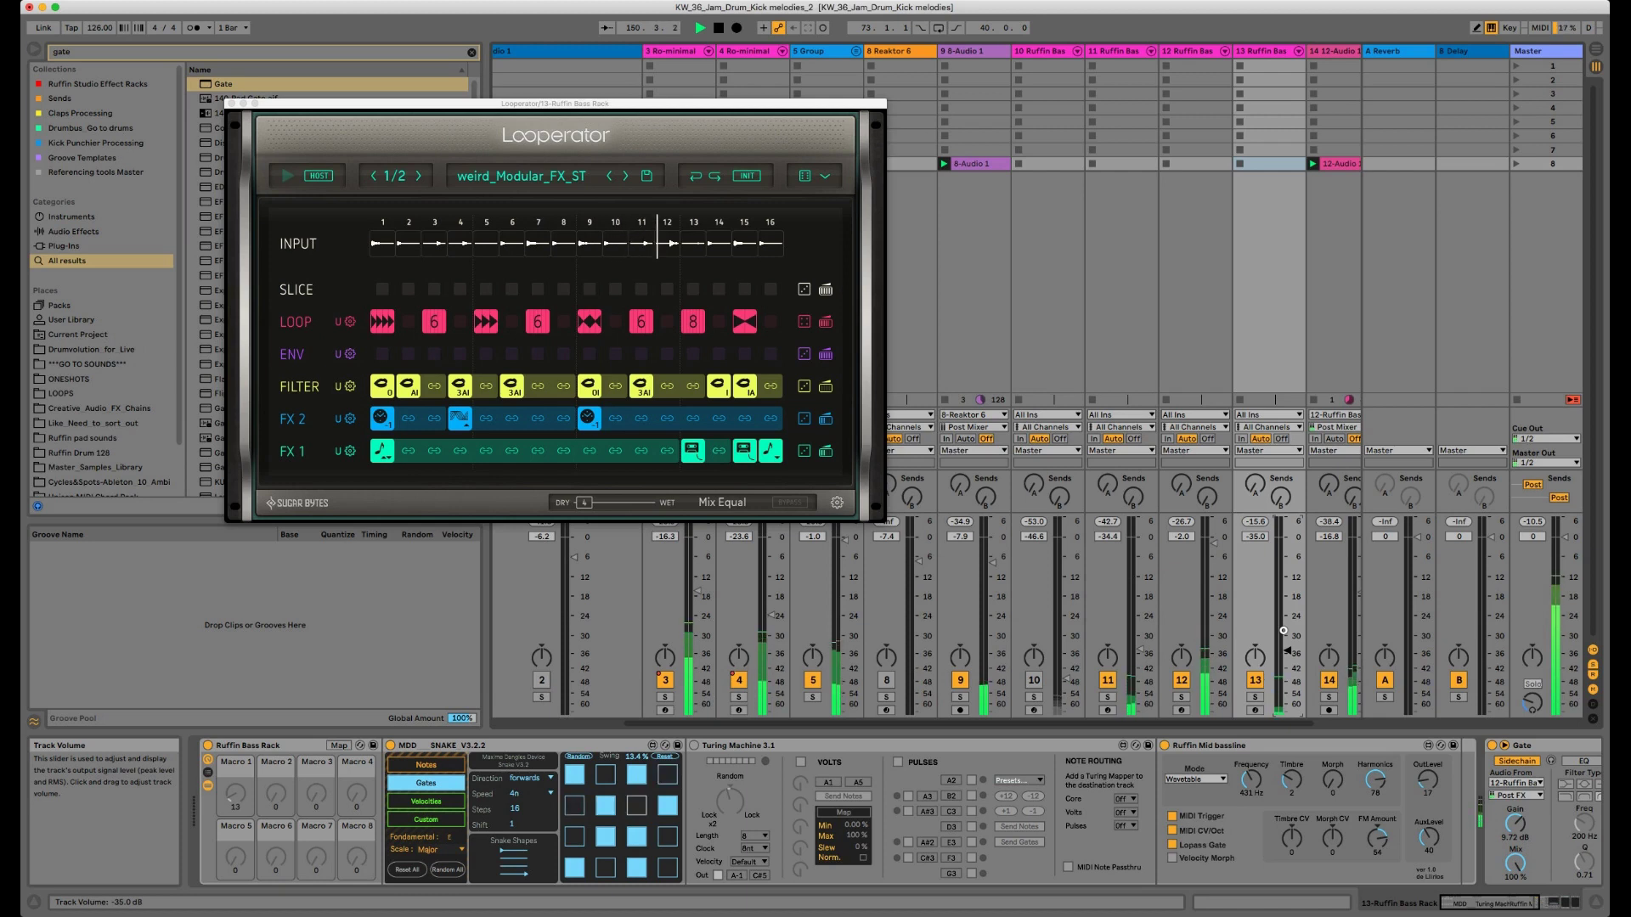
drag(1283, 630, 1284, 629)
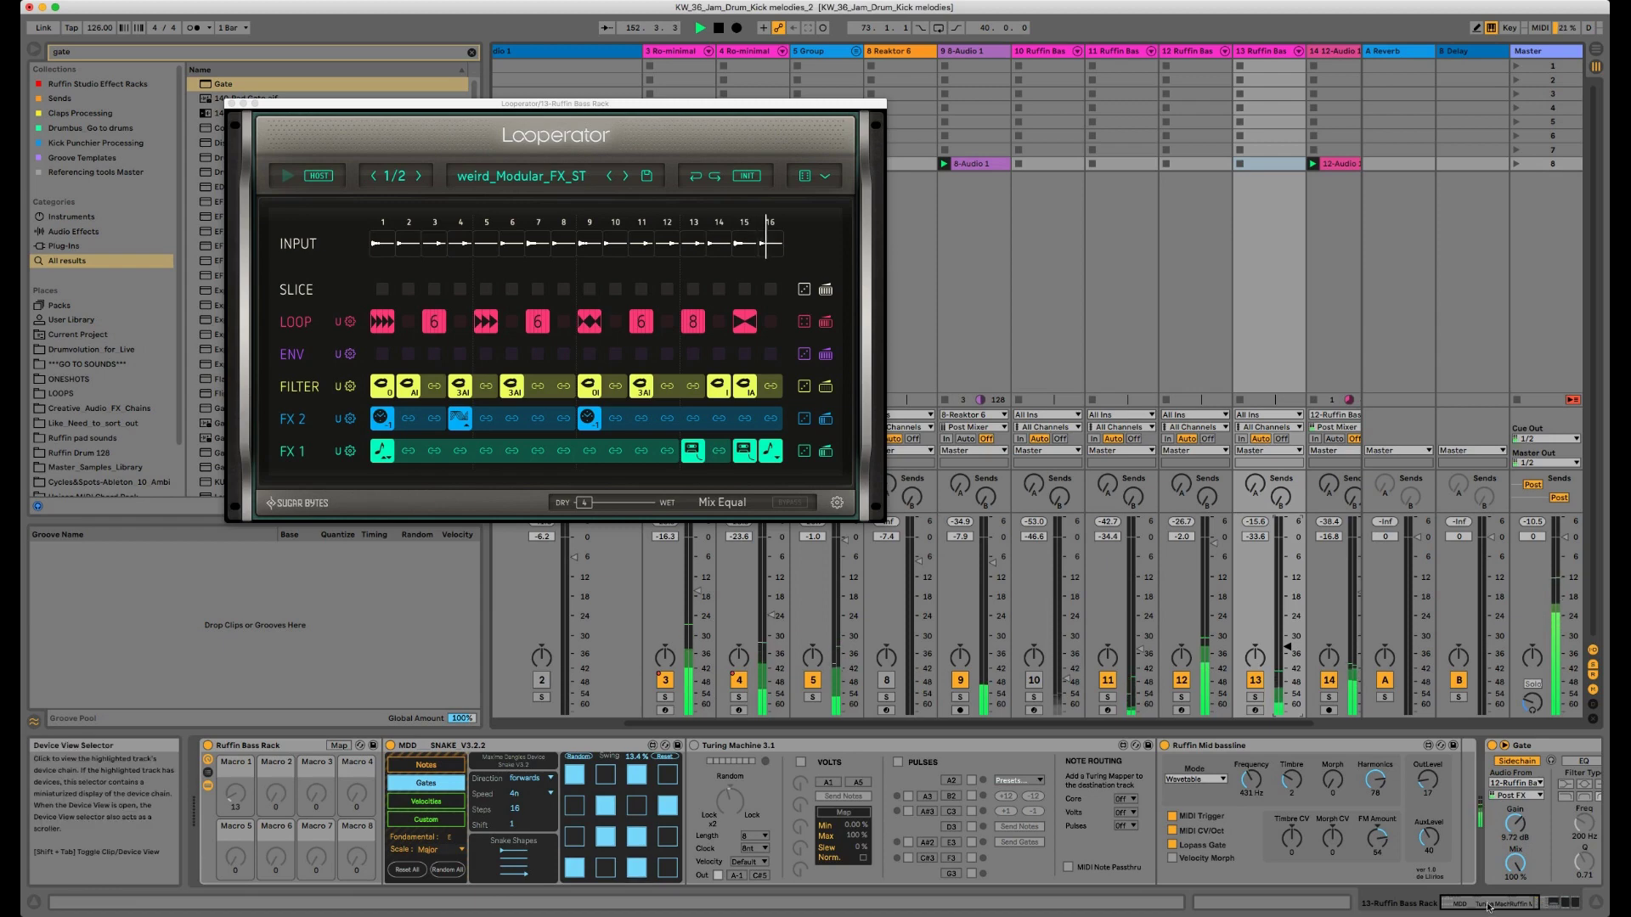
click(1572, 904)
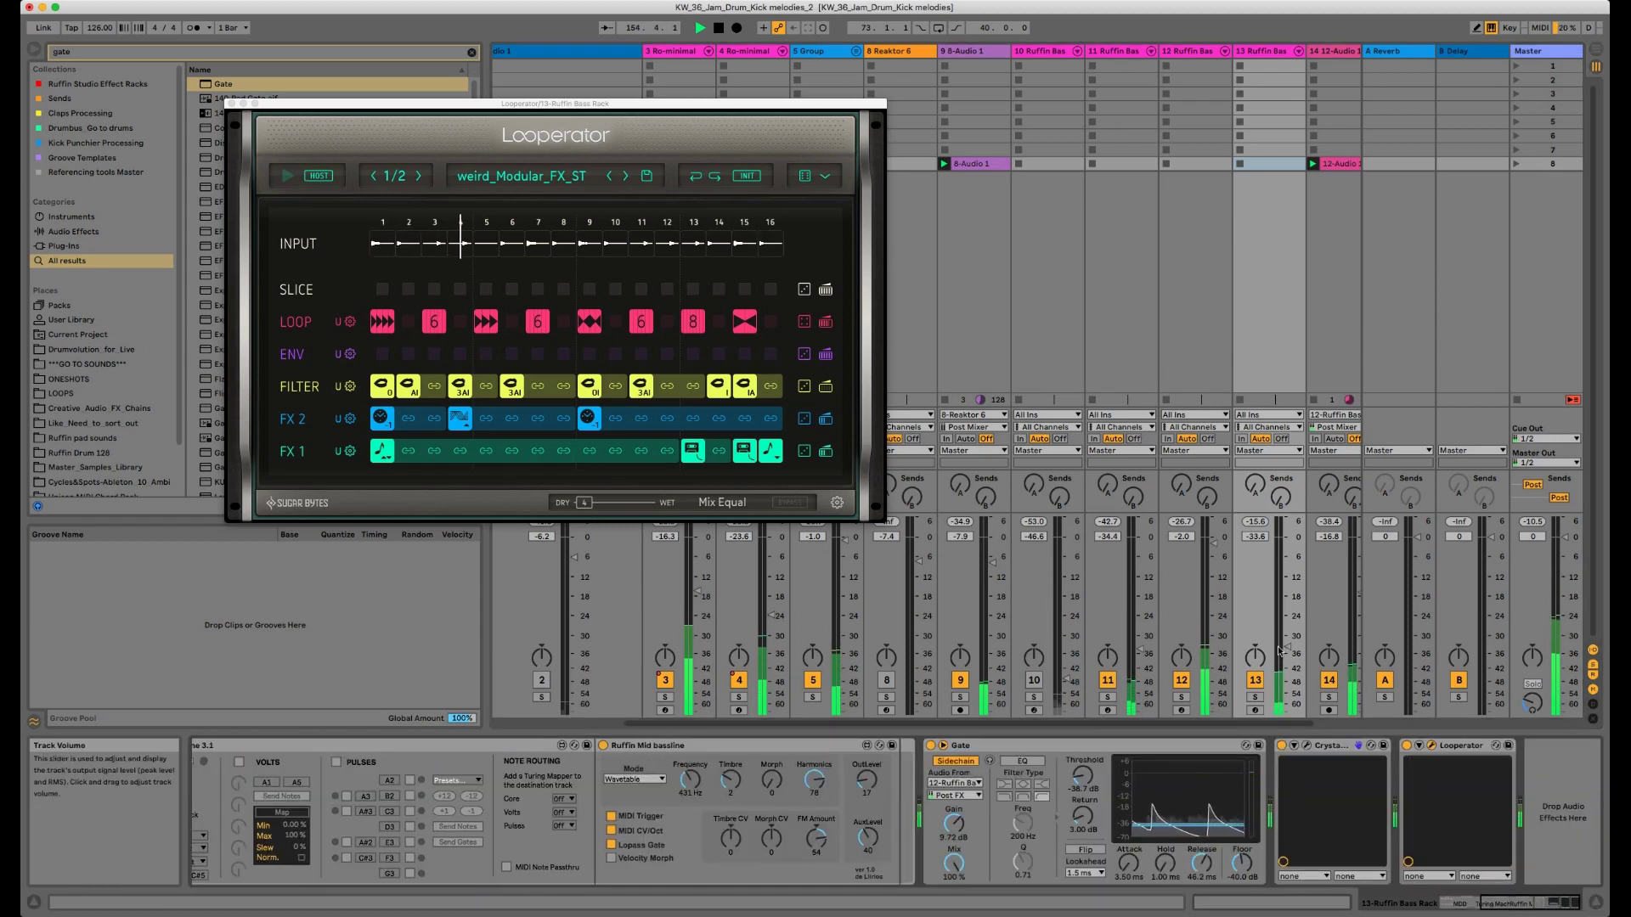
drag(1281, 654, 1285, 649)
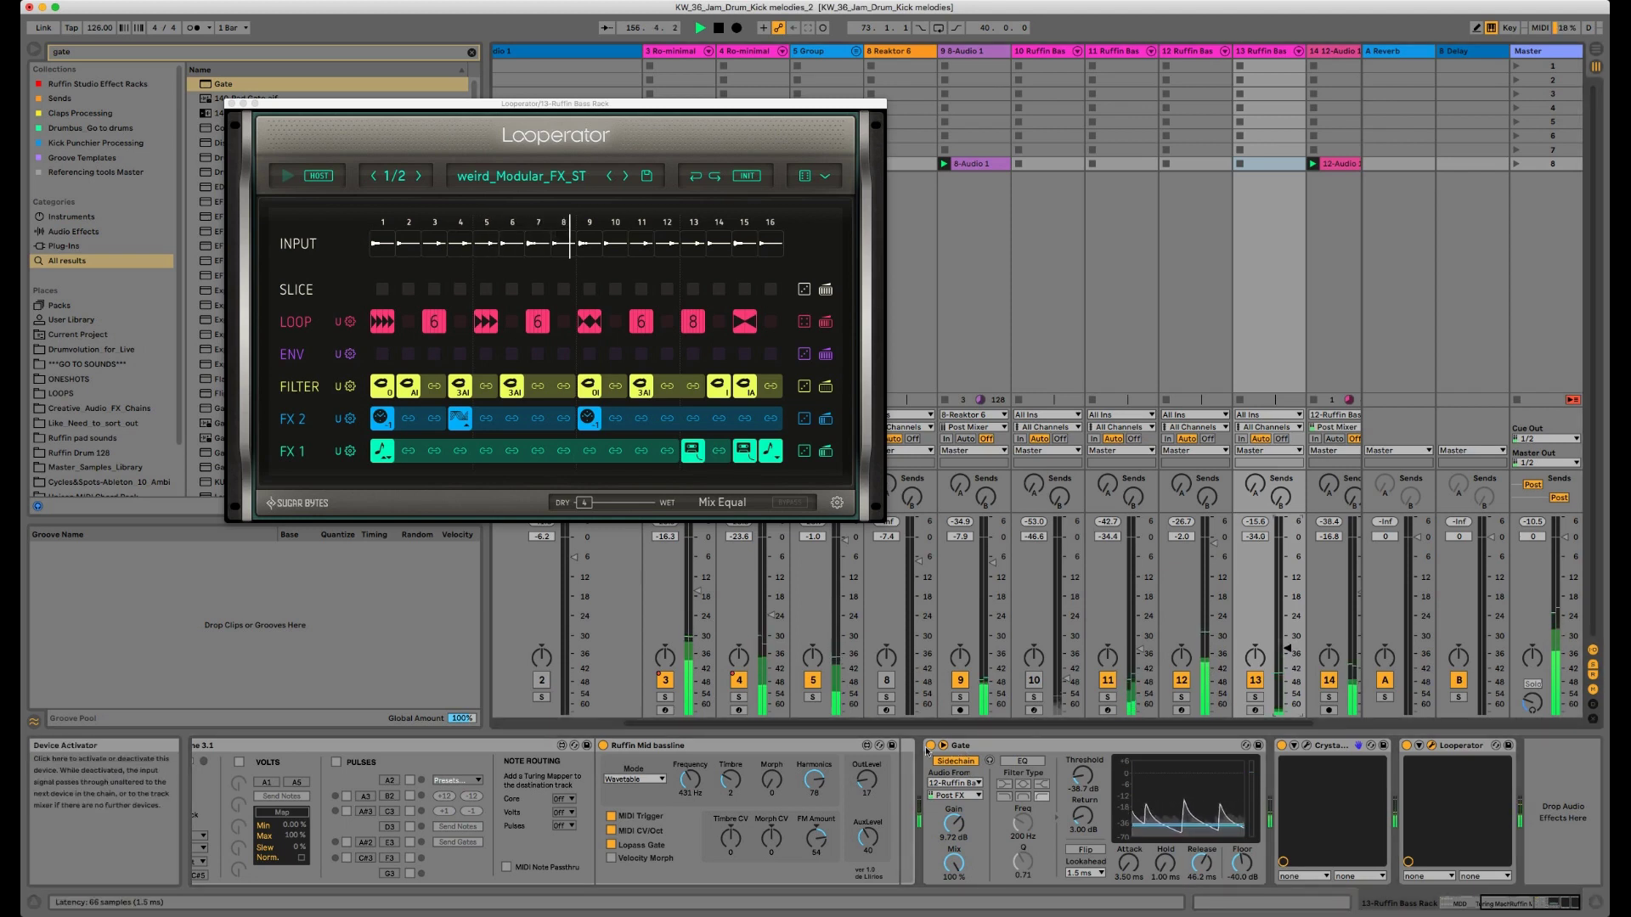
Step: Switch off the Gate on track 13 and lower the track's volume slightly
click(933, 747)
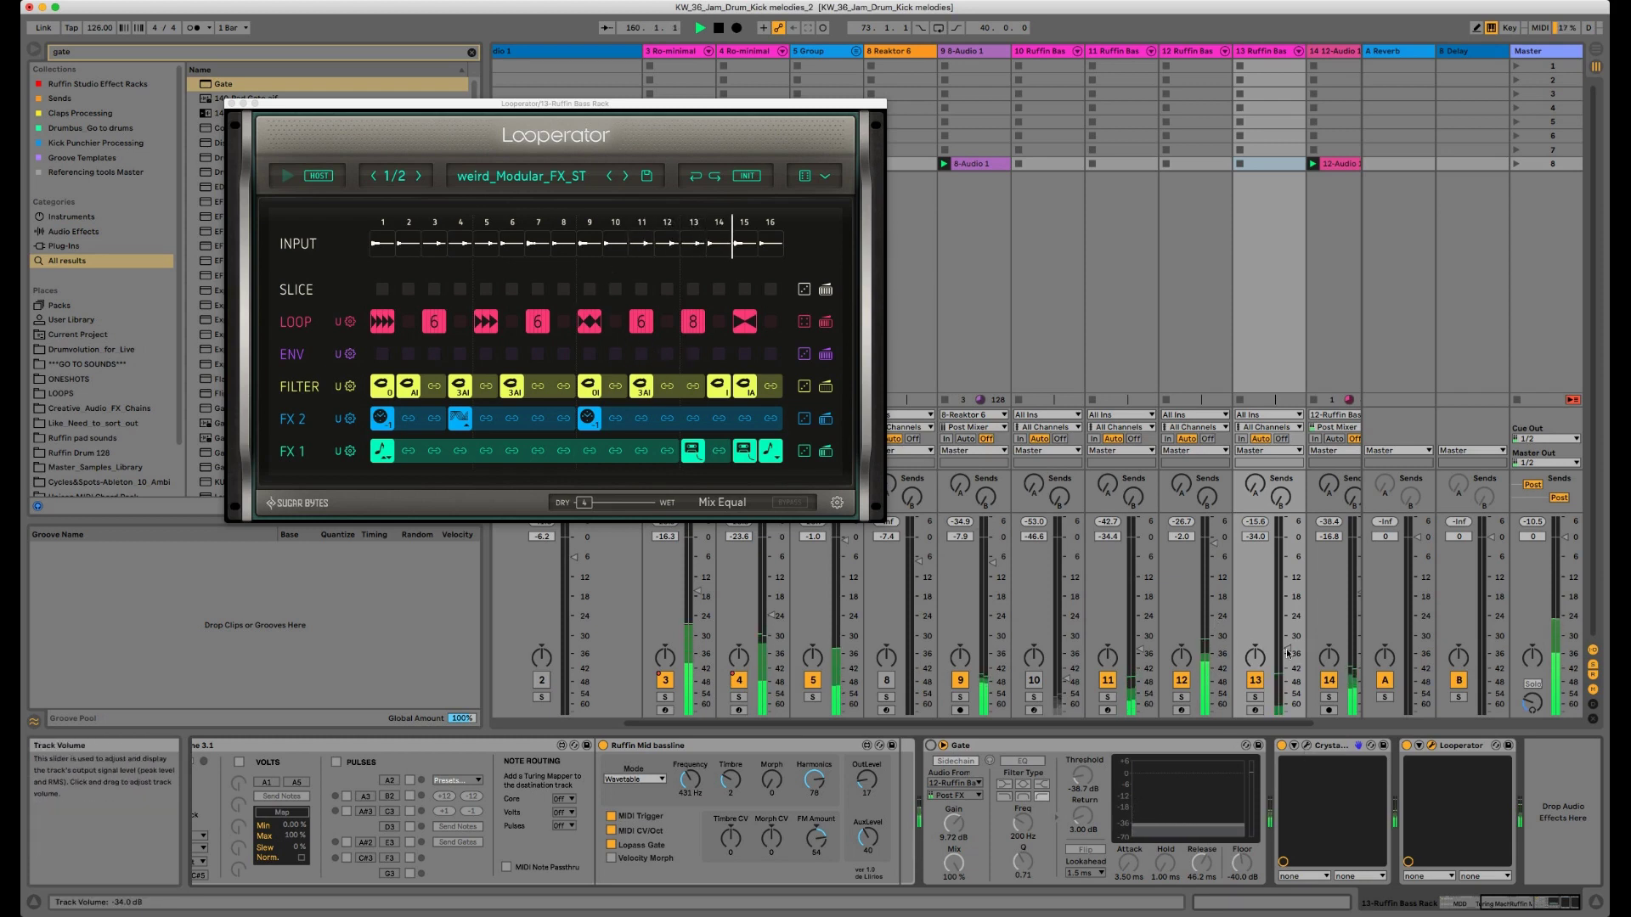
scroll(1287, 653, down, 2)
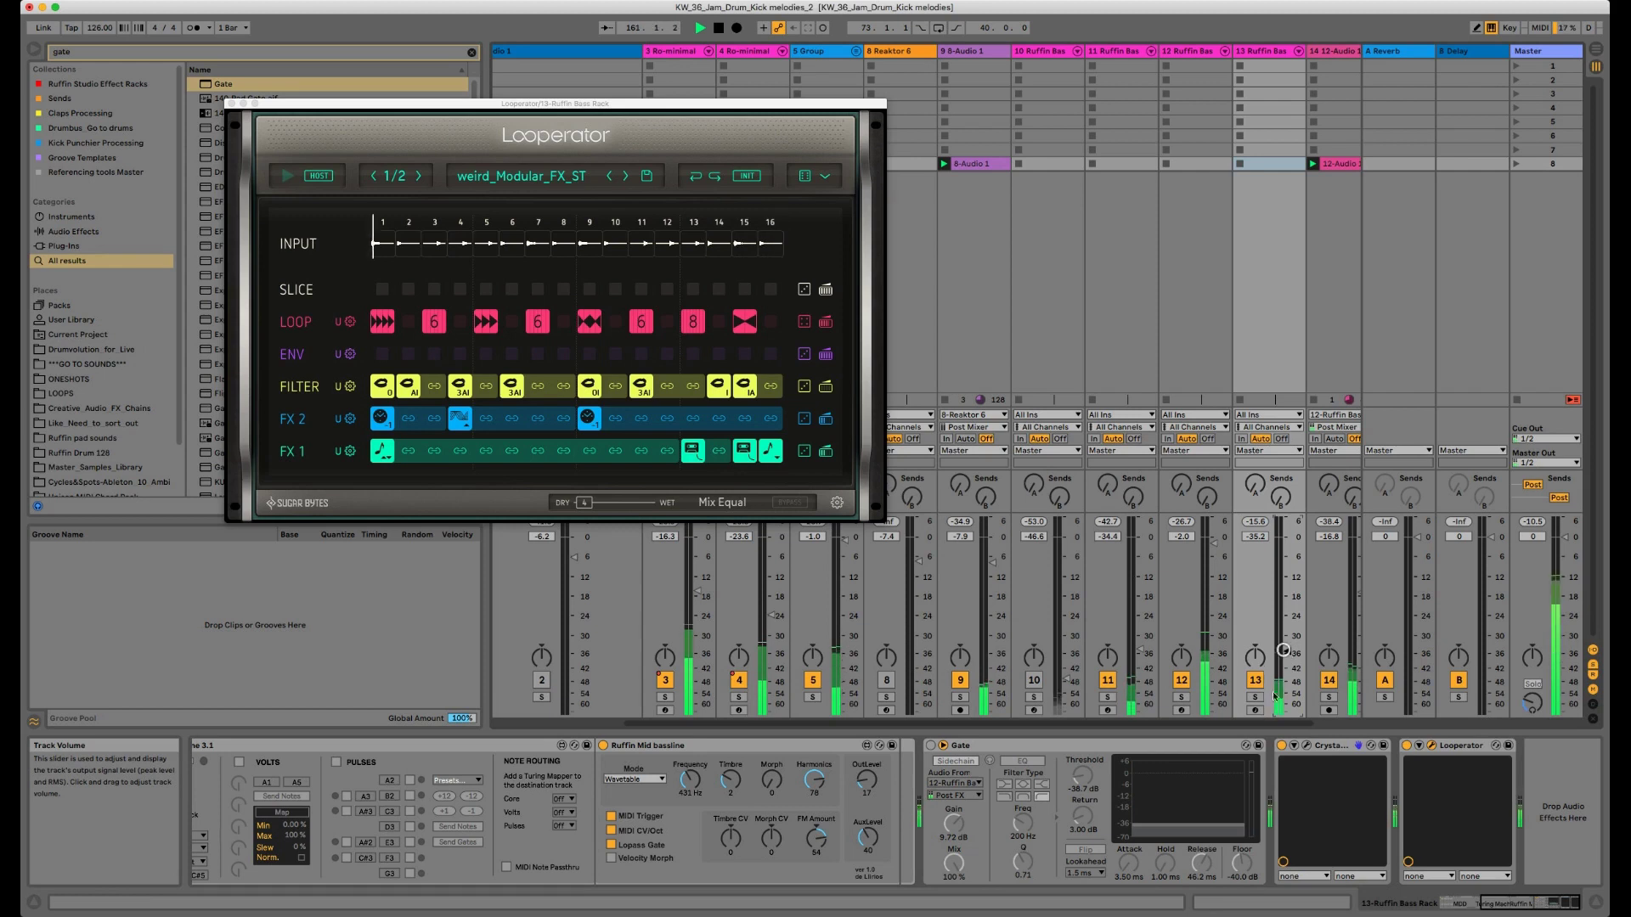
scroll(1364, 728, right, 2)
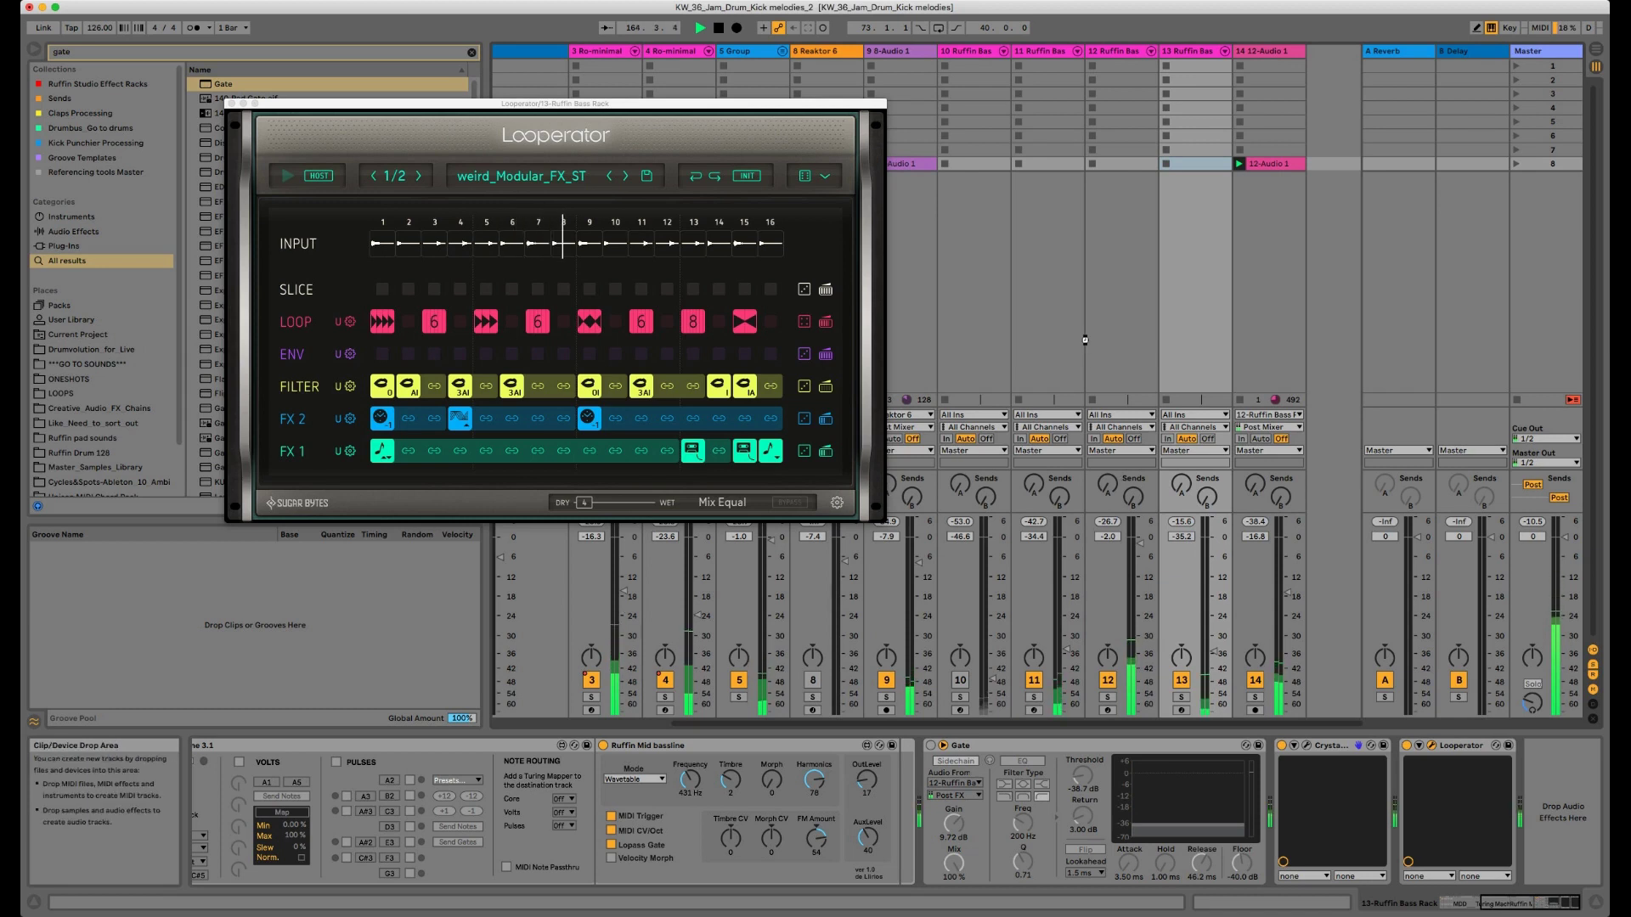
Step: Save the project and insert a new audio track after track 14
key(ctrl+s)
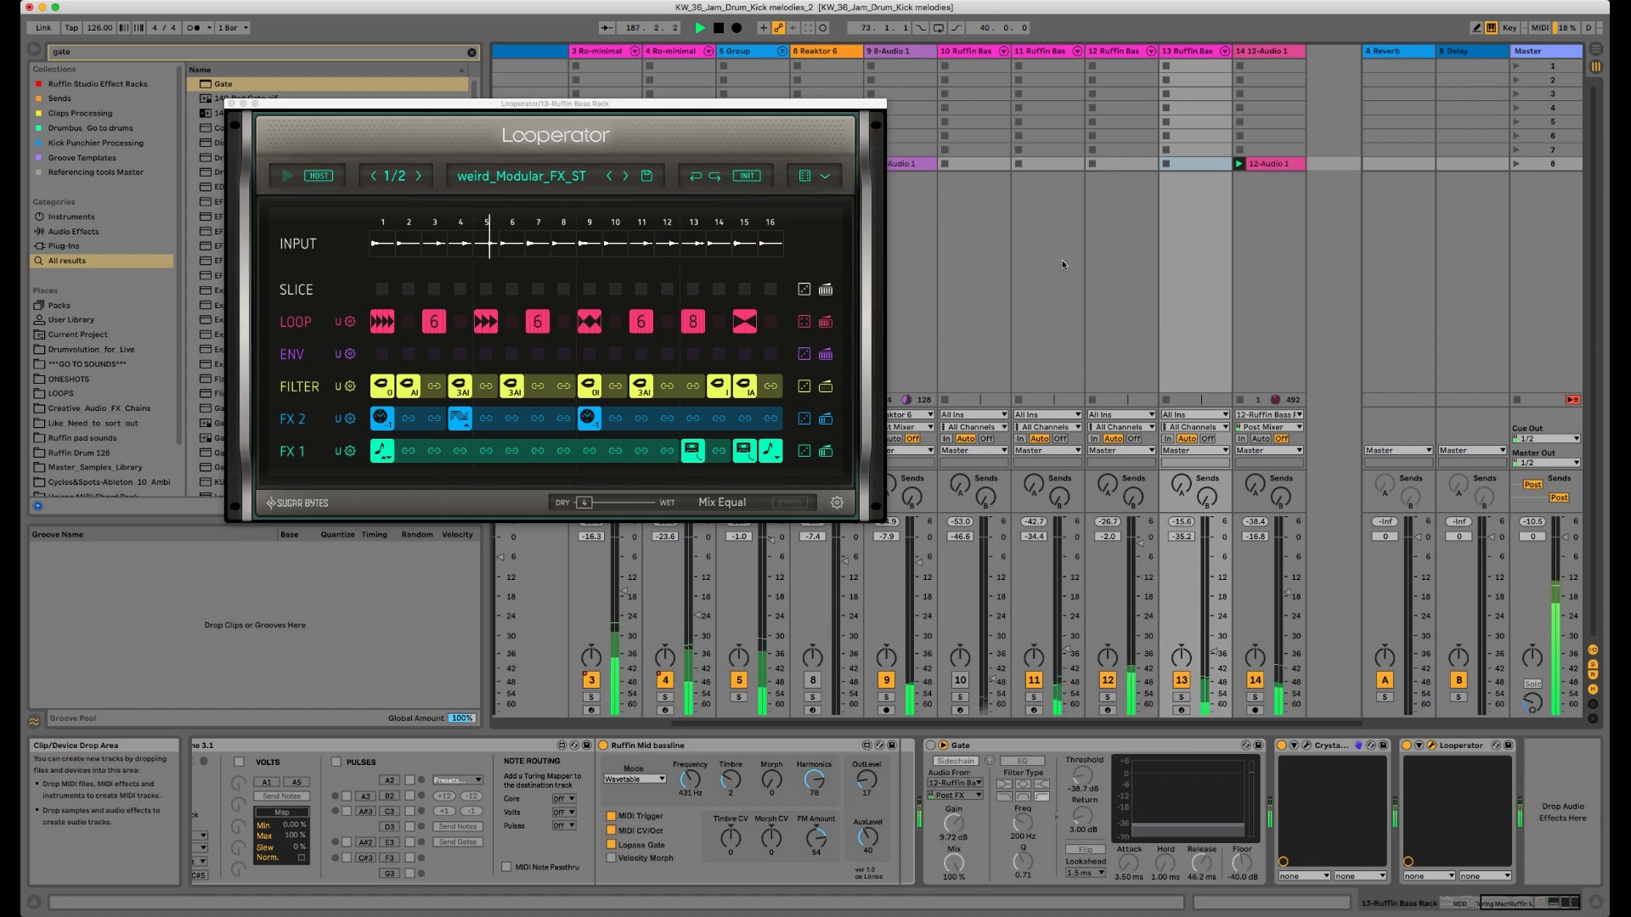
click(1255, 53)
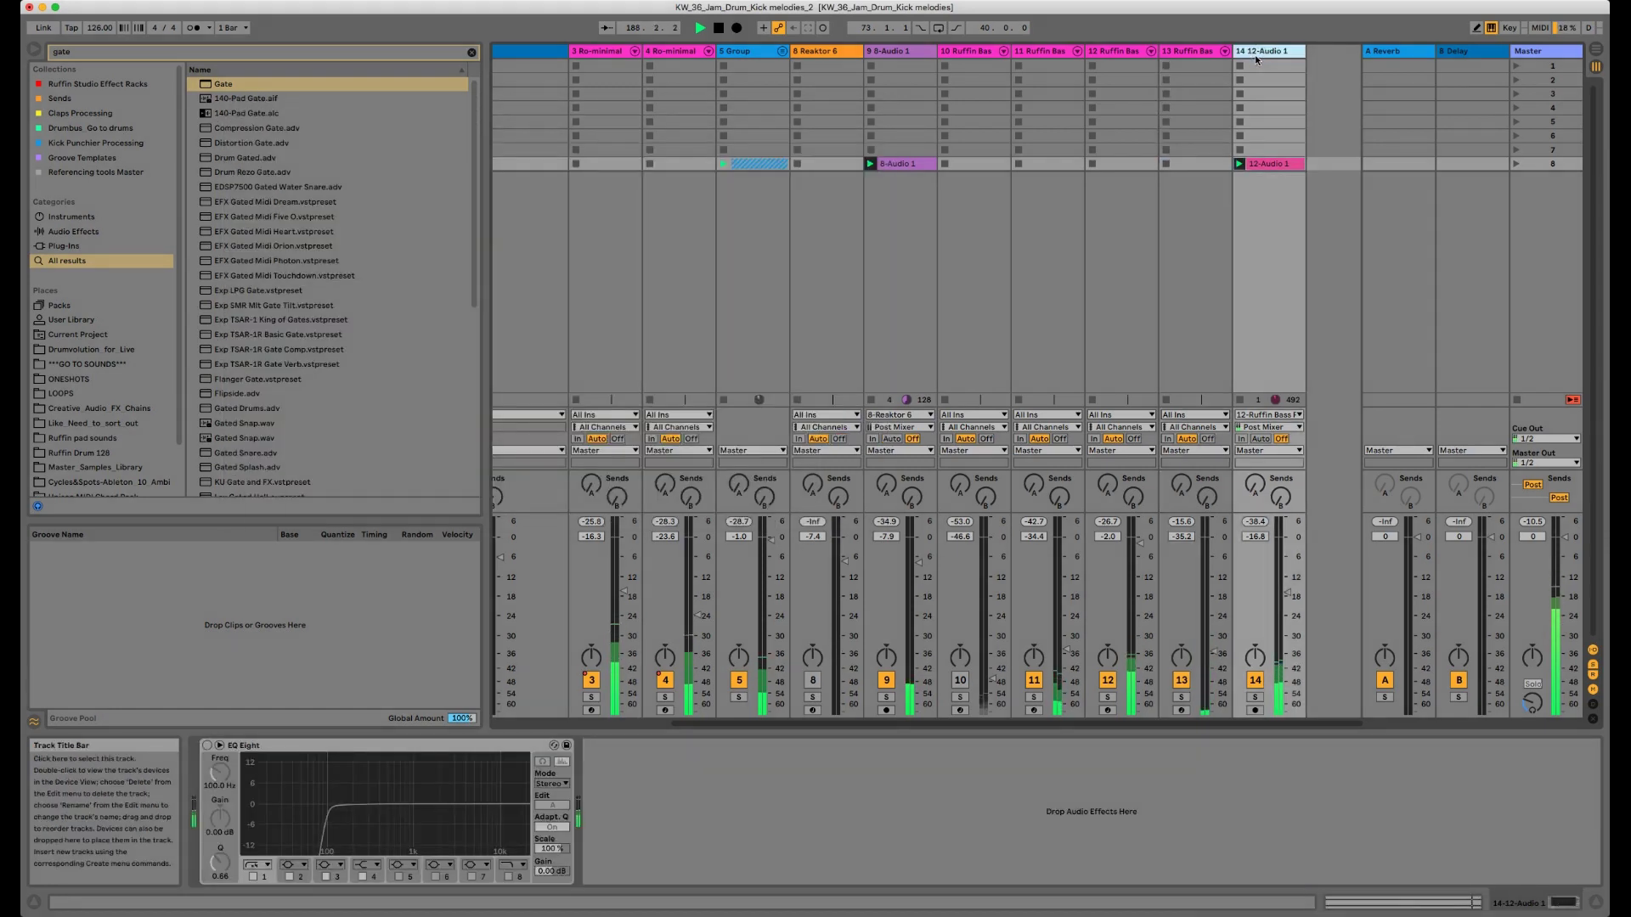
key(super+t)
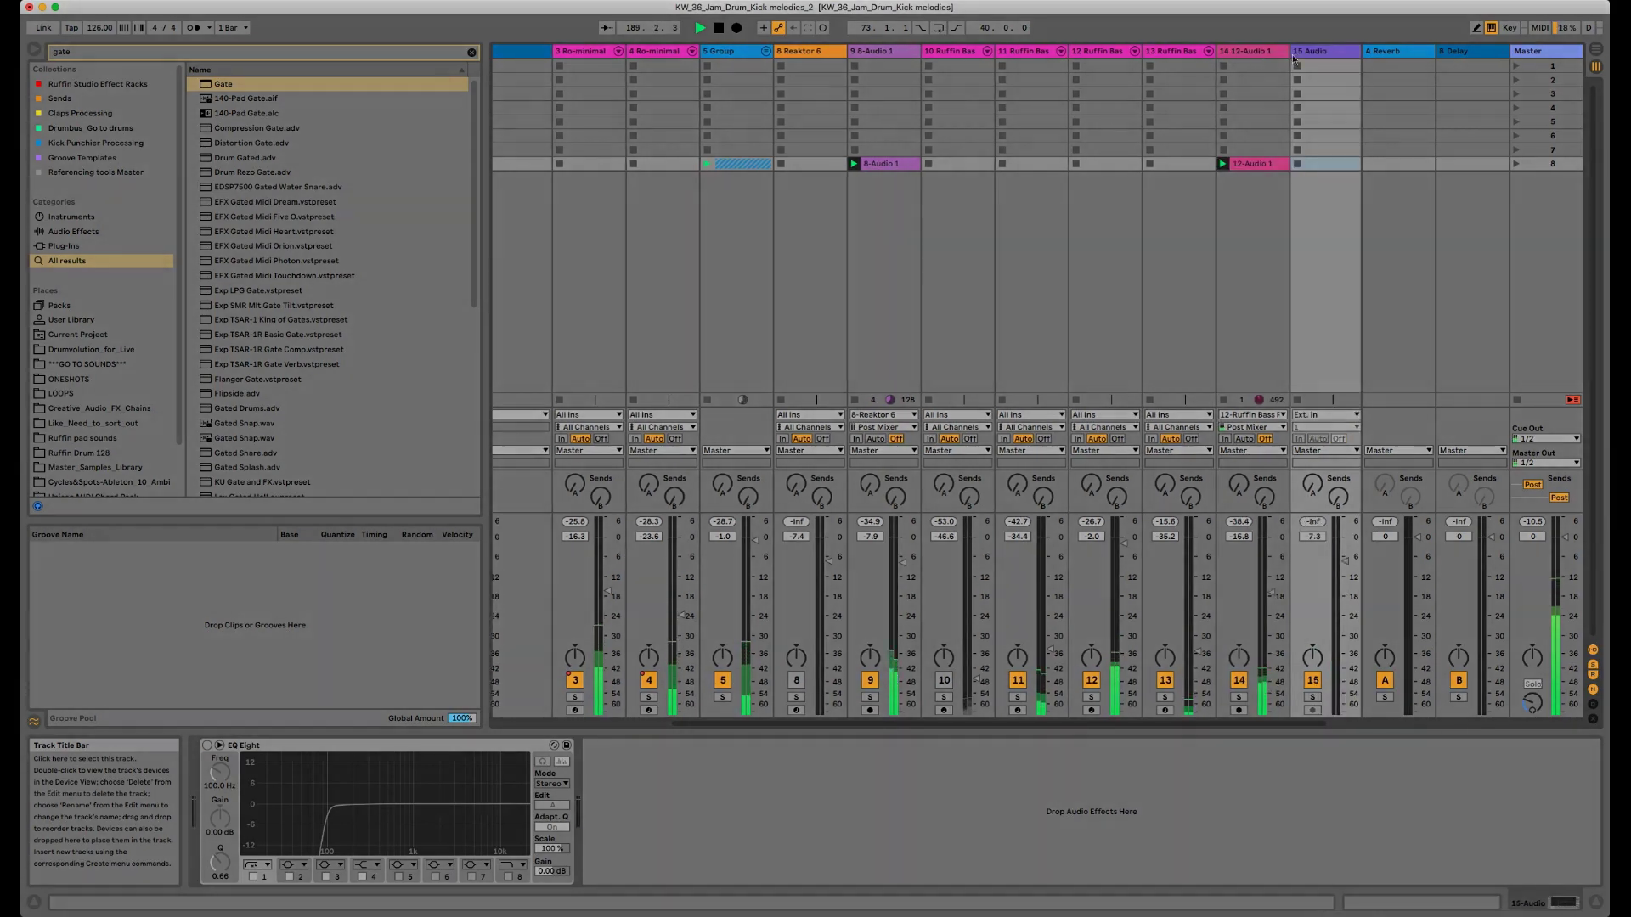
Step: Show the devices of Ruffin Bass track 13 and those of track 12
click(1174, 53)
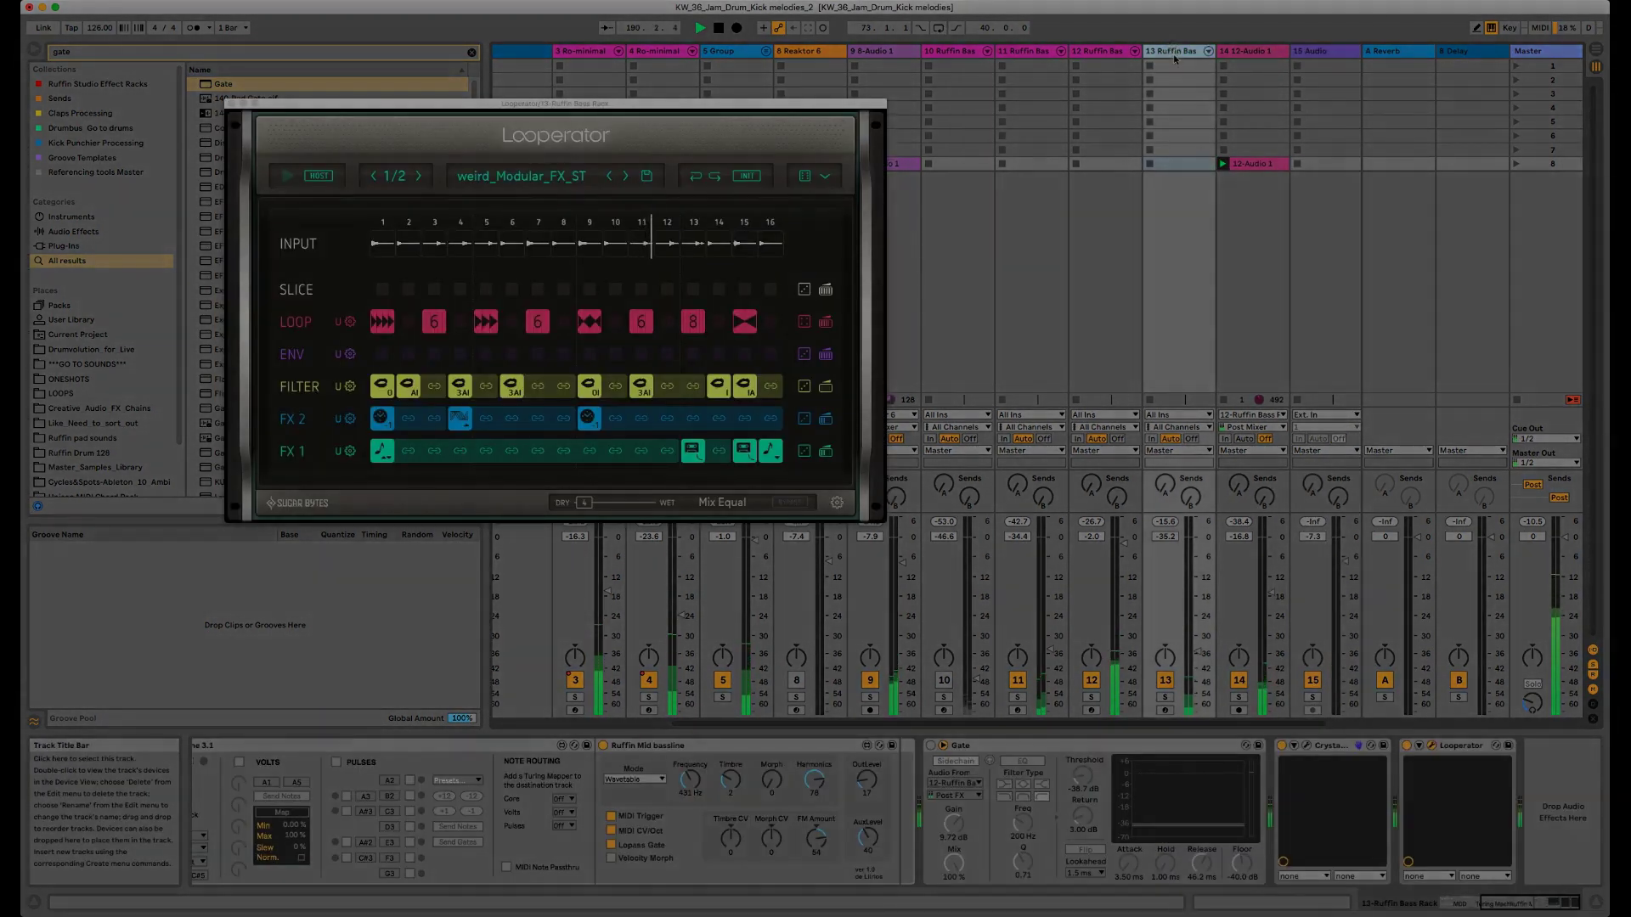
click(1118, 52)
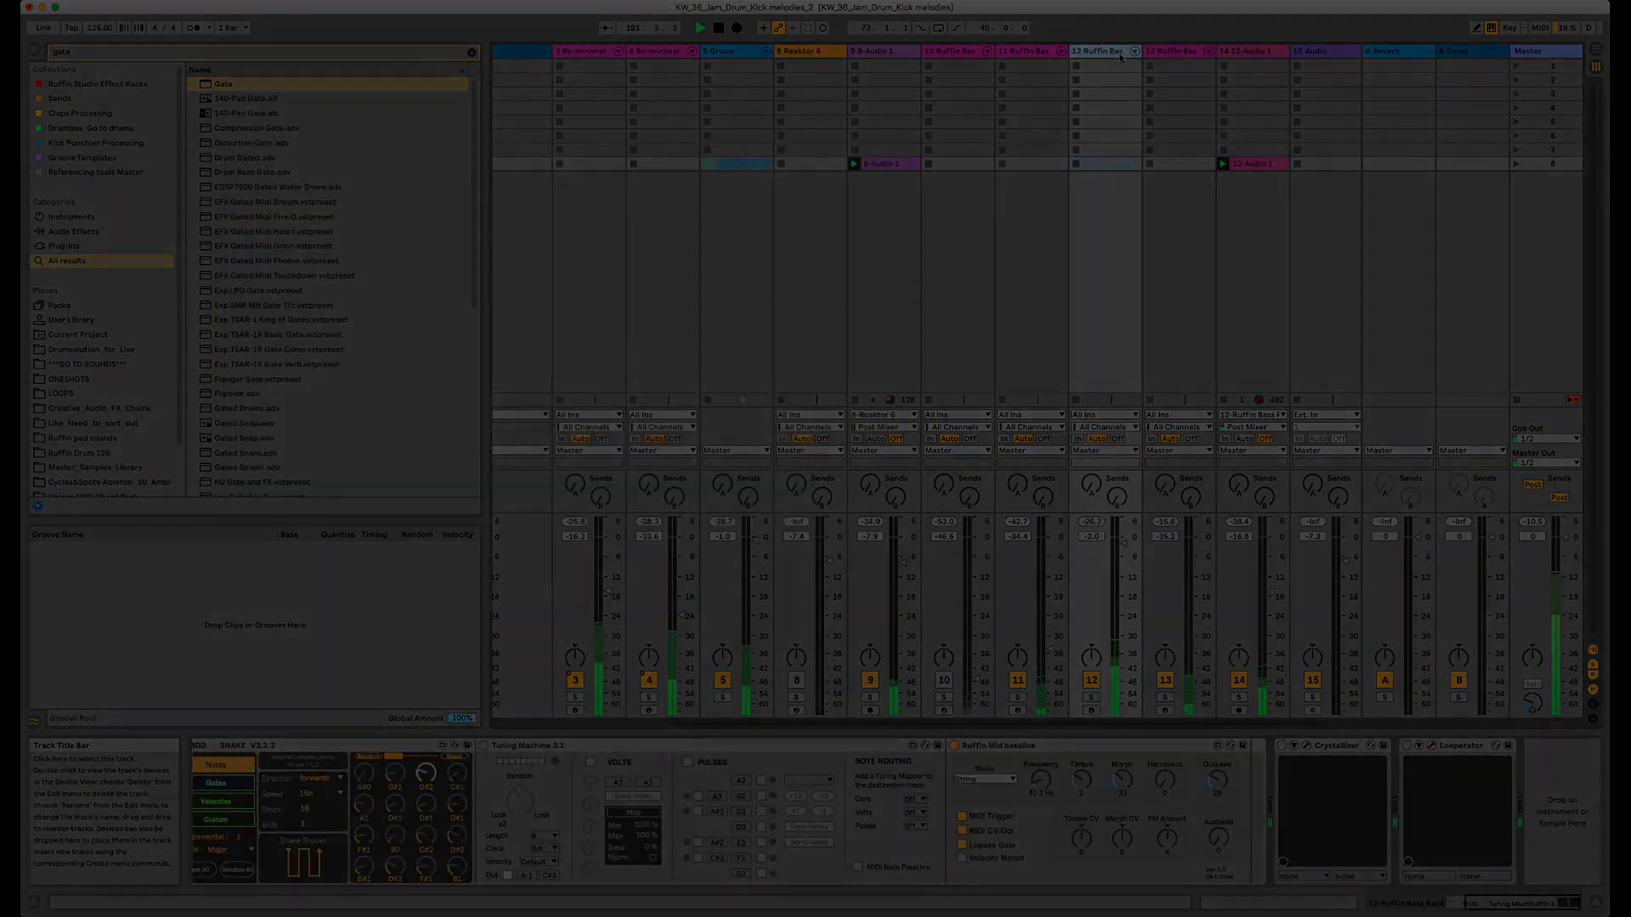